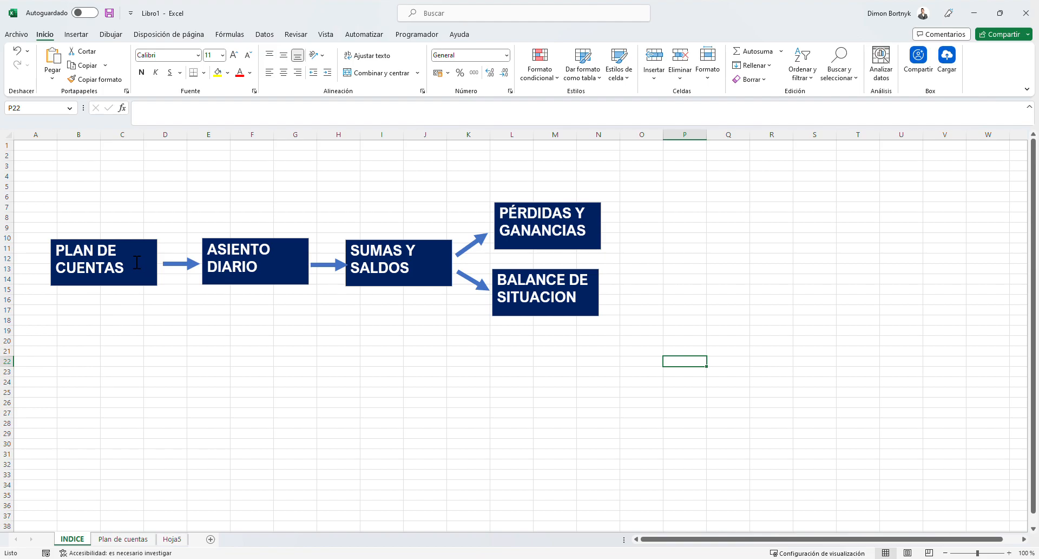
- Examine the account numbers and names in the Plan de cuentas sheet, from Capital social to Remanente
{"action": "left_click", "coordinate": [135, 543]}
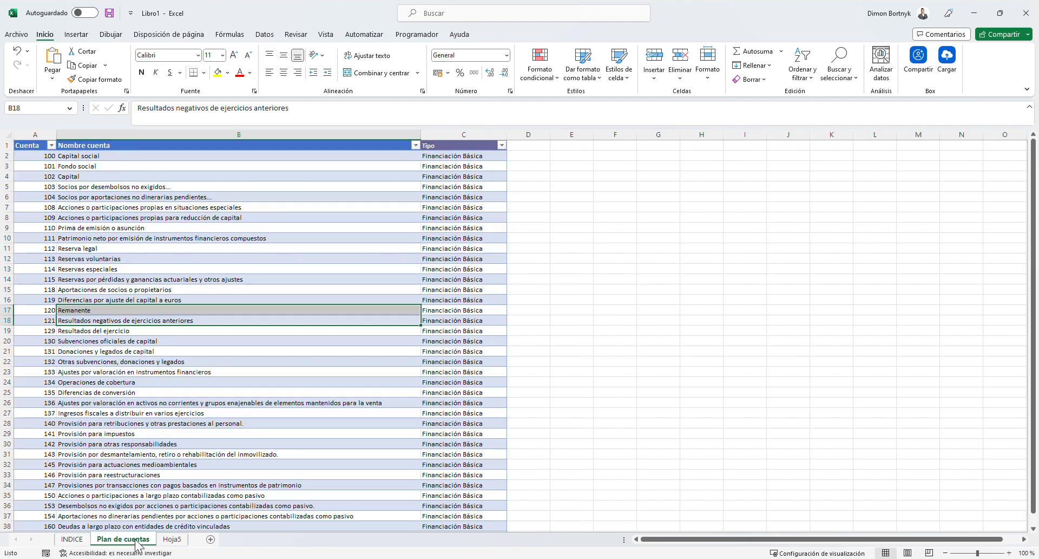
{"action": "left_click", "coordinate": [525, 280]}
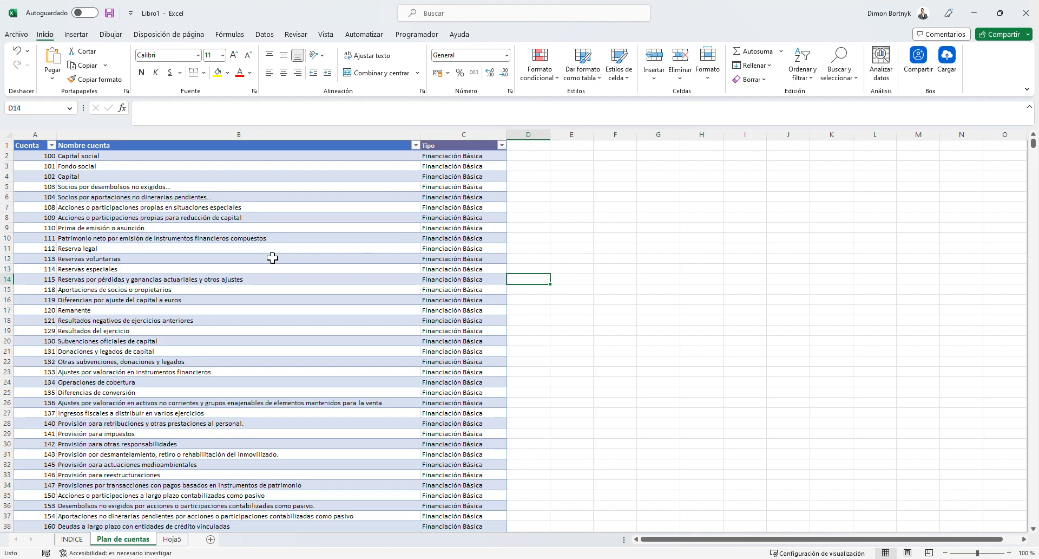
{"action": "scroll", "coordinate": [255, 246], "scroll_direction": "down", "scroll_amount": 1}
{"action": "scroll", "coordinate": [255, 246], "scroll_direction": "down", "scroll_amount": 2}
{"action": "scroll", "coordinate": [109, 335], "scroll_direction": "up", "scroll_amount": 3}
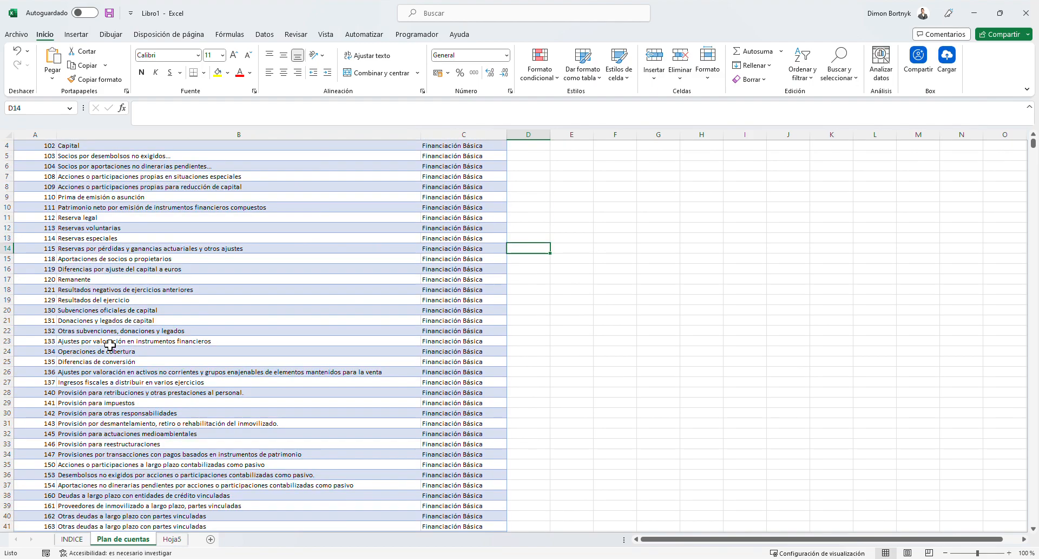
{"action": "left_click", "coordinate": [118, 167]}
{"action": "left_click", "coordinate": [119, 159]}
{"action": "left_click", "coordinate": [50, 158]}
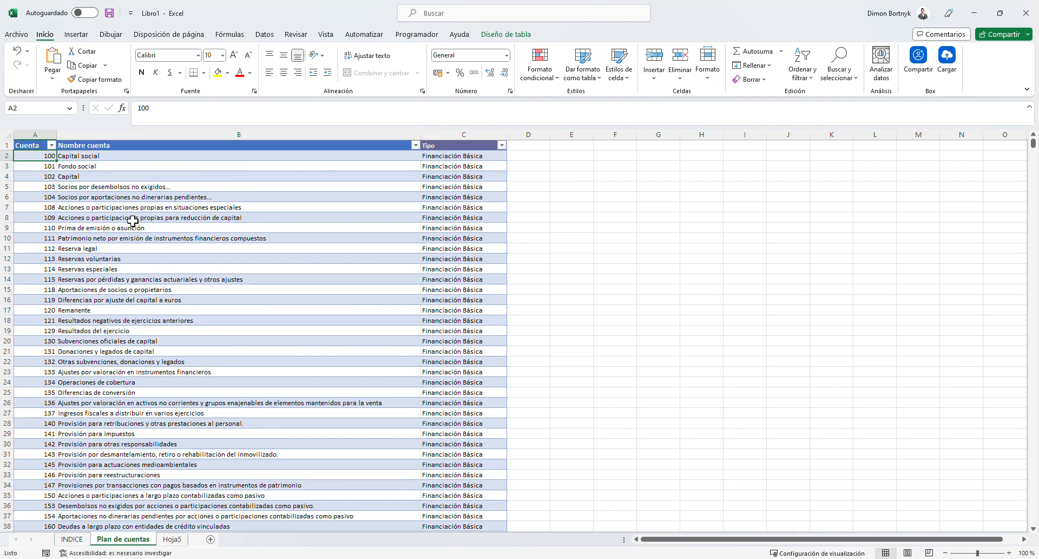
{"action": "left_click", "coordinate": [139, 310]}
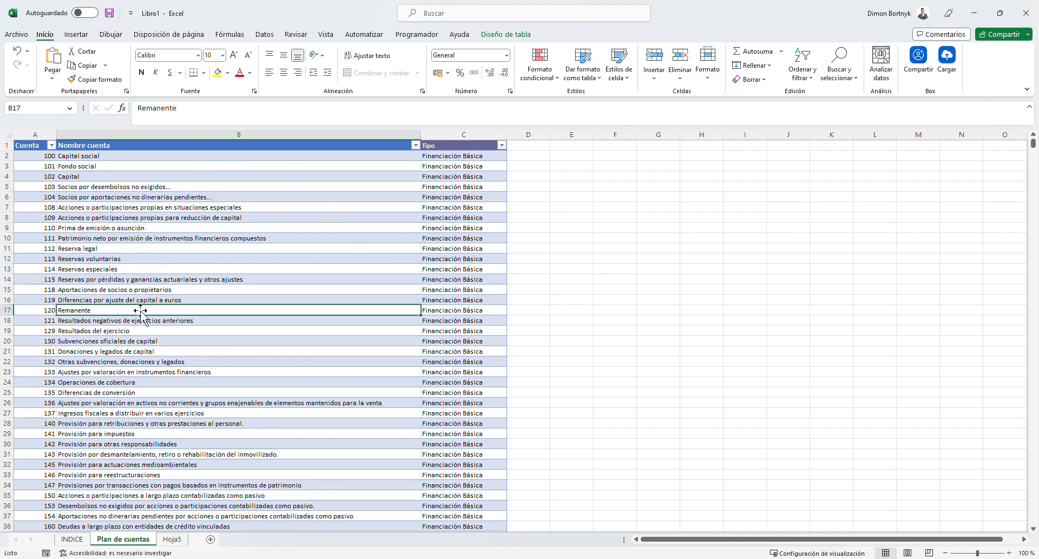
{"action": "left_click", "coordinate": [46, 312]}
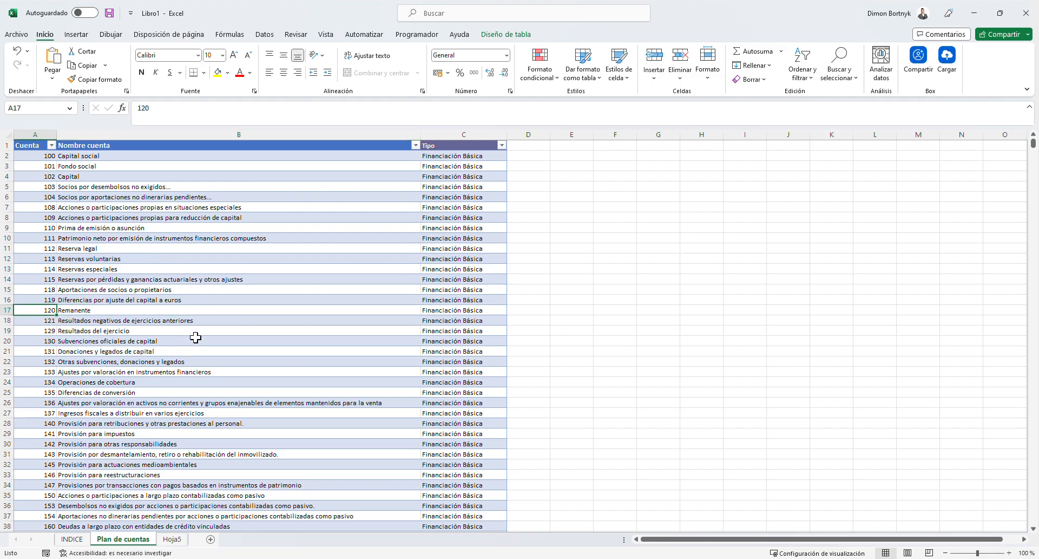
- Review the accounting flow diagram on the INDICE sheet and the Cuenta, Nombre cuenta and Tipo data in Plan de cuentas
{"action": "left_click", "coordinate": [65, 541]}
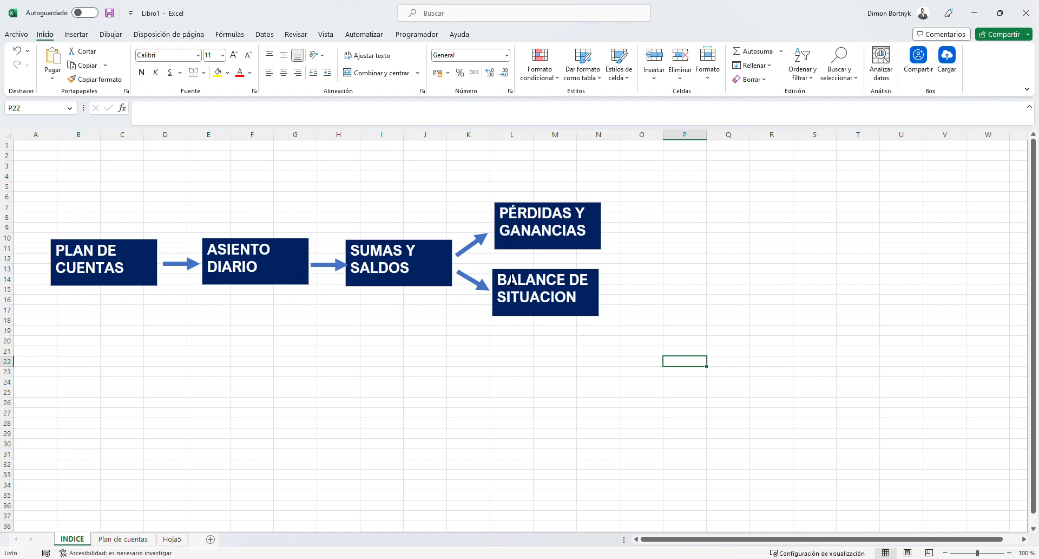
{"action": "left_click", "coordinate": [513, 353]}
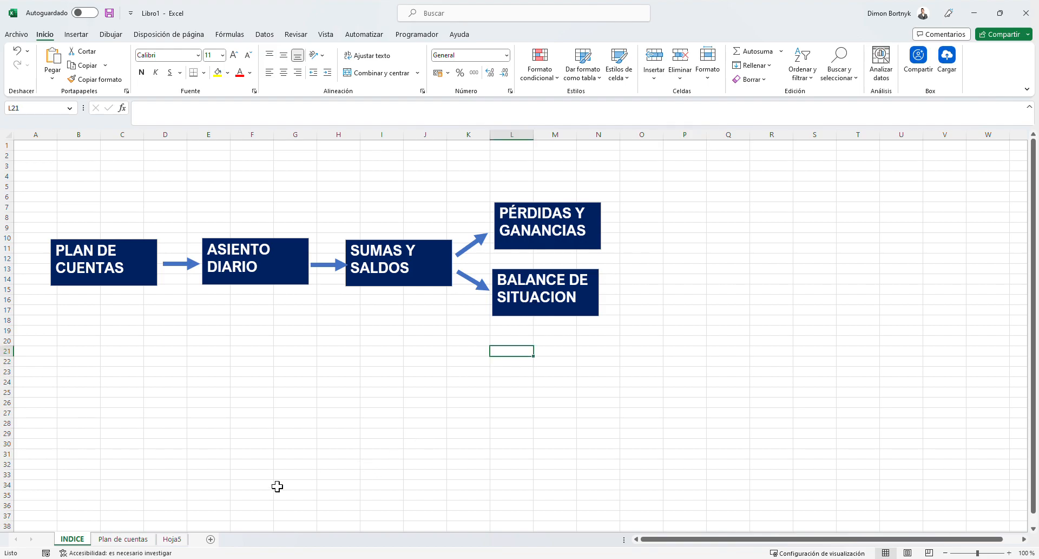
{"action": "left_click", "coordinate": [138, 538]}
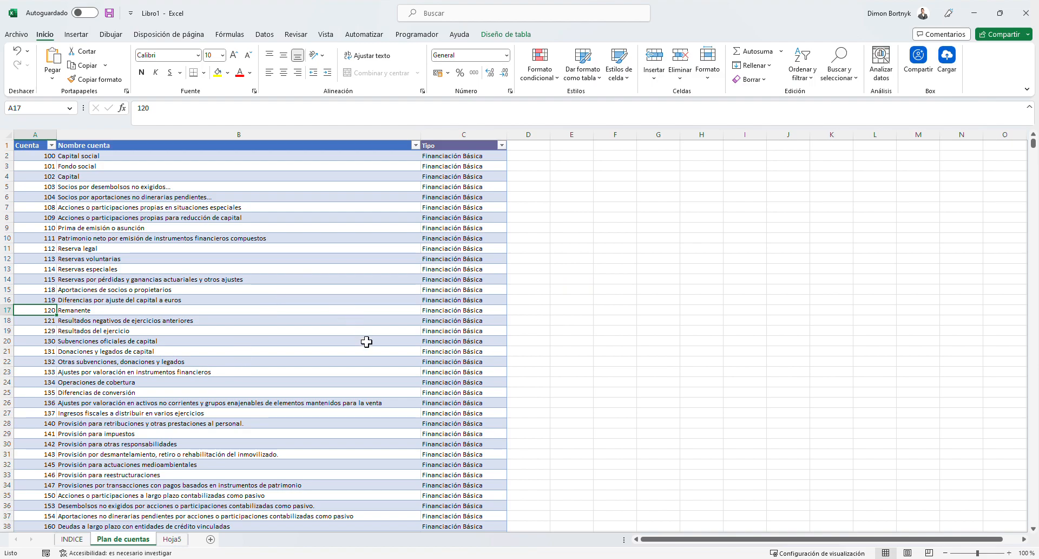
{"action": "left_click", "coordinate": [198, 219]}
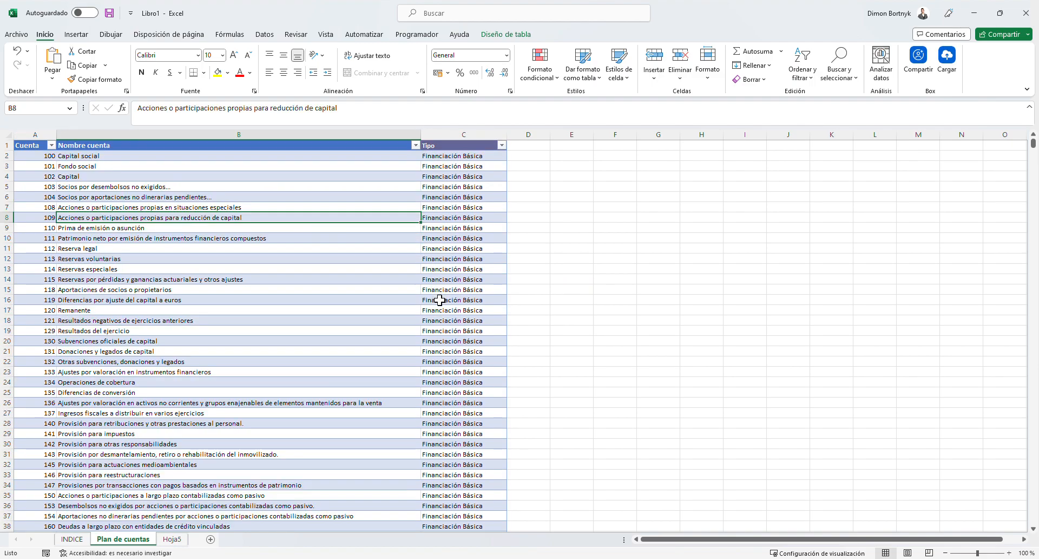
{"action": "left_click", "coordinate": [578, 293]}
{"action": "left_click_drag", "start_coordinate": [43, 157], "coordinate": [459, 445]}
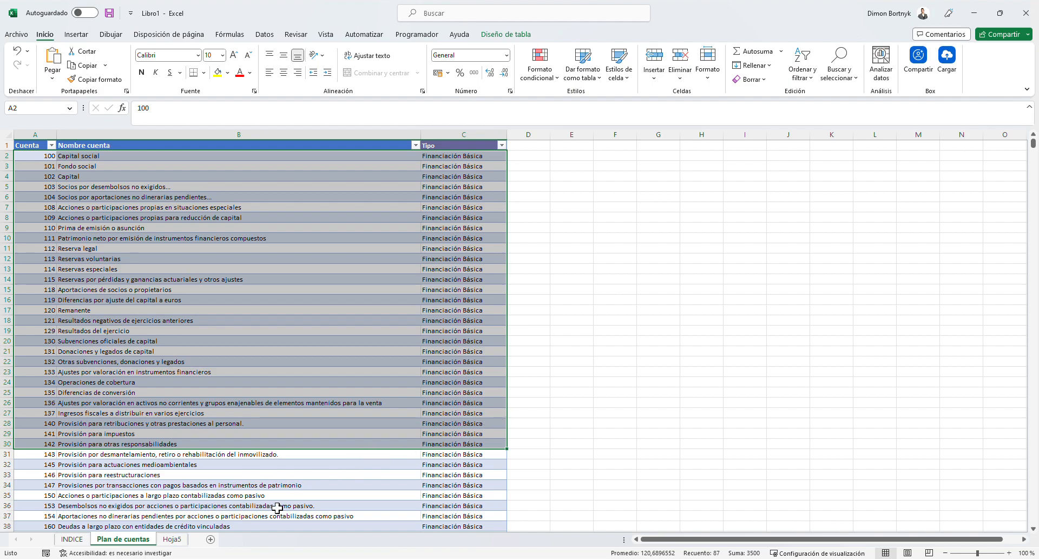
- Rename the empty Hoja5 sheet as Diario
{"action": "left_click", "coordinate": [170, 539]}
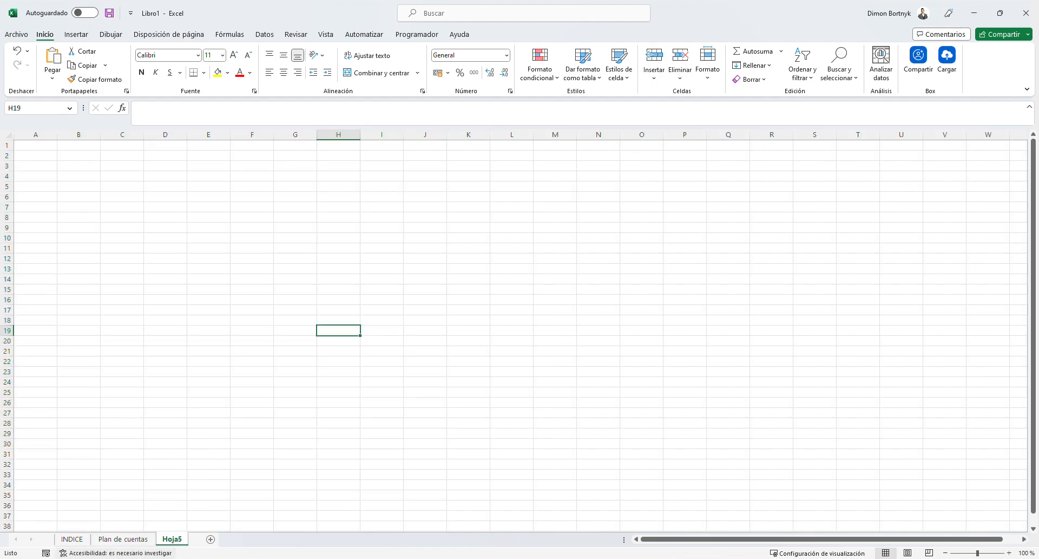
{"action": "double_click", "coordinate": [174, 541]}
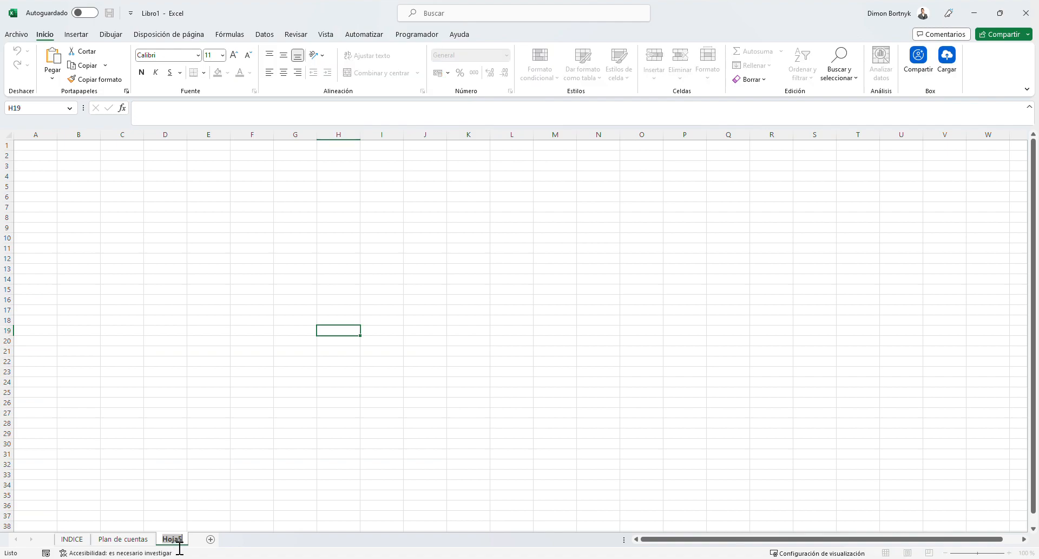
{"action": "type", "text": "Dirario"}
{"action": "key", "text": "Return"}
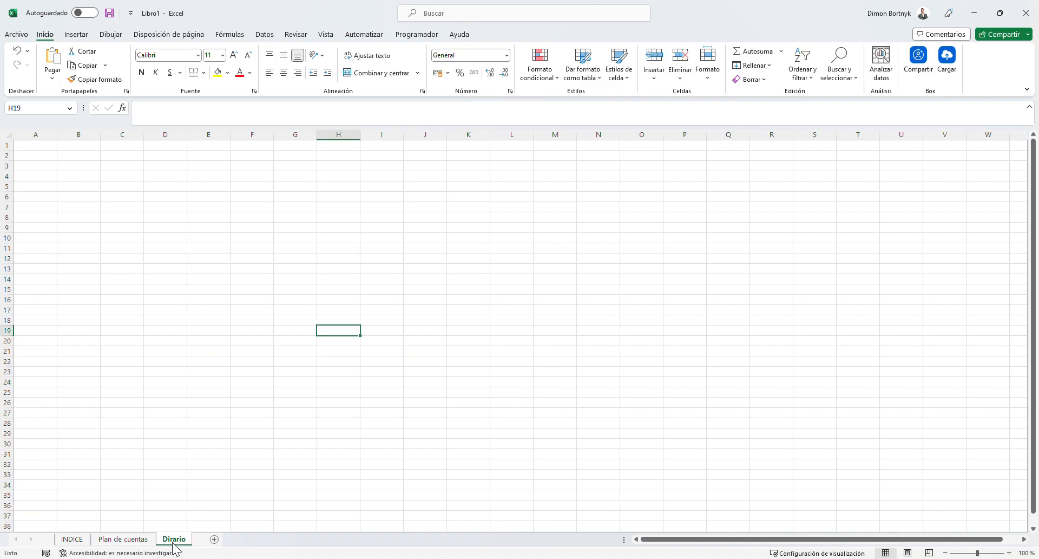
{"action": "double_click", "coordinate": [173, 540]}
{"action": "type", "text": "Diario"}
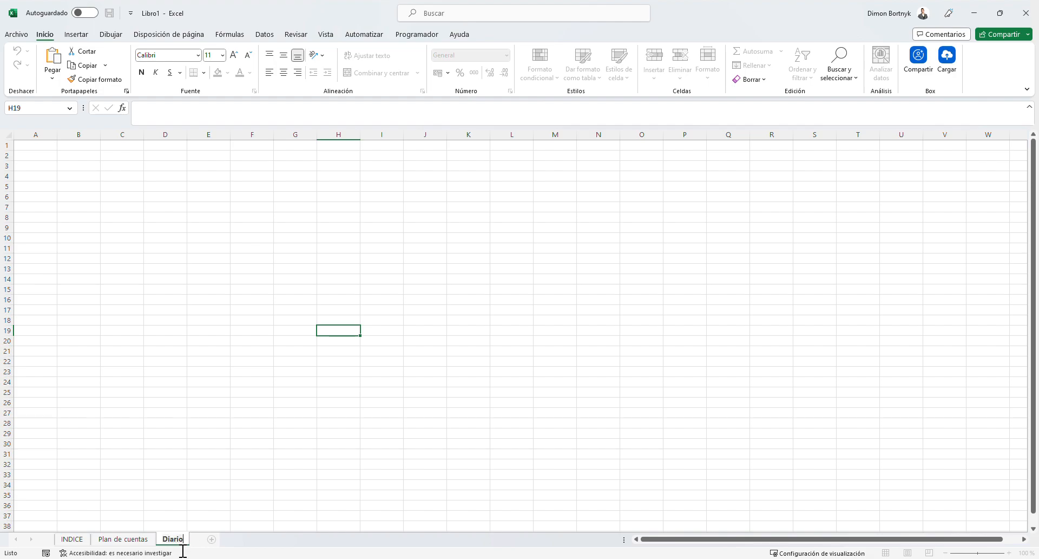
{"action": "key", "text": "Return"}
{"action": "left_click", "coordinate": [201, 495]}
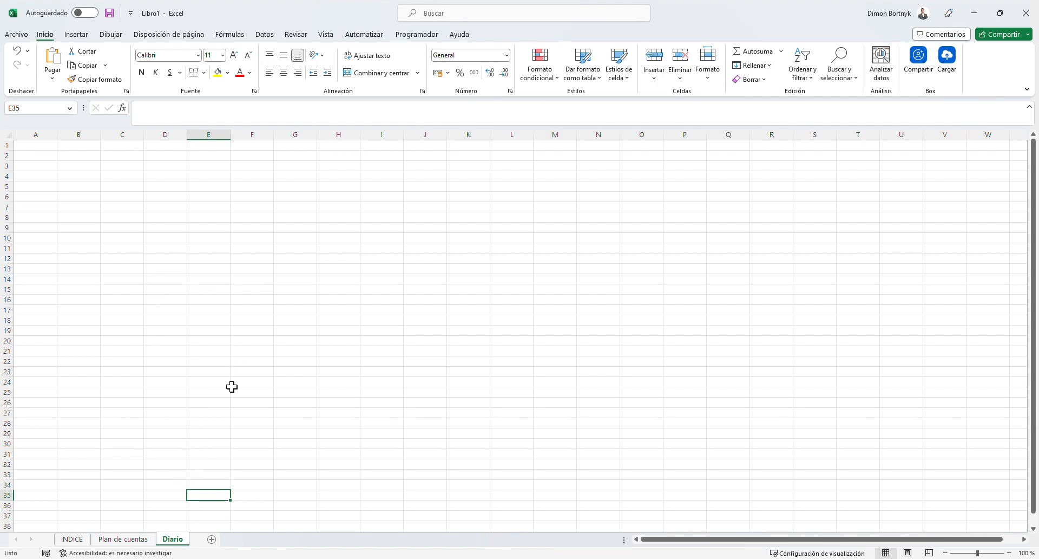
- Enter the journal headers Asiento, Fecha and Cuenta in cells A1 to C1 of the Diario sheet
{"action": "left_click", "coordinate": [248, 363]}
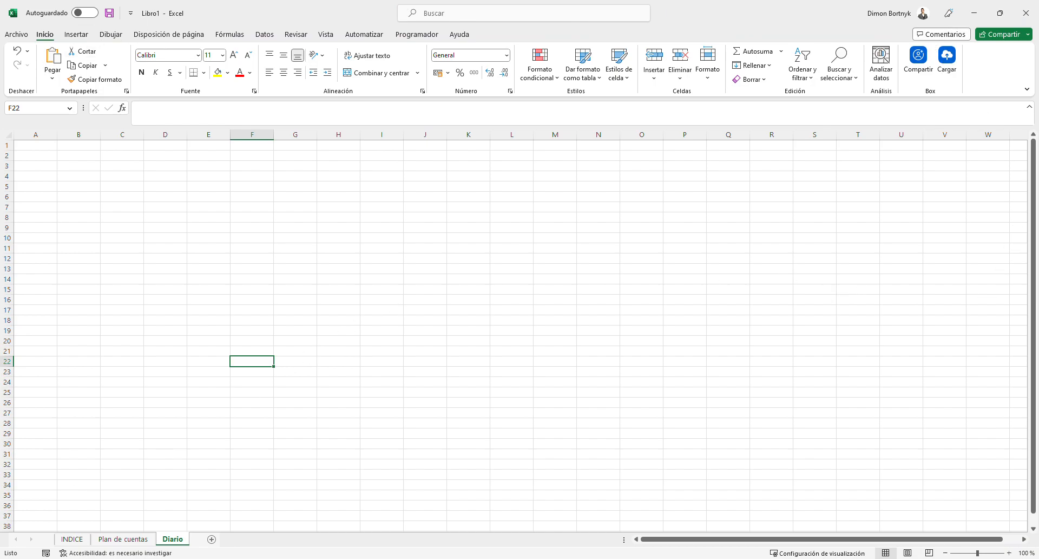
{"action": "left_click", "coordinate": [81, 147]}
{"action": "left_click", "coordinate": [54, 149]}
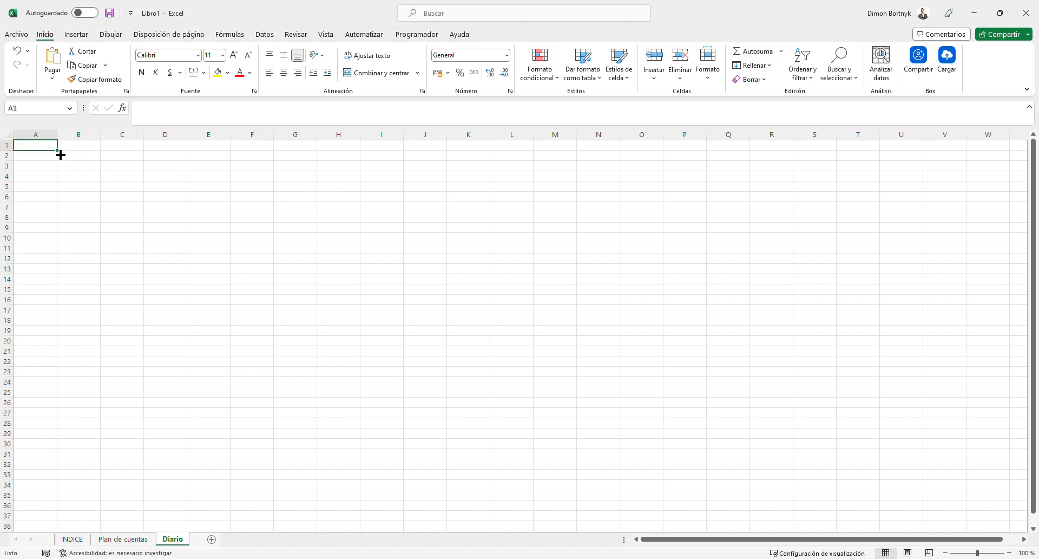
{"action": "type", "text": "Asiento"}
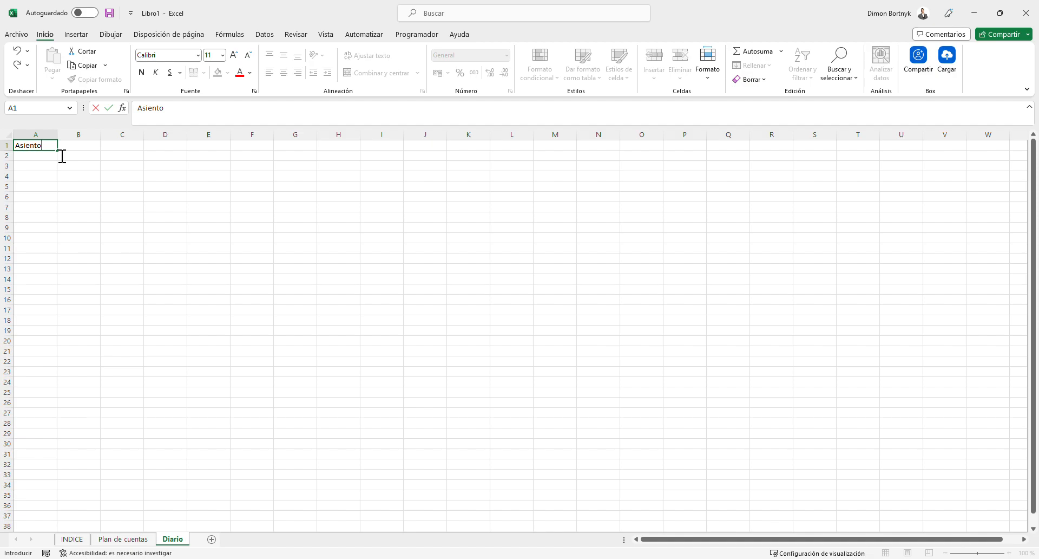
{"action": "key", "text": "Tab"}
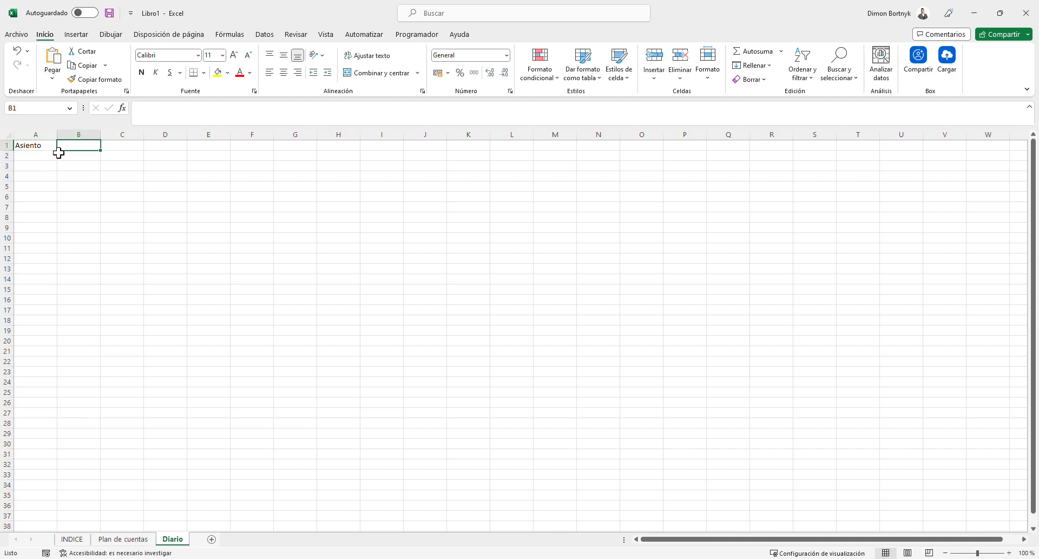
{"action": "type", "text": "Fecha"}
{"action": "key", "text": "Tab"}
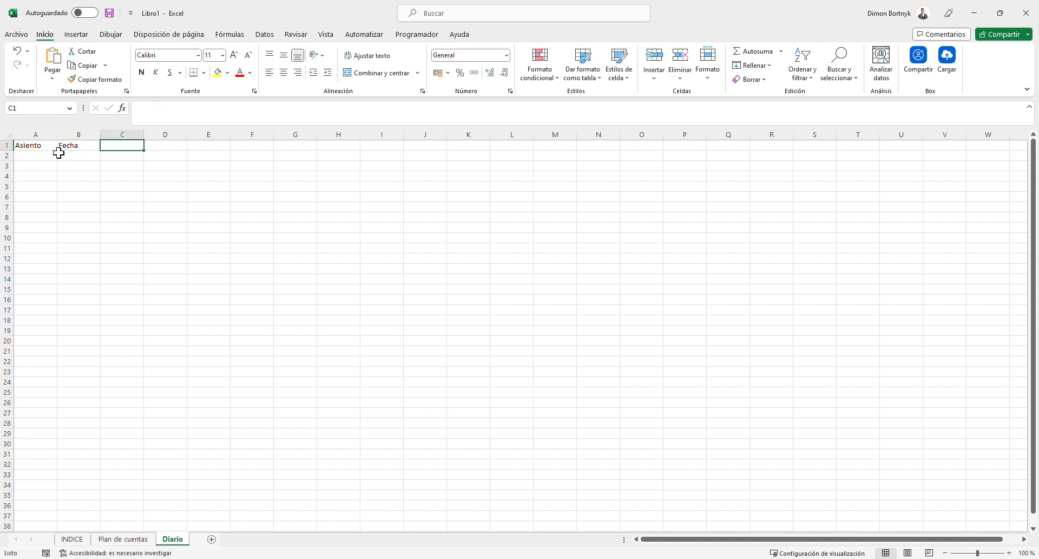
{"action": "type", "text": "Cuenta"}
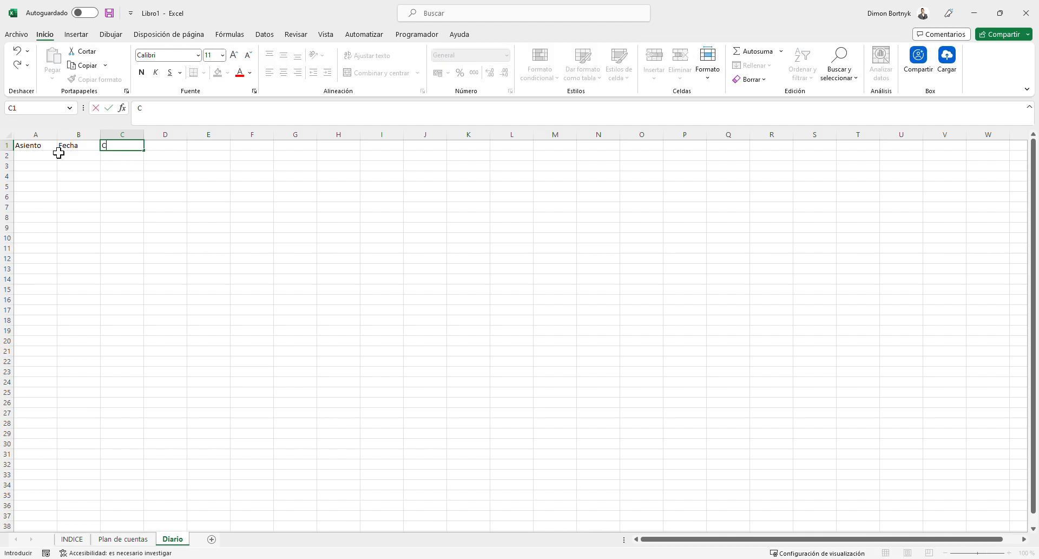
{"action": "key", "text": "Return"}
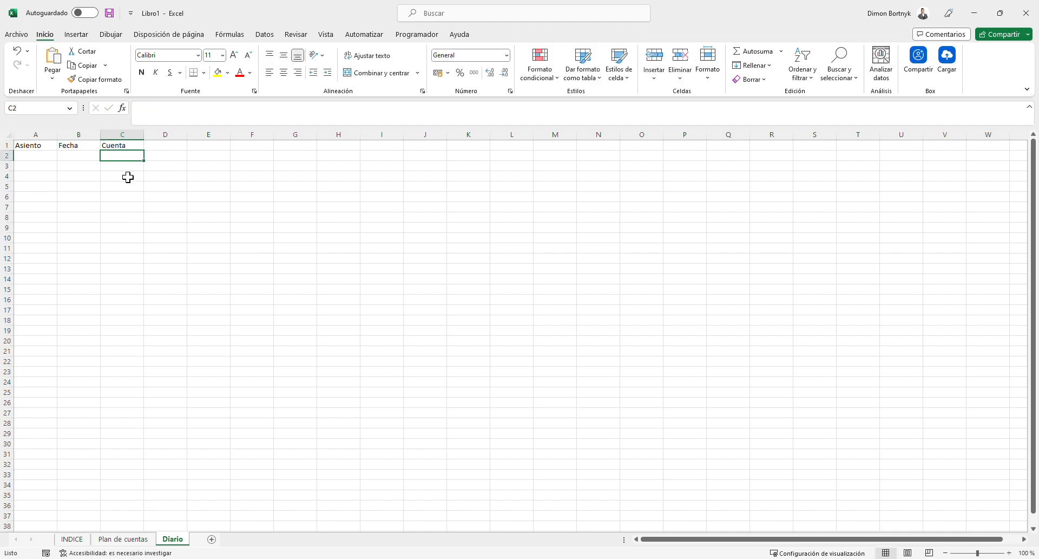
- Enter the header Descripción in cell D1 and widen column D slightly
{"action": "left_click", "coordinate": [181, 147]}
{"action": "type", "text": "De"}
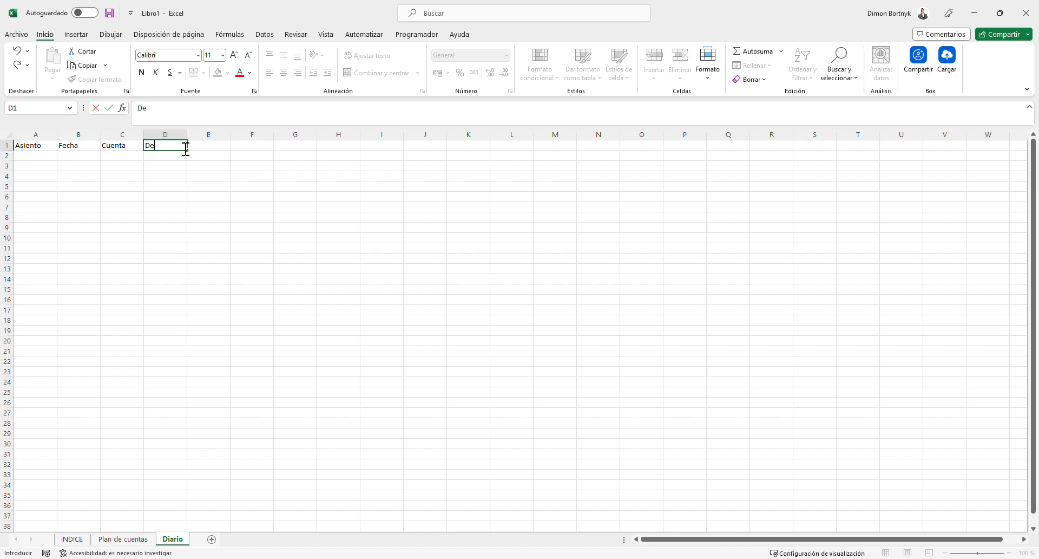
{"action": "type", "text": "scripción"}
{"action": "key", "text": "Tab"}
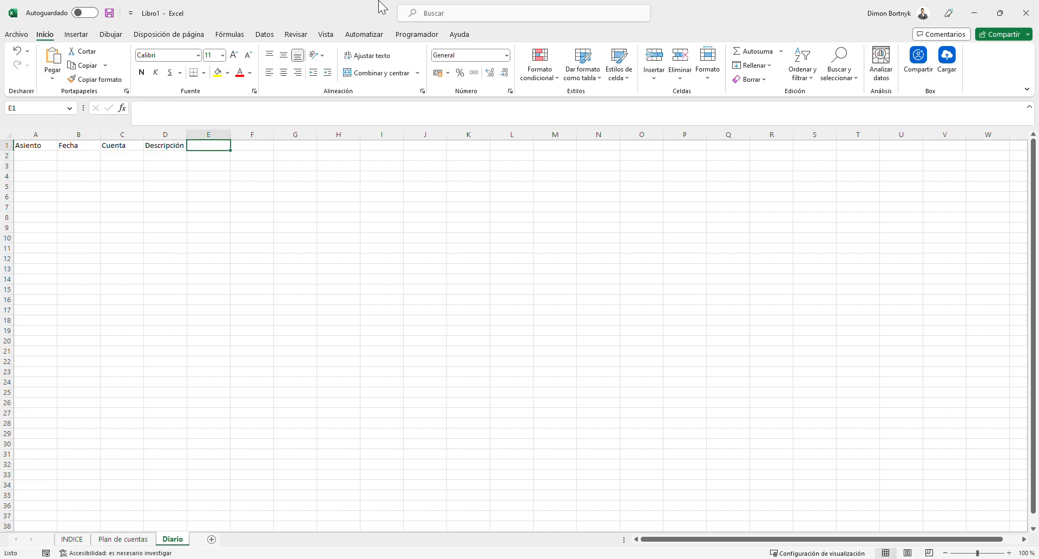
{"action": "left_click_drag", "start_coordinate": [186, 135], "coordinate": [201, 135]}
{"action": "left_click", "coordinate": [284, 207]}
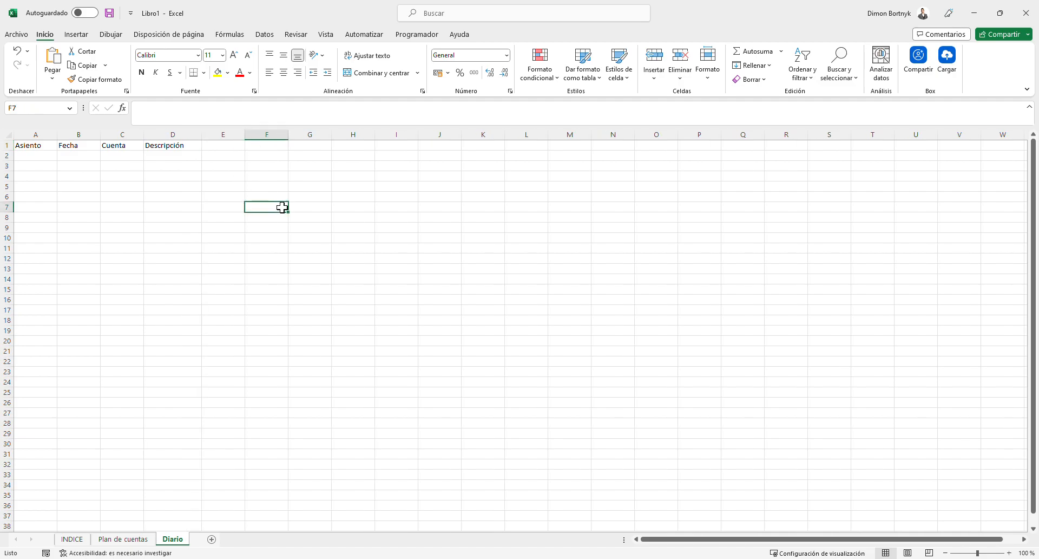
- Enter the journal headers Detalle, Debe and Haber in cells E1 to G1 of the Diario sheet
{"action": "left_click", "coordinate": [231, 153]}
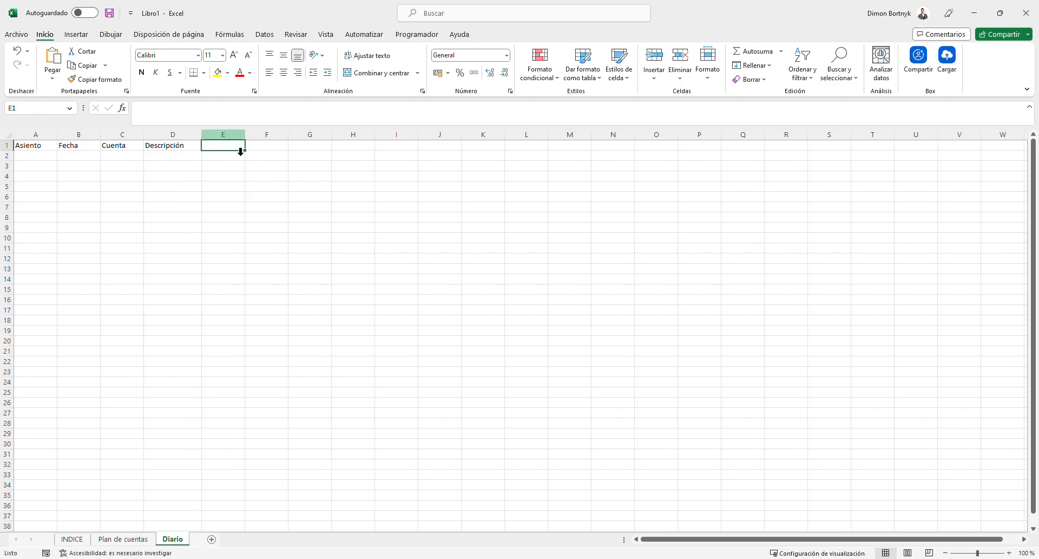
{"action": "type", "text": "Detalle"}
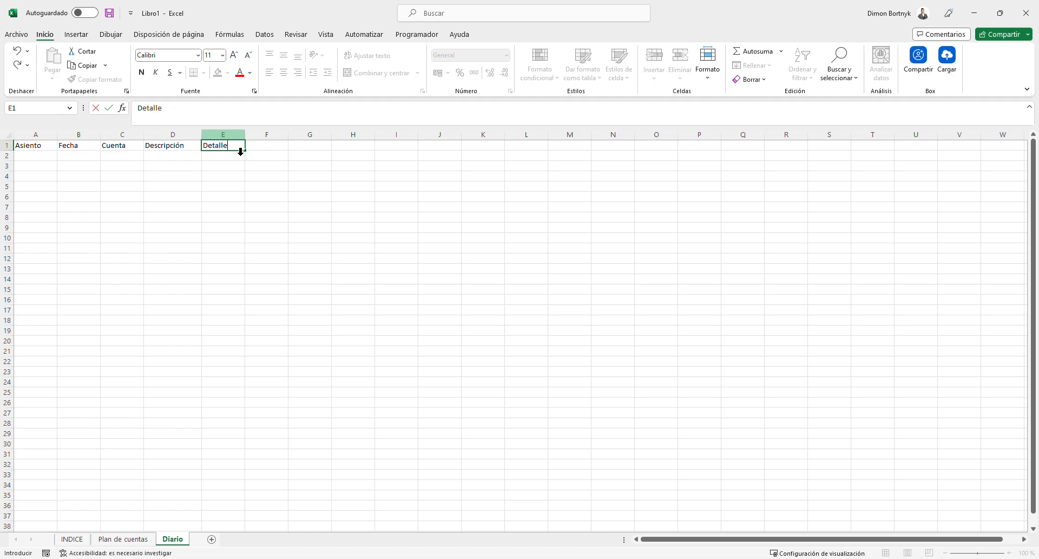
{"action": "key", "text": "Tab"}
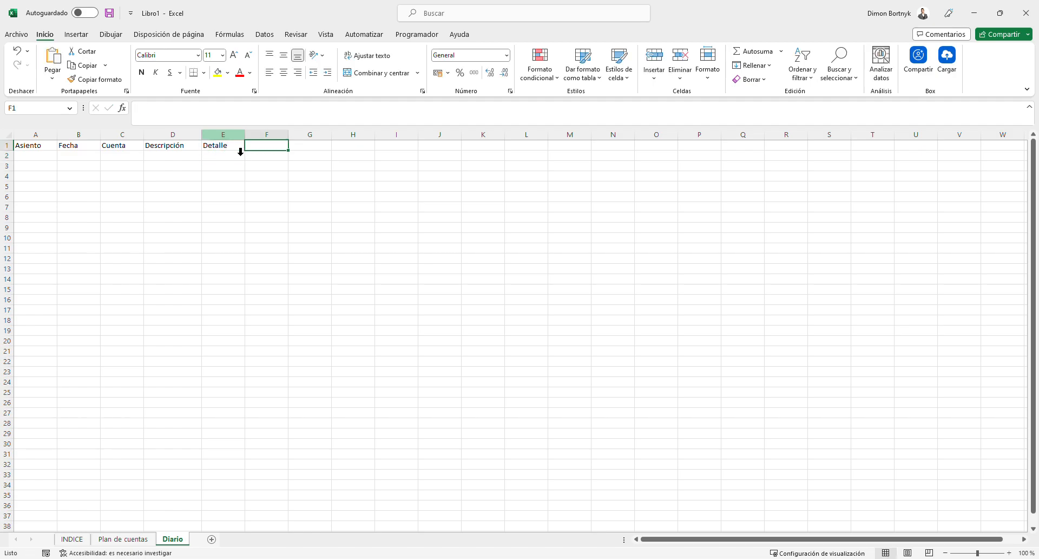
{"action": "left_click", "coordinate": [196, 157]}
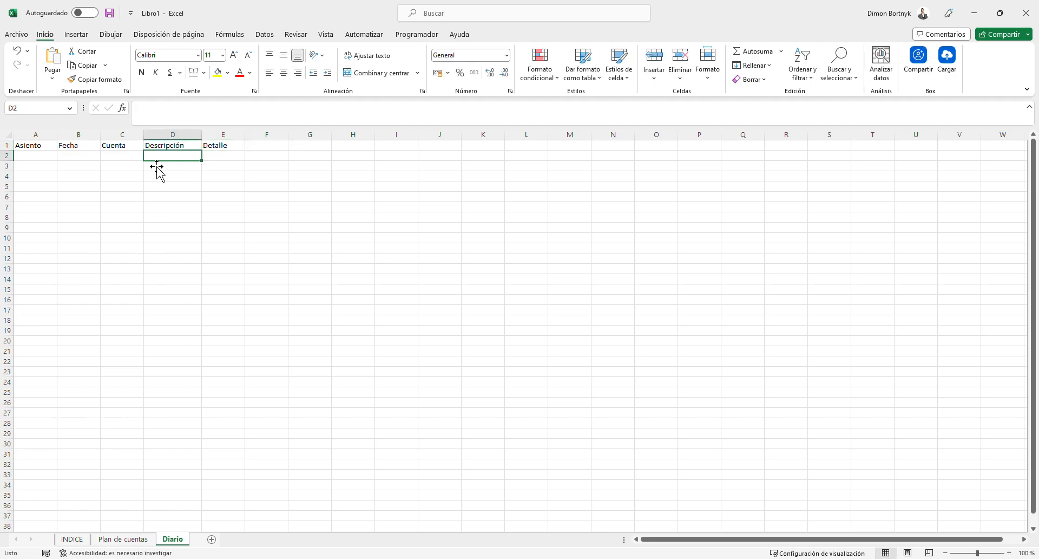
{"action": "left_click", "coordinate": [242, 146]}
{"action": "left_click", "coordinate": [259, 147]}
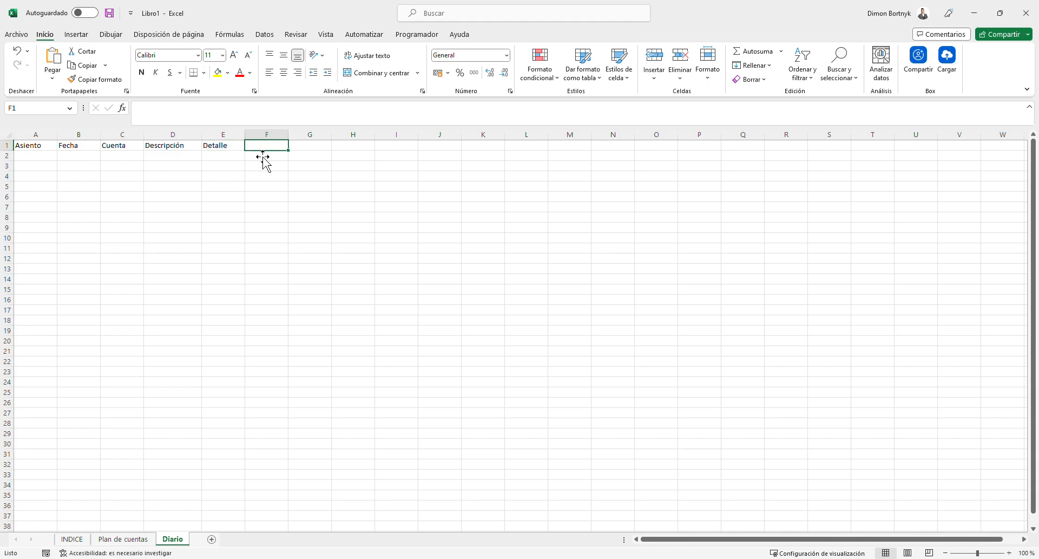
{"action": "type", "text": "Debe"}
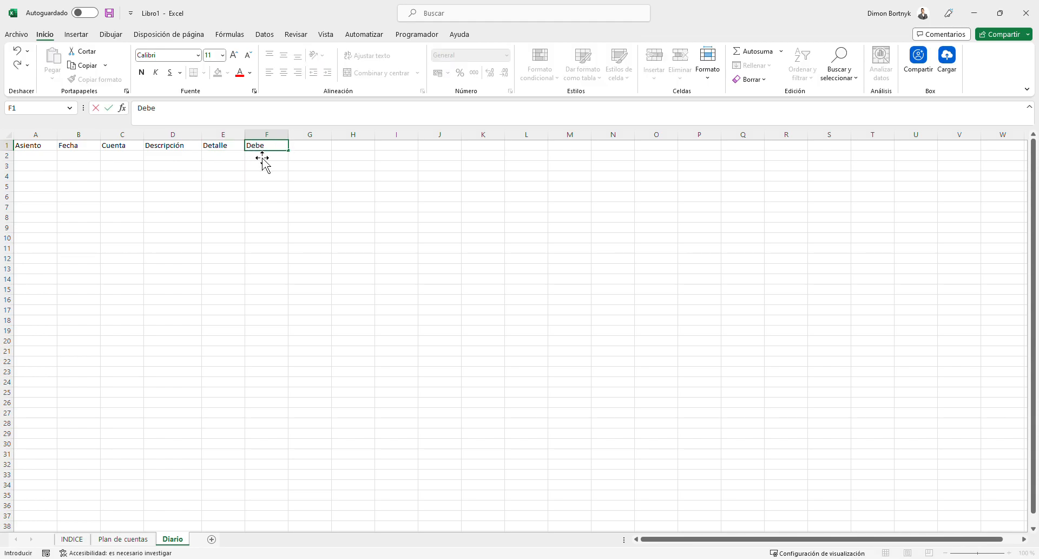
{"action": "key", "text": "Tab"}
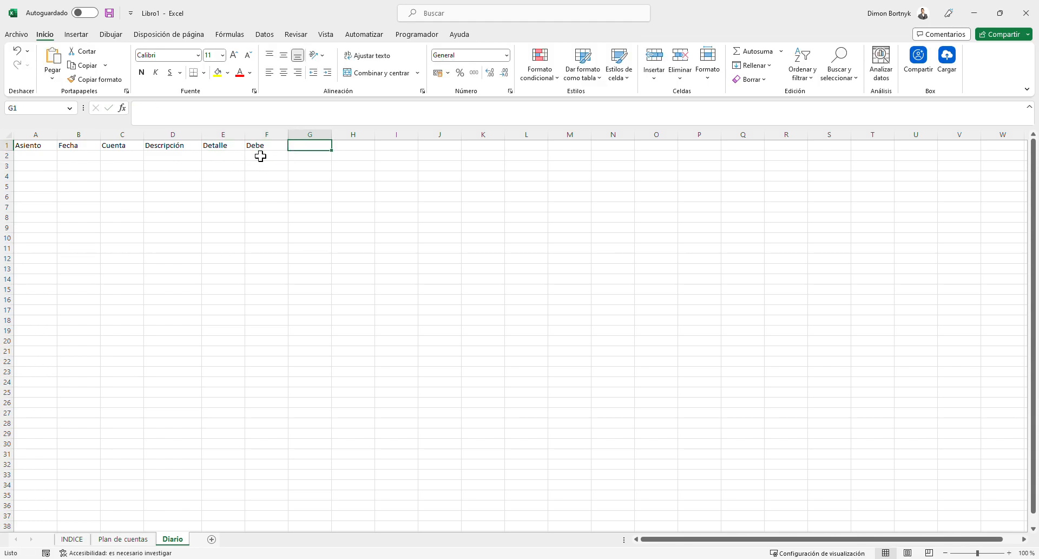
{"action": "type", "text": "Haber"}
{"action": "key", "text": "Tab"}
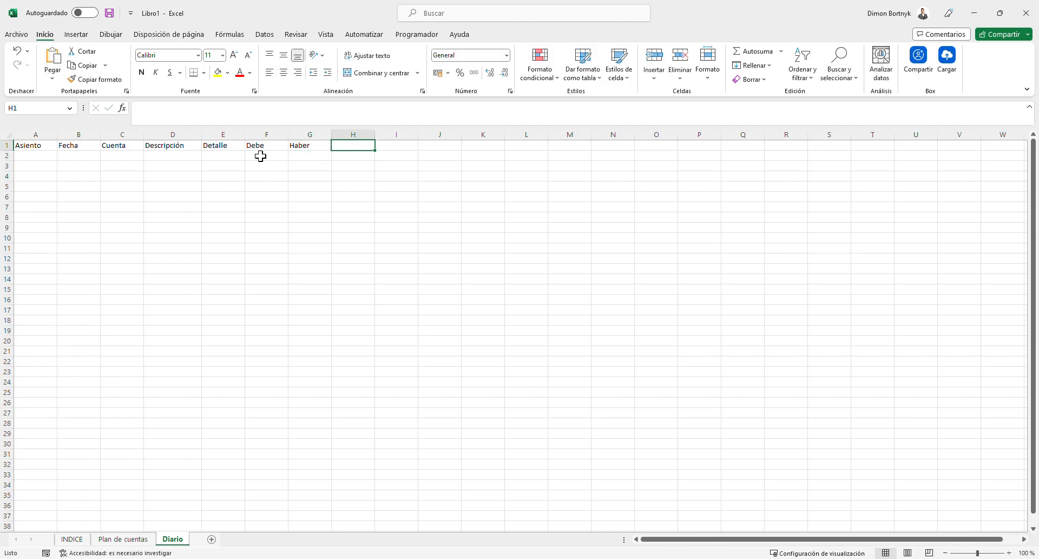
- Enter the headers Total, Total invertido and Grupos in cells H1 to J1
{"action": "type", "text": "Total"}
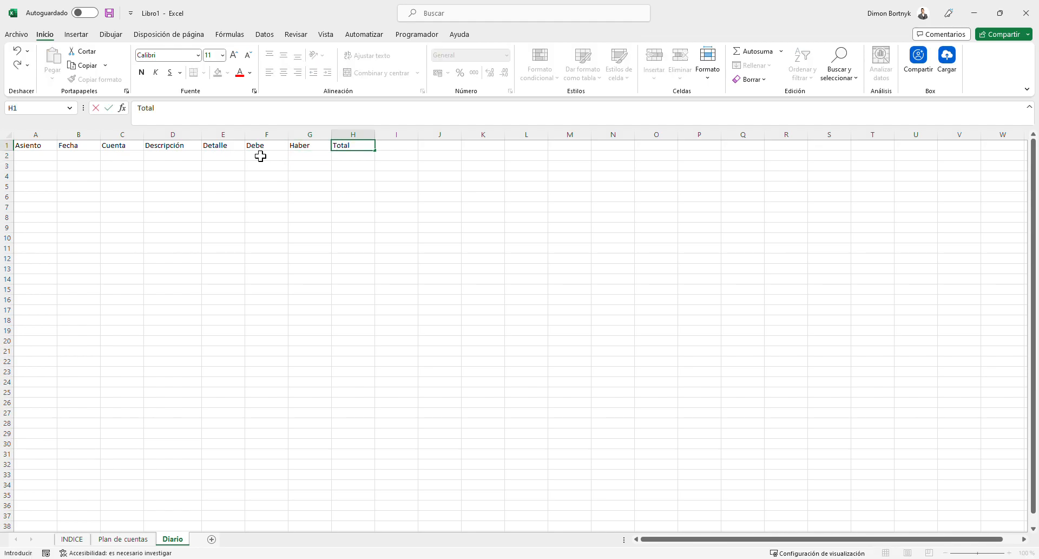
{"action": "key", "text": "Tab"}
{"action": "type", "text": "Total"}
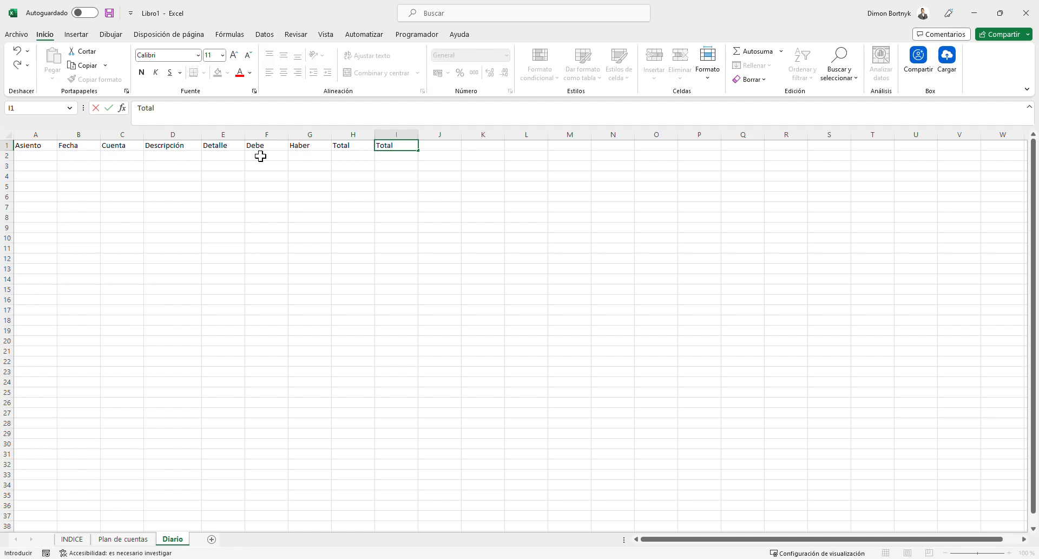
{"action": "type", "text": " invertido"}
{"action": "key", "text": "Return"}
{"action": "key", "text": "Up"}
{"action": "key", "text": "Right"}
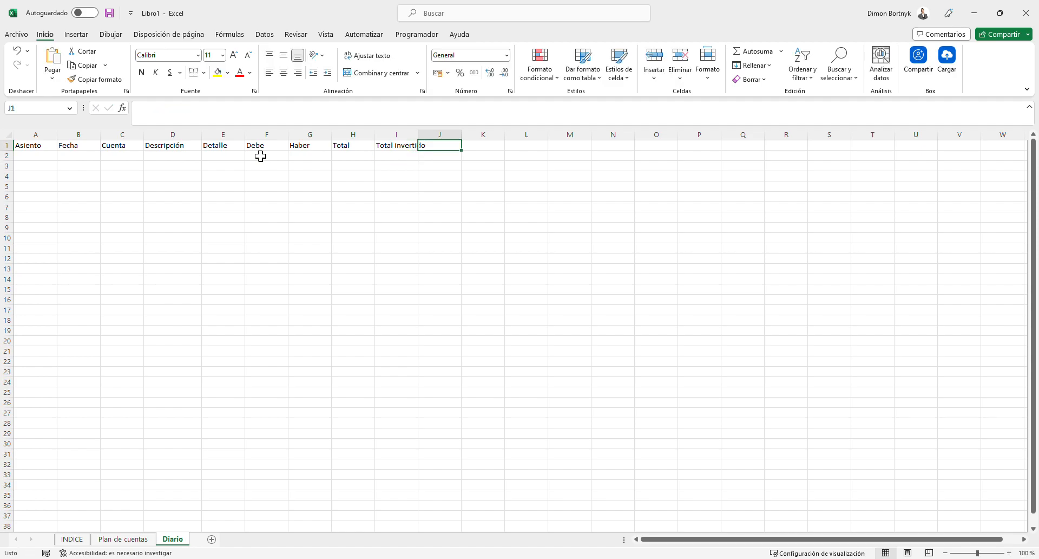
{"action": "type", "text": "Grupos"}
{"action": "key", "text": "Return"}
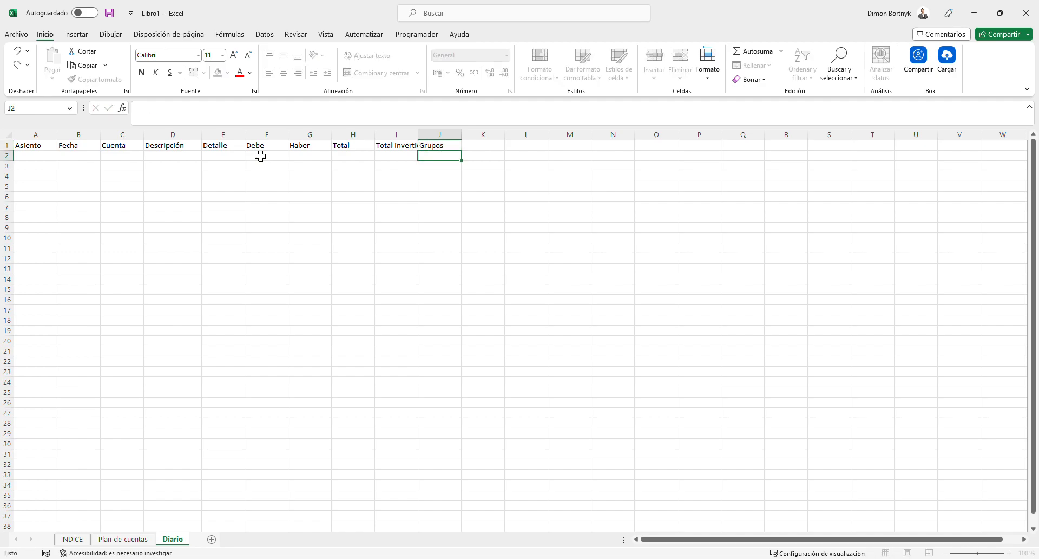
- Widen column I so that the header Total invertido fits
{"action": "left_click", "coordinate": [265, 166]}
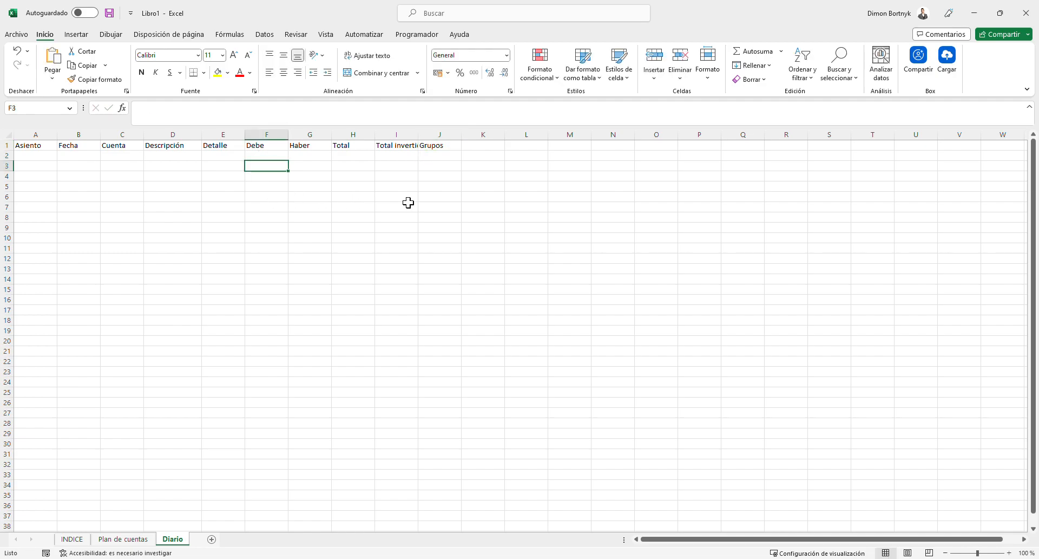
{"action": "left_click_drag", "start_coordinate": [418, 135], "coordinate": [442, 135]}
{"action": "left_click", "coordinate": [456, 218]}
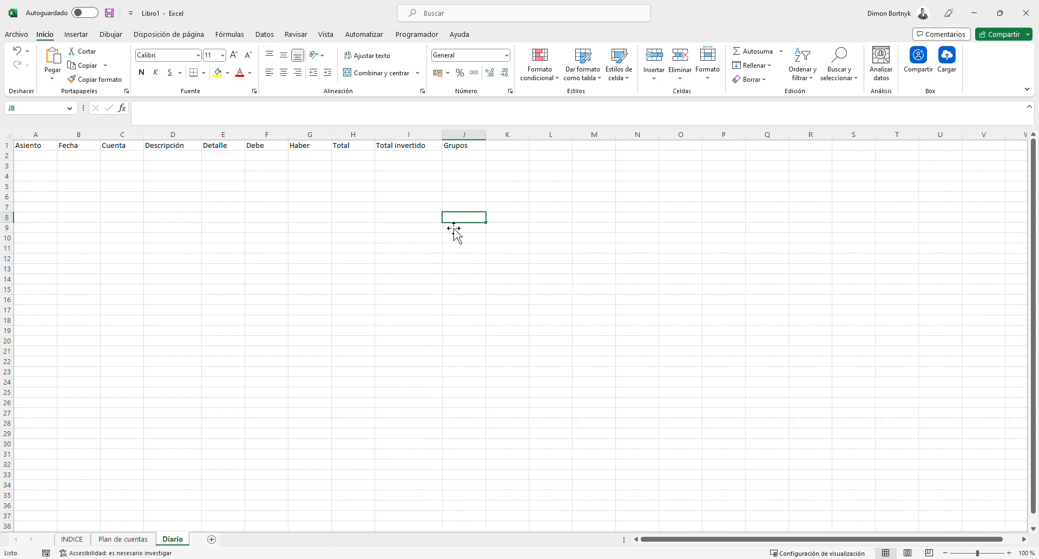
- Set the font of the header row and the empty rows below it, columns A to J, to Arial Nova
{"action": "left_click_drag", "start_coordinate": [38, 146], "coordinate": [476, 373]}
{"action": "left_click", "coordinate": [197, 55]}
{"action": "left_click", "coordinate": [198, 386]}
{"action": "left_click", "coordinate": [477, 227]}
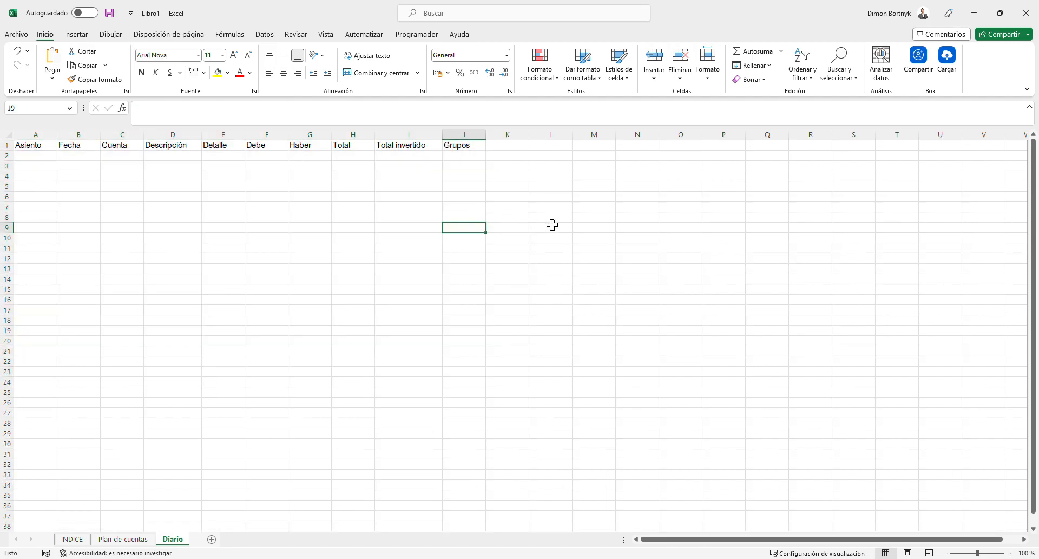
- Convert the header range A1:J1 into a table that uses the first row as headers
{"action": "left_click_drag", "start_coordinate": [467, 149], "coordinate": [55, 148]}
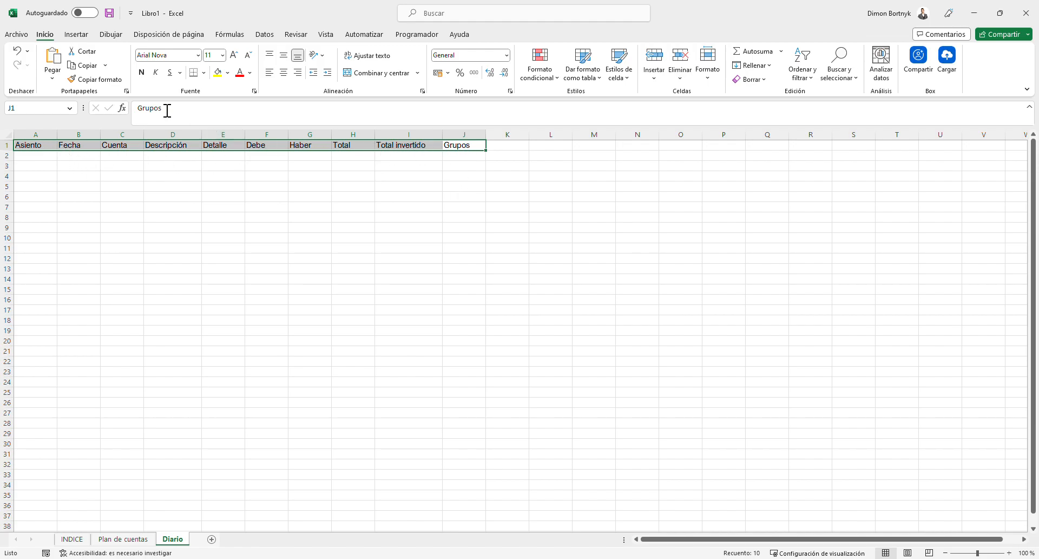
{"action": "left_click", "coordinate": [76, 34]}
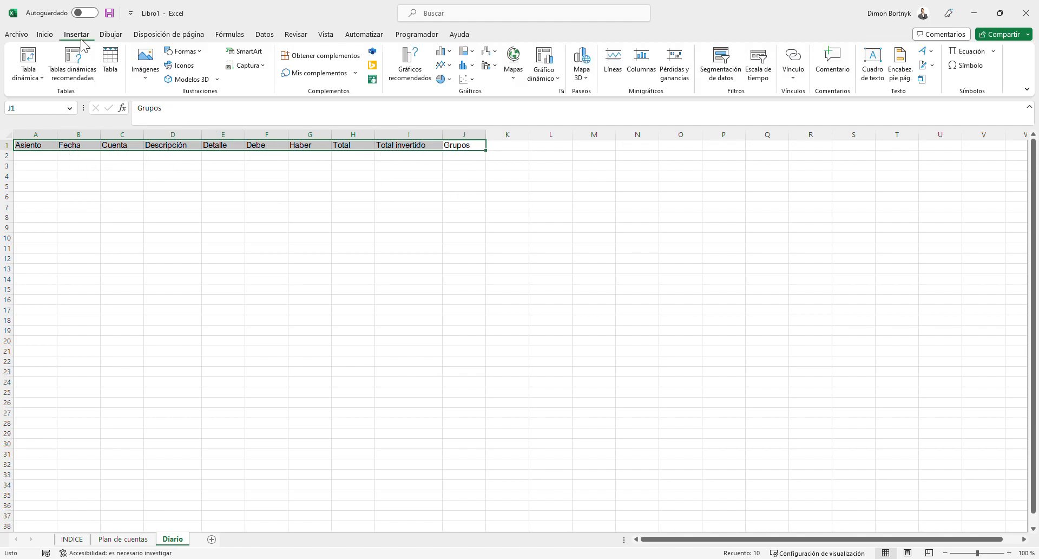
{"action": "left_click", "coordinate": [110, 67]}
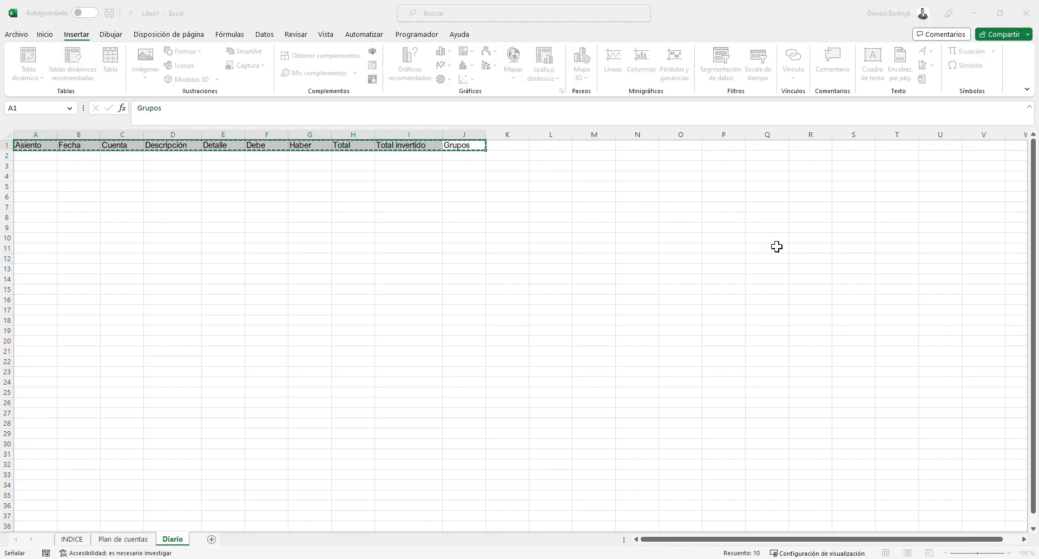
{"action": "key", "text": "Escape"}
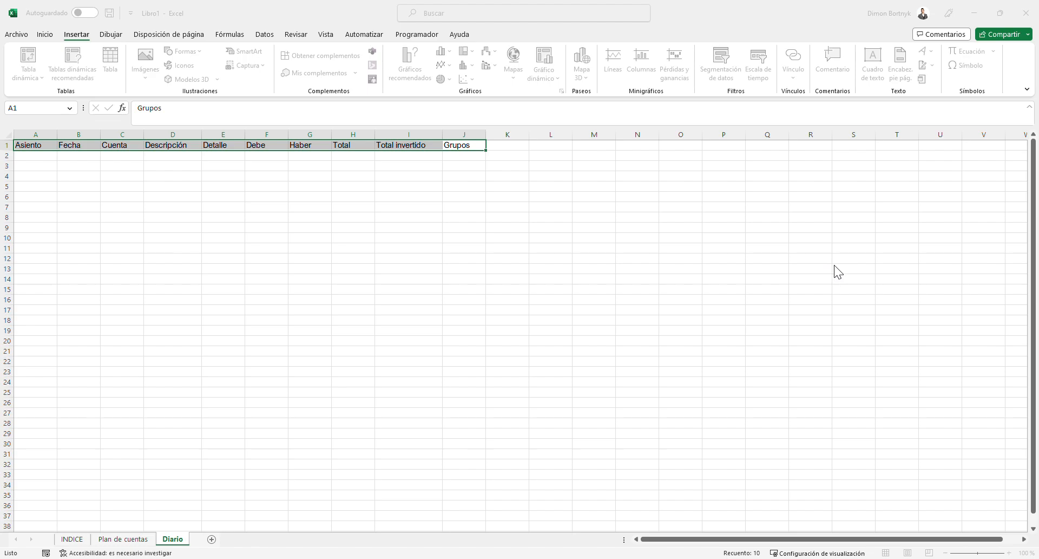
{"action": "key", "text": "Return"}
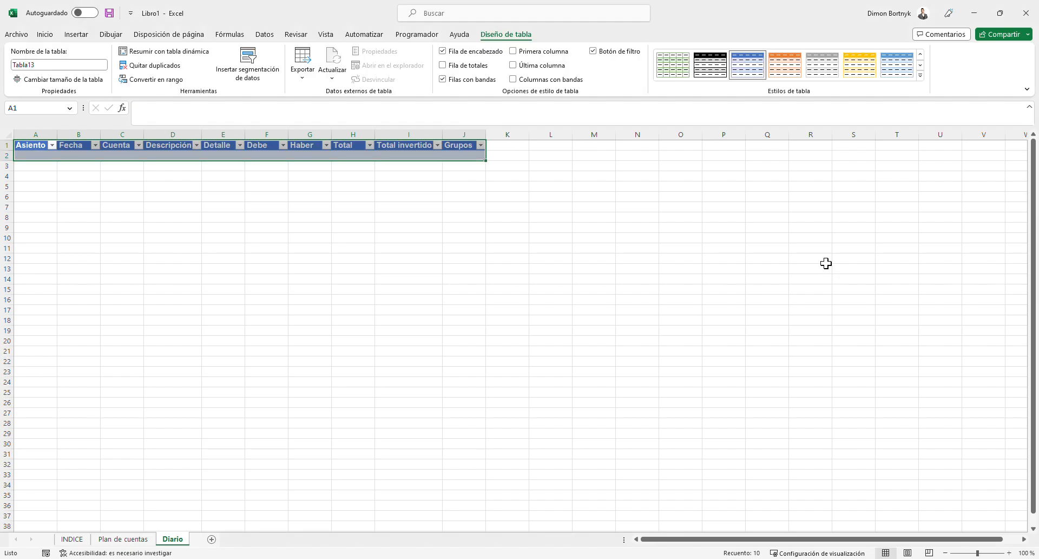
{"action": "left_click", "coordinate": [370, 279]}
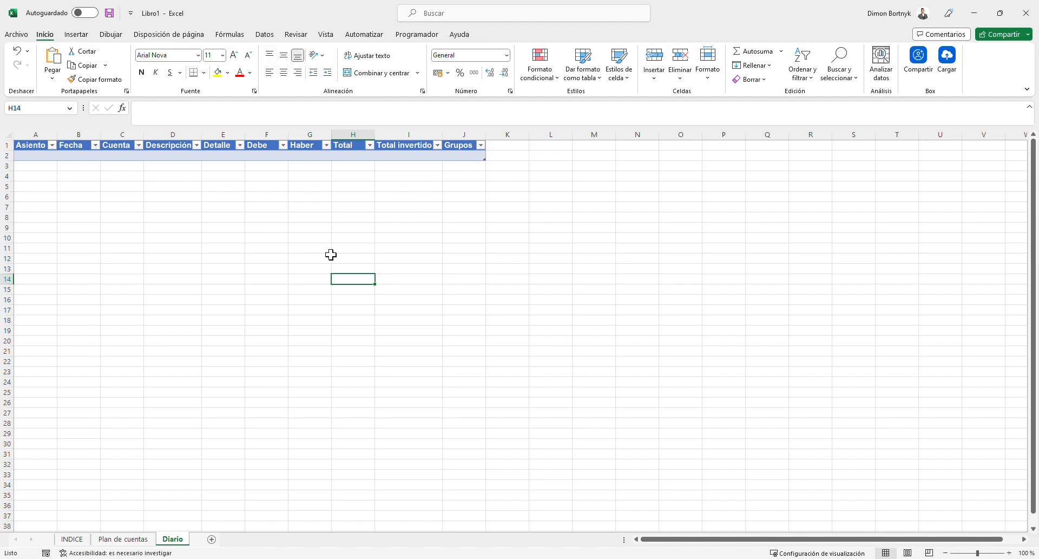
{"action": "left_click_drag", "start_coordinate": [284, 228], "coordinate": [283, 219]}
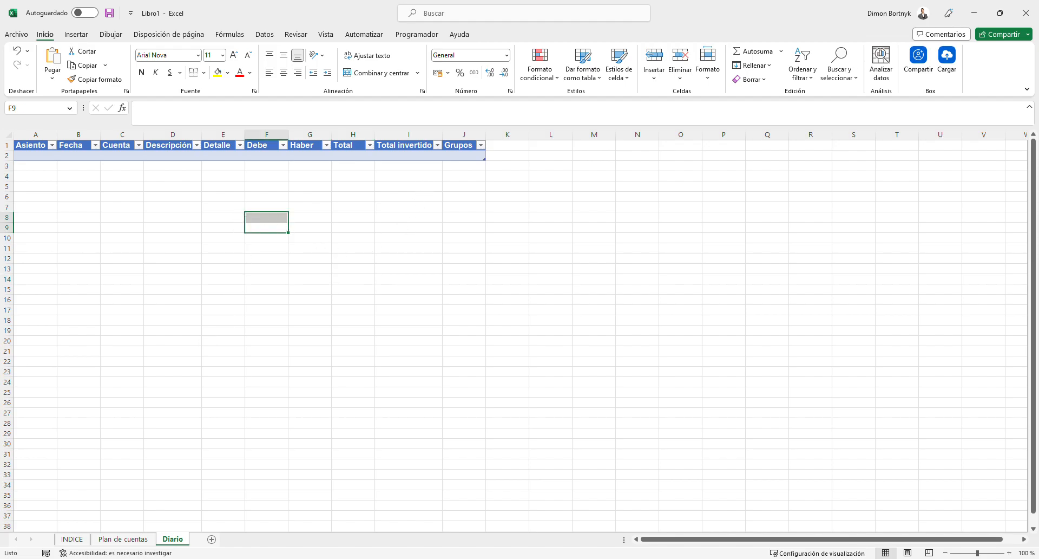
{"action": "key", "text": "alt+Tab"}
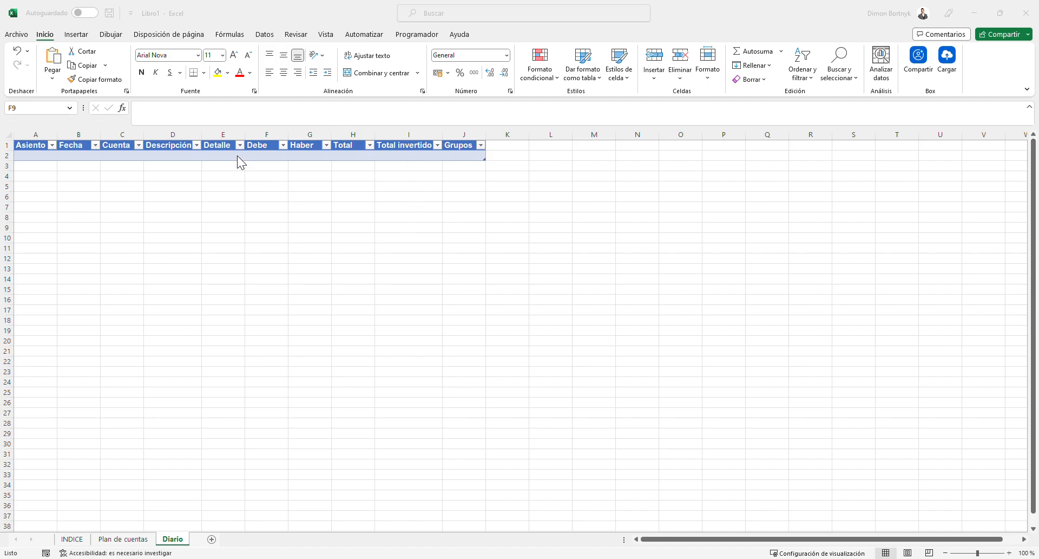
{"action": "left_click", "coordinate": [191, 155]}
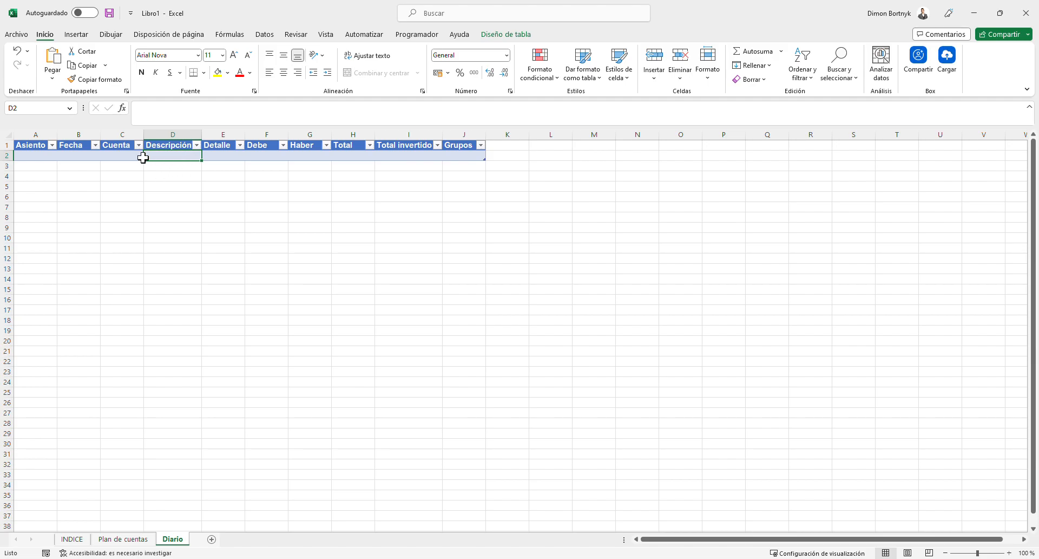
- Enter account 190 in the Cuenta cell C2 and widen the Descripción column to about twice its width
{"action": "left_click", "coordinate": [124, 159]}
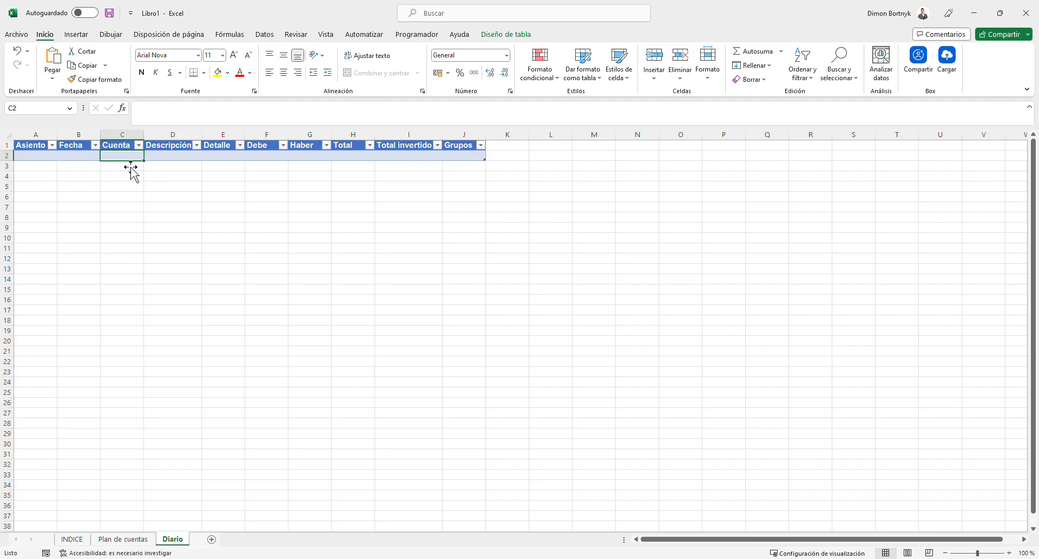
{"action": "type", "text": "190"}
{"action": "key", "text": "Tab"}
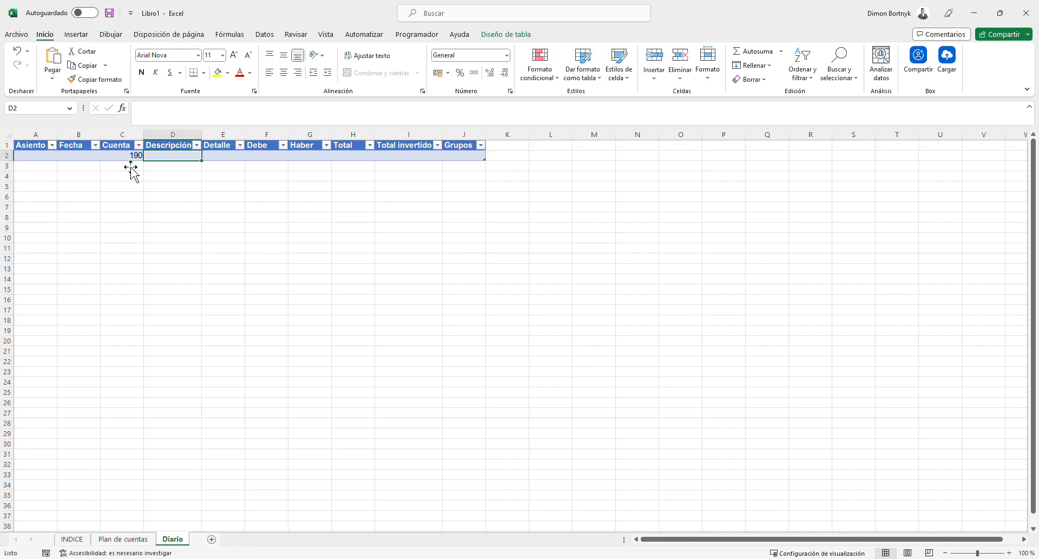
{"action": "left_click_drag", "start_coordinate": [202, 135], "coordinate": [272, 156]}
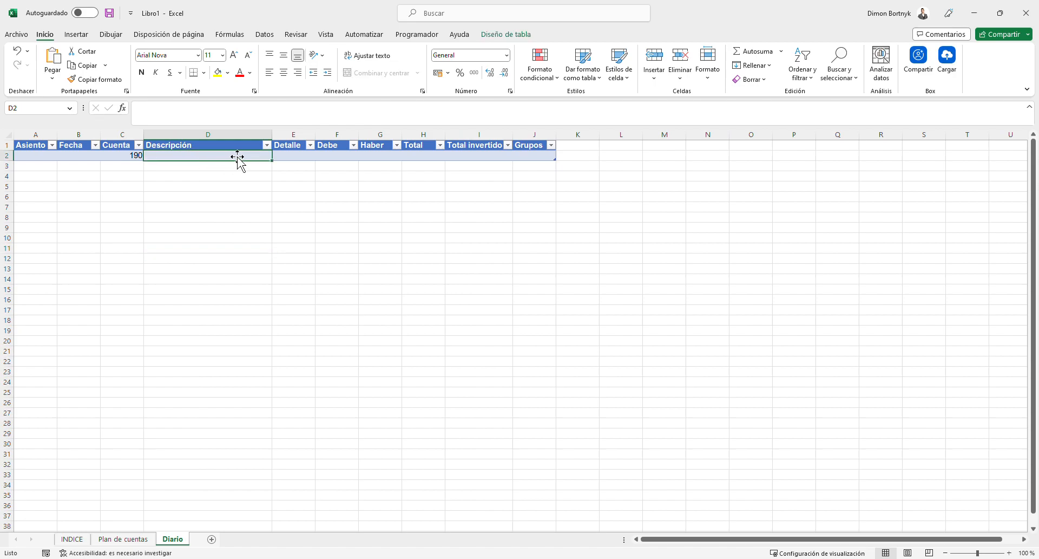
{"action": "type", "text": "="}
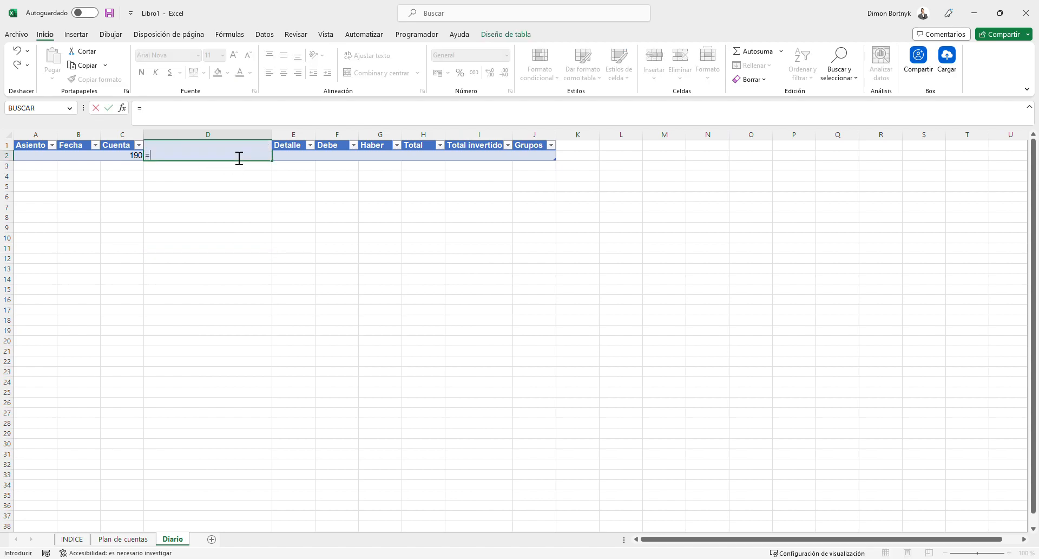
{"action": "type", "text": "si"}
{"action": "key", "text": "Tab"}
{"action": "left_click", "coordinate": [127, 157]}
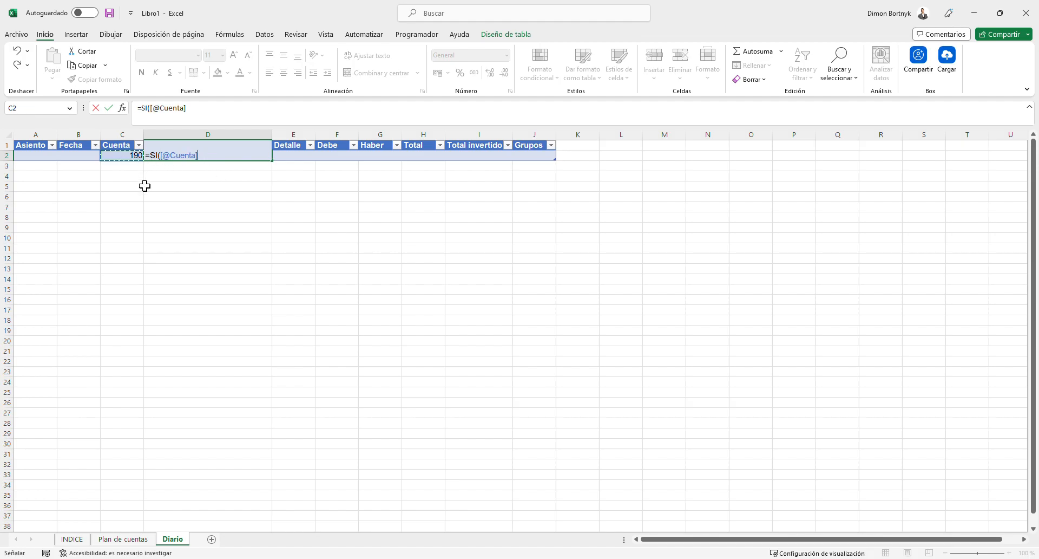
{"action": "type", "text": "=\"\";\"\";"}
{"action": "type", "text": "buscarv"}
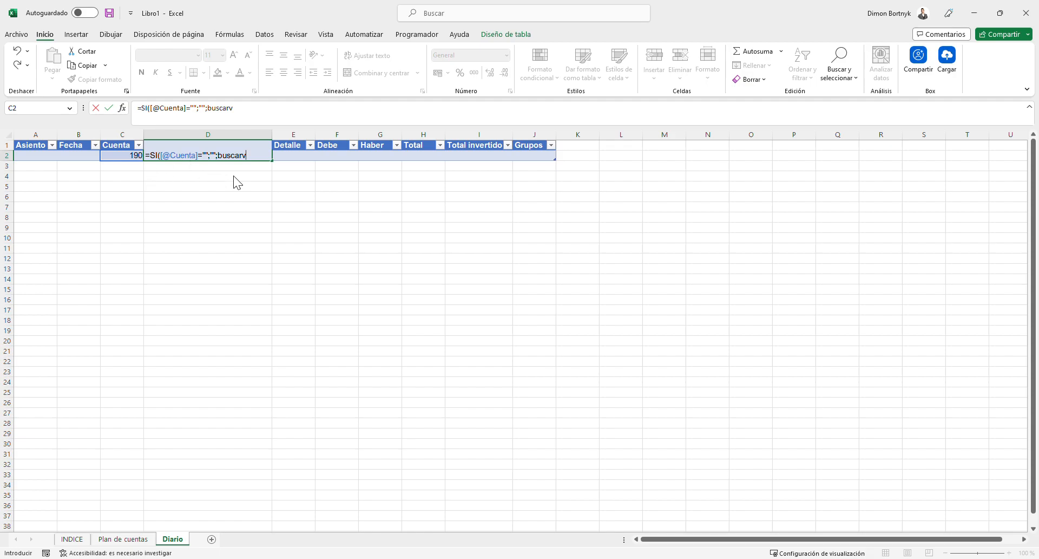
{"action": "key", "text": "Tab"}
{"action": "left_click", "coordinate": [132, 158]}
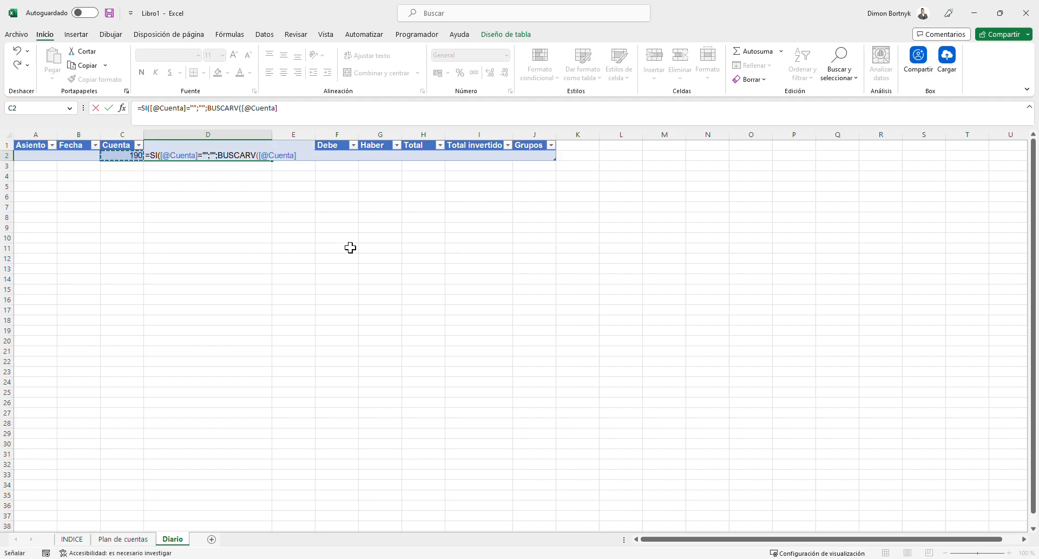
{"action": "type", "text": ";"}
{"action": "type", "text": "pgc"}
{"action": "key", "text": "Tab"}
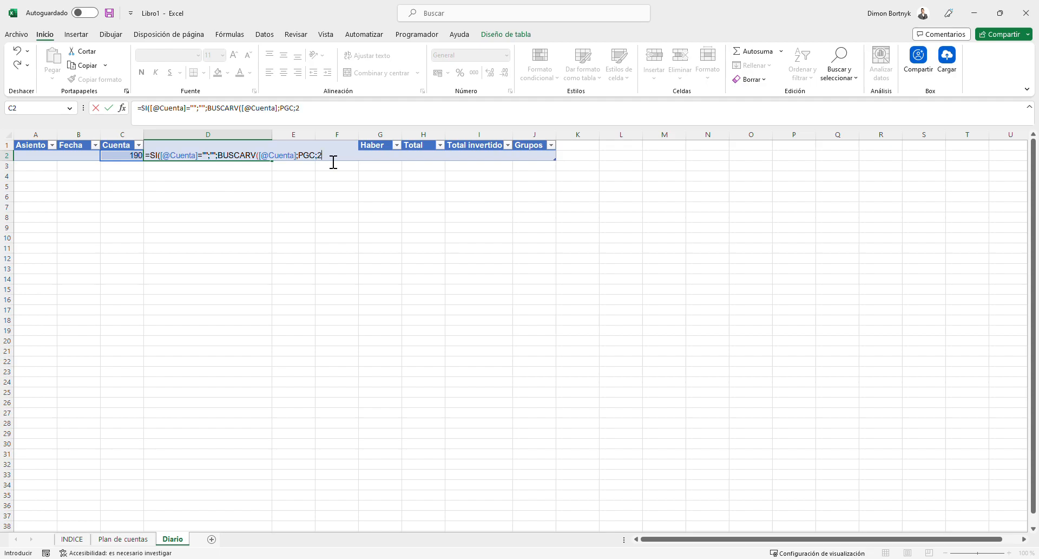
{"action": "type", "text": ";FALSO)"}
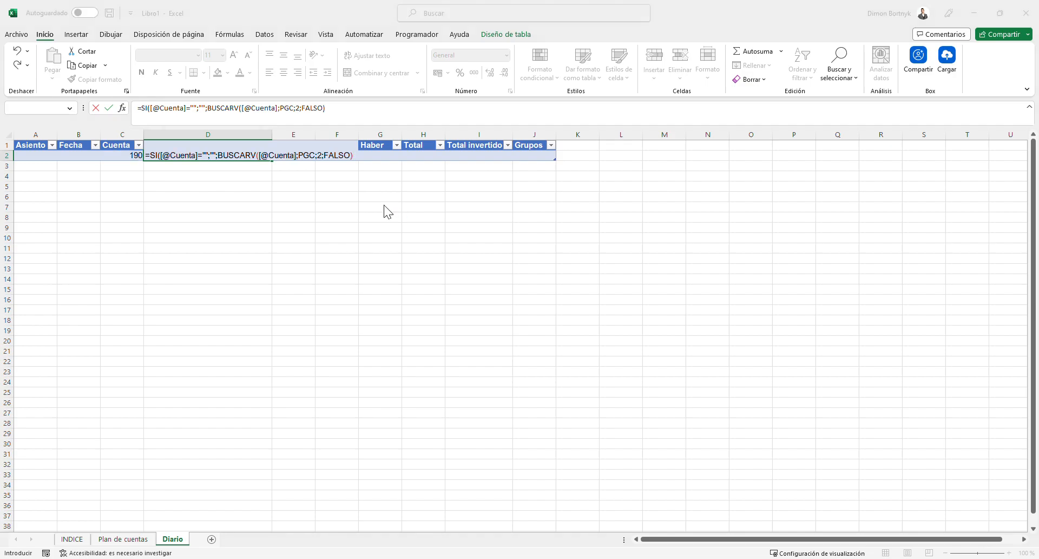
{"action": "key", "text": "Return"}
{"action": "left_click", "coordinate": [366, 162]}
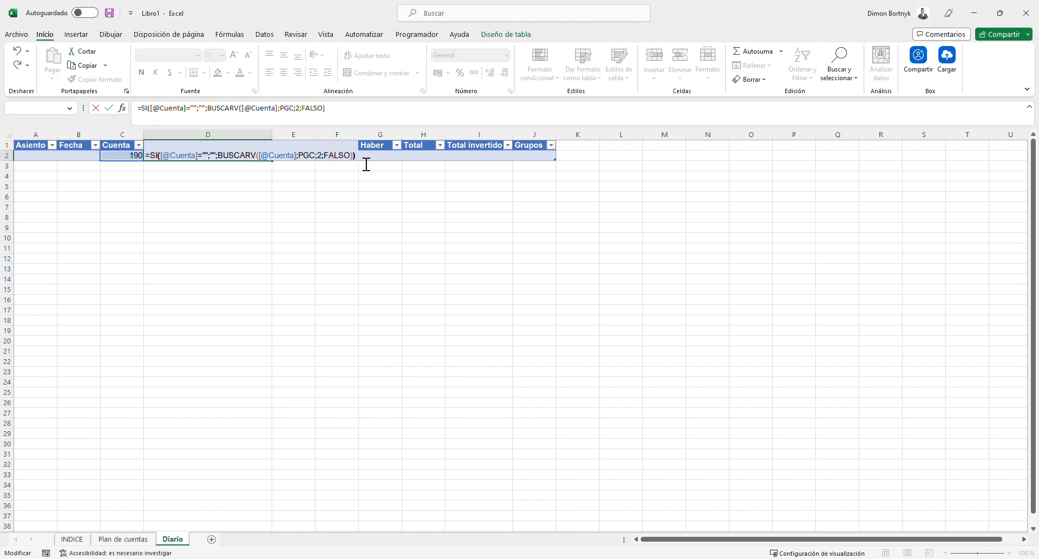
{"action": "key", "text": "Return"}
{"action": "left_click_drag", "start_coordinate": [246, 249], "coordinate": [246, 238]}
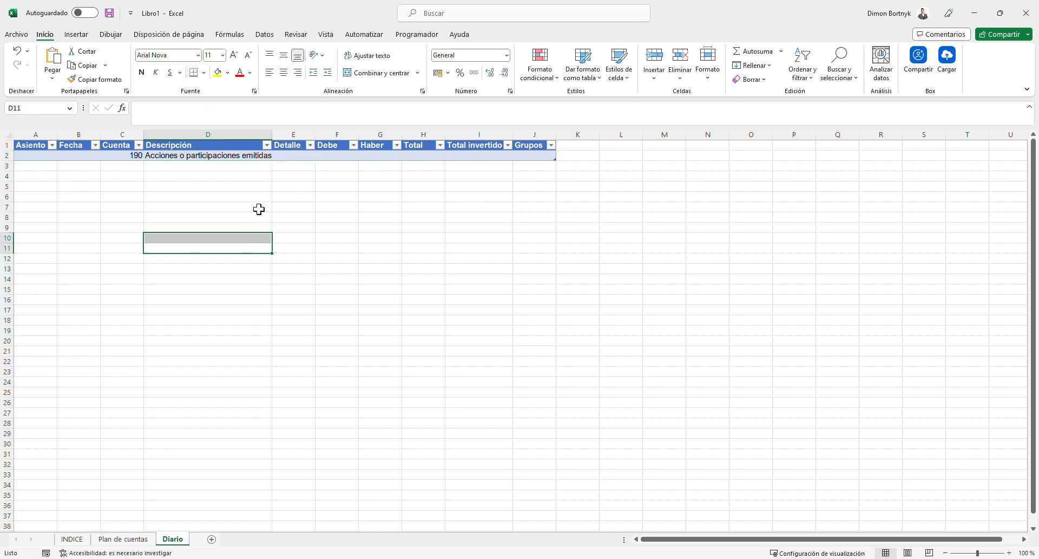
- Change the account number in Cuenta cell C2 to 100 and select its looked-up description in D2
{"action": "left_click", "coordinate": [308, 190]}
{"action": "left_click", "coordinate": [257, 157]}
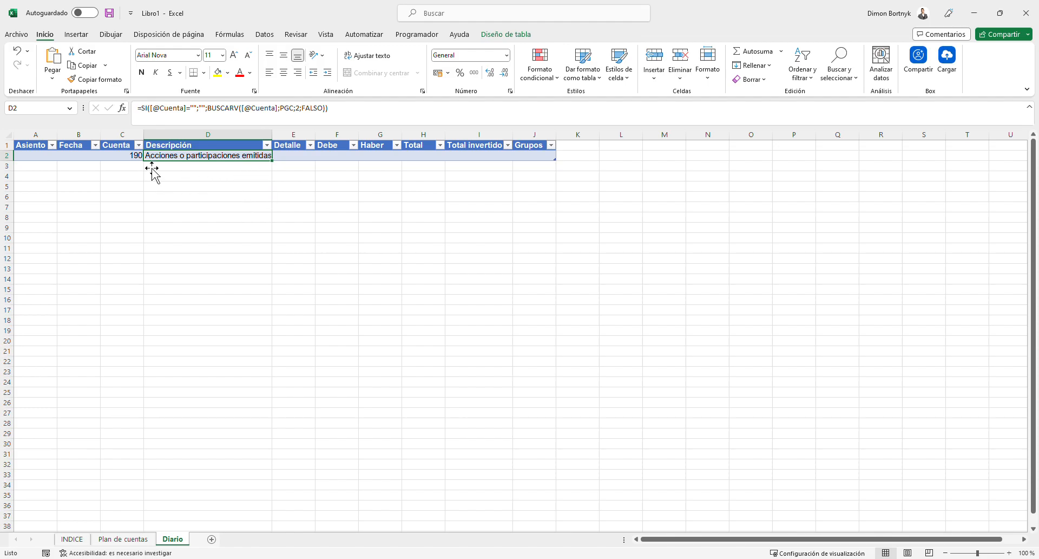
{"action": "left_click", "coordinate": [135, 158]}
{"action": "left_click", "coordinate": [203, 214]}
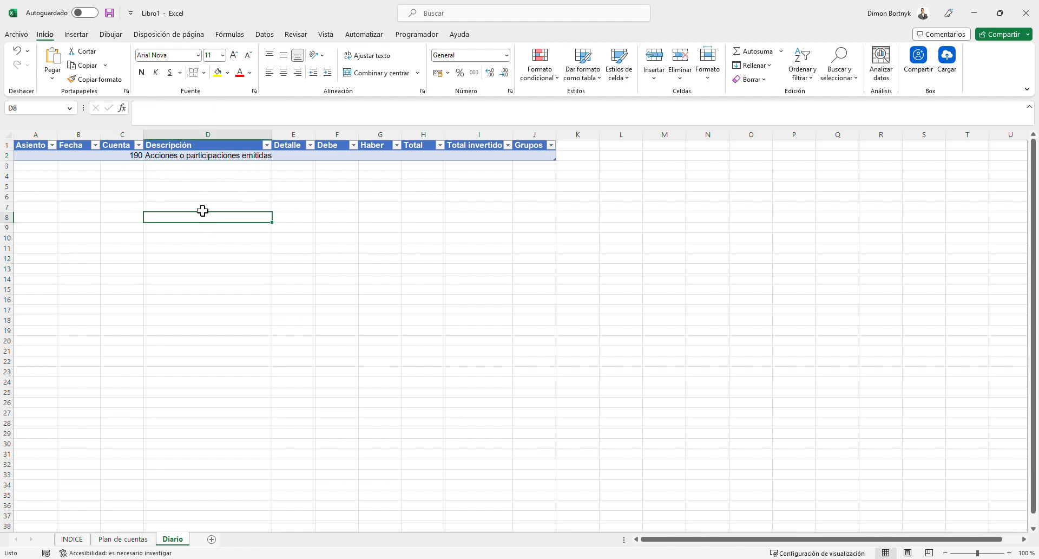
{"action": "left_click", "coordinate": [132, 157]}
{"action": "type", "text": "100"}
{"action": "key", "text": "Return"}
{"action": "left_click", "coordinate": [208, 157]}
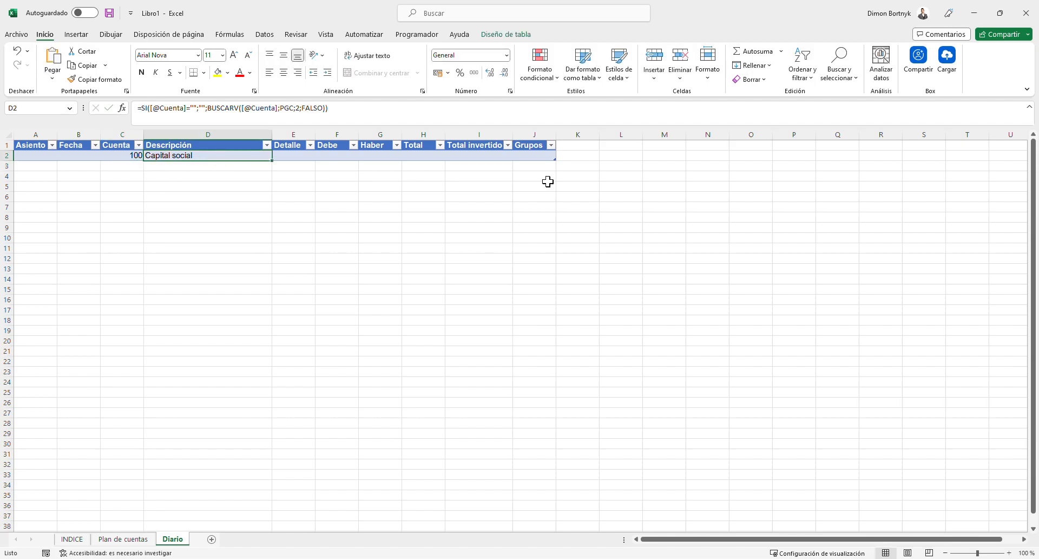
- Extend the Diario table down to row 27
{"action": "left_click_drag", "start_coordinate": [555, 159], "coordinate": [558, 419]}
{"action": "left_click", "coordinate": [630, 383]}
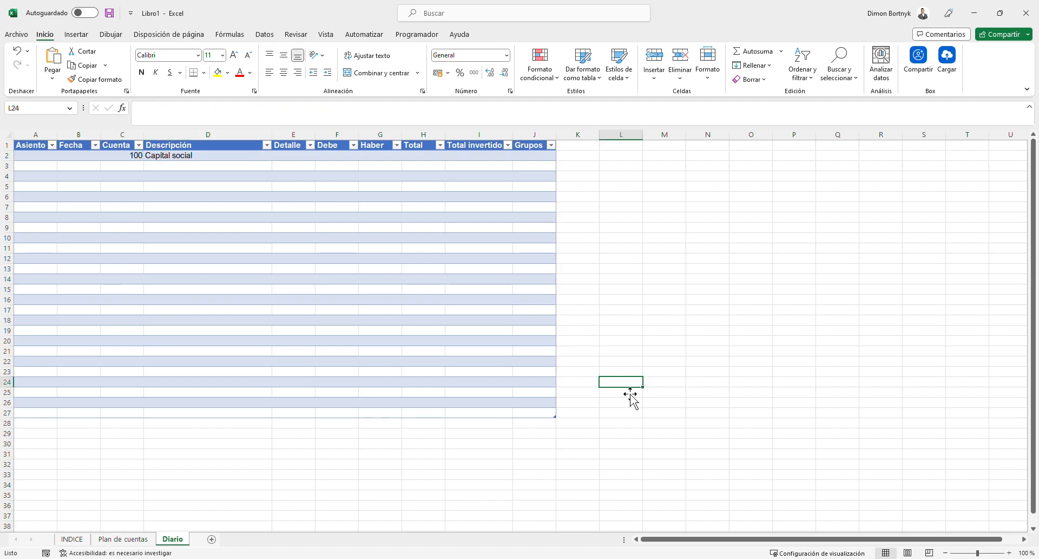
- Inspect the Descripción cells throughout the extended table to check that each row contains the lookup formula
{"action": "left_click", "coordinate": [264, 219]}
{"action": "left_click", "coordinate": [231, 166]}
{"action": "left_click", "coordinate": [240, 159]}
{"action": "left_click", "coordinate": [261, 178]}
{"action": "left_click", "coordinate": [252, 202]}
{"action": "left_click", "coordinate": [235, 290]}
{"action": "left_click", "coordinate": [230, 332]}
{"action": "left_click", "coordinate": [219, 404]}
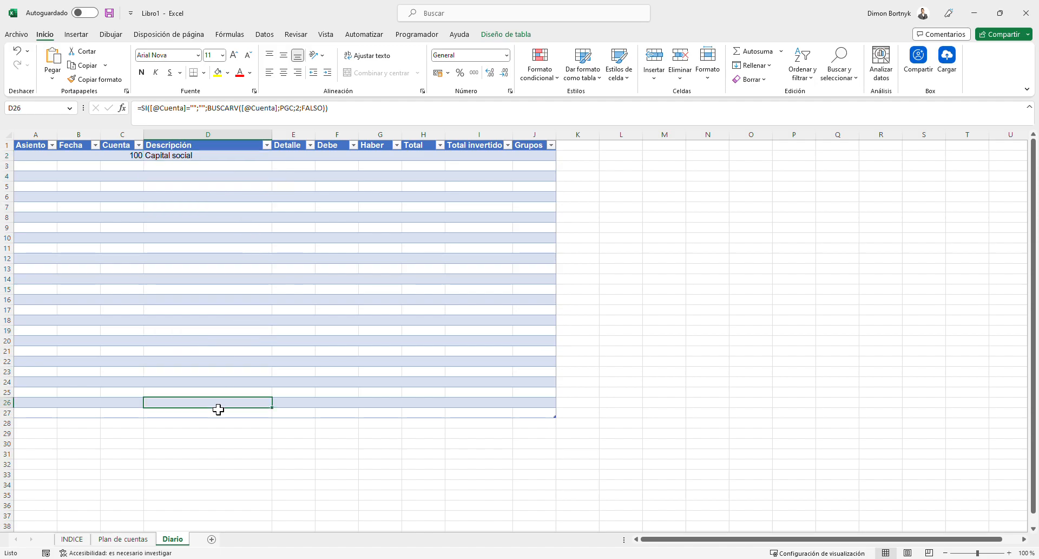
{"action": "left_click", "coordinate": [221, 413]}
{"action": "left_click", "coordinate": [225, 368]}
{"action": "left_click", "coordinate": [233, 324]}
{"action": "left_click", "coordinate": [238, 279]}
{"action": "left_click", "coordinate": [265, 207]}
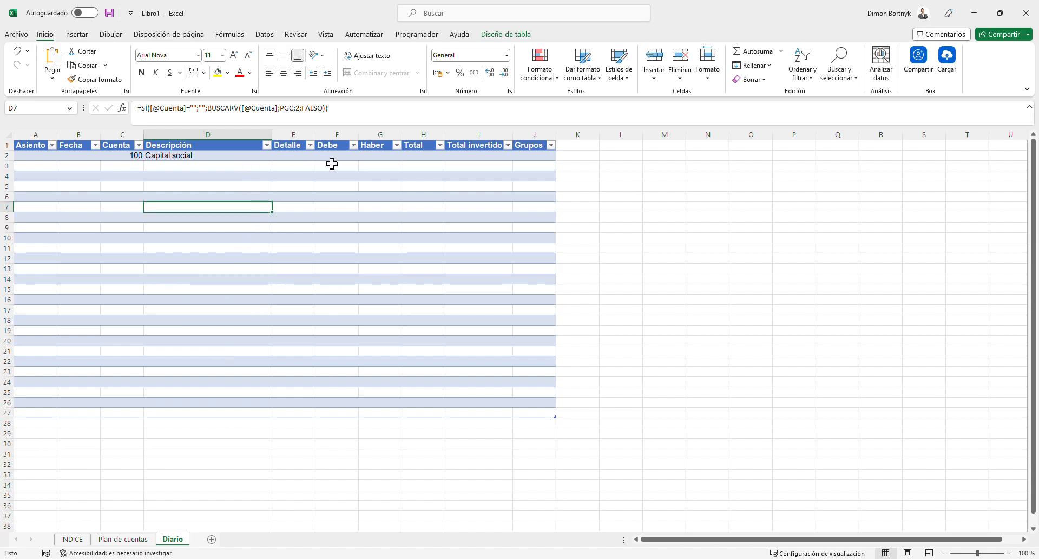
- Enter account 700 in Cuenta cell C3 and select its description in D3
{"action": "left_click", "coordinate": [140, 170]}
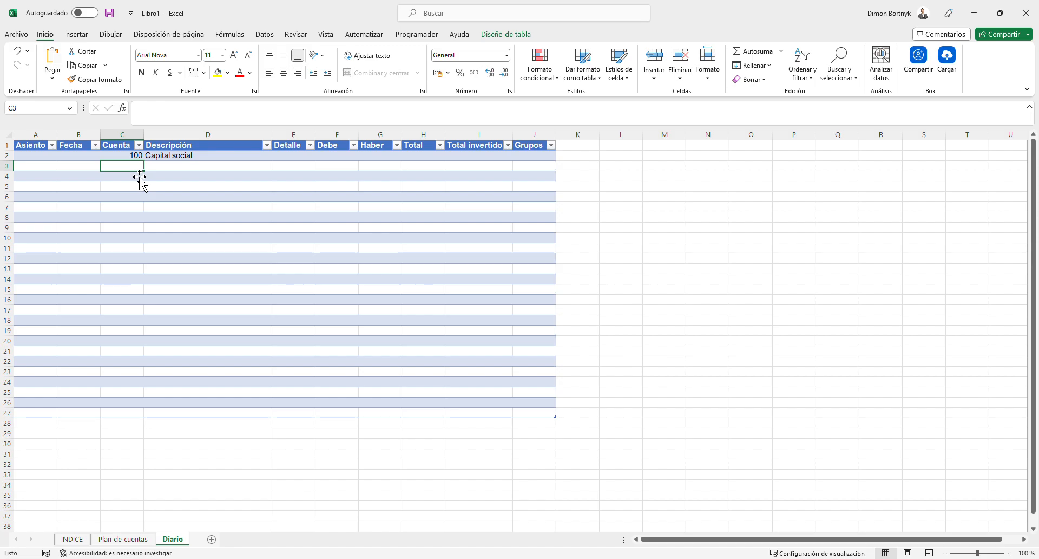
{"action": "type", "text": "700"}
{"action": "key", "text": "Return"}
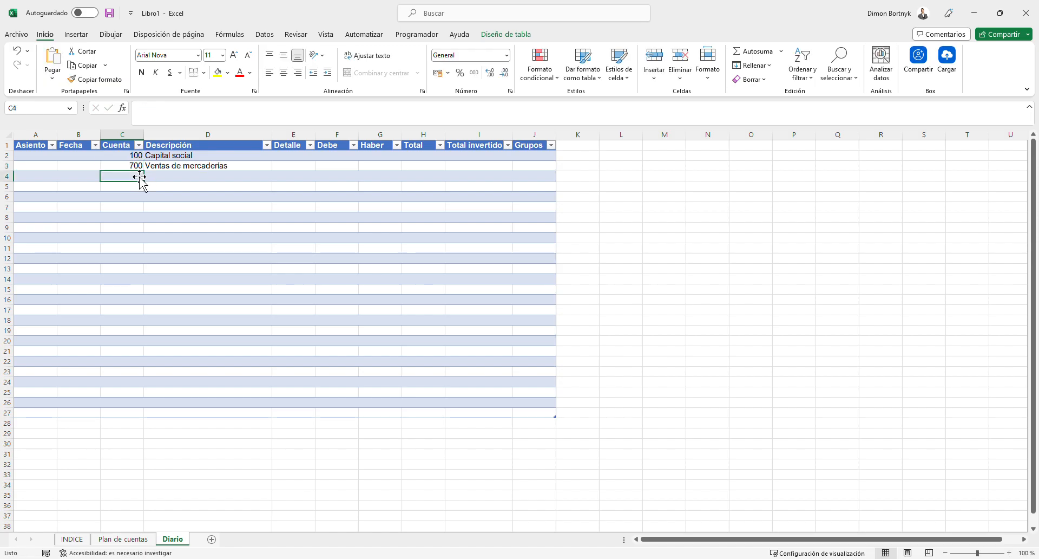
{"action": "left_click", "coordinate": [169, 167]}
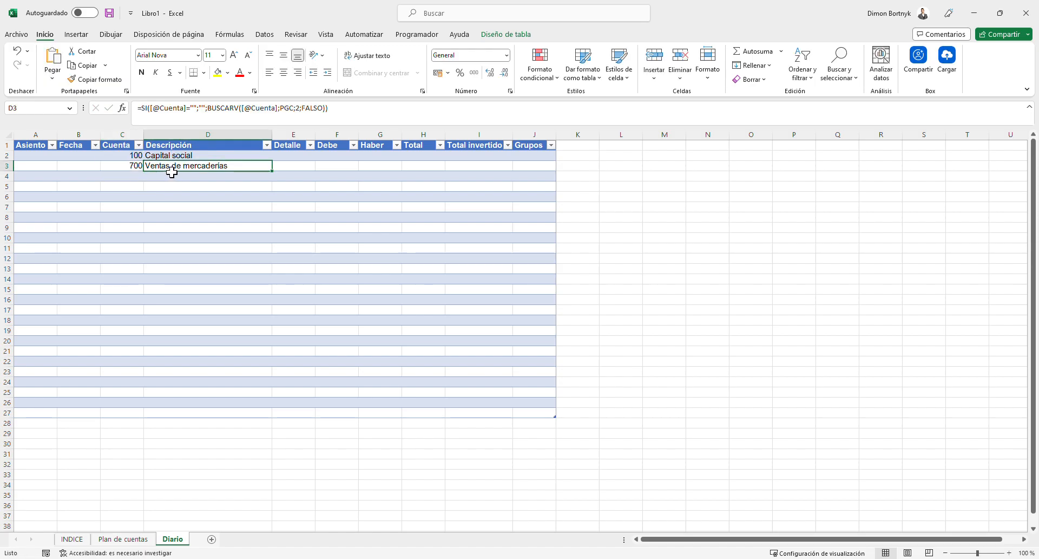
- Find account 700 in the Plan de cuentas sheet to compare its name, and return to the Diario sheet
{"action": "left_click", "coordinate": [130, 541]}
{"action": "scroll", "coordinate": [108, 368], "scroll_direction": "down", "scroll_amount": 20}
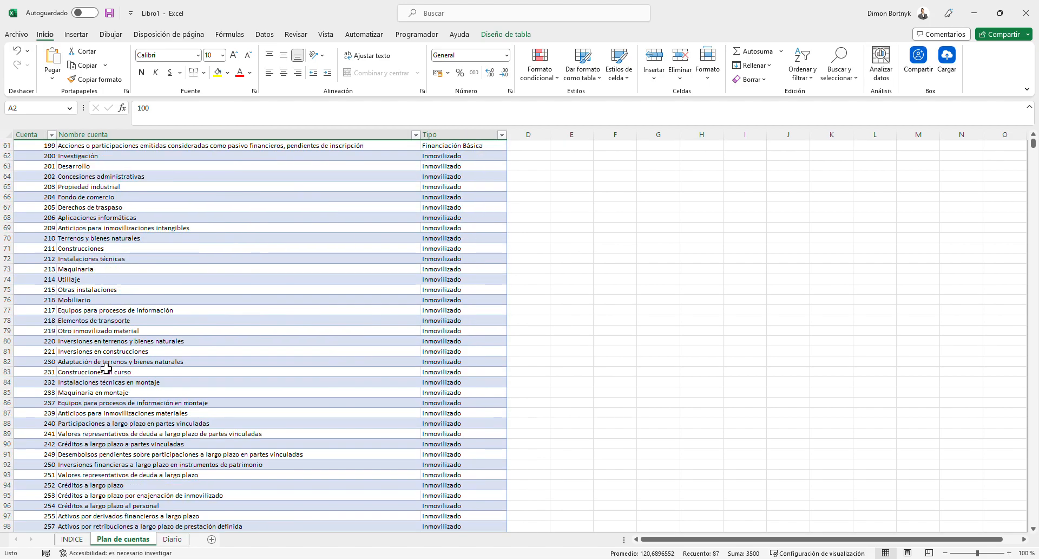
{"action": "scroll", "coordinate": [106, 384], "scroll_direction": "down", "scroll_amount": 20}
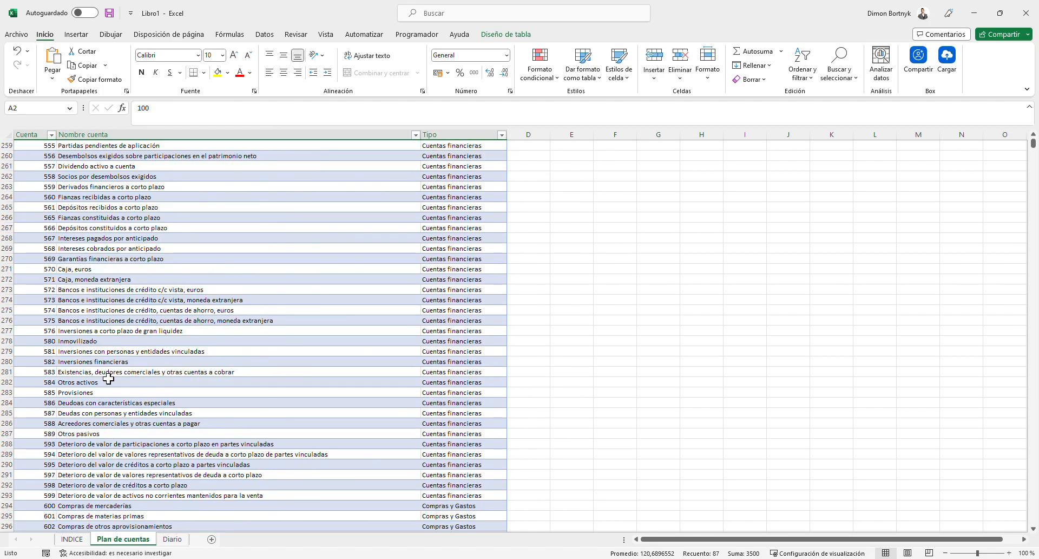
{"action": "scroll", "coordinate": [109, 379], "scroll_direction": "down", "scroll_amount": 18}
{"action": "scroll", "coordinate": [107, 381], "scroll_direction": "down", "scroll_amount": 9}
{"action": "scroll", "coordinate": [107, 381], "scroll_direction": "up", "scroll_amount": 5}
{"action": "left_click_drag", "start_coordinate": [61, 199], "coordinate": [365, 201]}
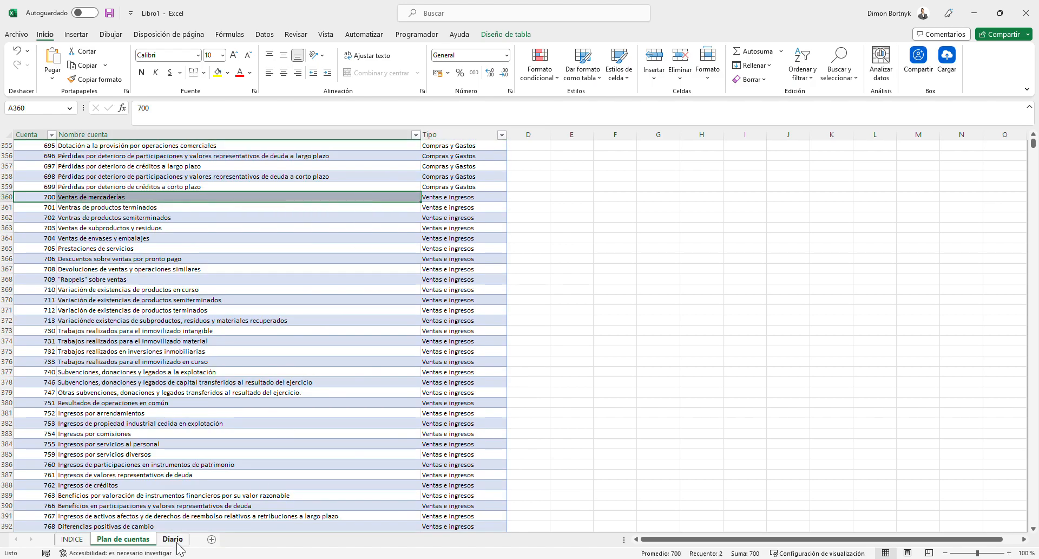
{"action": "left_click", "coordinate": [172, 538]}
- Widen the Detalle column of the Diario table to slightly more than twice its width
{"action": "left_click", "coordinate": [432, 231]}
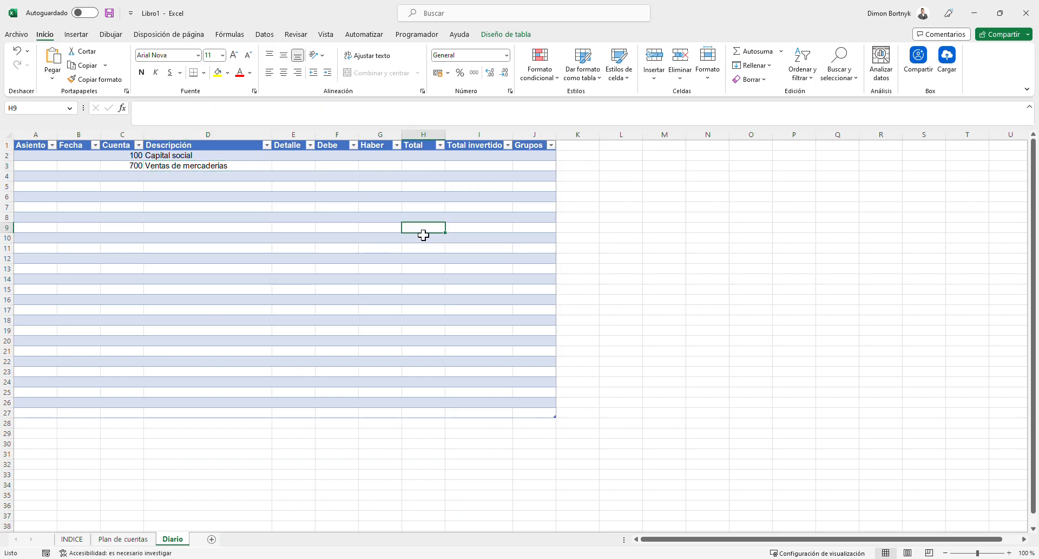
{"action": "left_click", "coordinate": [292, 258]}
{"action": "left_click", "coordinate": [293, 156]}
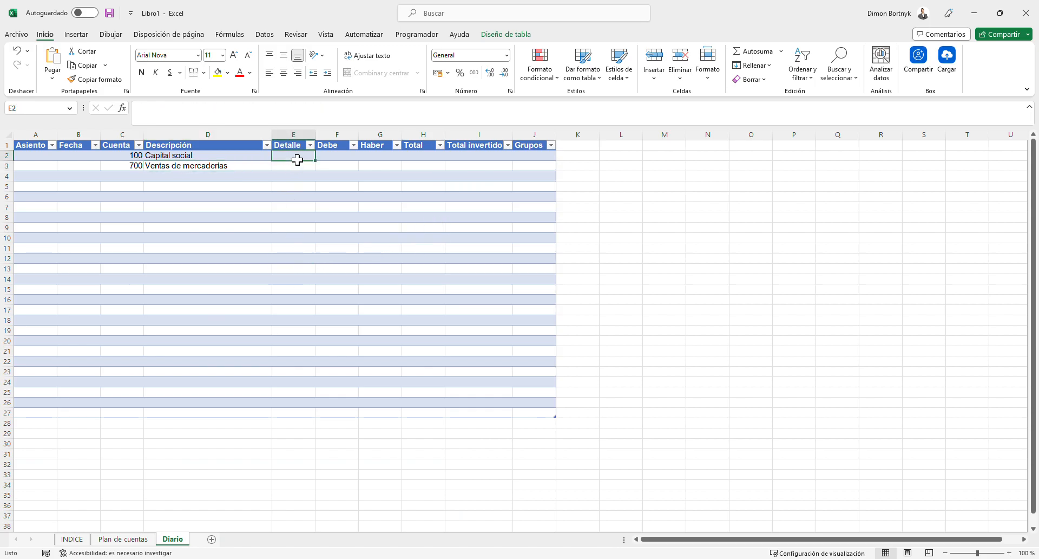
{"action": "left_click_drag", "start_coordinate": [316, 134], "coordinate": [379, 144]}
{"action": "left_click", "coordinate": [325, 237]}
{"action": "left_click", "coordinate": [318, 165]}
{"action": "left_click", "coordinate": [298, 158]}
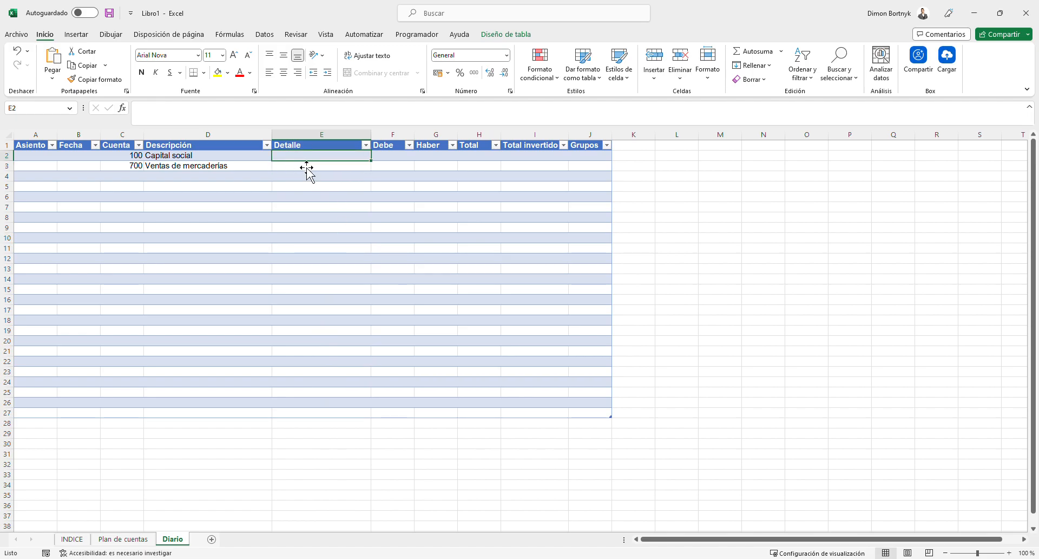
{"action": "left_click", "coordinate": [308, 168]}
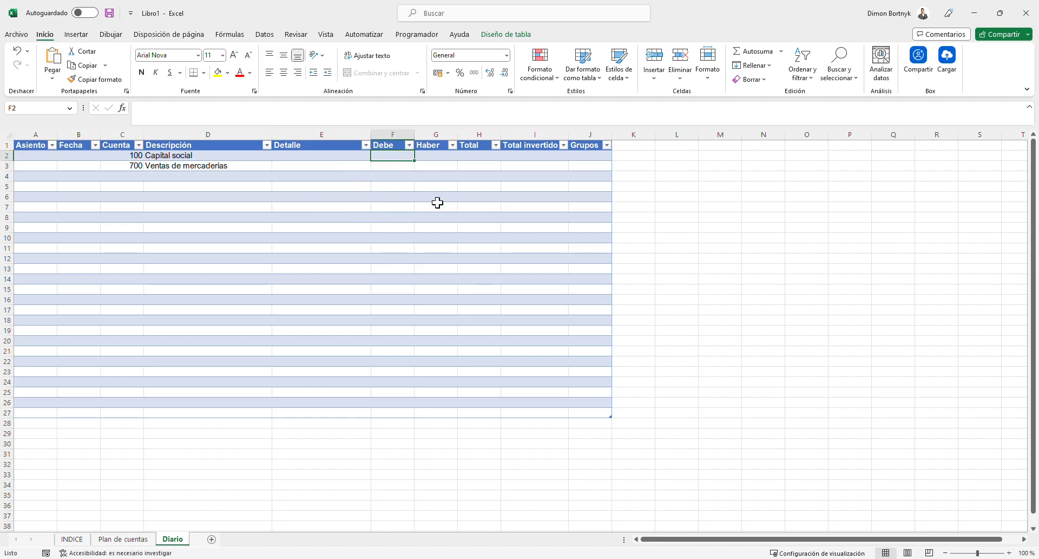
{"action": "left_click", "coordinate": [264, 228]}
{"action": "left_click", "coordinate": [410, 157]}
{"action": "left_click", "coordinate": [439, 218]}
{"action": "left_click", "coordinate": [441, 161]}
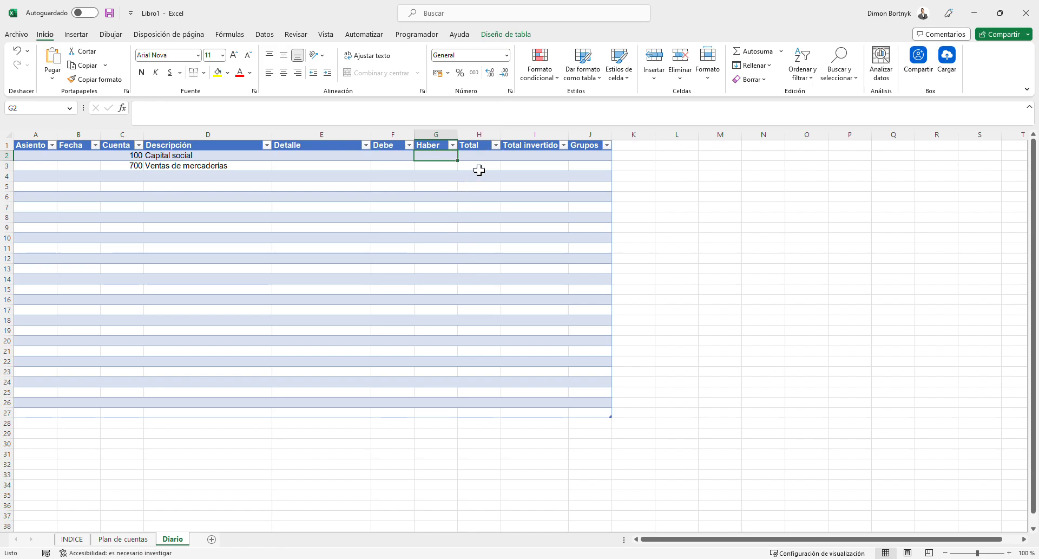
{"action": "left_click", "coordinate": [481, 160]}
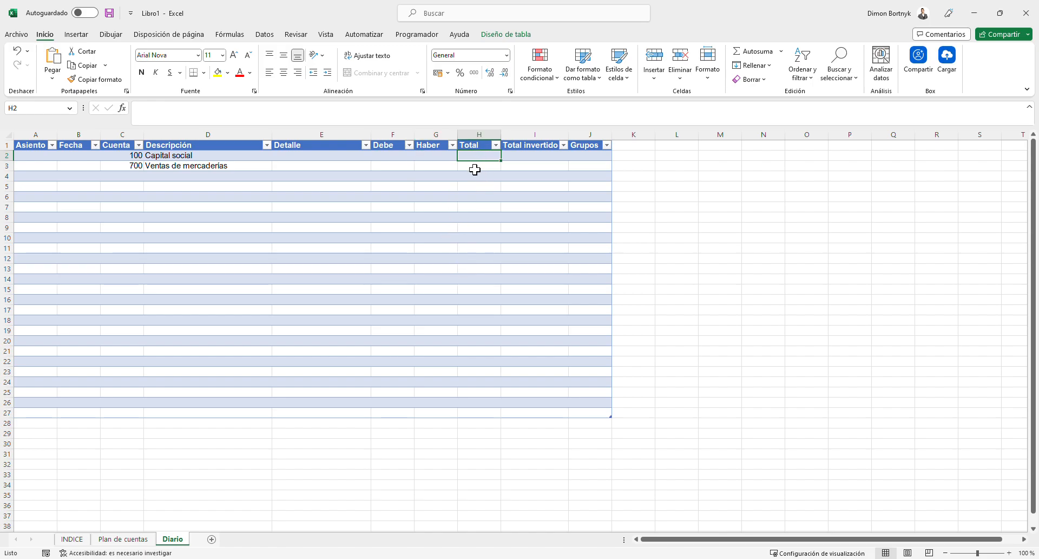
{"action": "type", "text": "="}
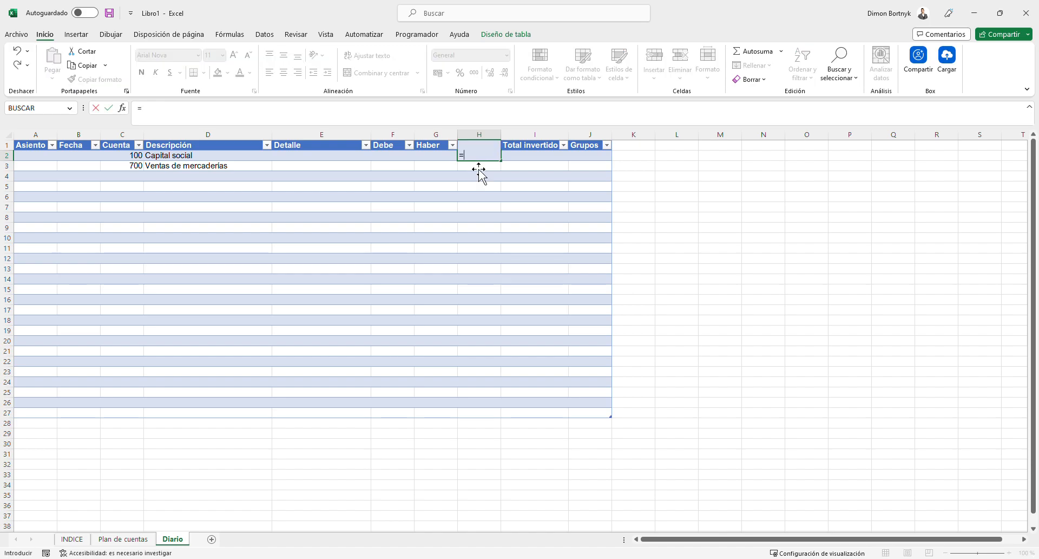
{"action": "left_click", "coordinate": [407, 161]}
{"action": "type", "text": "-"}
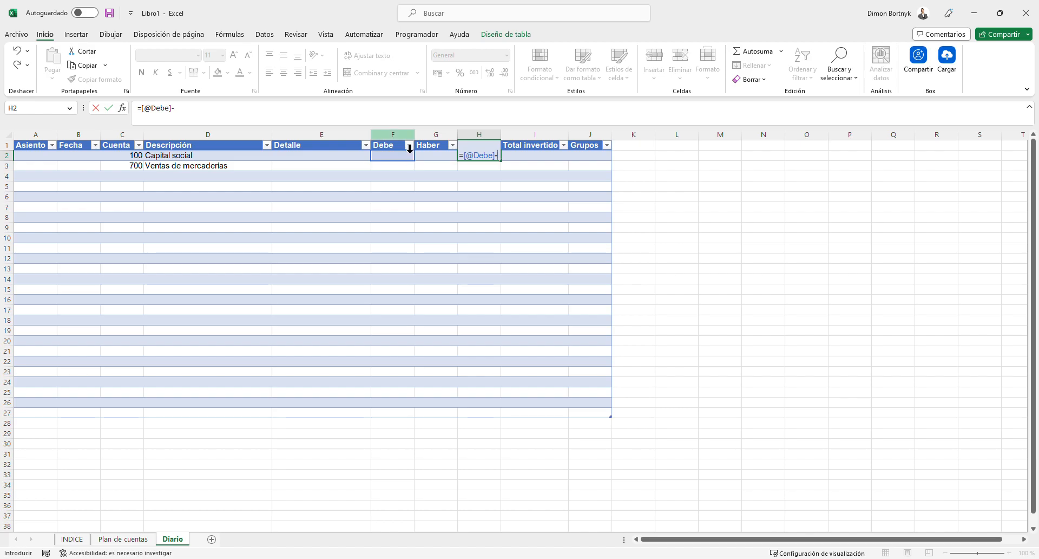
{"action": "left_click", "coordinate": [437, 158]}
{"action": "key", "text": "Return"}
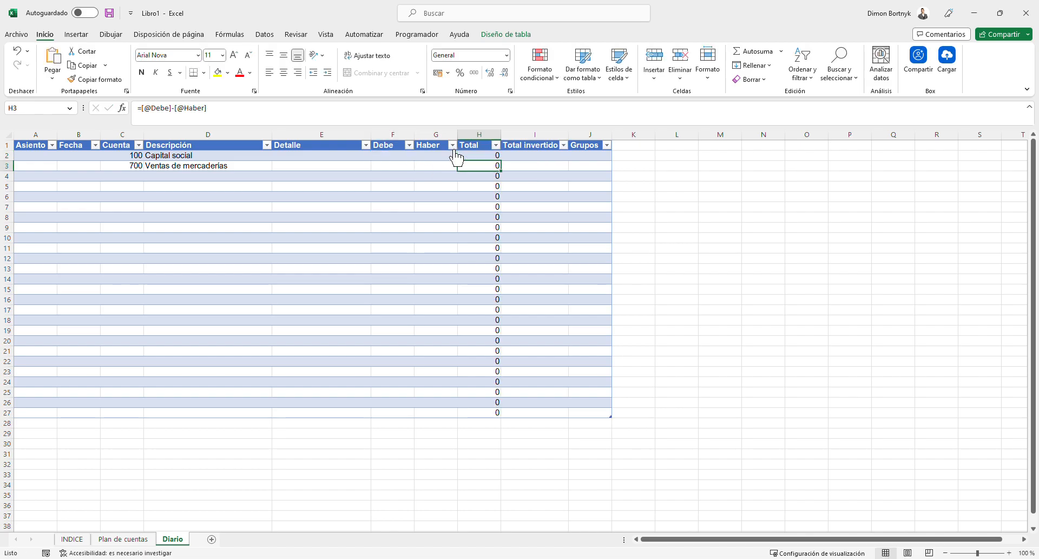
{"action": "left_click", "coordinate": [526, 161]}
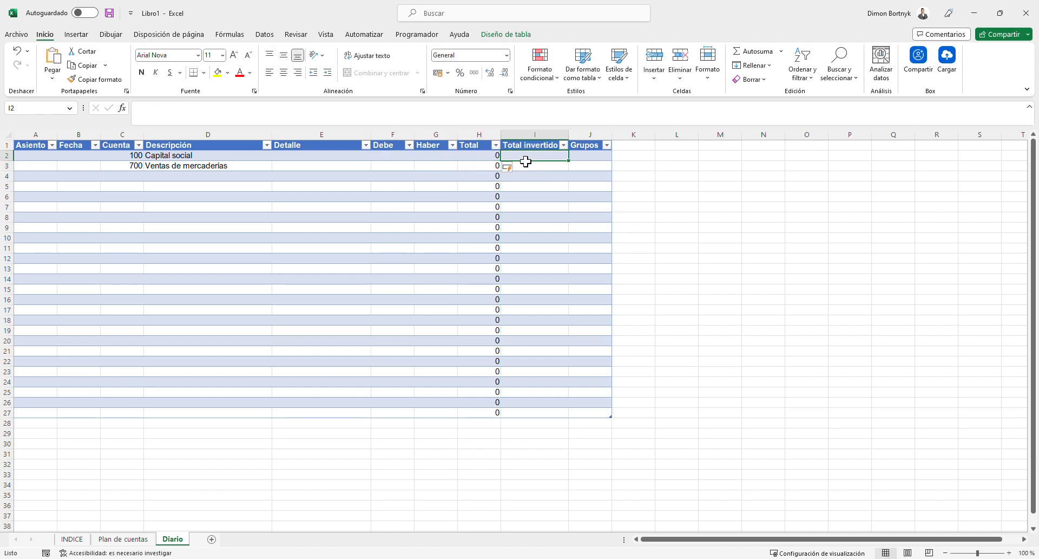
{"action": "type", "text": "="}
{"action": "left_click", "coordinate": [486, 160]}
{"action": "type", "text": "*-"}
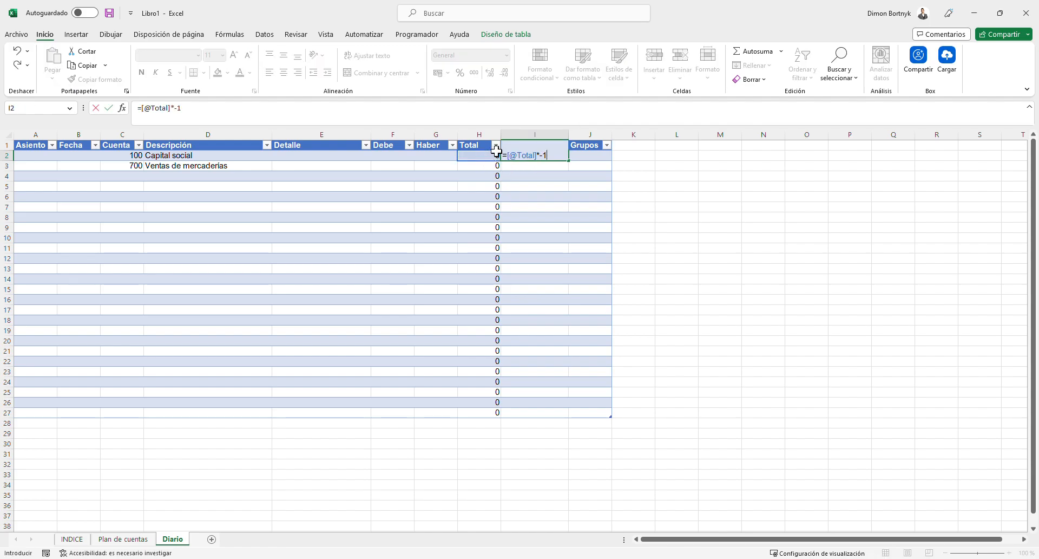
{"action": "type", "text": "1"}
{"action": "key", "text": "Return"}
{"action": "left_click", "coordinate": [674, 299]}
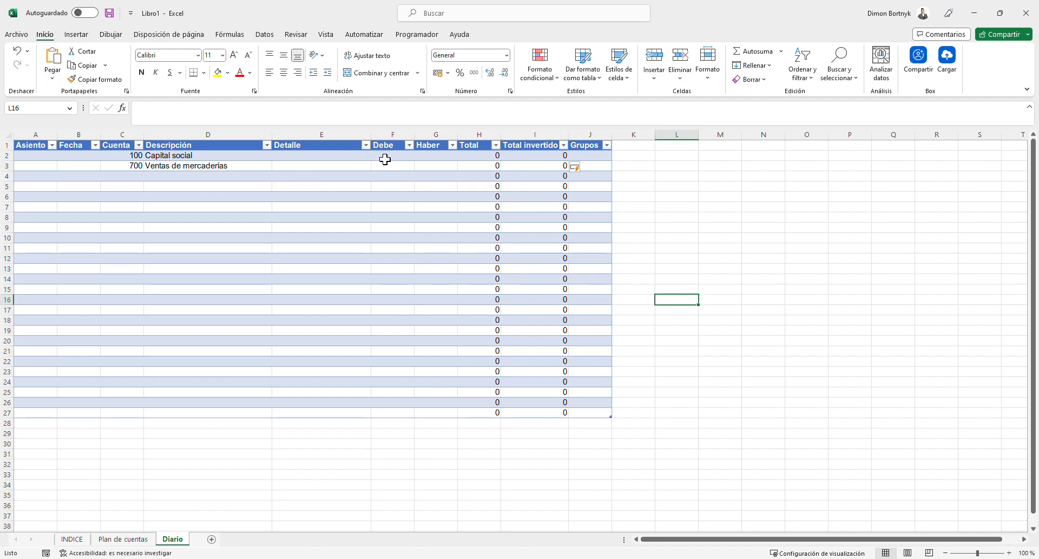
- Enter 100 in Debe cell F2 and check the Total and Total invertido cells of that row
{"action": "left_click", "coordinate": [384, 159]}
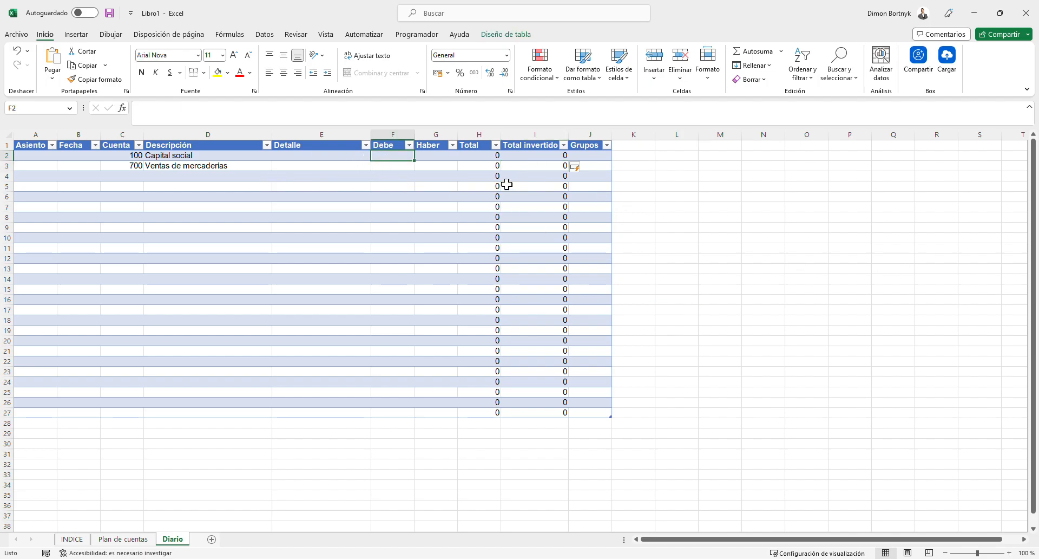
{"action": "type", "text": "100"}
{"action": "key", "text": "Return"}
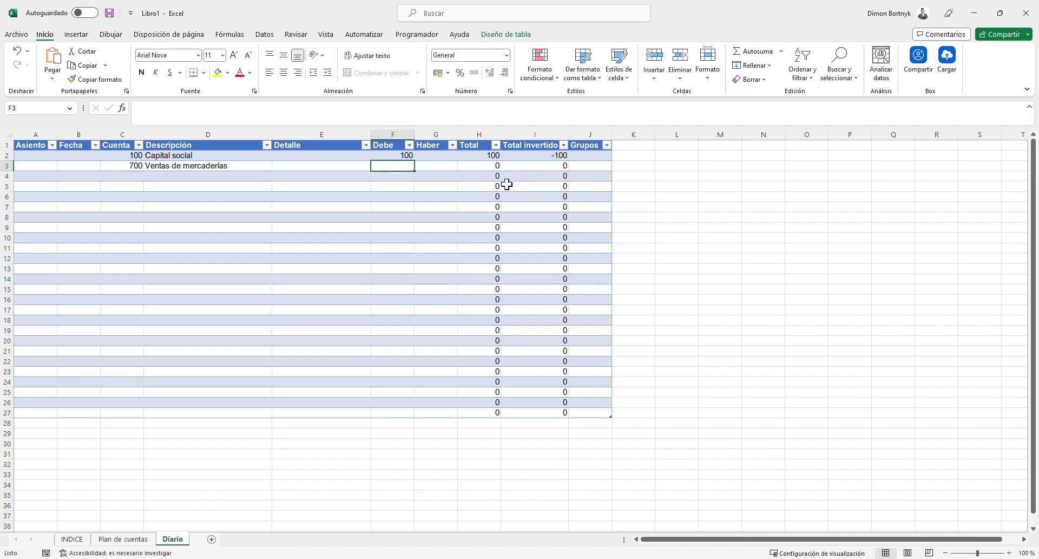
{"action": "left_click", "coordinate": [479, 157]}
{"action": "left_click", "coordinate": [533, 157]}
{"action": "left_click", "coordinate": [634, 195]}
{"action": "left_click", "coordinate": [599, 158]}
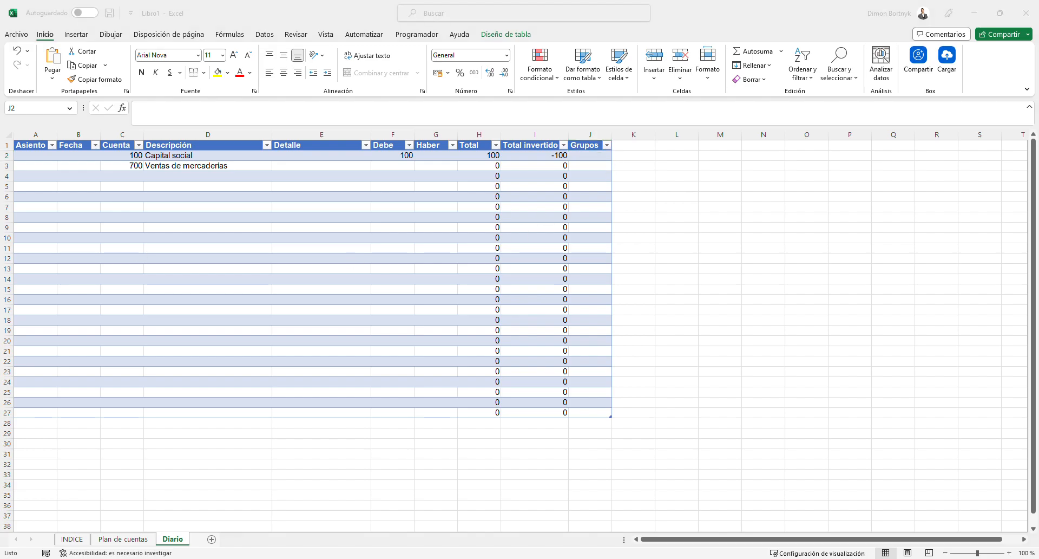
{"action": "left_click", "coordinate": [598, 154]}
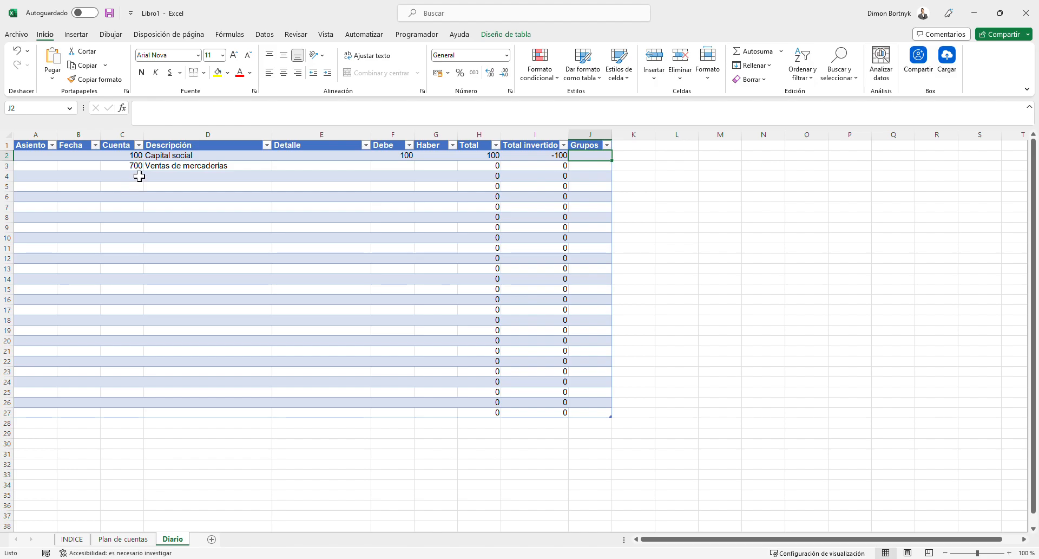
{"action": "left_click", "coordinate": [138, 156]}
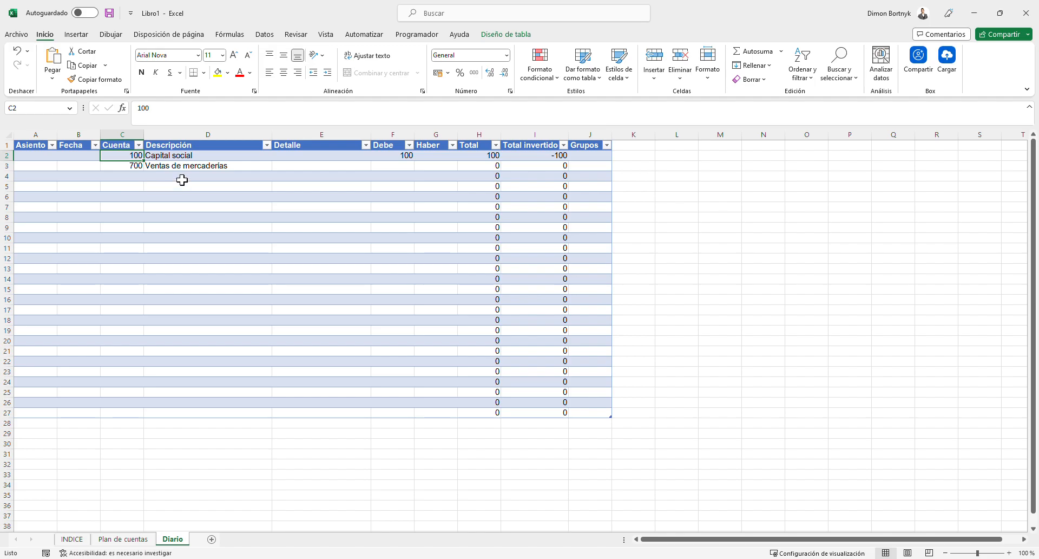
{"action": "left_click", "coordinate": [780, 250]}
{"action": "left_click", "coordinate": [599, 157]}
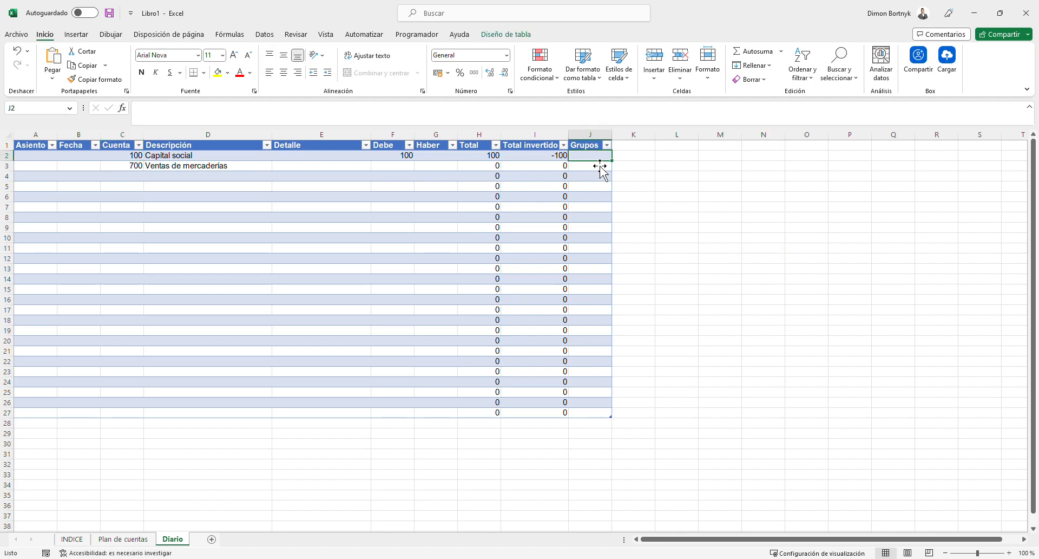
{"action": "type", "text": "="}
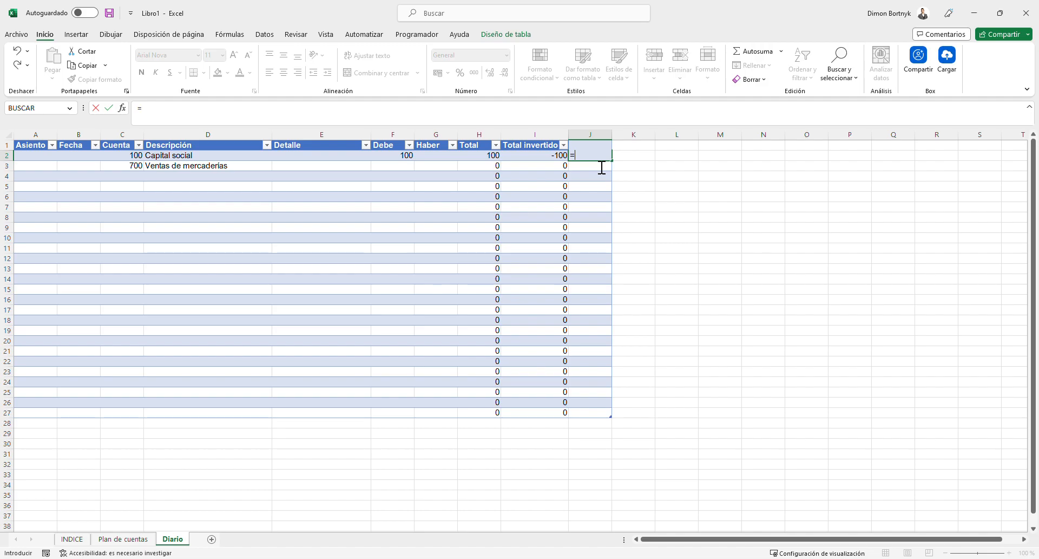
{"action": "type", "text": "iz"}
{"action": "key", "text": "Tab"}
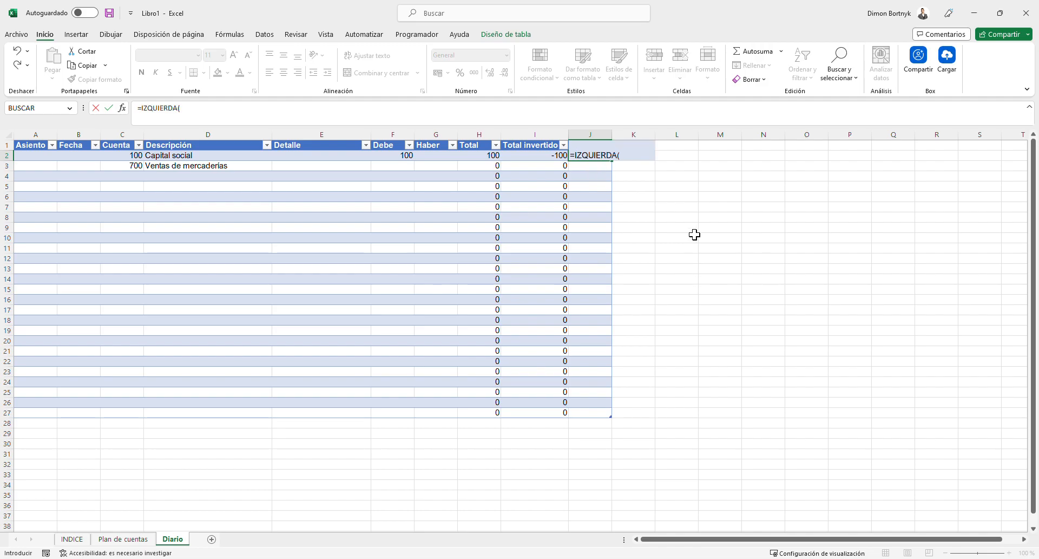
{"action": "left_click", "coordinate": [139, 157]}
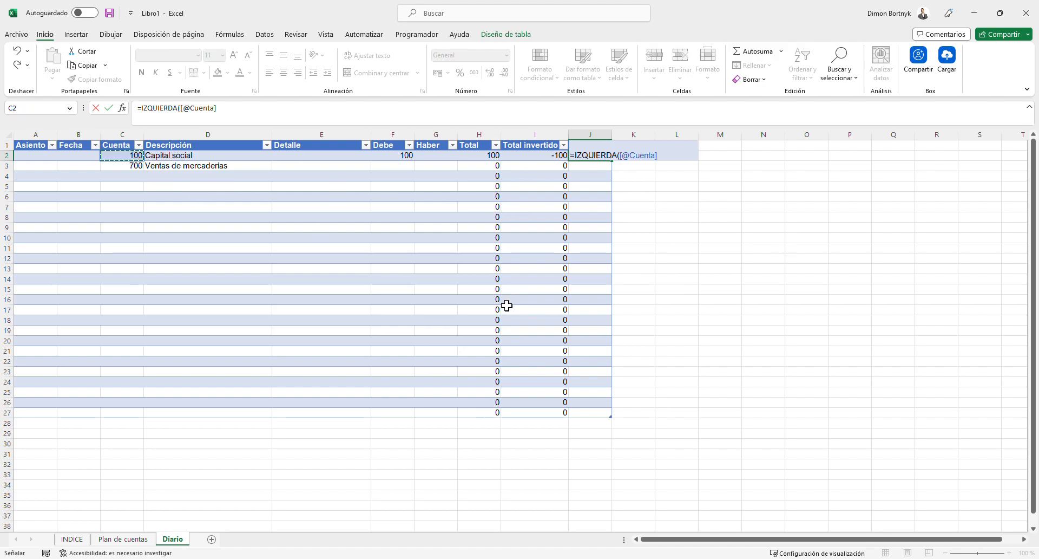
{"action": "type", "text": ";2"}
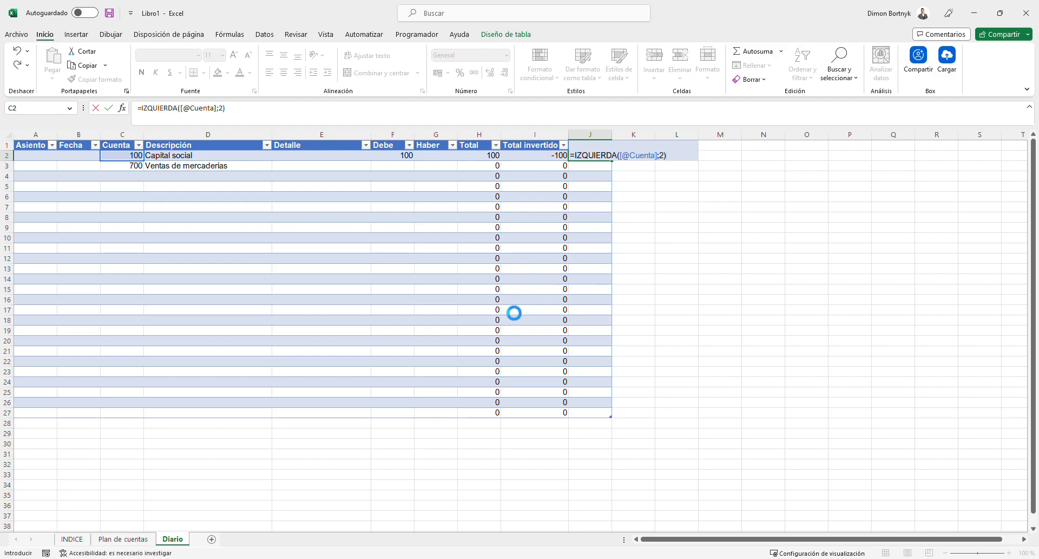
{"action": "key", "text": "Return"}
{"action": "left_click", "coordinate": [589, 157]}
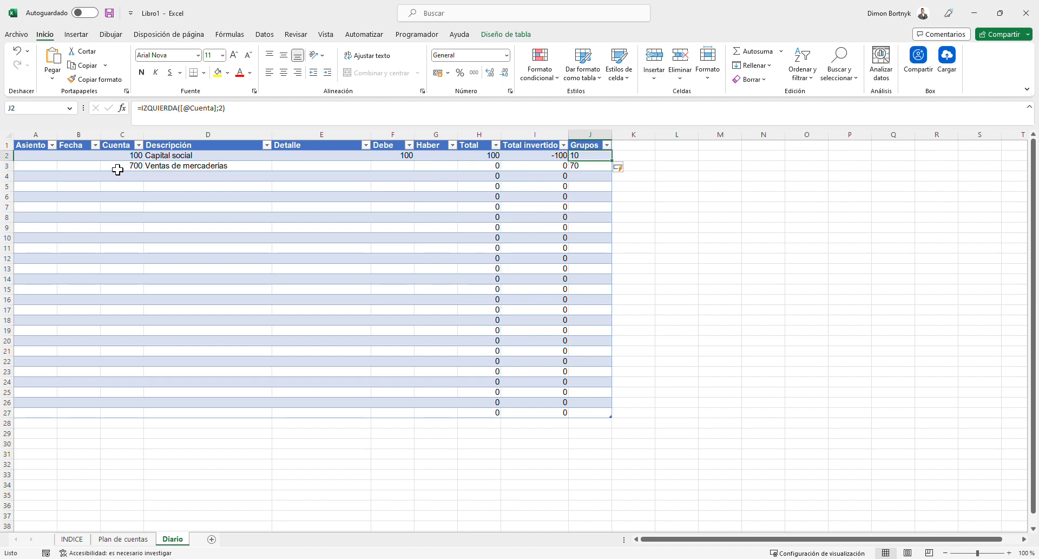
- Enter account 200 in the Cuenta column's cell C4 of the Diario table and check its Descripción cell
{"action": "left_click", "coordinate": [694, 228]}
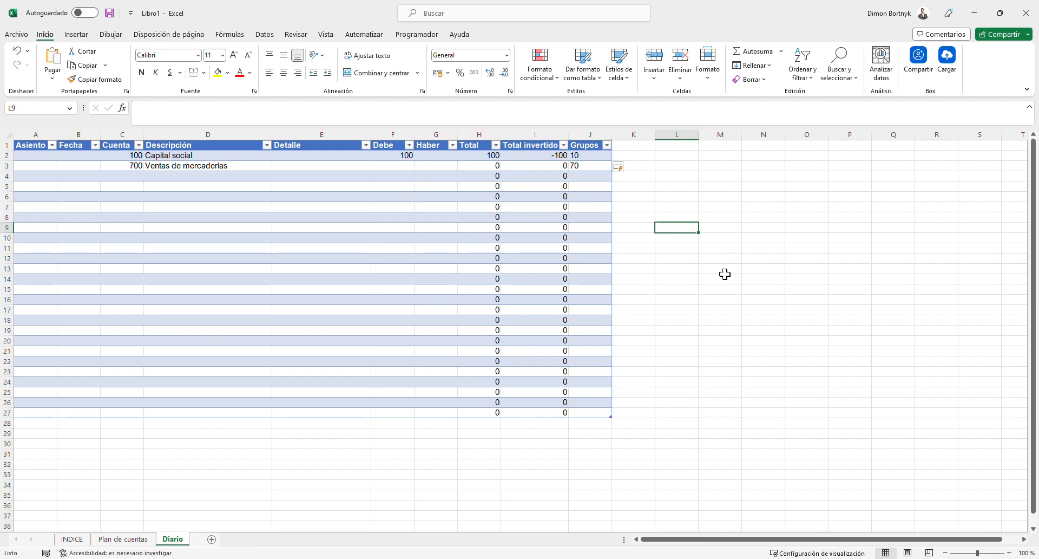
{"action": "left_click", "coordinate": [319, 207]}
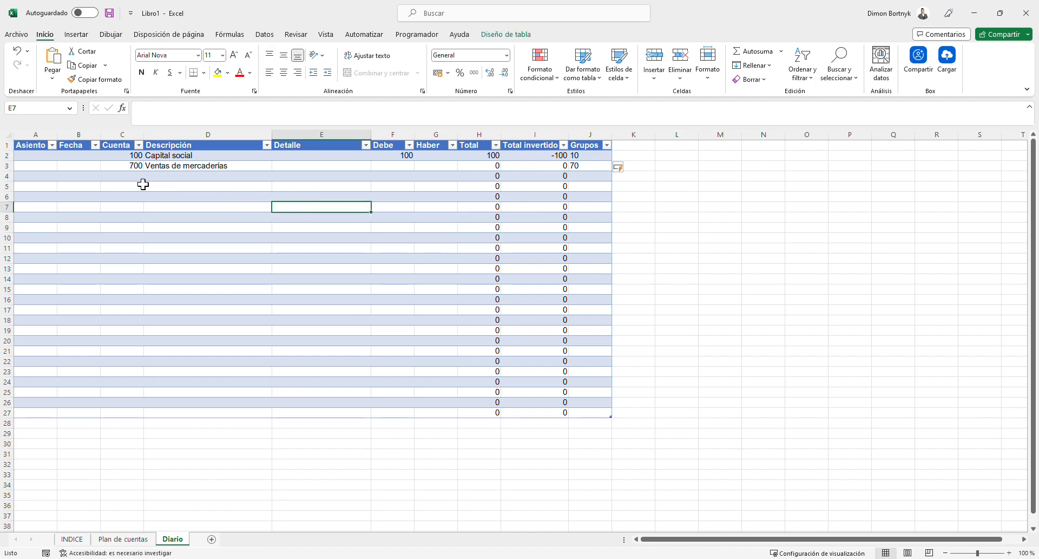
{"action": "left_click", "coordinate": [141, 179]}
{"action": "type", "text": "200"}
{"action": "key", "text": "Return"}
{"action": "key", "text": "Up"}
{"action": "key", "text": "Right"}
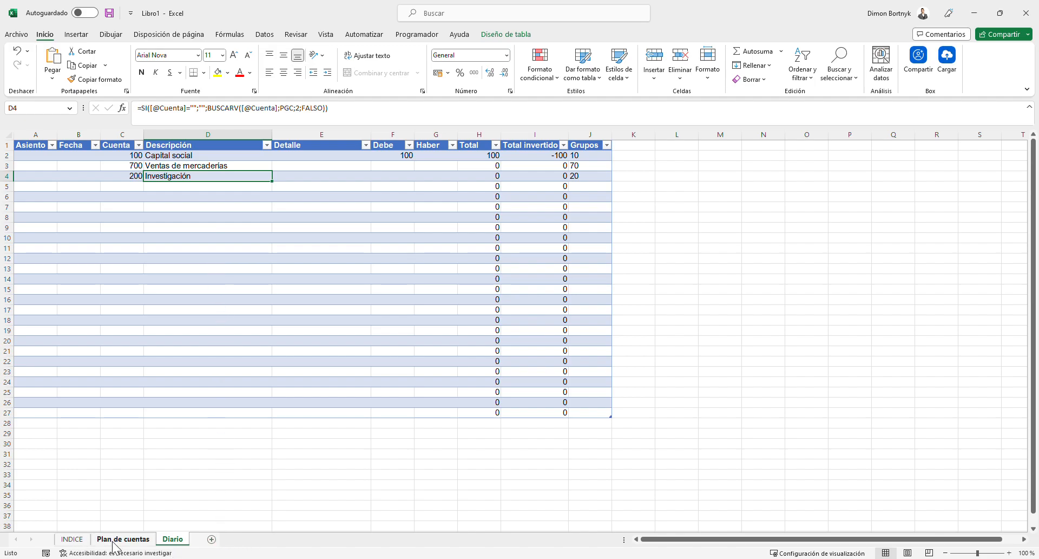
- Check the flow diagram on the INDICE sheet, add a new worksheet after it and name it "Sumeas y saldos"
{"action": "left_click", "coordinate": [67, 542]}
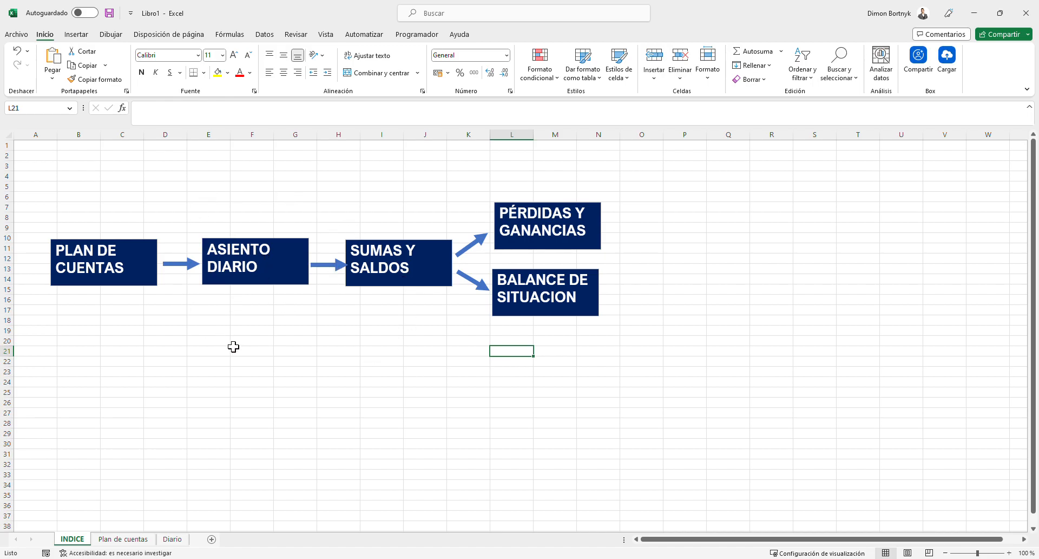
{"action": "left_click", "coordinate": [120, 539]}
{"action": "left_click", "coordinate": [171, 540]}
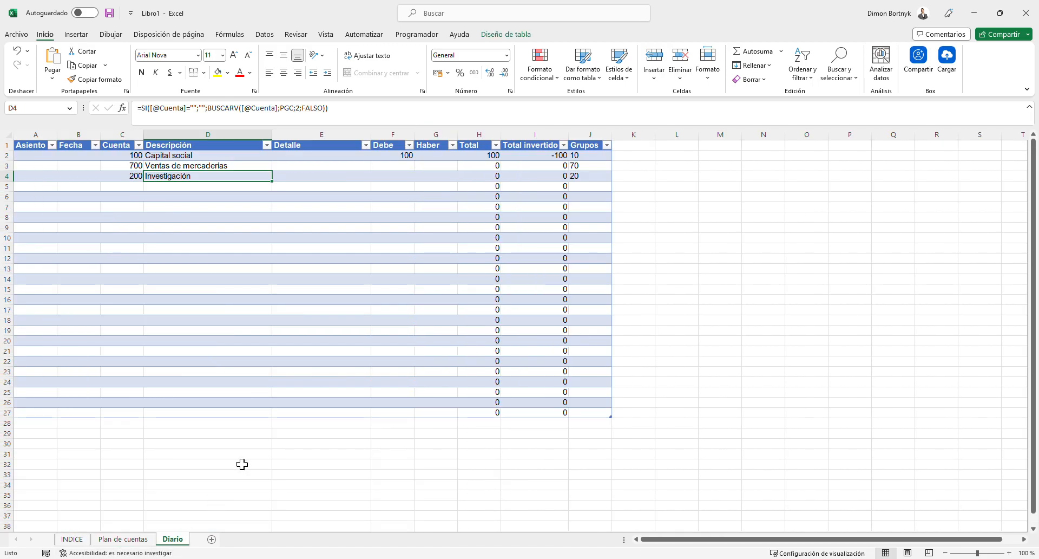
{"action": "left_click", "coordinate": [74, 539]}
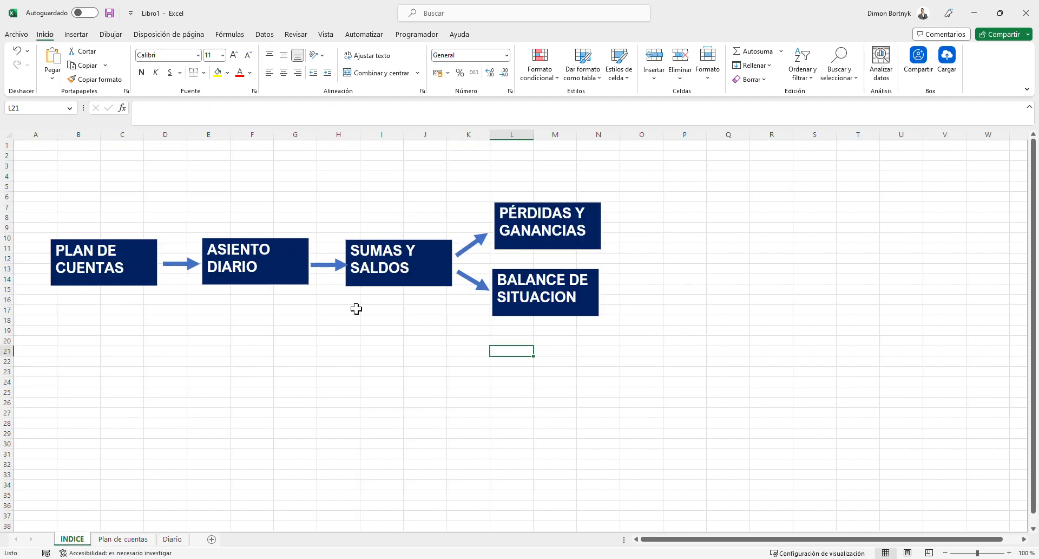
{"action": "left_click", "coordinate": [211, 538]}
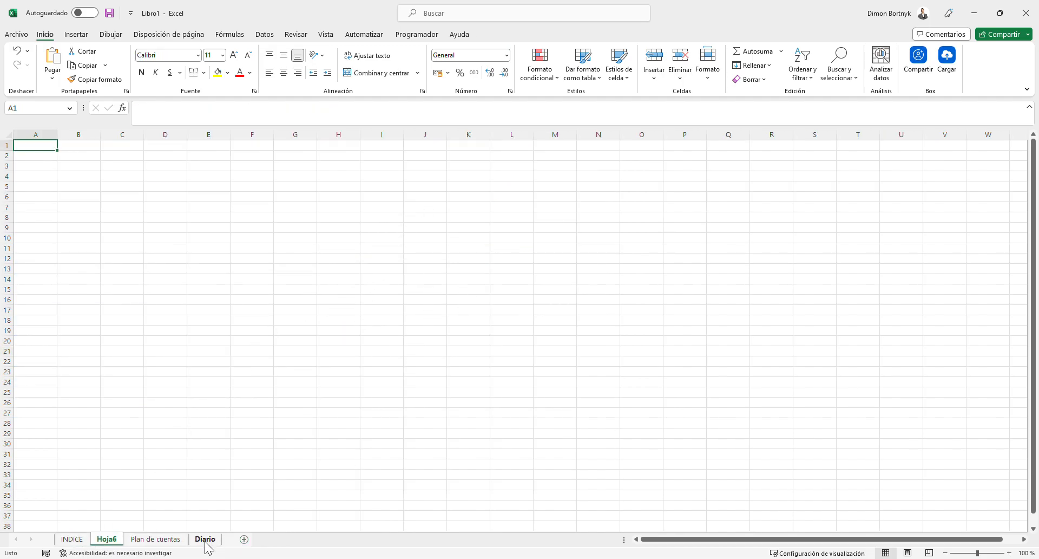
{"action": "double_click", "coordinate": [114, 539]}
{"action": "type", "text": "S"}
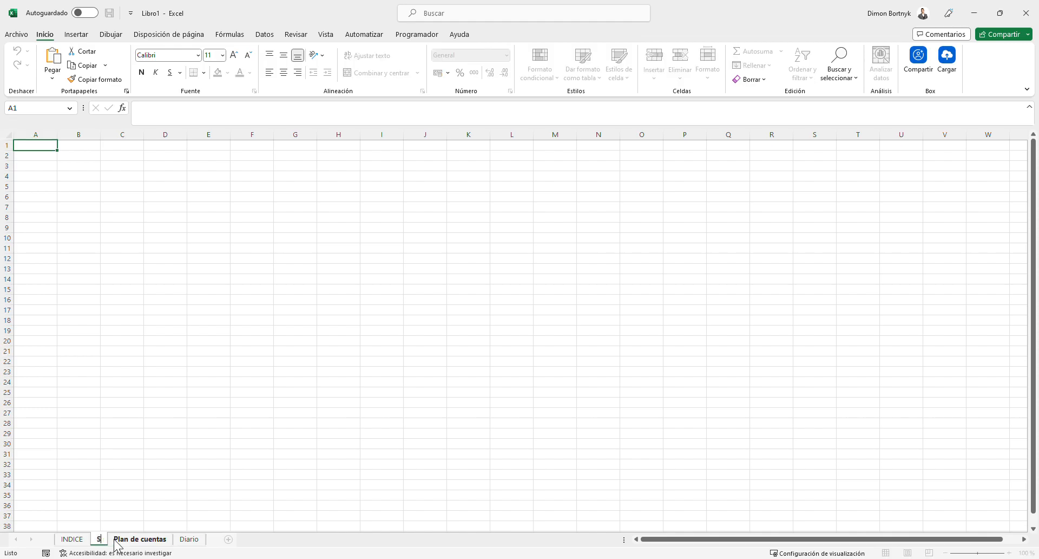
{"action": "type", "text": "umeas y saldos"}
{"action": "key", "text": "Return"}
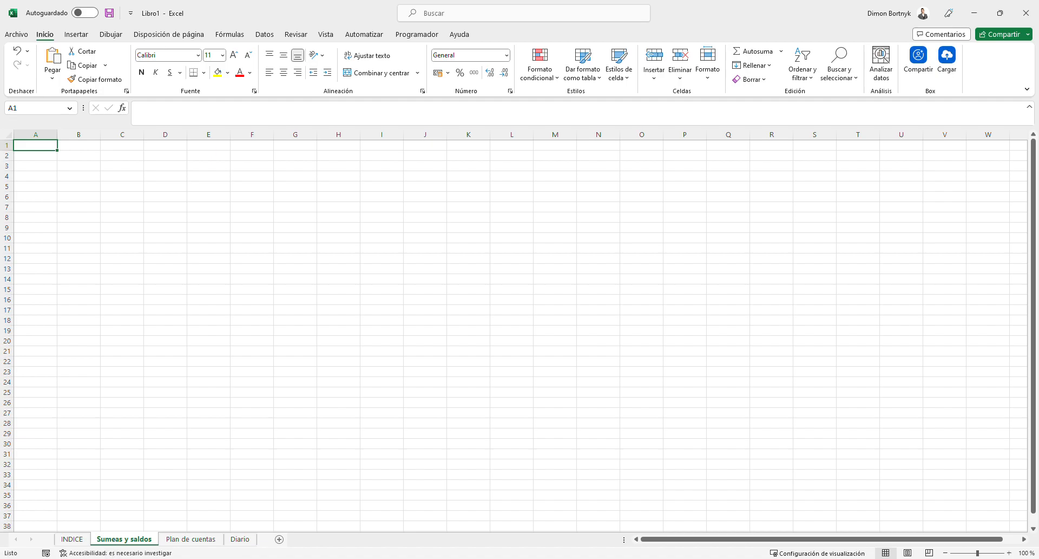
- Paste the prepared two-row header block at A1: Sumas and Saldos above Cuenta, Descripción, X, Y, Debe, Haber, Deudor and Acreedor
{"action": "key", "text": "alt+Tab"}
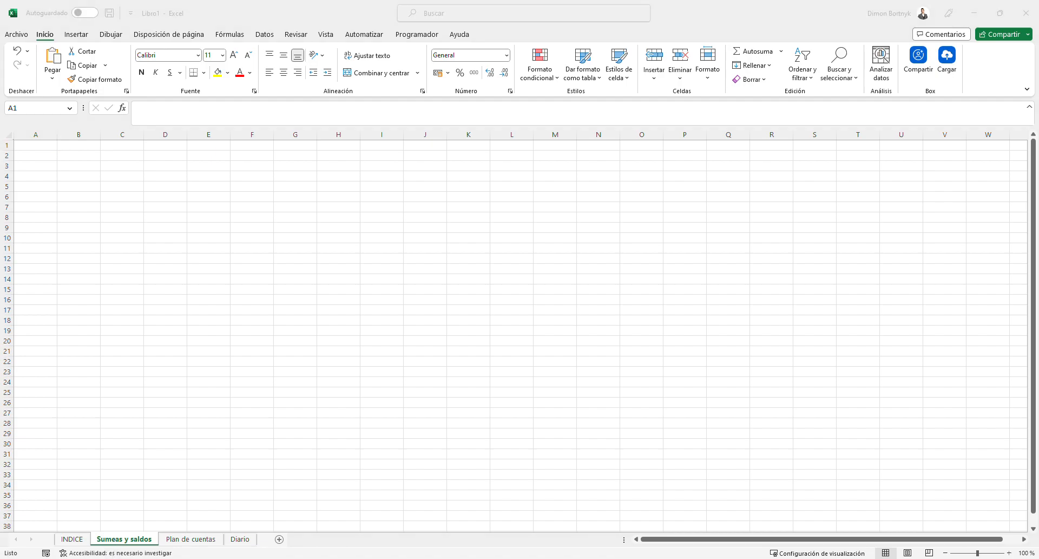
{"action": "key", "text": "alt+Tab"}
{"action": "left_click", "coordinate": [51, 158]}
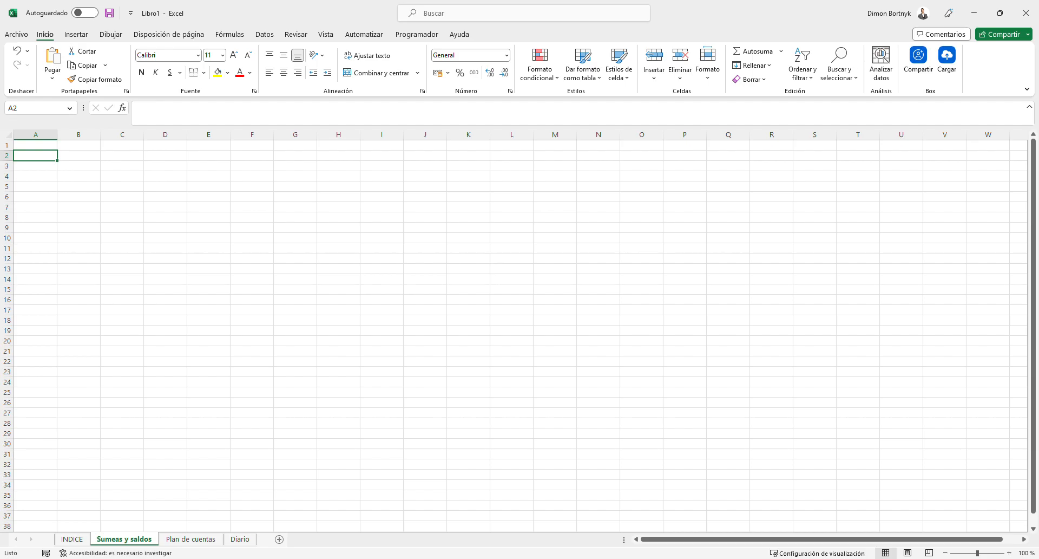
{"action": "key", "text": "alt+Tab"}
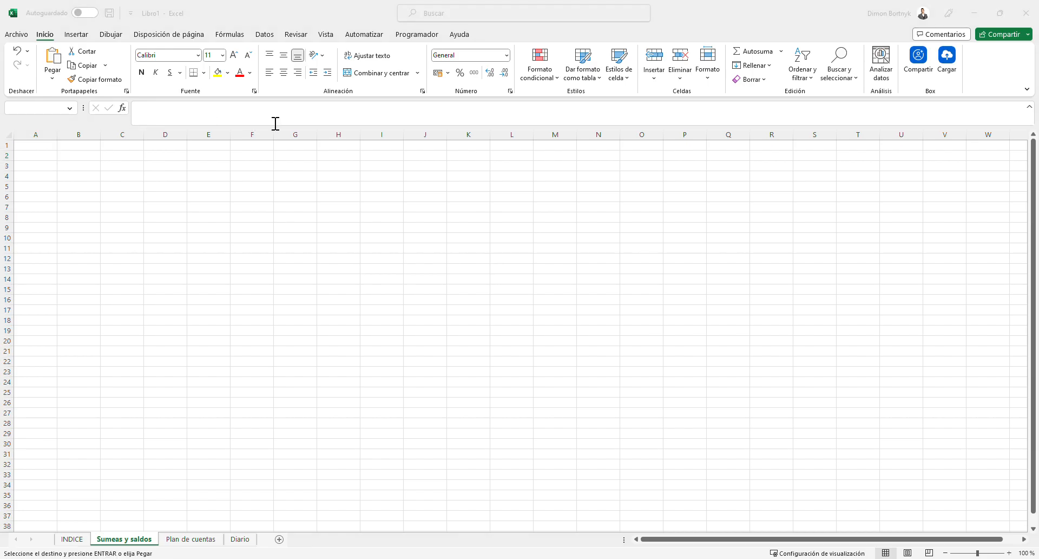
{"action": "left_click", "coordinate": [41, 148]}
{"action": "type", "text": "Sumas\t\tSaldos\t Cuenta\tDescripción\tX\tY\tDebe\tHaber\tDeudor\tAcreedor"}
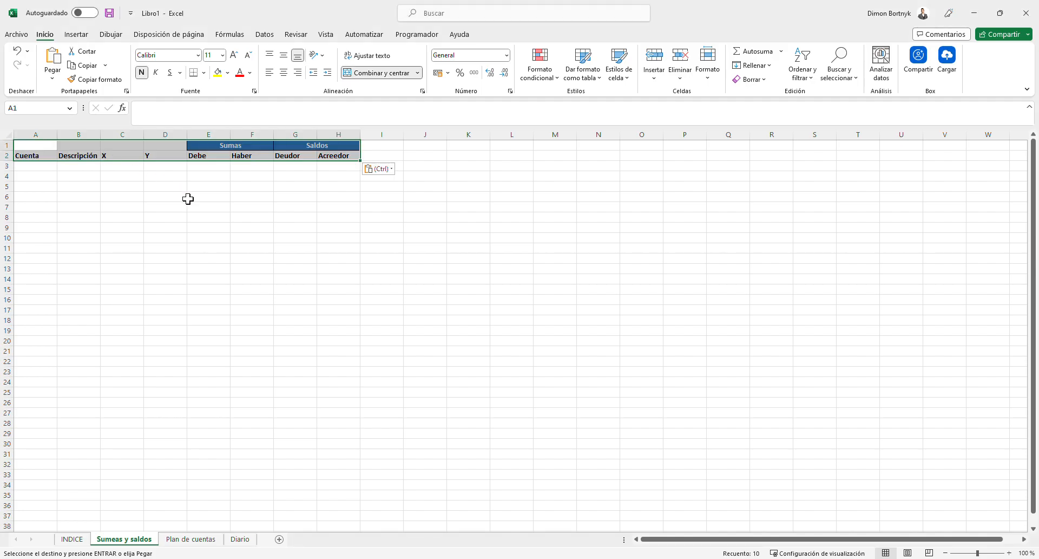
{"action": "left_click", "coordinate": [469, 244]}
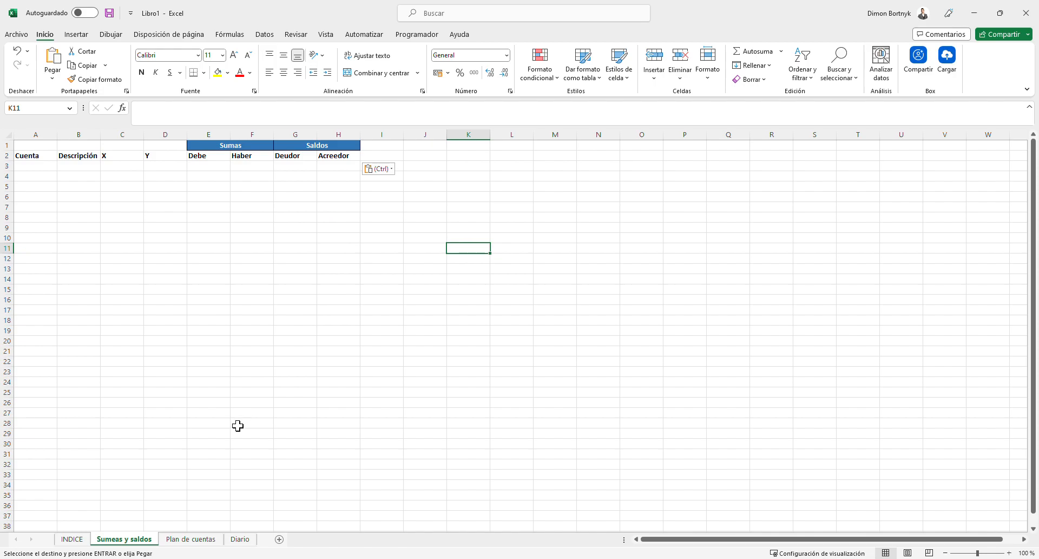
- Rename the Sumeas y saldos sheet as "sumasysaldos"
{"action": "double_click", "coordinate": [150, 539]}
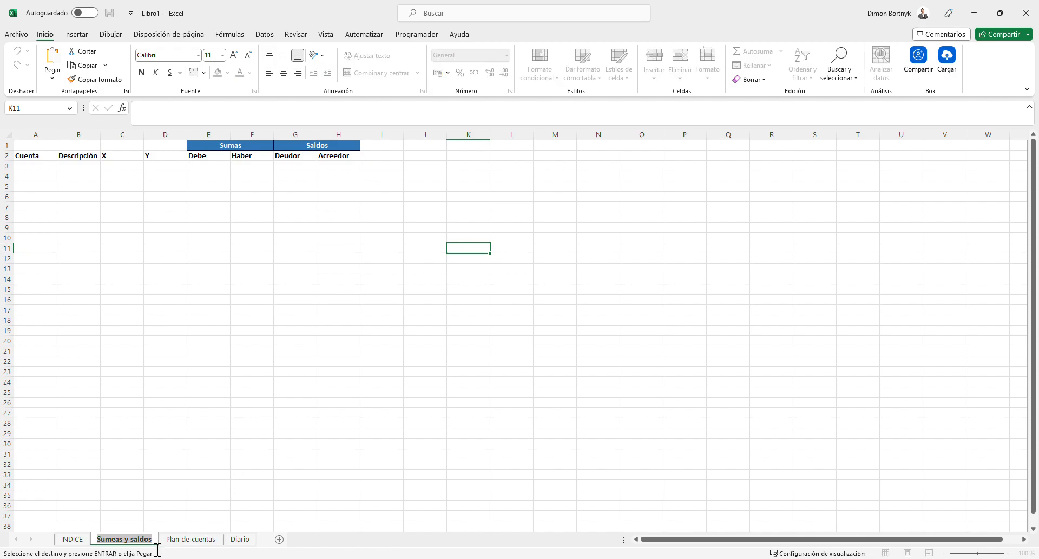
{"action": "type", "text": "sumas"}
{"action": "key", "text": "Return"}
{"action": "type", "text": "ysaldos"}
{"action": "key", "text": "Return"}
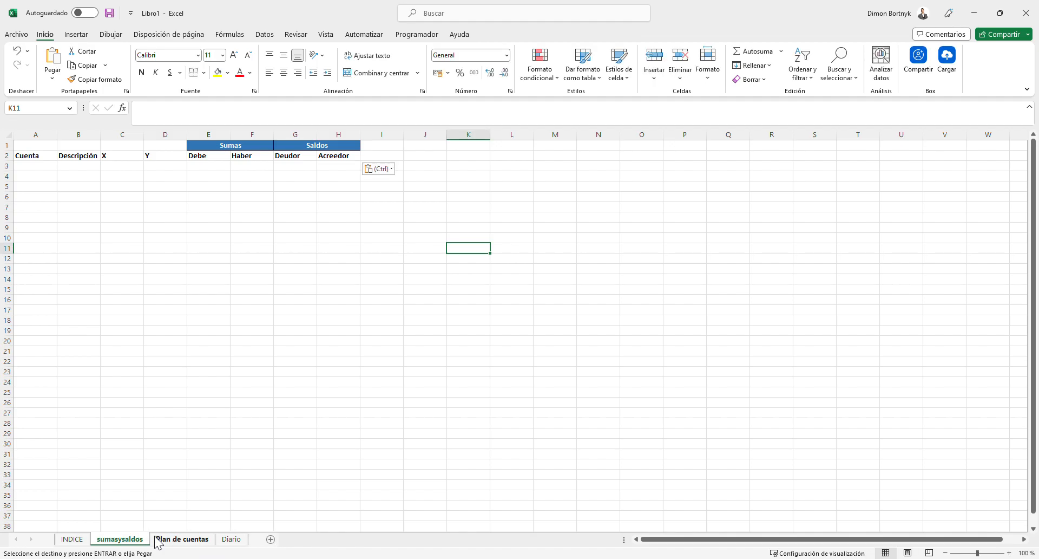
- Convert the header row A2:H2, from Cuenta to Acreedor, into a table that uses this row as its headers
{"action": "left_click_drag", "start_coordinate": [295, 309], "coordinate": [339, 247]}
{"action": "left_click", "coordinate": [252, 227]}
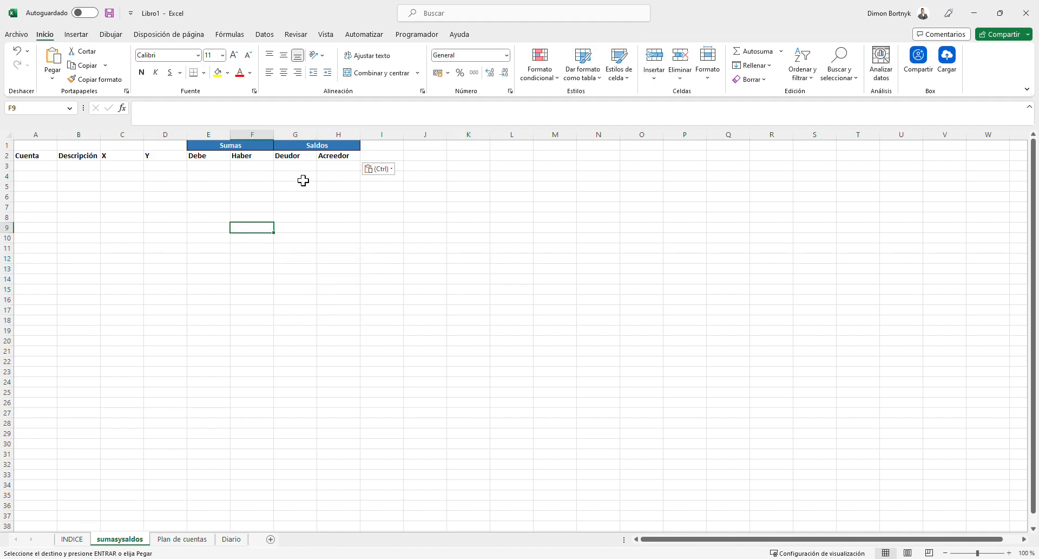
{"action": "left_click_drag", "start_coordinate": [339, 158], "coordinate": [36, 157]}
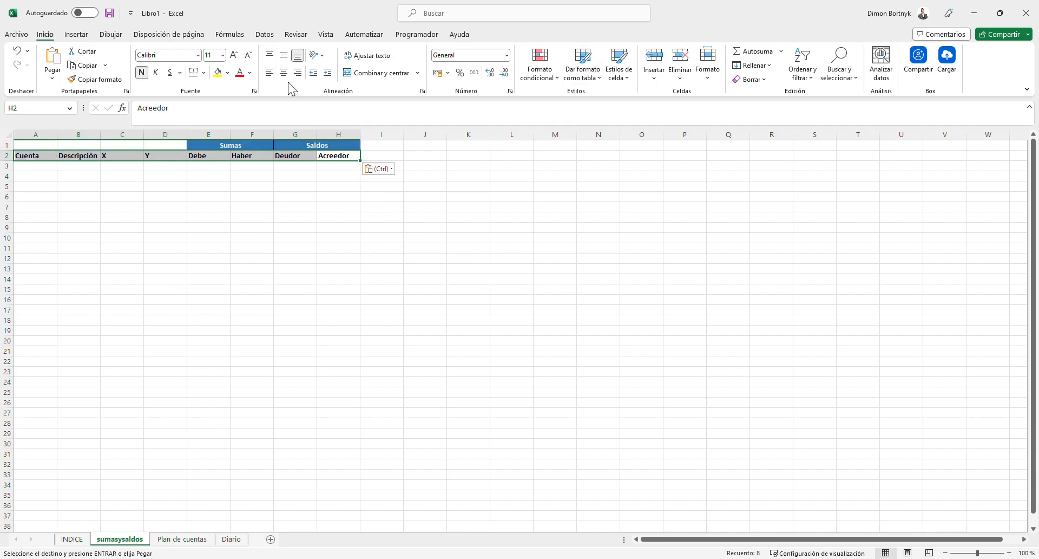
{"action": "left_click", "coordinate": [85, 35]}
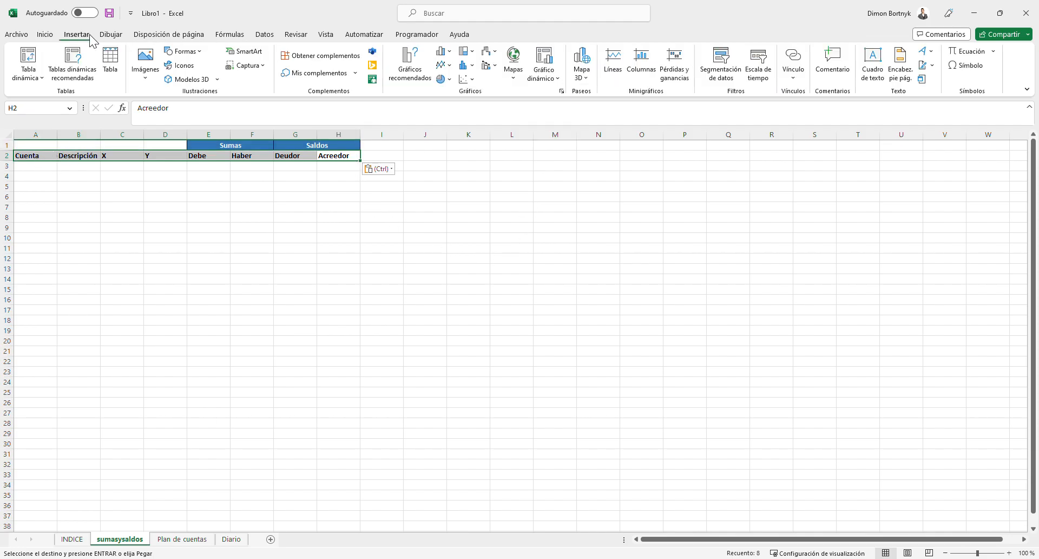
{"action": "left_click", "coordinate": [109, 61]}
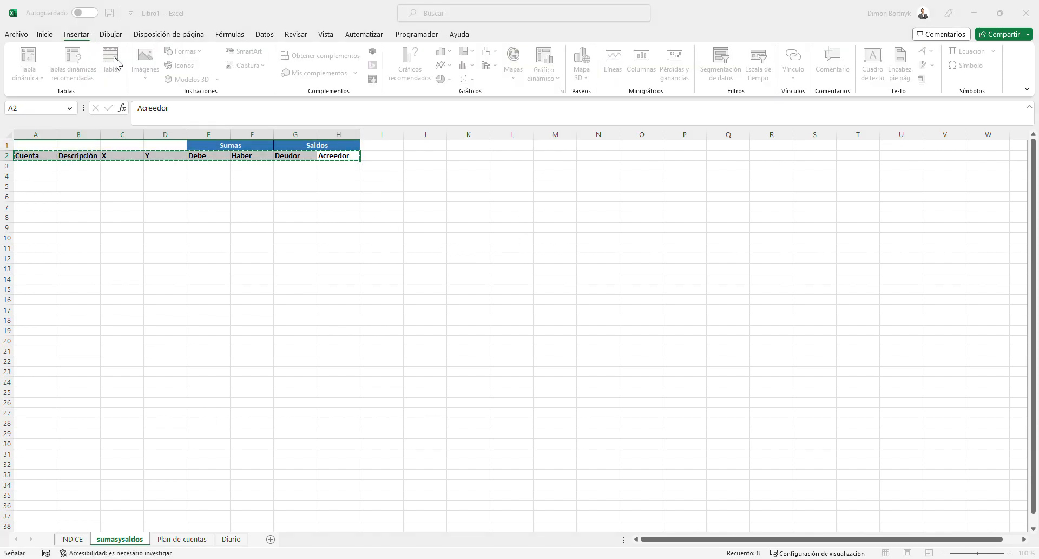
{"action": "left_click", "coordinate": [791, 242]}
{"action": "left_click", "coordinate": [830, 259]}
{"action": "left_click", "coordinate": [318, 258]}
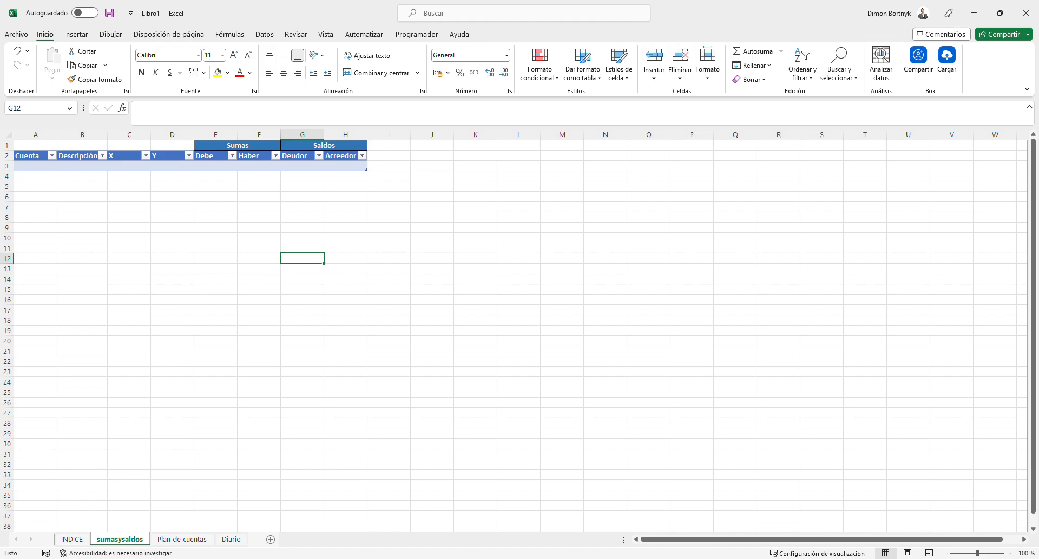
- Copy the entire Cuenta column, including its header, from the Plan de cuentas table
{"action": "key", "text": "alt+Tab"}
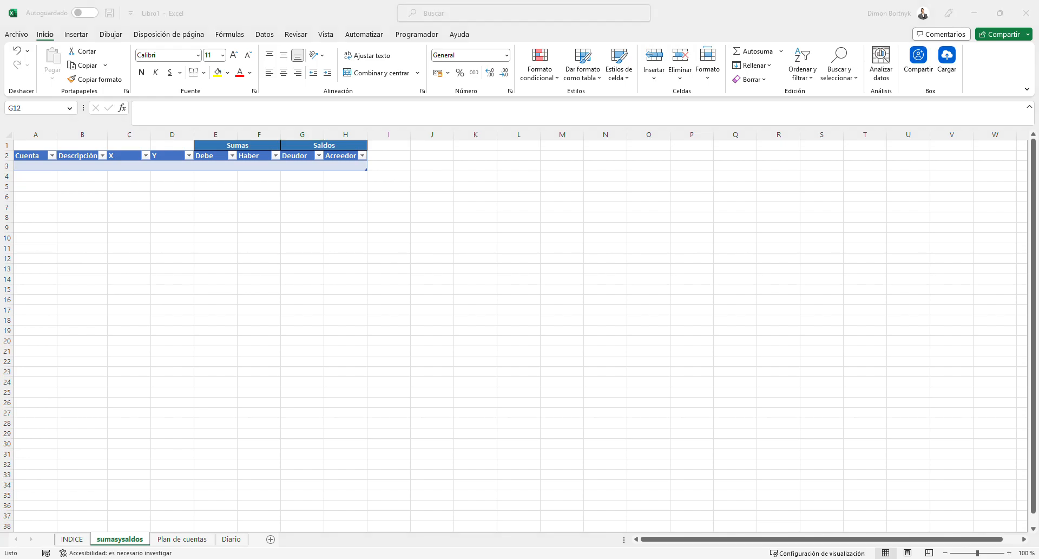
{"action": "key", "text": "alt+Tab"}
{"action": "left_click", "coordinate": [35, 166]}
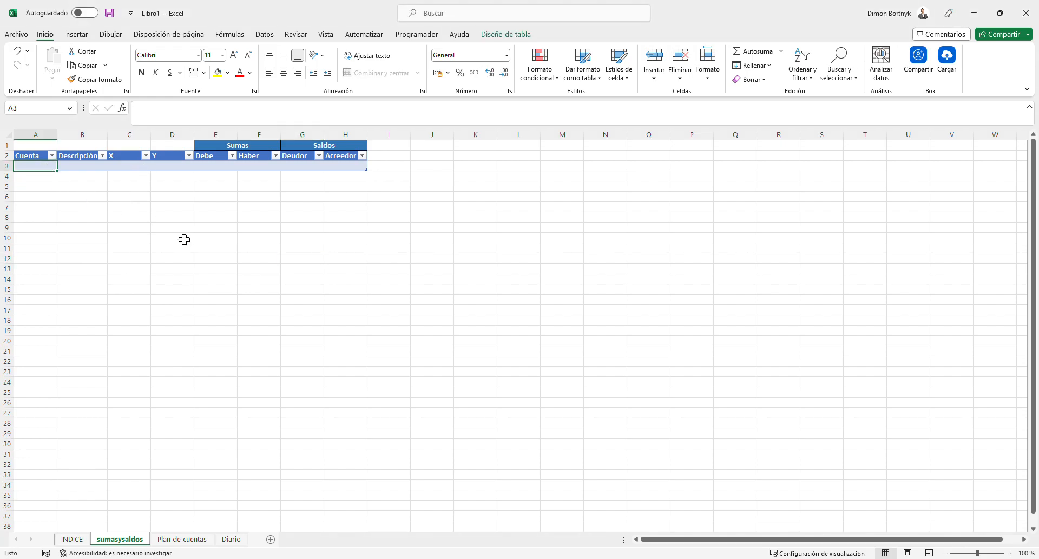
{"action": "left_click", "coordinate": [182, 538]}
{"action": "scroll", "coordinate": [163, 403], "scroll_direction": "up", "scroll_amount": 20}
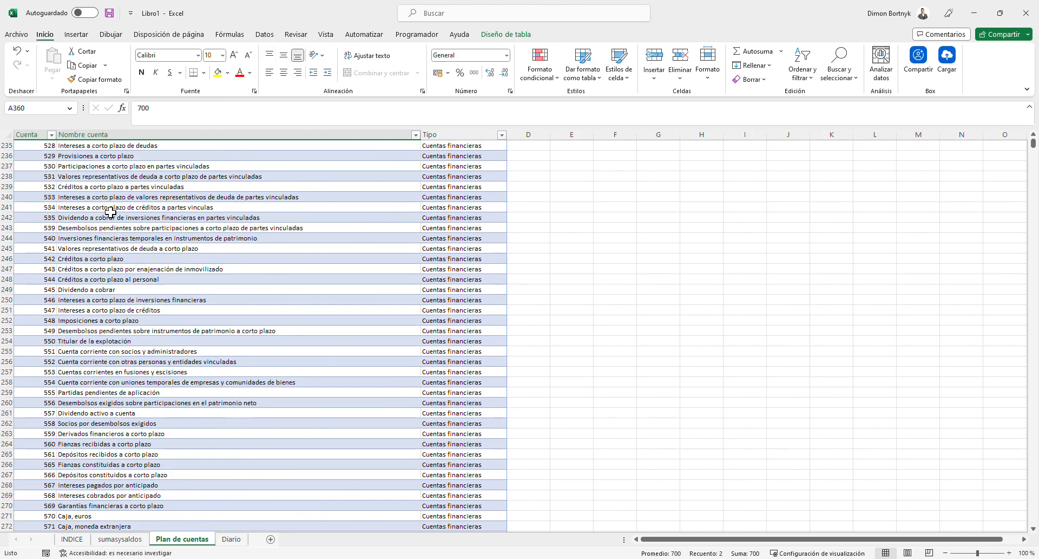
{"action": "scroll", "coordinate": [110, 203], "scroll_direction": "up", "scroll_amount": 20}
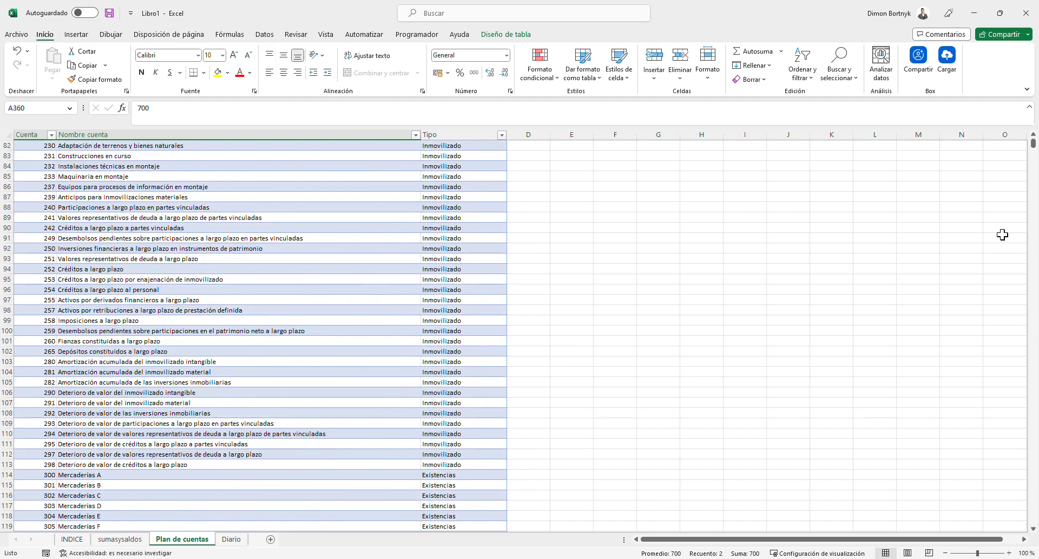
{"action": "left_click_drag", "start_coordinate": [1034, 144], "coordinate": [1030, 122]}
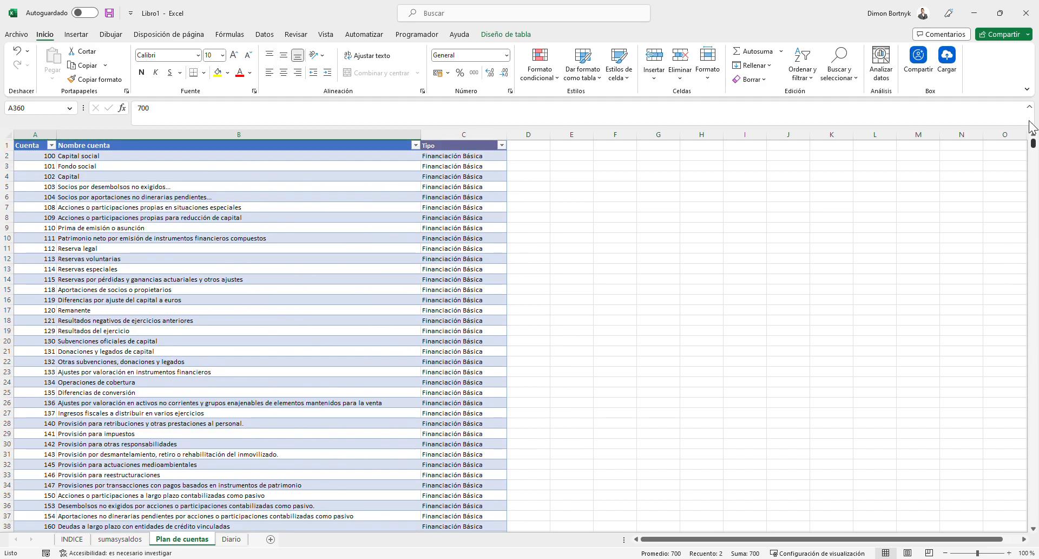
{"action": "left_click", "coordinate": [46, 145]}
{"action": "key", "text": "ctrl+shift+Down"}
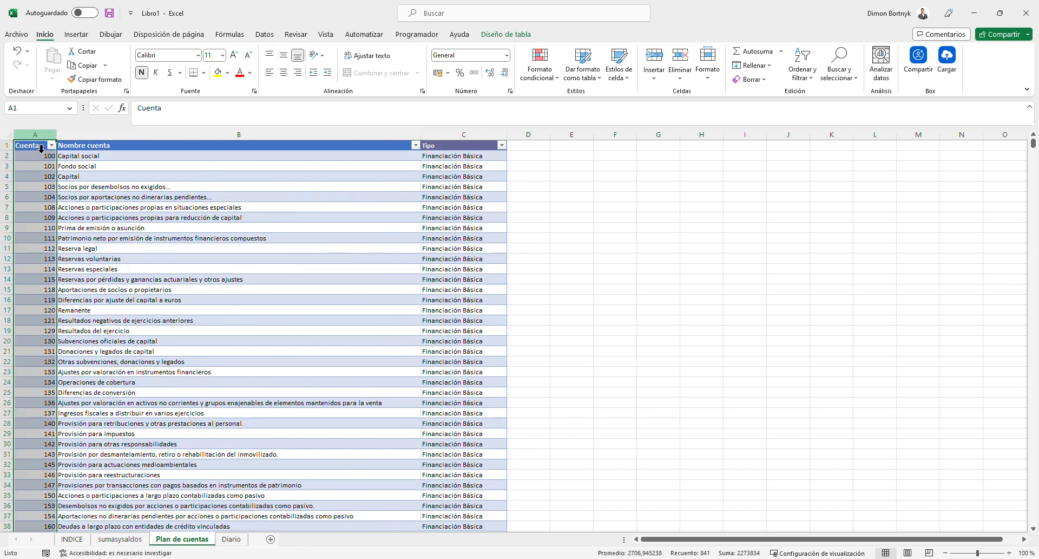
{"action": "key", "text": "ctrl+c"}
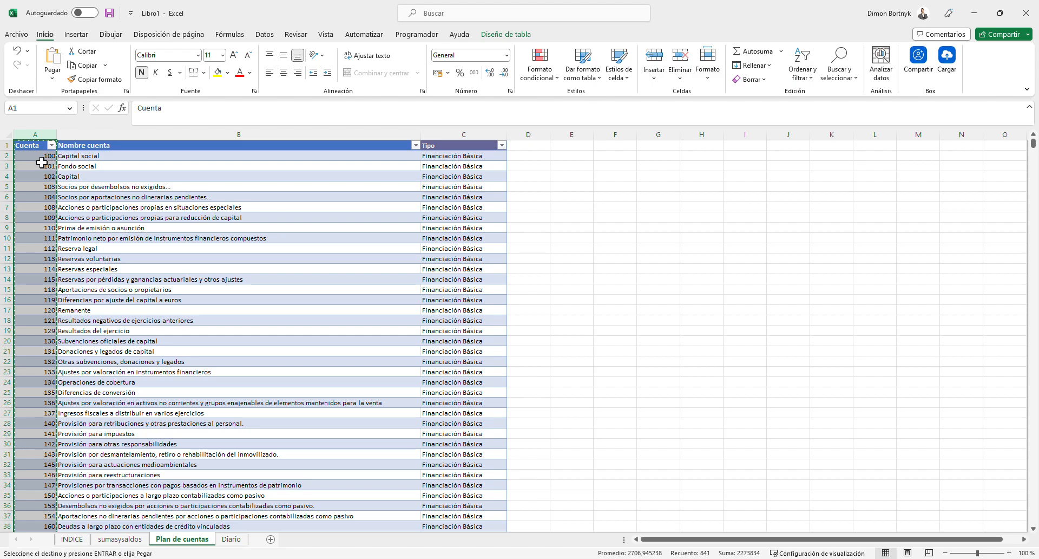
- Extend the table on the sumasysaldos sheet downward past row 296 and return to the INDICE sheet
{"action": "left_click", "coordinate": [233, 540]}
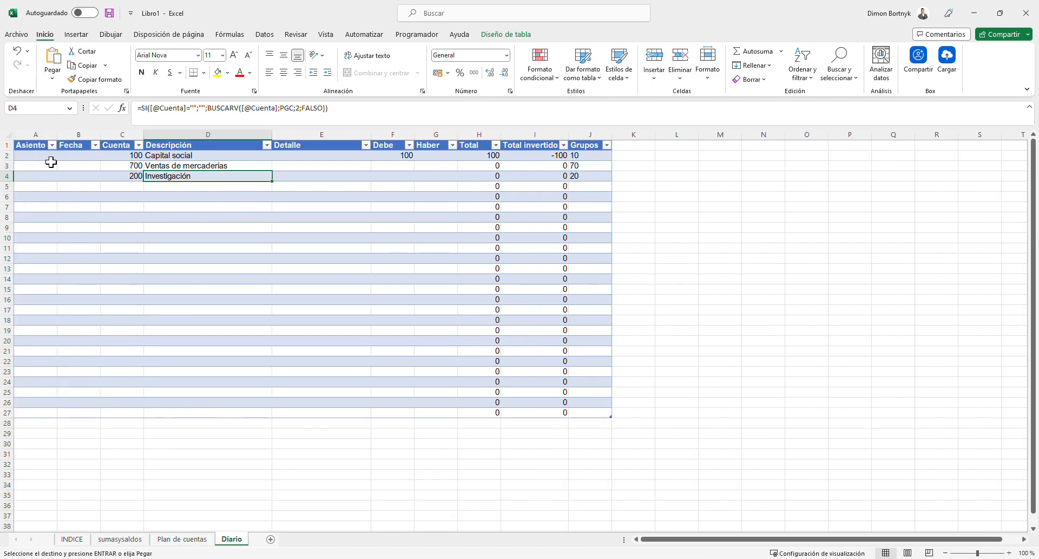
{"action": "left_click", "coordinate": [120, 539]}
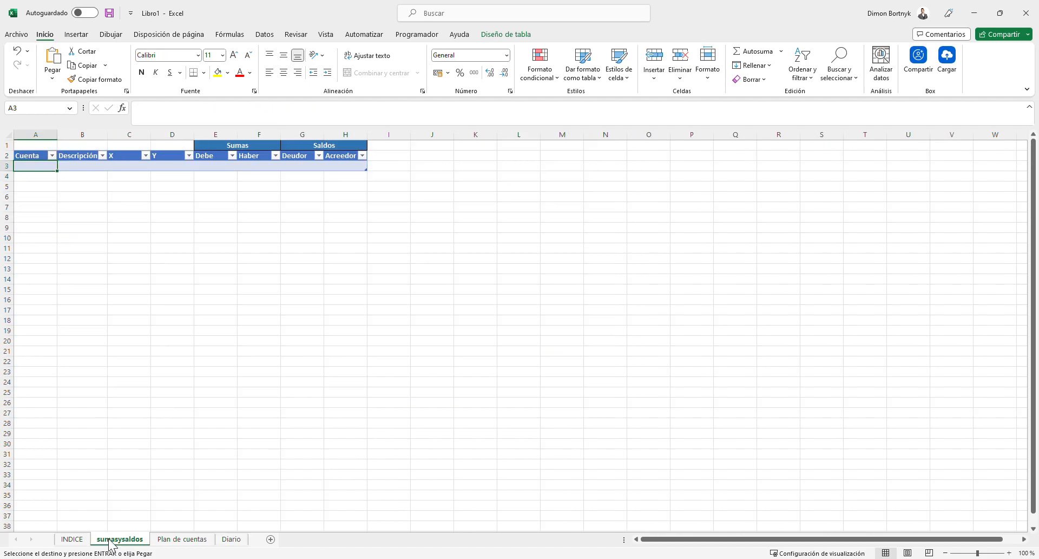
{"action": "key", "text": "ctrl+alt+v"}
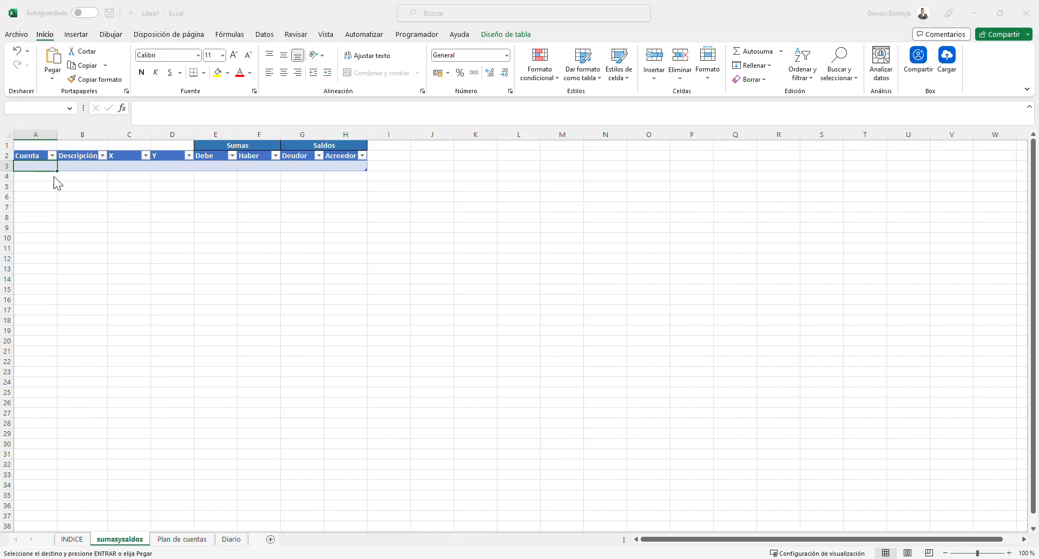
{"action": "key", "text": "Escape"}
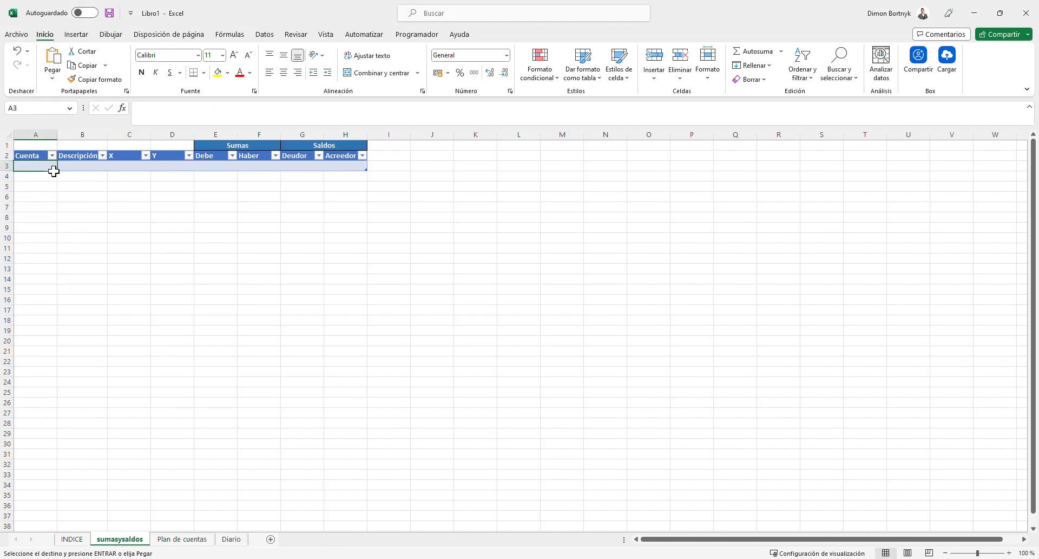
{"action": "left_click_drag", "start_coordinate": [379, 183], "coordinate": [373, 533]}
{"action": "scroll", "coordinate": [794, 300], "scroll_direction": "up", "scroll_amount": 12}
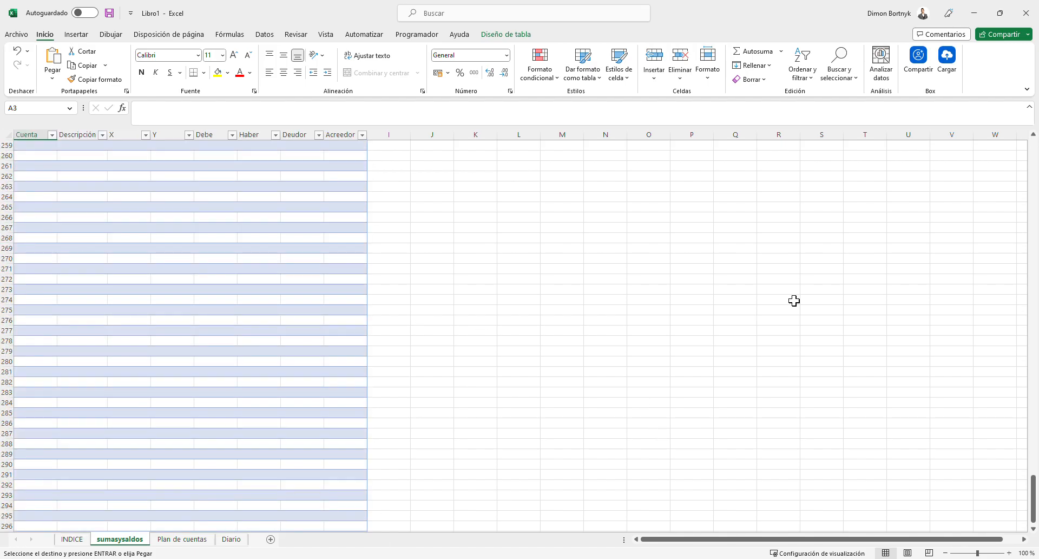
{"action": "left_click_drag", "start_coordinate": [1026, 488], "coordinate": [1009, 97]}
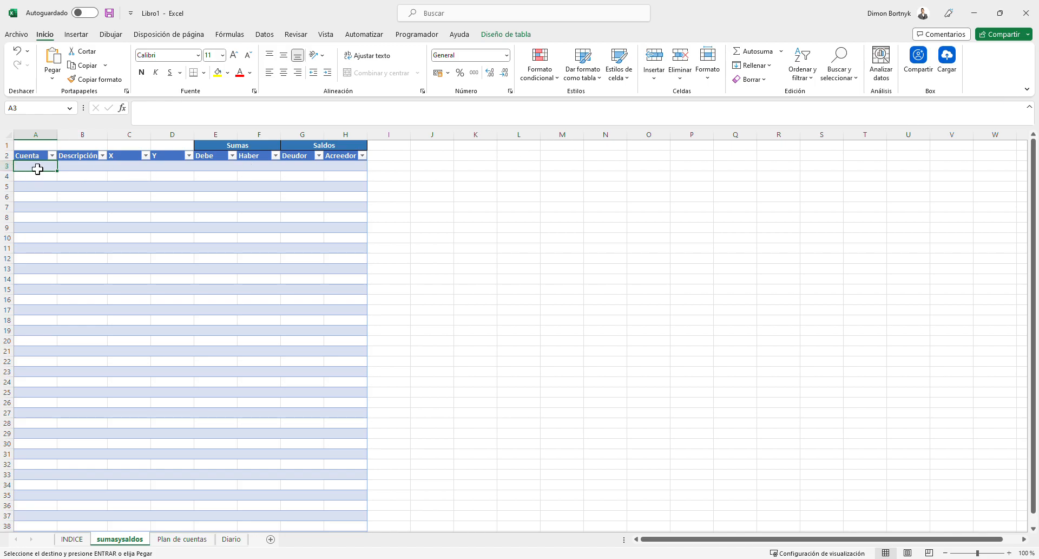
{"action": "left_click", "coordinate": [506, 349]}
{"action": "left_click", "coordinate": [73, 538]}
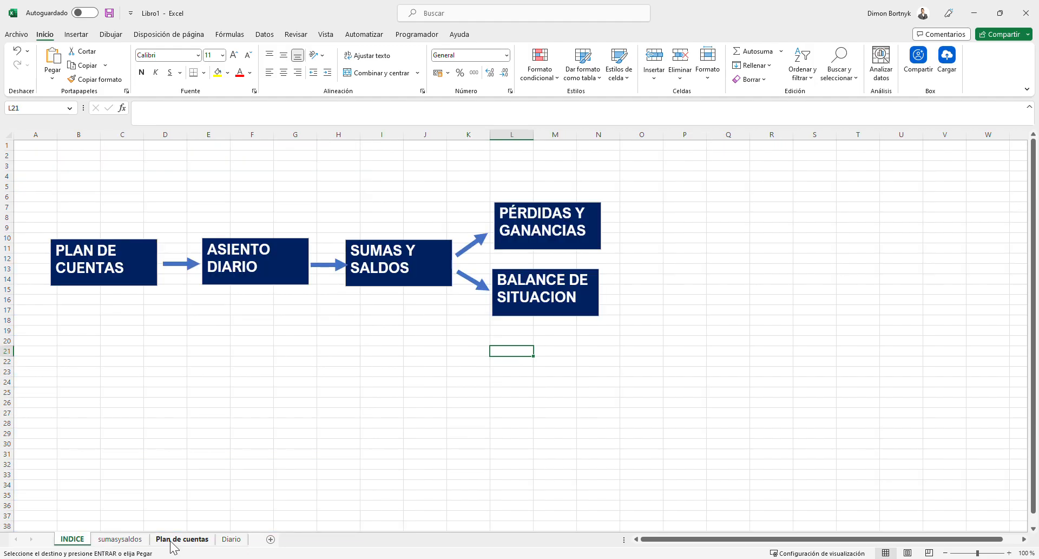
- Copy the account numbers A2:A841, without the header, from Plan de cuentas into the sumasysaldos Cuenta column starting at A3
{"action": "left_click", "coordinate": [179, 538]}
{"action": "left_click", "coordinate": [86, 177]}
{"action": "left_click_drag", "start_coordinate": [49, 157], "coordinate": [46, 271]}
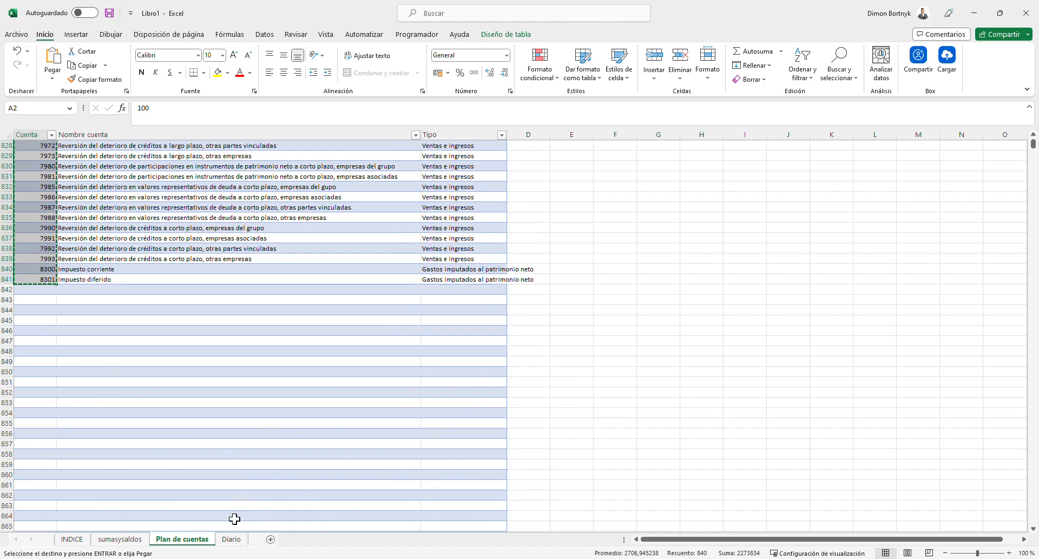
{"action": "left_click", "coordinate": [231, 538]}
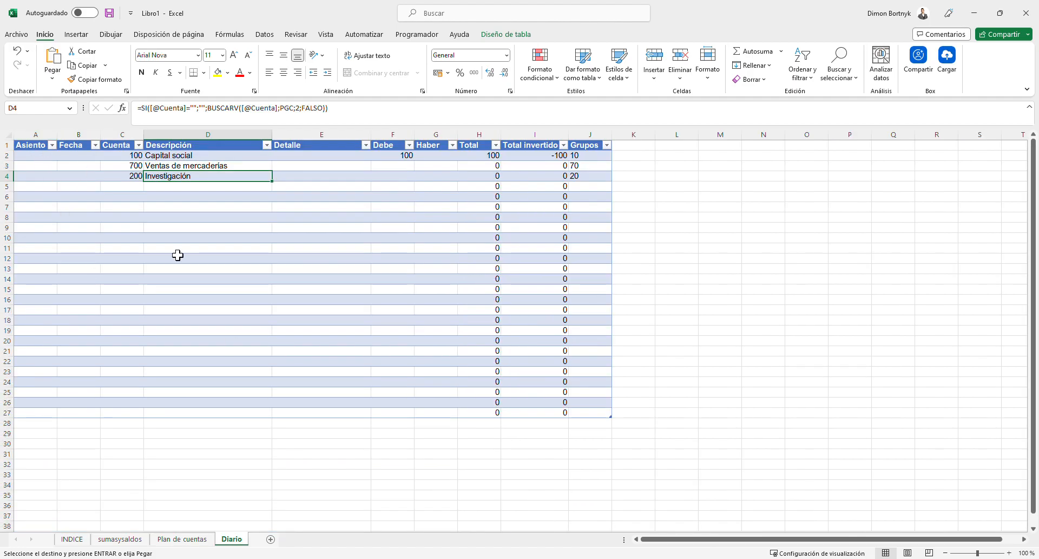
{"action": "left_click", "coordinate": [119, 539]}
{"action": "left_click", "coordinate": [44, 172]}
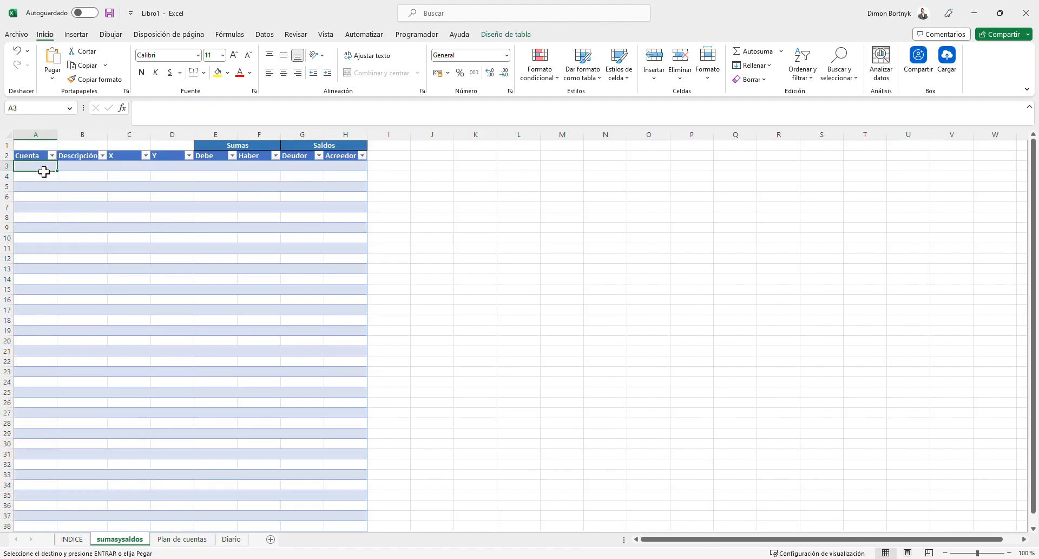
{"action": "key", "text": "ctrl+v"}
{"action": "left_click", "coordinate": [418, 309]}
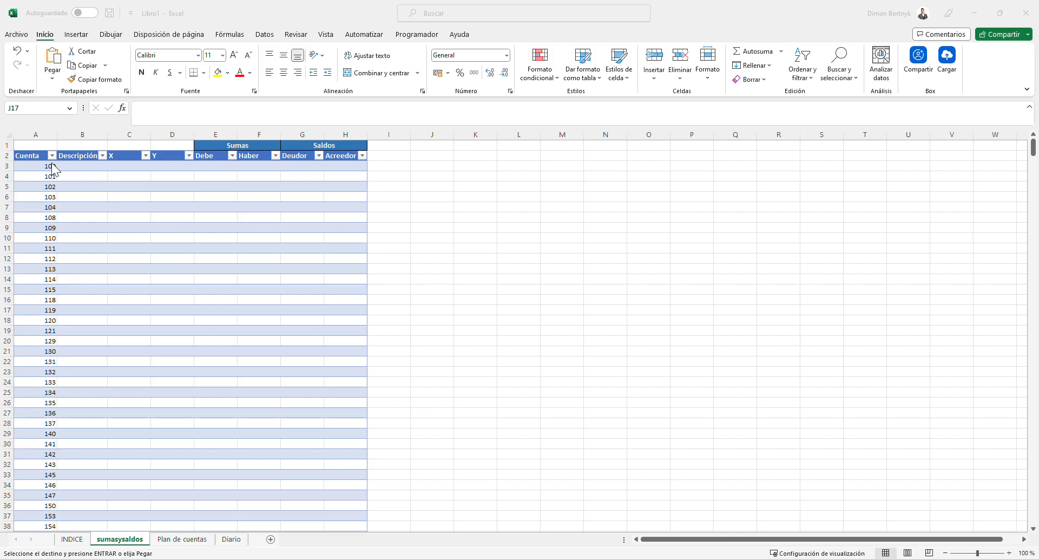
- Widen the sumasysaldos Descripción column and fill it from B3 with the account names copied from B2:B841 of Plan de cuentas
{"action": "left_click", "coordinate": [109, 135]}
{"action": "left_click_drag", "start_coordinate": [108, 135], "coordinate": [157, 136]}
{"action": "left_click", "coordinate": [178, 539]}
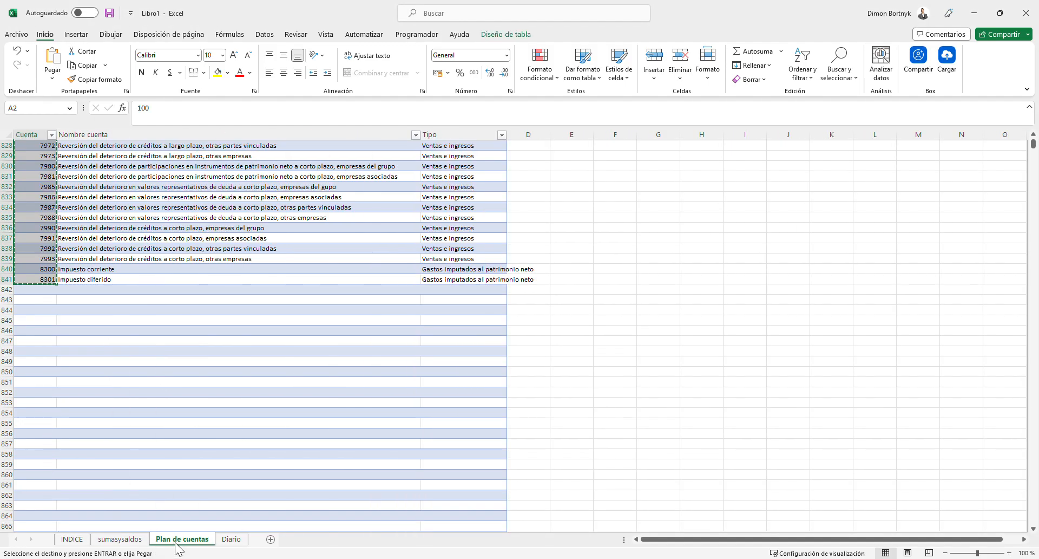
{"action": "left_click", "coordinate": [105, 539]}
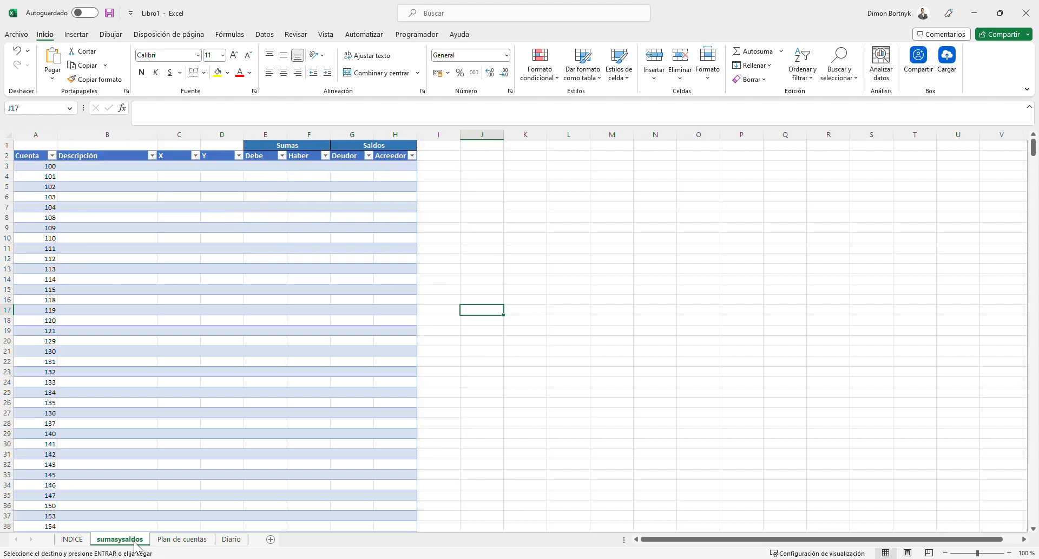
{"action": "left_click", "coordinate": [231, 539]}
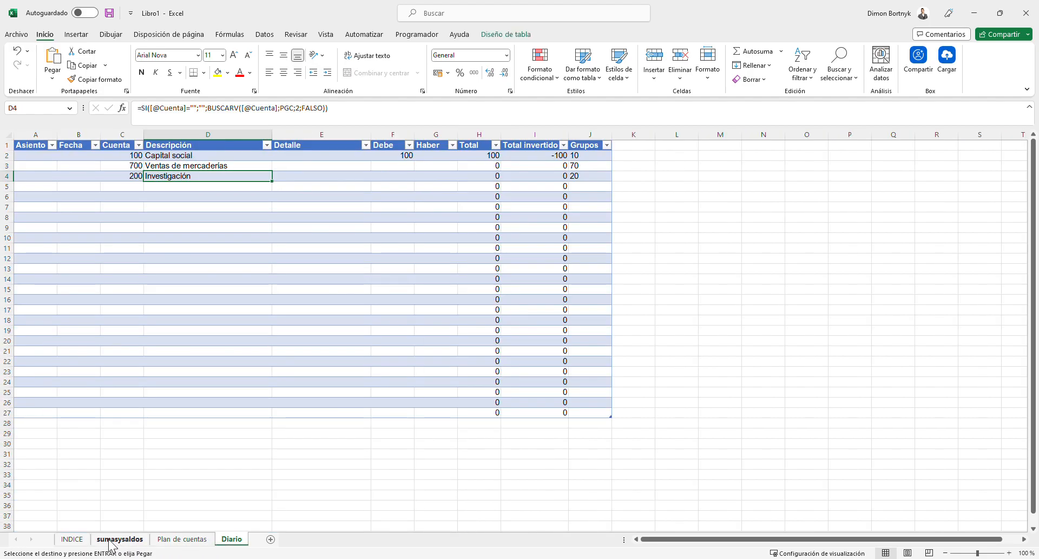
{"action": "left_click", "coordinate": [180, 539]}
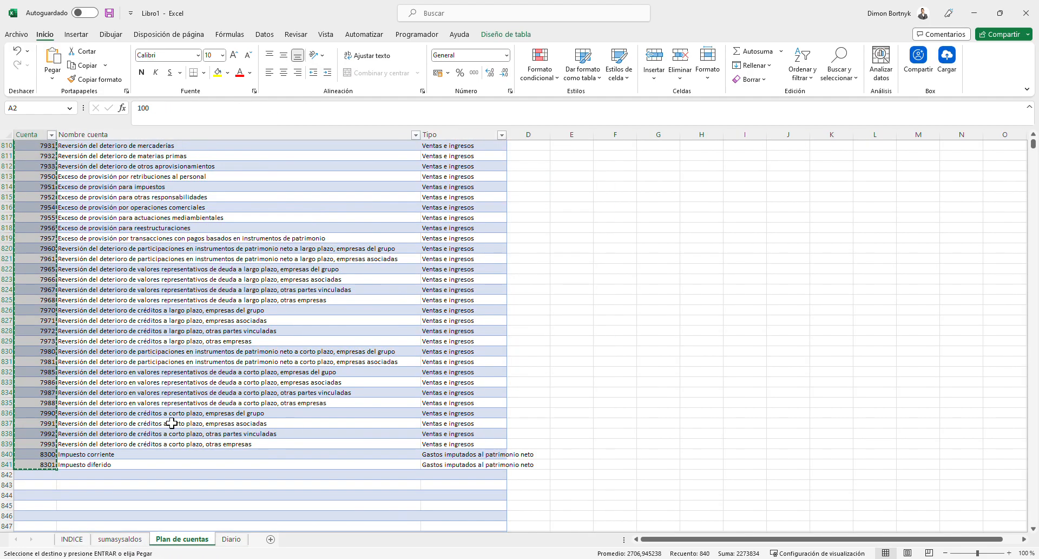
{"action": "left_click_drag", "start_coordinate": [131, 467], "coordinate": [193, 5]}
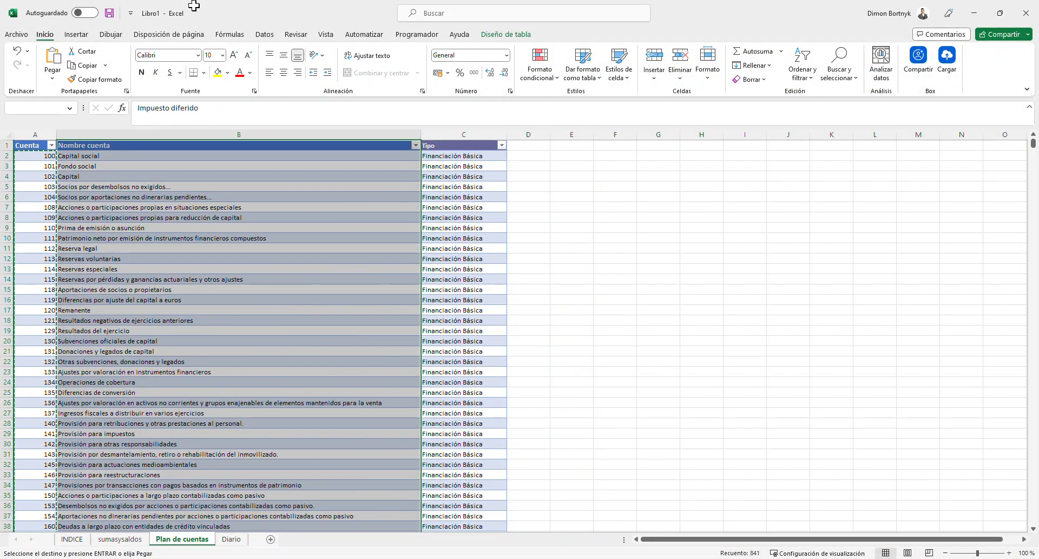
{"action": "key", "text": "ctrl+c"}
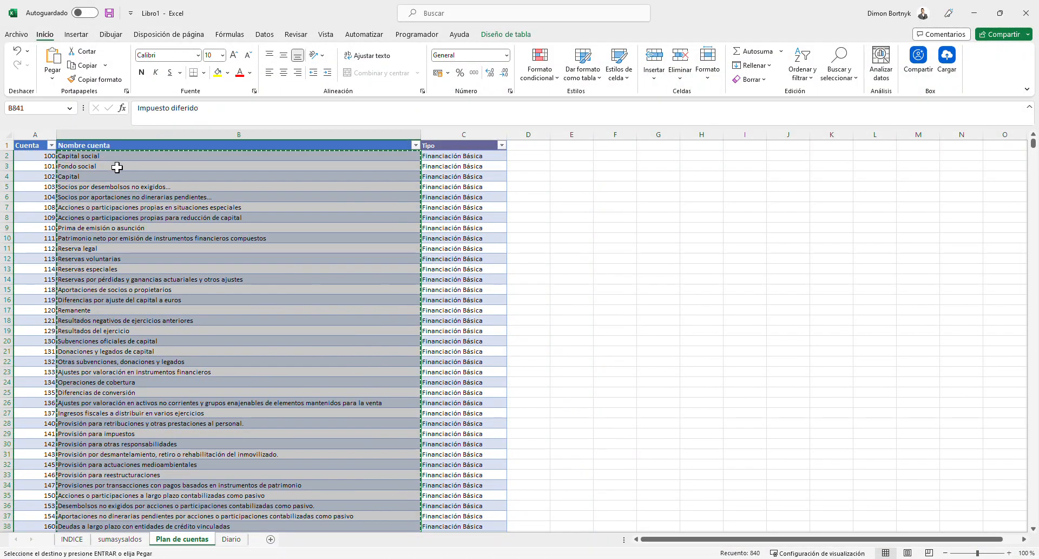
{"action": "left_click", "coordinate": [230, 539]}
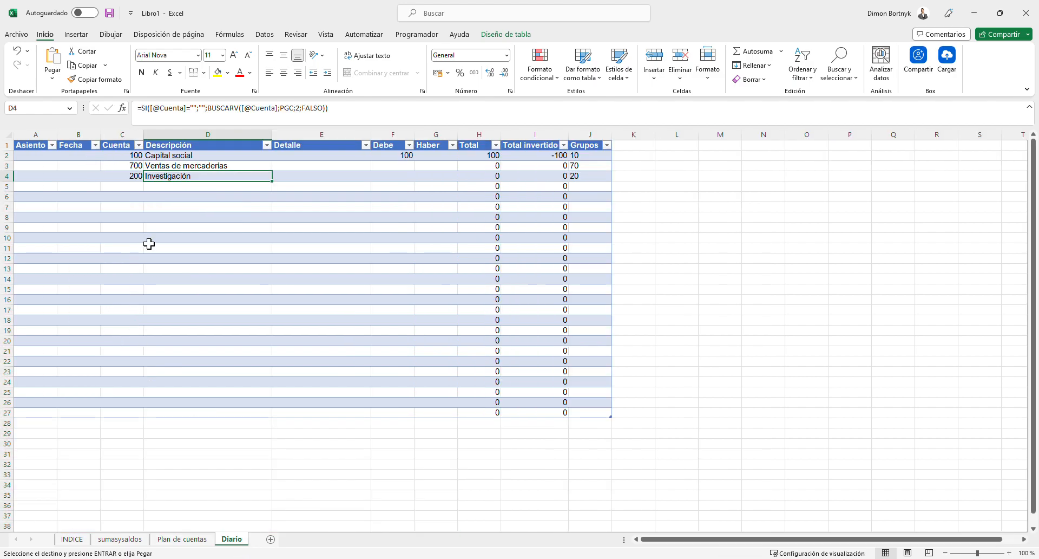
{"action": "left_click", "coordinate": [134, 542]}
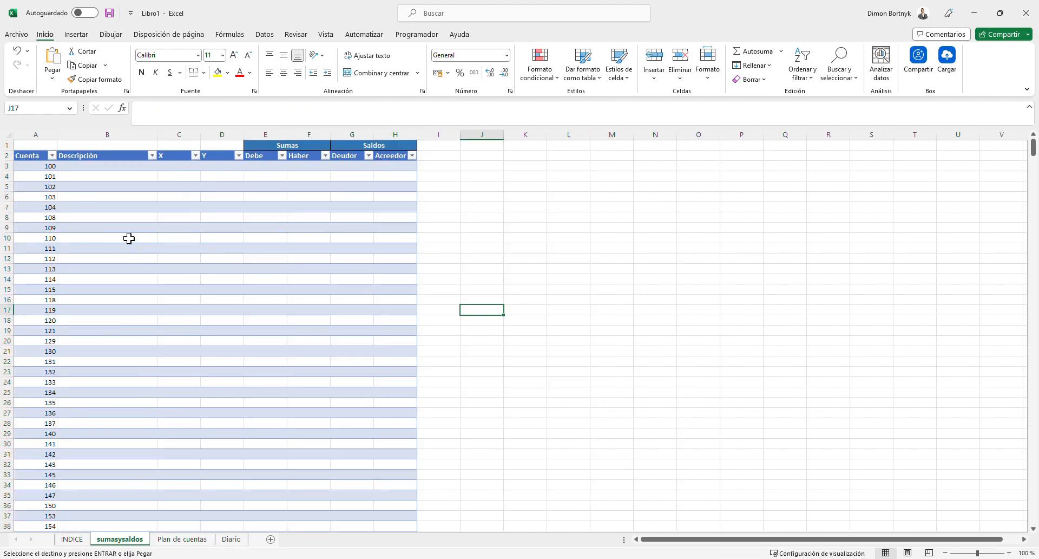
{"action": "left_click", "coordinate": [99, 166]}
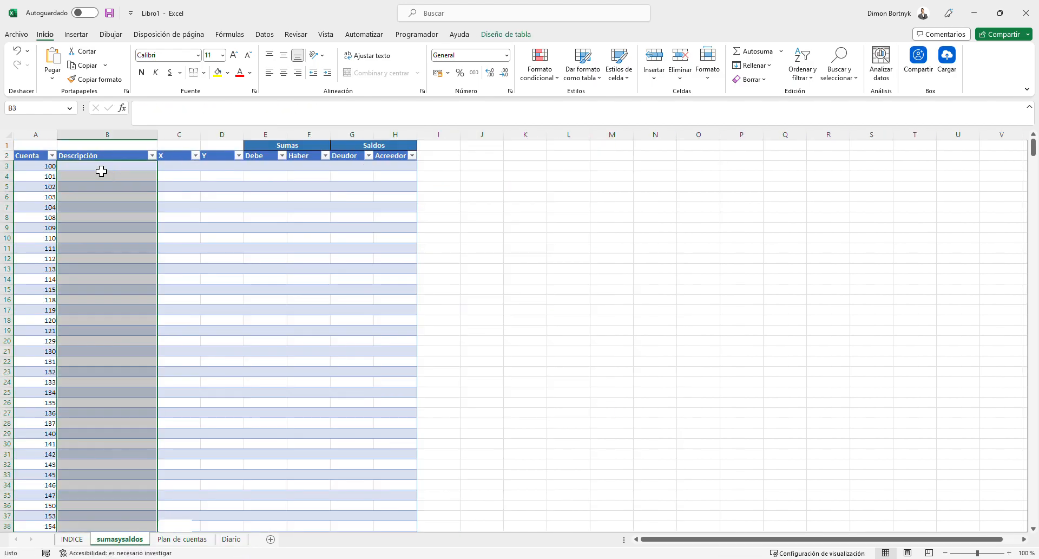
{"action": "key", "text": "ctrl+v"}
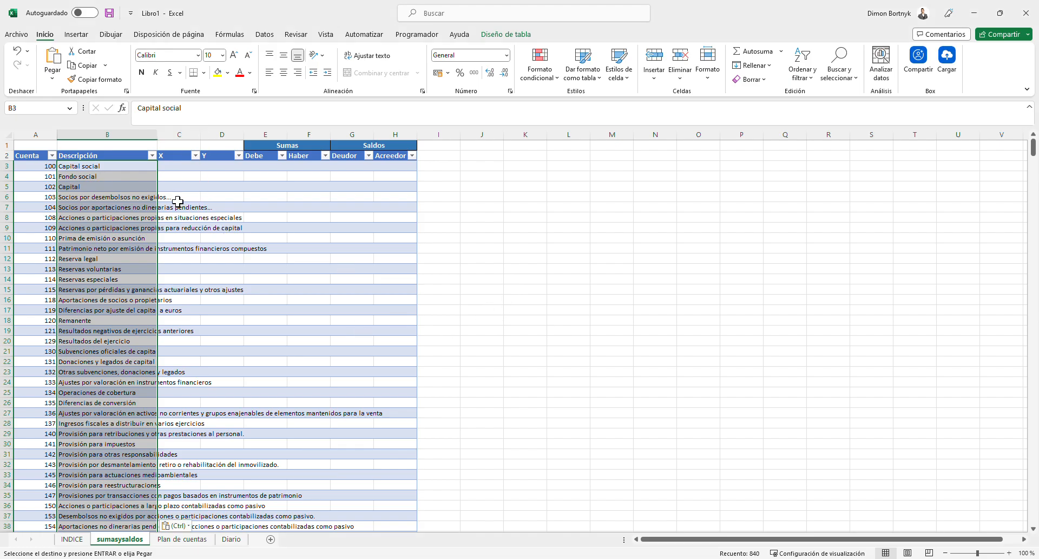
- Widen the Descripción column further so that the longest account names fit inside it
{"action": "left_click_drag", "start_coordinate": [190, 217], "coordinate": [189, 209]}
{"action": "left_click_drag", "start_coordinate": [158, 135], "coordinate": [270, 146]}
{"action": "left_click", "coordinate": [368, 299]}
{"action": "left_click", "coordinate": [641, 259]}
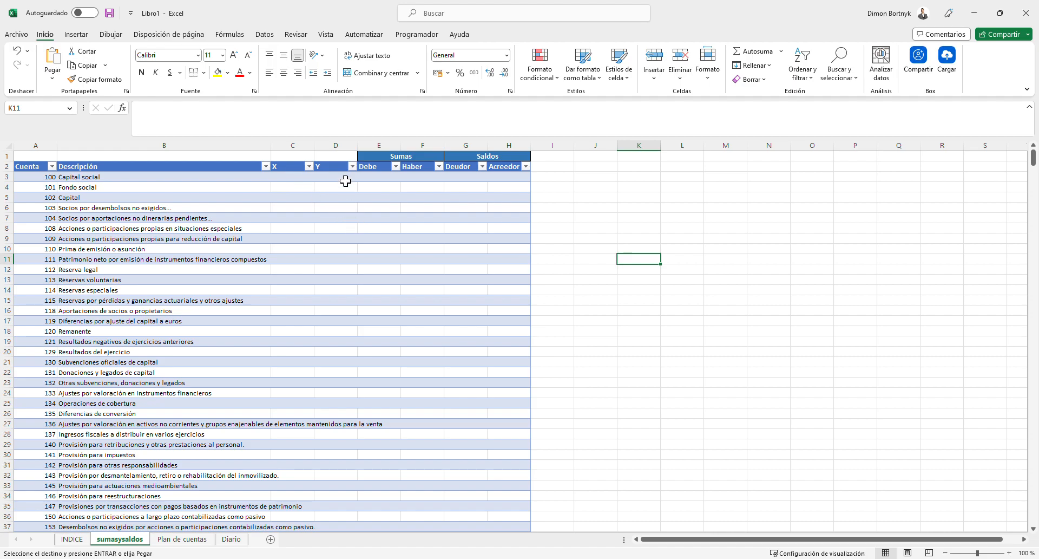
{"action": "left_click", "coordinate": [303, 171]}
{"action": "left_click", "coordinate": [329, 171]}
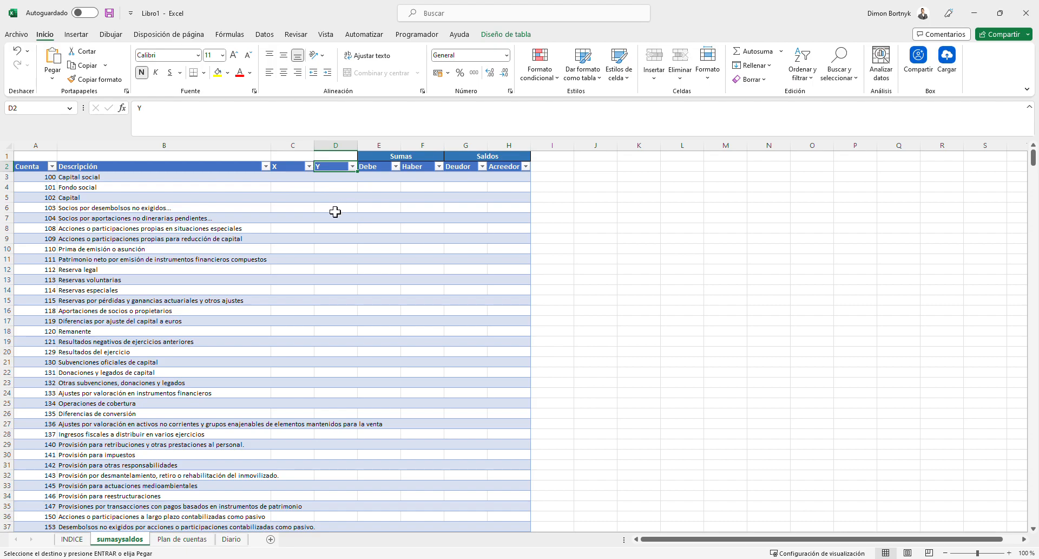
{"action": "left_click_drag", "start_coordinate": [281, 152], "coordinate": [447, 206]}
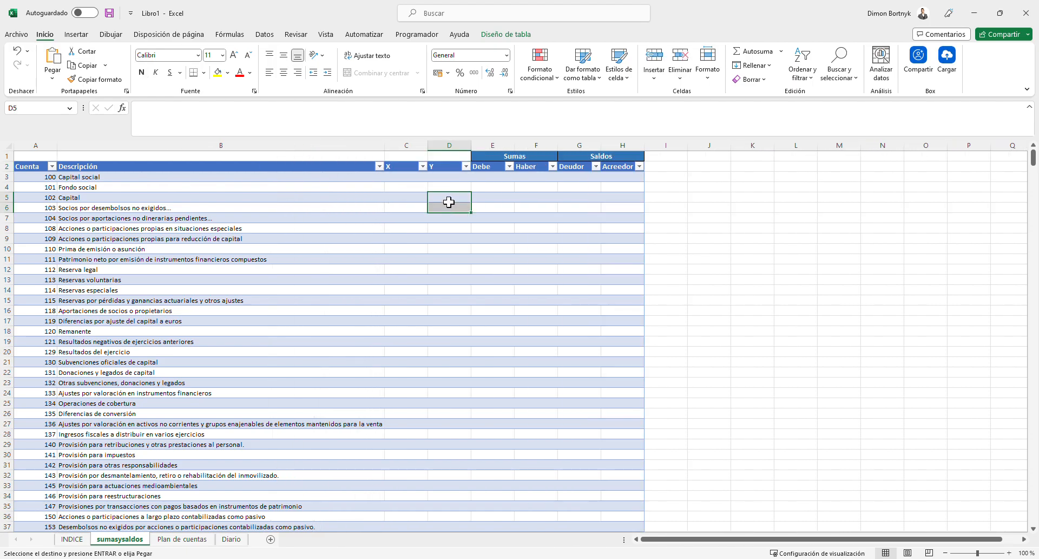
- Examine the X, Y, Sumas and Saldos columns of the trial balance table against the list of accounts
{"action": "left_click", "coordinate": [420, 172]}
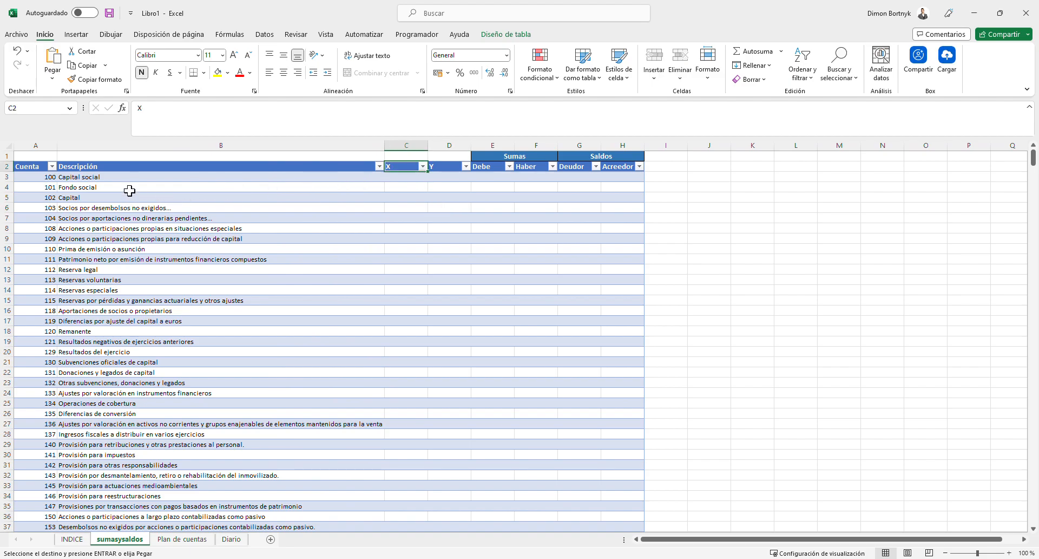
{"action": "scroll", "coordinate": [85, 265], "scroll_direction": "down", "scroll_amount": 1}
{"action": "scroll", "coordinate": [78, 289], "scroll_direction": "up", "scroll_amount": 1}
{"action": "left_click", "coordinate": [414, 209]}
{"action": "key", "text": "Up"}
{"action": "key", "text": "Up"}
{"action": "key", "text": "Up"}
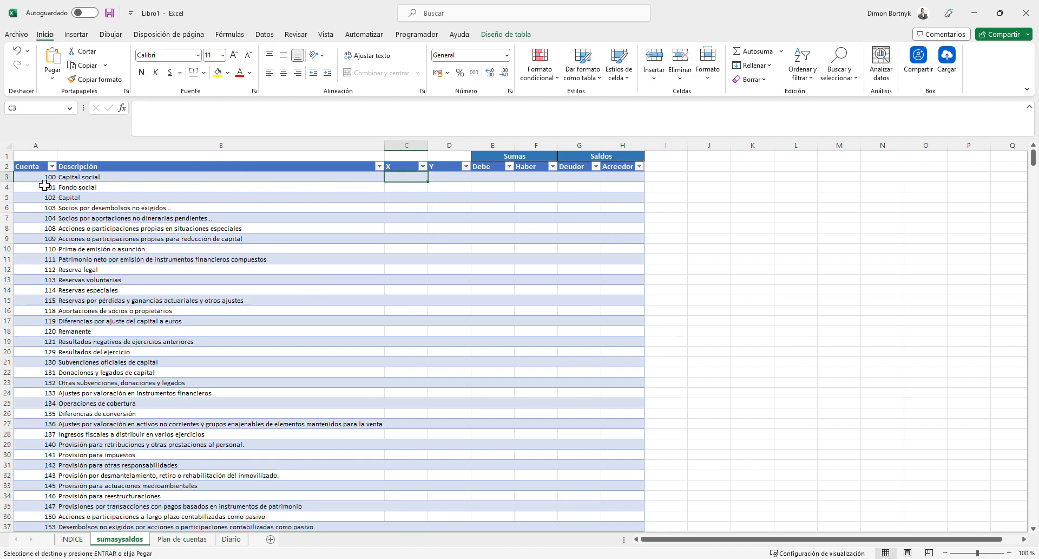
{"action": "key", "text": "Left"}
{"action": "key", "text": "Left"}
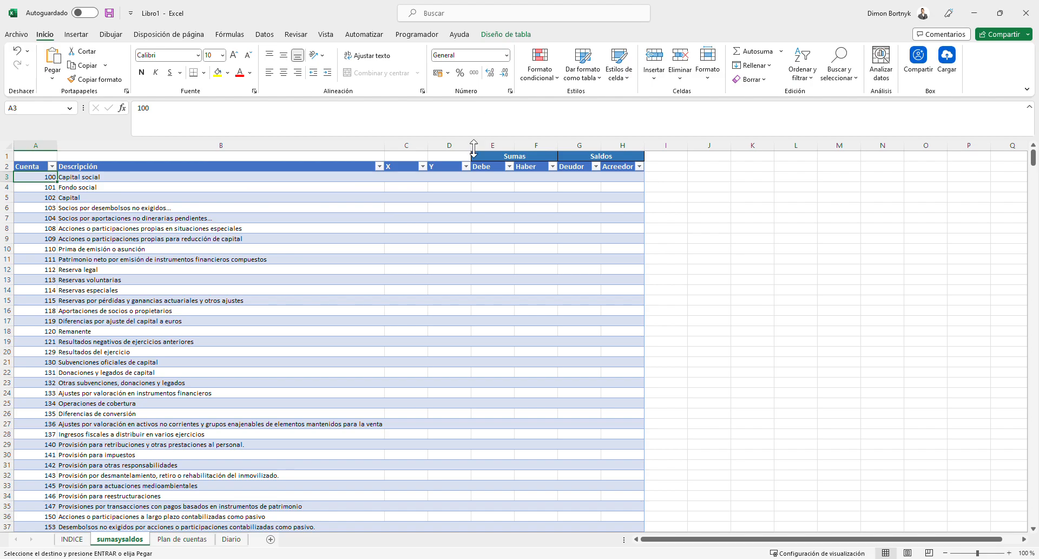
{"action": "left_click", "coordinate": [402, 180]}
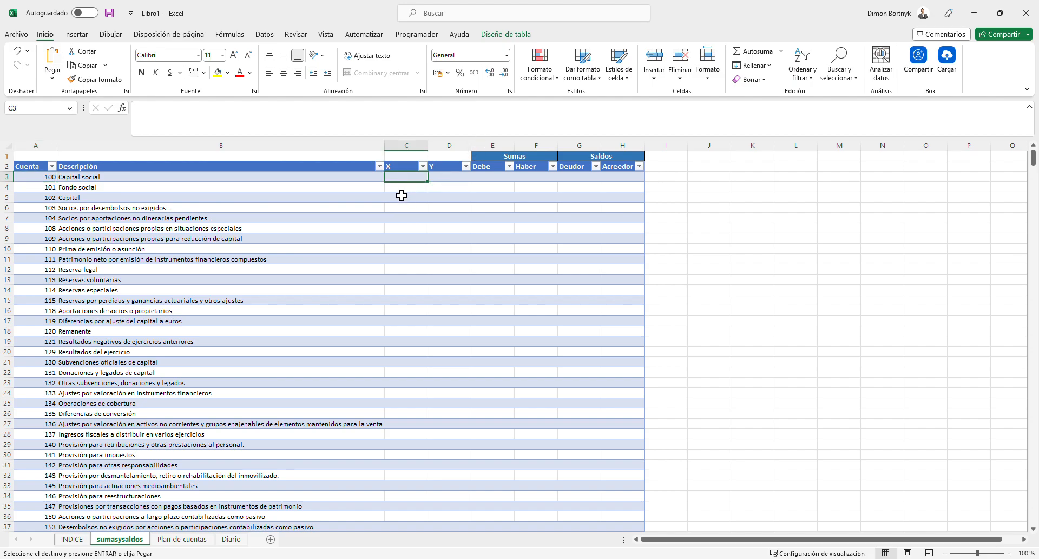
{"action": "left_click", "coordinate": [58, 211]}
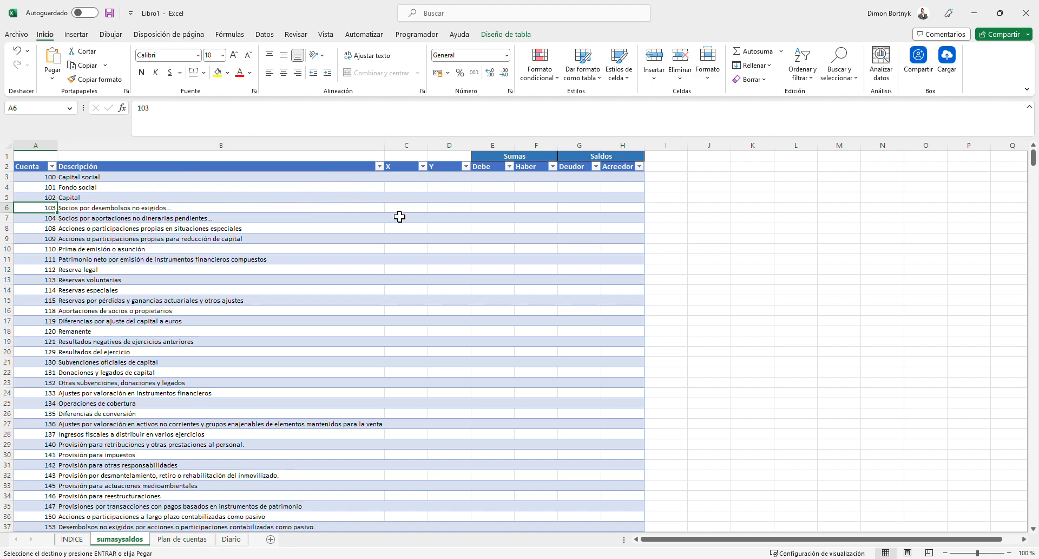
{"action": "left_click_drag", "start_coordinate": [400, 218], "coordinate": [401, 210]}
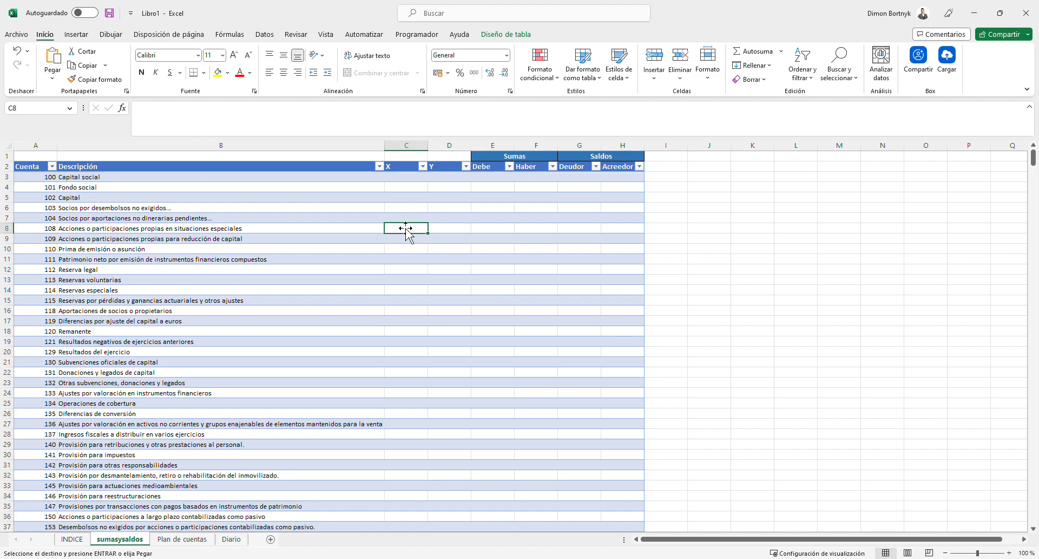
{"action": "left_click", "coordinate": [414, 345]}
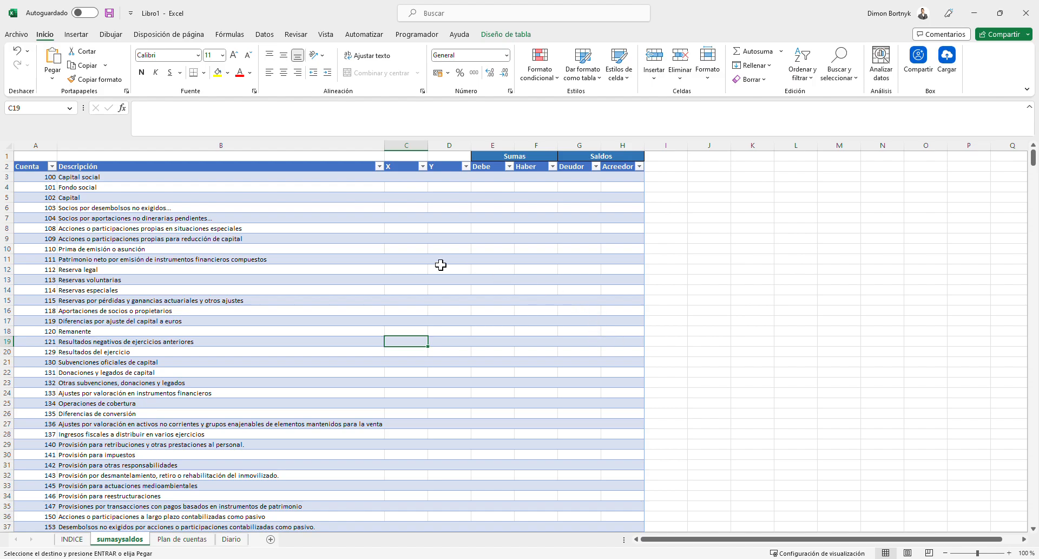
{"action": "left_click", "coordinate": [412, 237]}
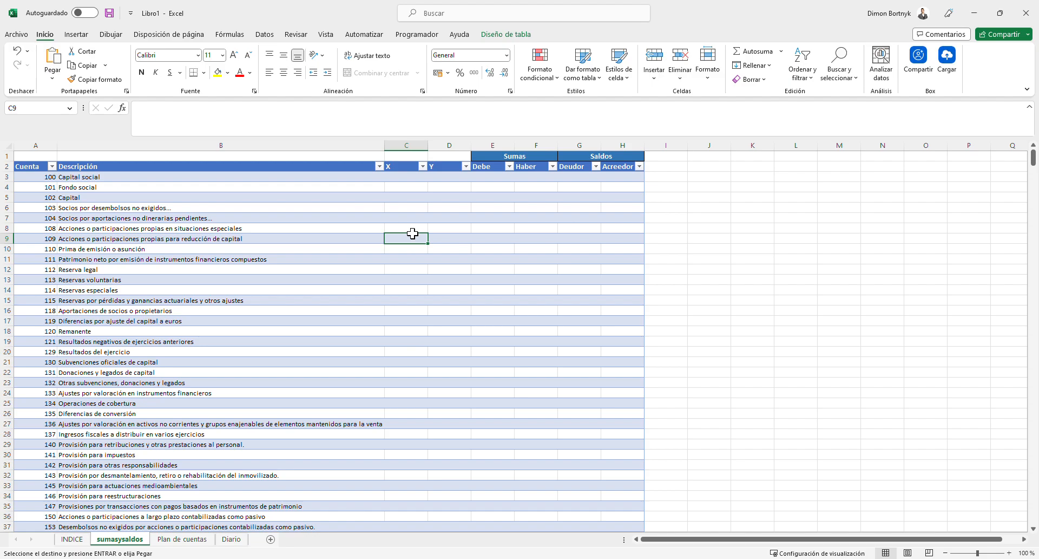
{"action": "left_click", "coordinate": [454, 184]}
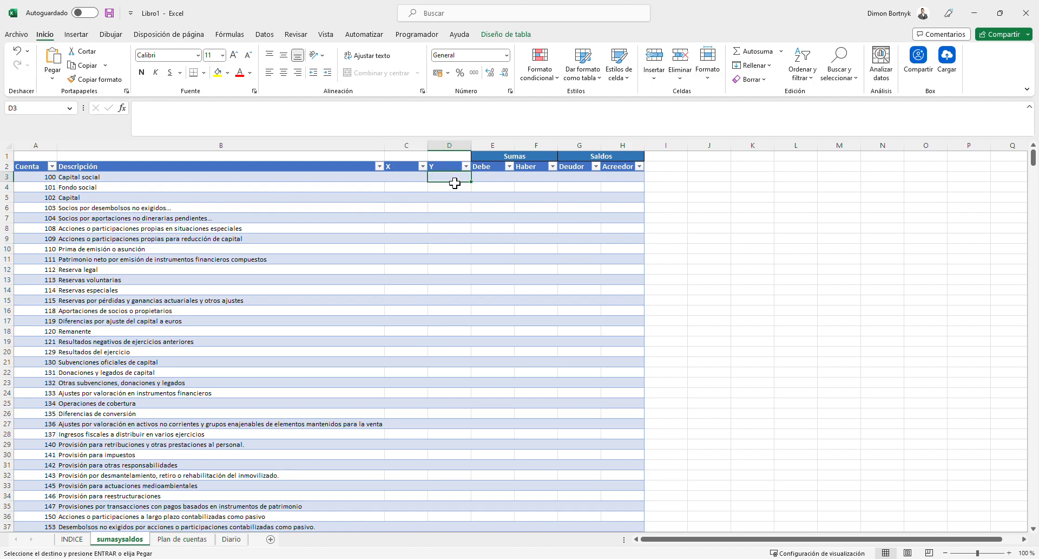
{"action": "scroll", "coordinate": [181, 258], "scroll_direction": "down", "scroll_amount": 3}
{"action": "scroll", "coordinate": [181, 260], "scroll_direction": "up", "scroll_amount": 3}
{"action": "left_click", "coordinate": [555, 301]}
{"action": "scroll", "coordinate": [346, 265], "scroll_direction": "down", "scroll_amount": 18}
{"action": "scroll", "coordinate": [472, 302], "scroll_direction": "up", "scroll_amount": 18}
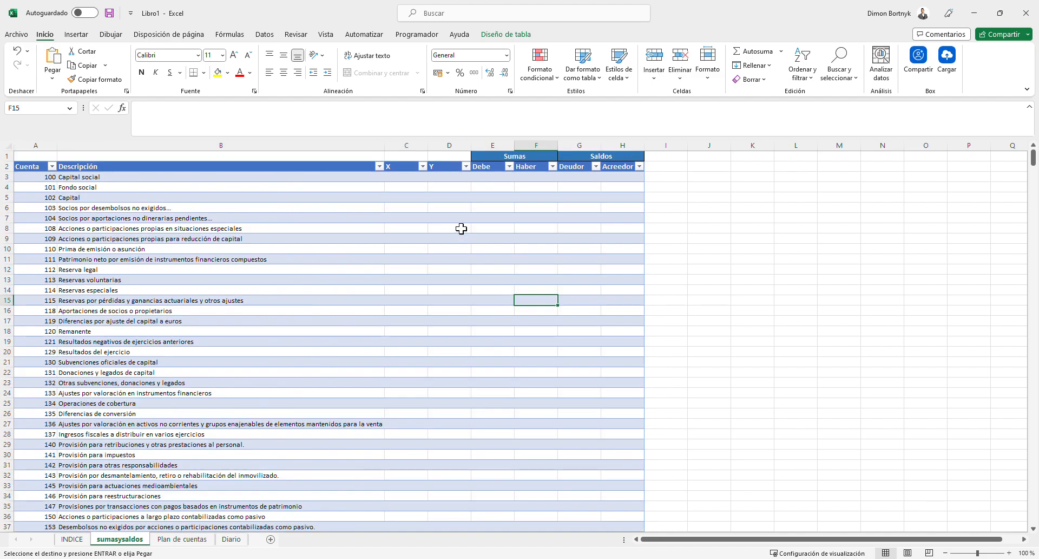
{"action": "left_click", "coordinate": [453, 230]}
{"action": "left_click_drag", "start_coordinate": [536, 229], "coordinate": [533, 219]}
{"action": "left_click", "coordinate": [595, 248]}
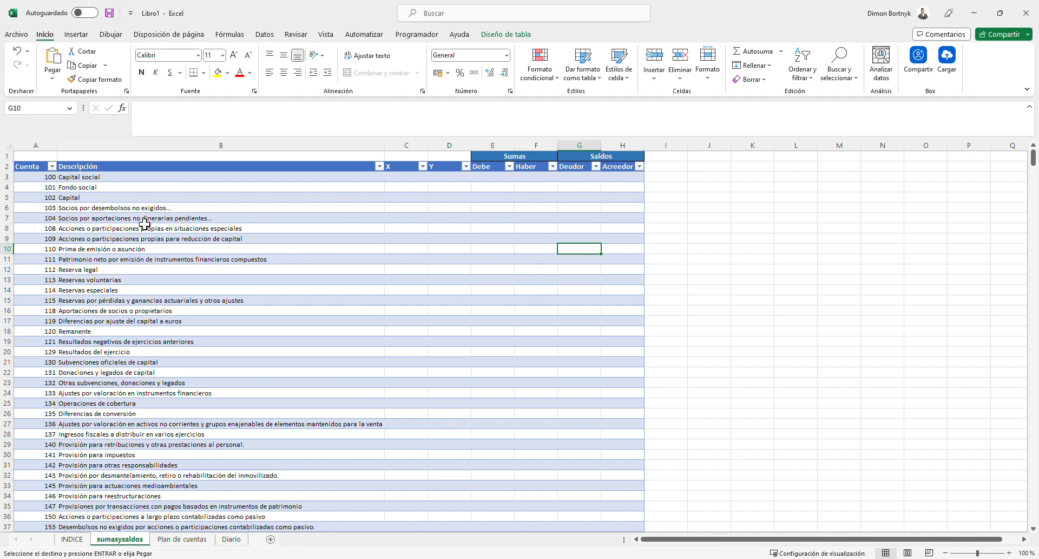
{"action": "left_click", "coordinate": [556, 208]}
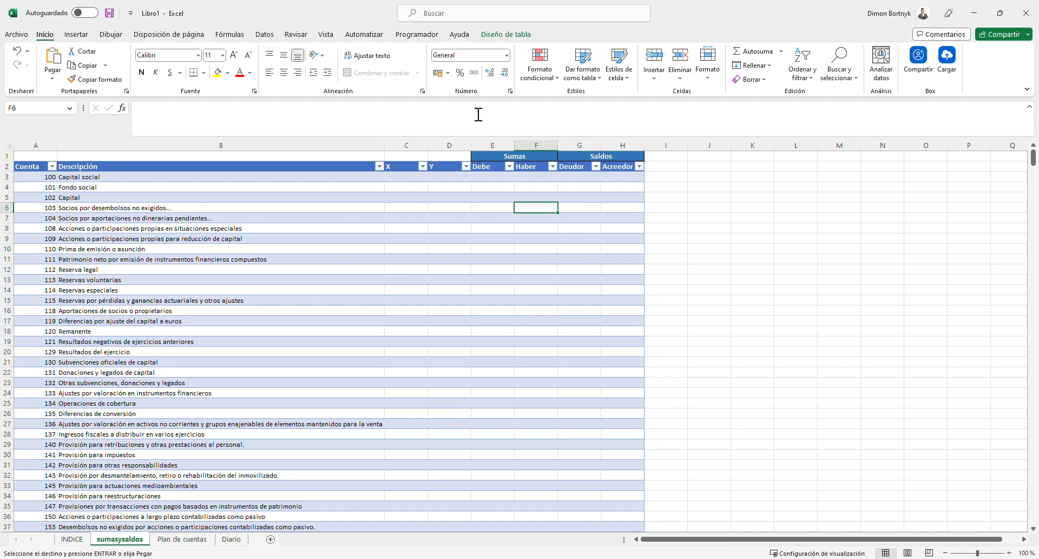
{"action": "key", "text": "alt+Tab"}
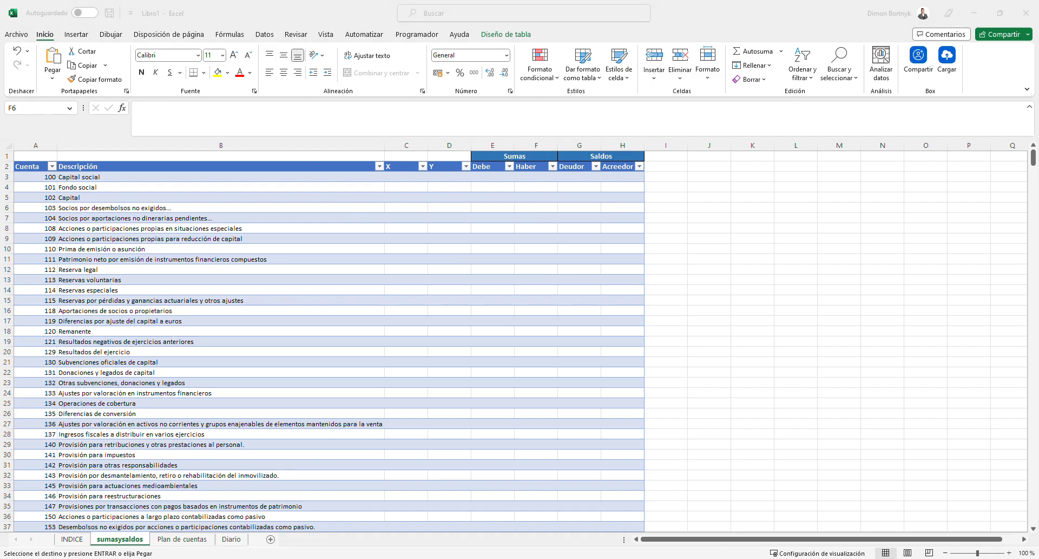
{"action": "left_click", "coordinate": [498, 177]}
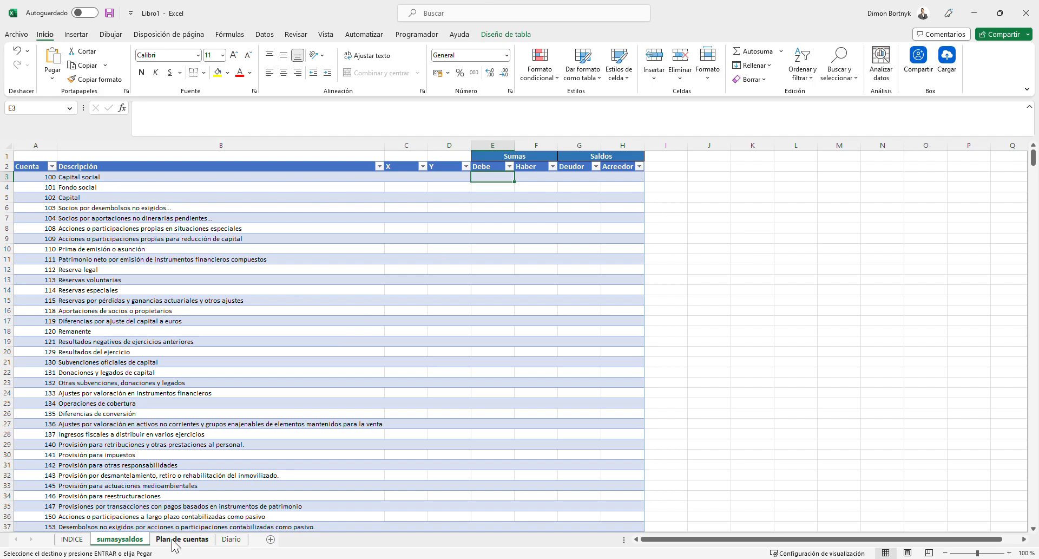
- Move the Diario sheet directly before Plan de cuentas and select its Debe and Haber cells F2:G24
{"action": "left_click", "coordinate": [232, 540]}
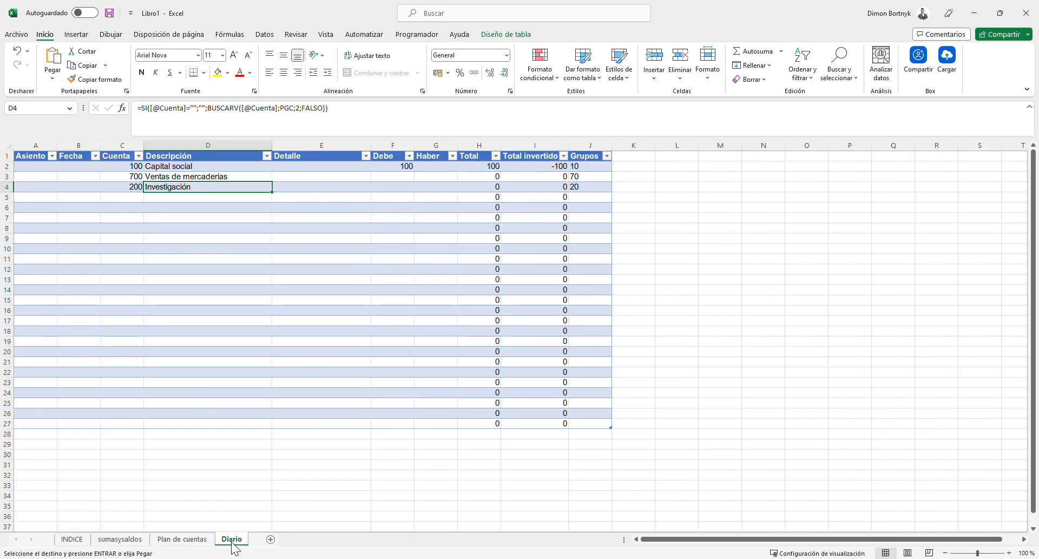
{"action": "left_click_drag", "start_coordinate": [160, 548], "coordinate": [155, 544]}
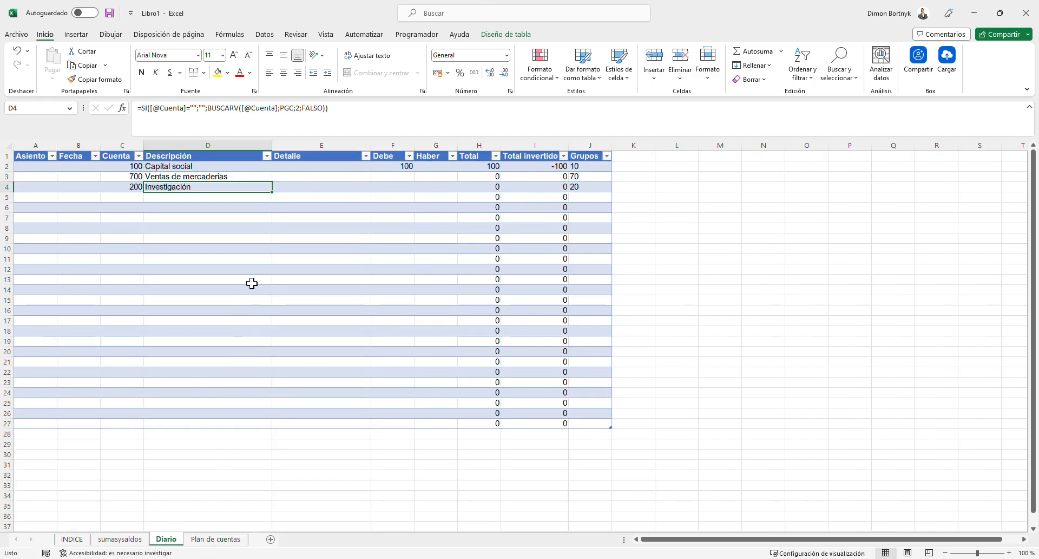
{"action": "left_click", "coordinate": [370, 250]}
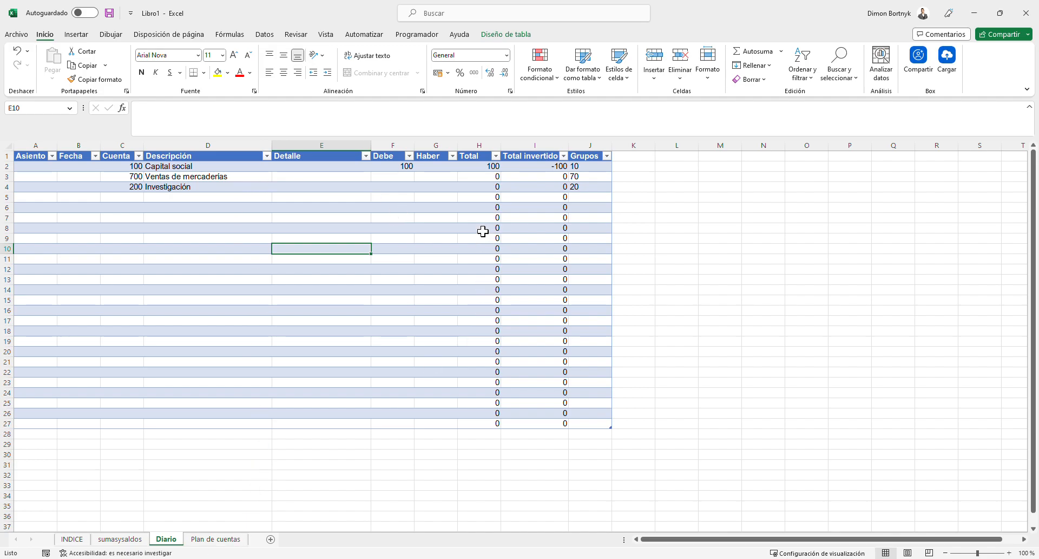
{"action": "left_click_drag", "start_coordinate": [397, 169], "coordinate": [450, 394]}
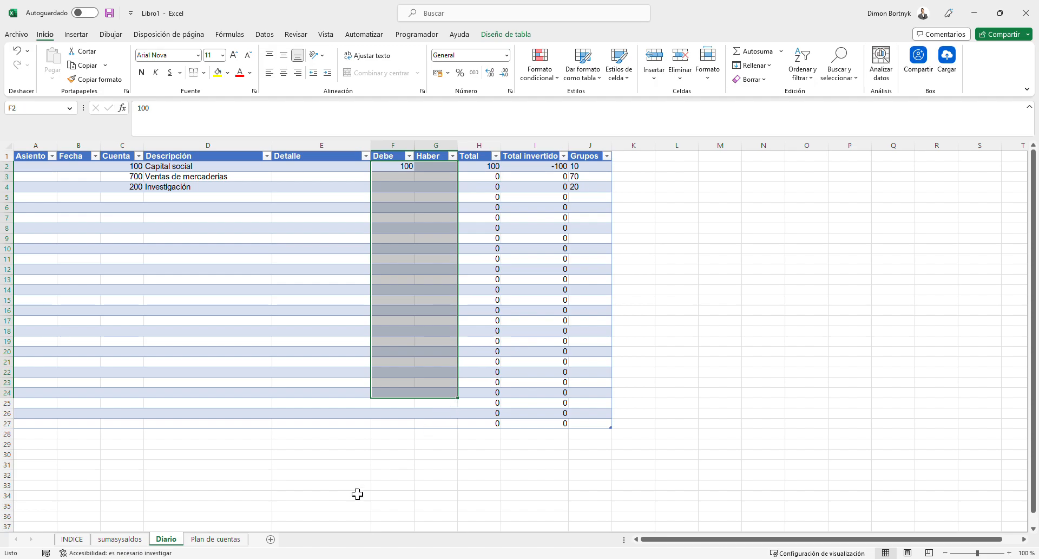
- Reorder the sheets after INDICE as Plan de cuentas, Diario and sumasysaldos, and open the sumasysaldos sheet
{"action": "left_click", "coordinate": [129, 539]}
{"action": "left_click", "coordinate": [219, 539]}
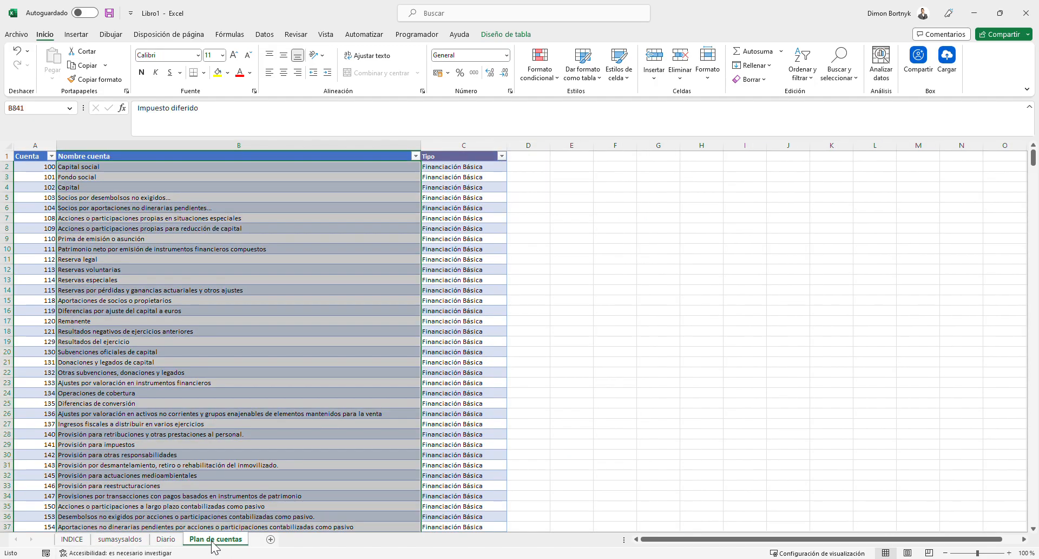
{"action": "left_click_drag", "start_coordinate": [96, 543], "coordinate": [97, 543]}
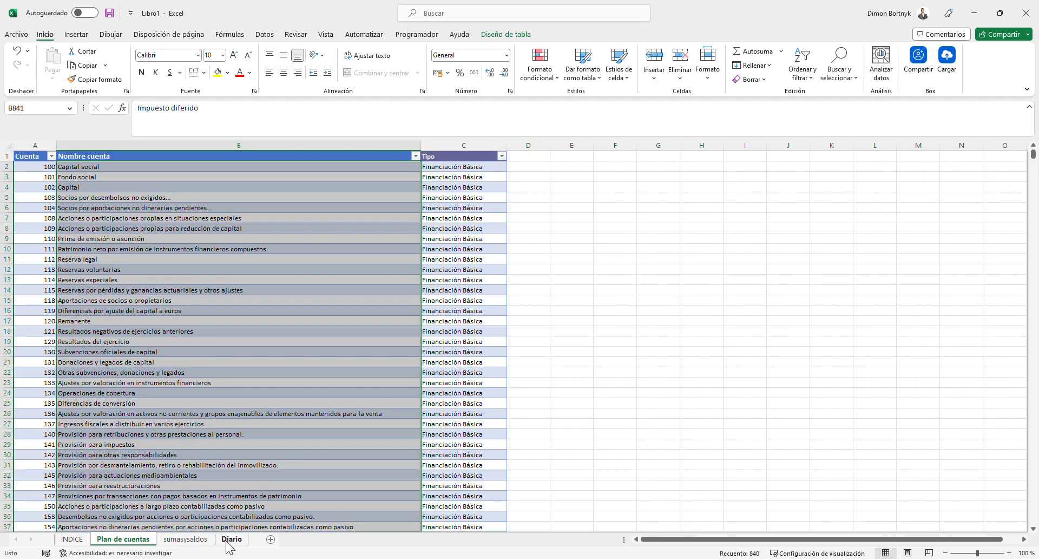
{"action": "left_click", "coordinate": [226, 539]}
{"action": "left_click_drag", "start_coordinate": [228, 545], "coordinate": [179, 543]}
{"action": "left_click", "coordinate": [219, 540]}
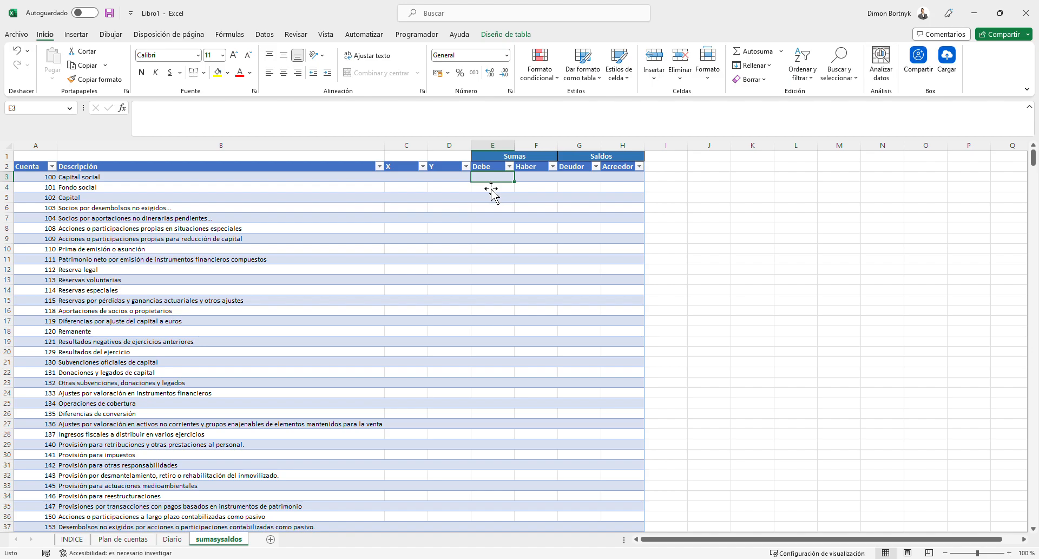
{"action": "type", "text": "=sumar.s"}
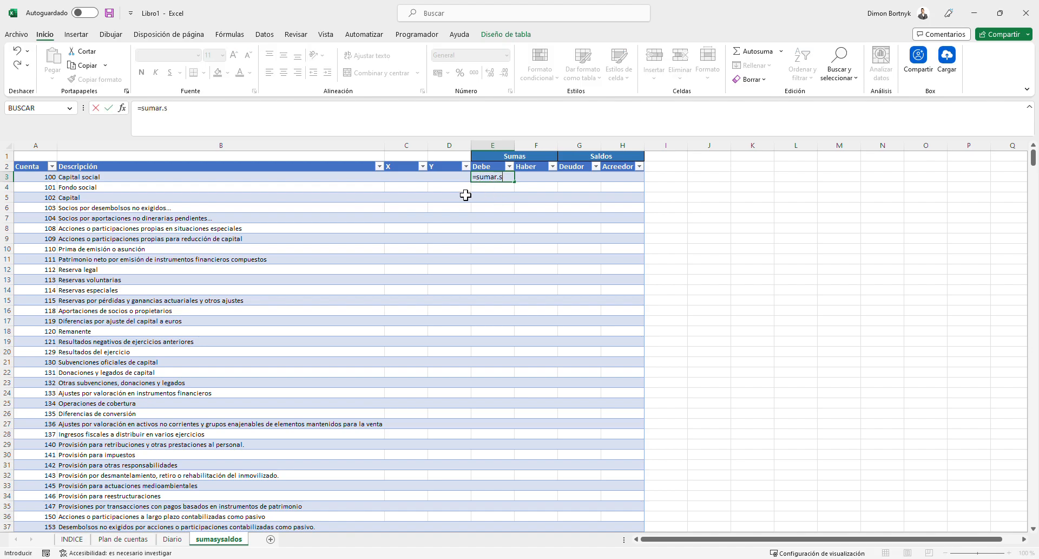
{"action": "type", "text": "i"}
{"action": "key", "text": "Tab"}
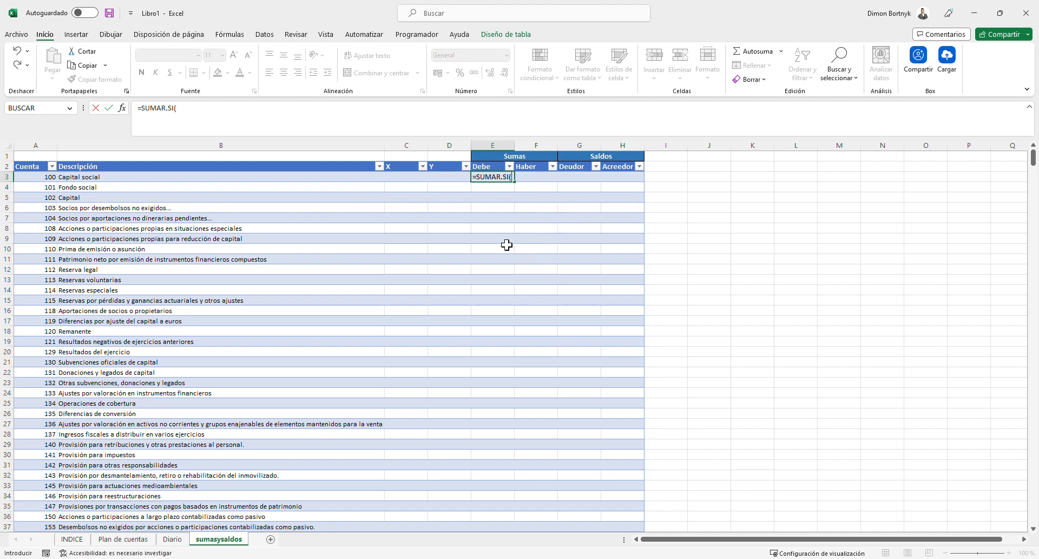
{"action": "left_click", "coordinate": [171, 540]}
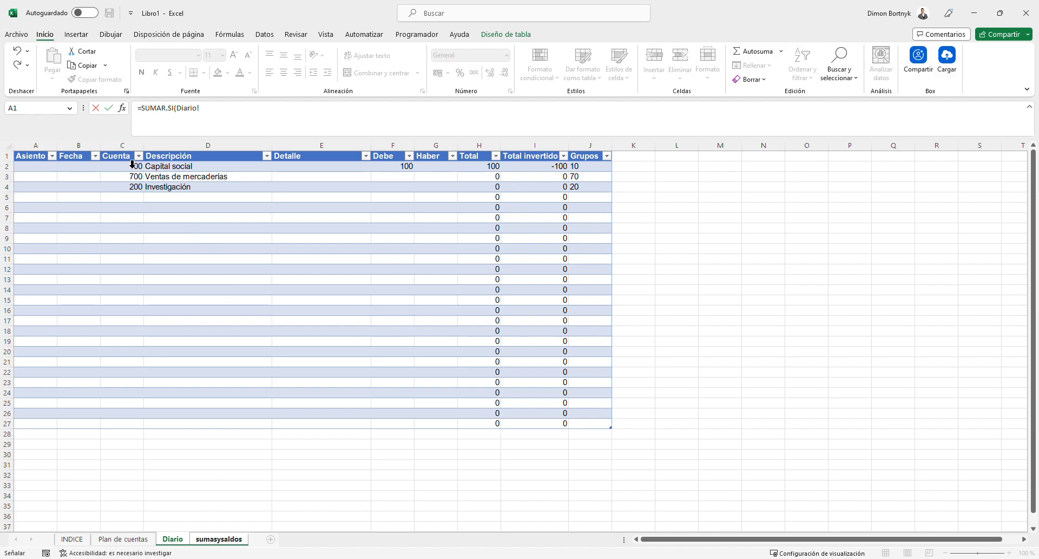
{"action": "left_click", "coordinate": [131, 164]}
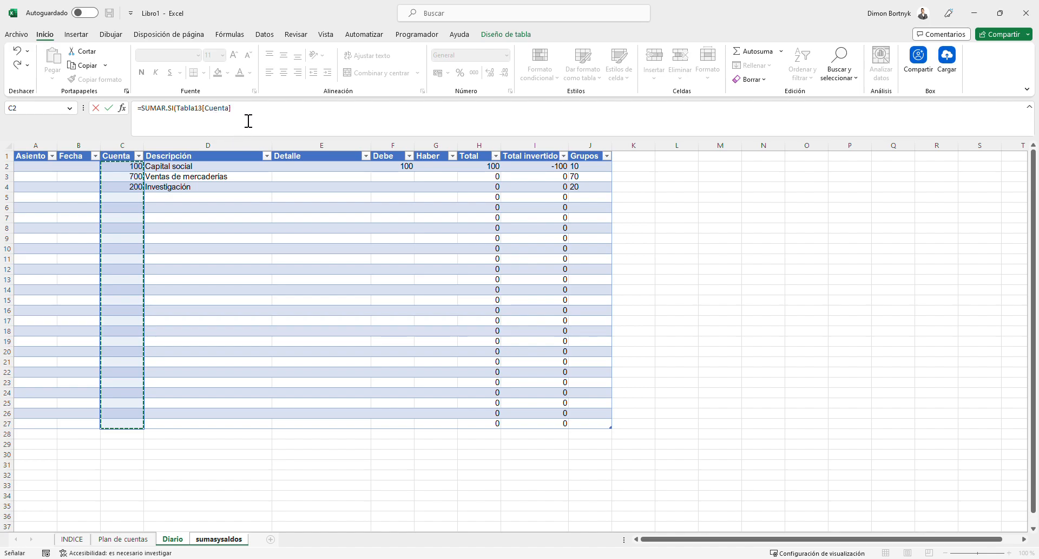
{"action": "key", "text": "Escape"}
{"action": "left_click", "coordinate": [550, 291]}
{"action": "left_click", "coordinate": [502, 179]}
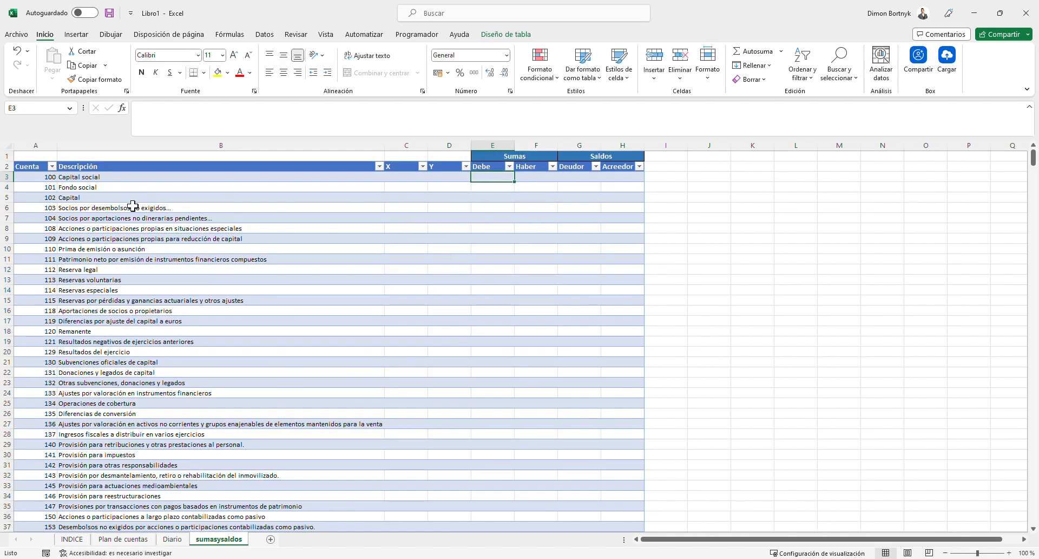
{"action": "left_click_drag", "start_coordinate": [46, 166], "coordinate": [629, 176]}
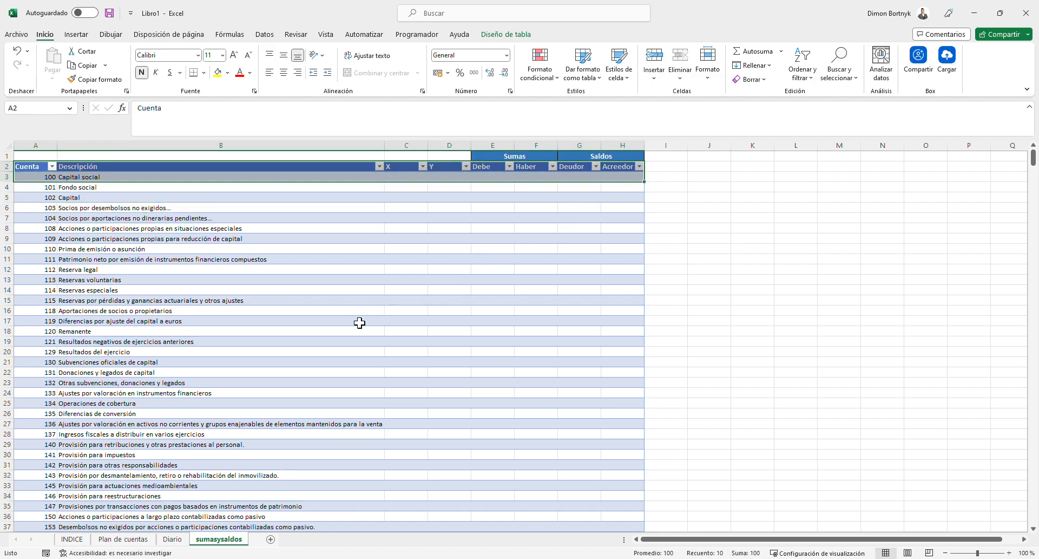
- Rename the journal table on the Diario sheet as diario
{"action": "left_click", "coordinate": [173, 538]}
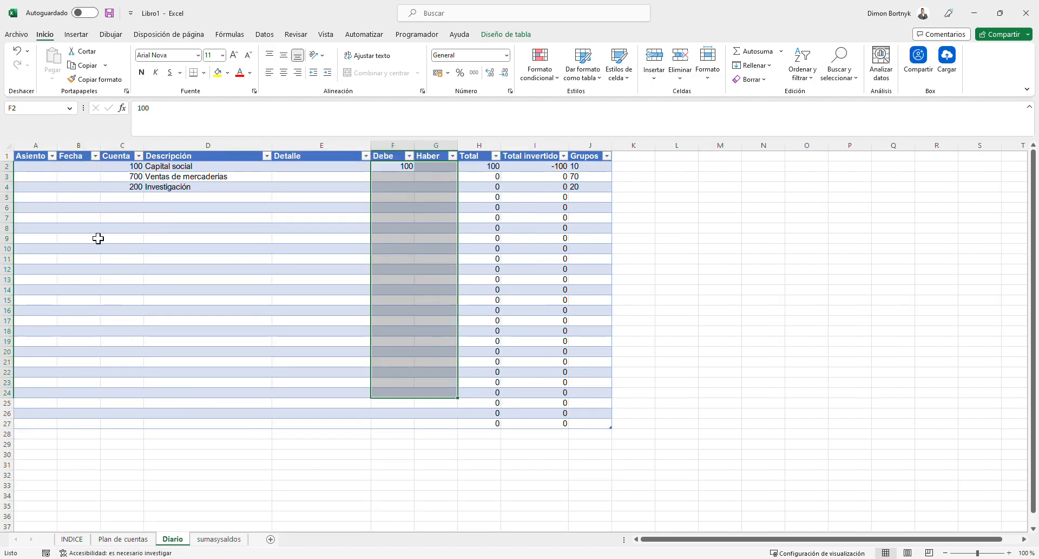
{"action": "left_click", "coordinate": [78, 197]}
{"action": "left_click", "coordinate": [40, 157]}
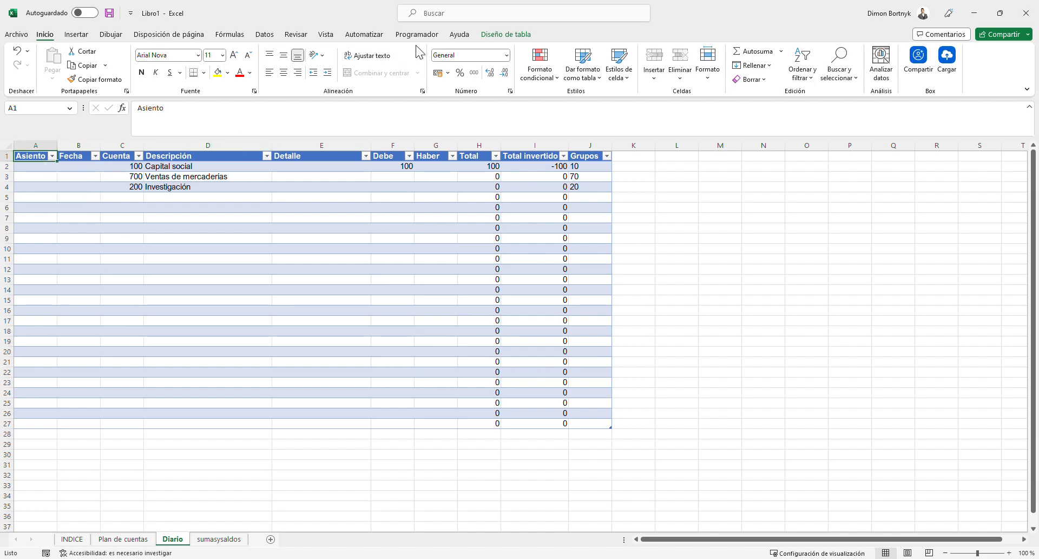
{"action": "left_click", "coordinate": [501, 35]}
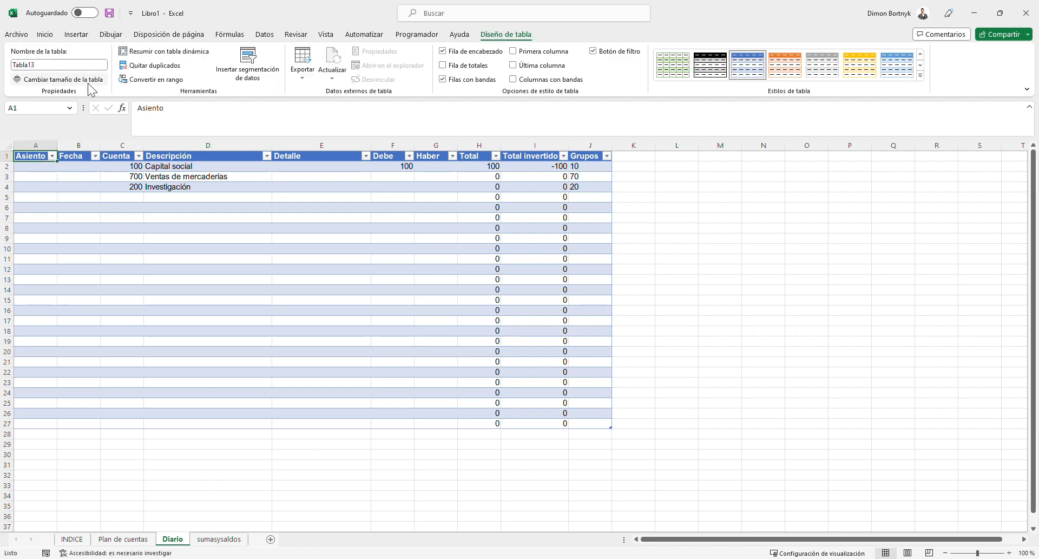
{"action": "left_click", "coordinate": [77, 66]}
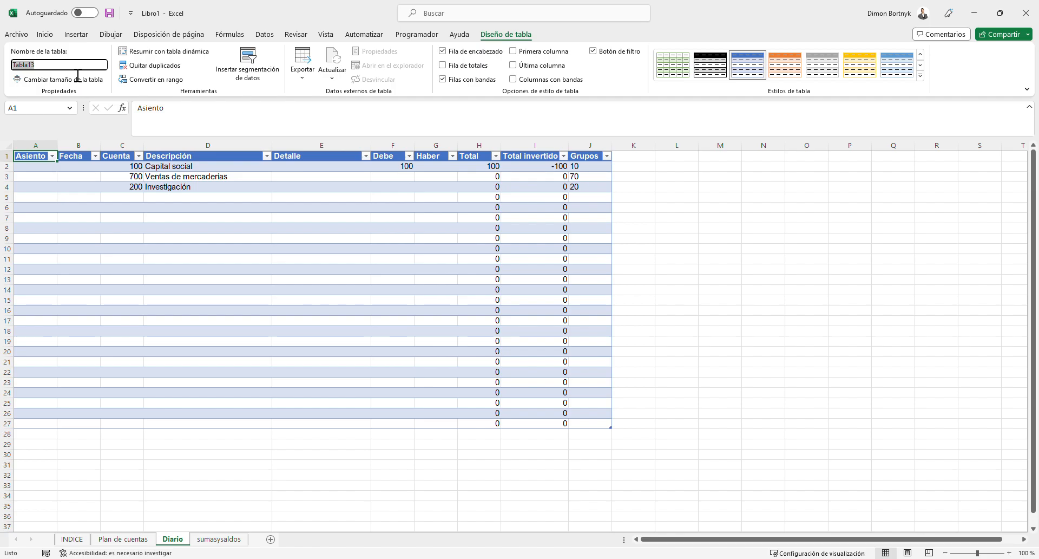
{"action": "key", "text": "BackSpace"}
{"action": "key", "text": "Return"}
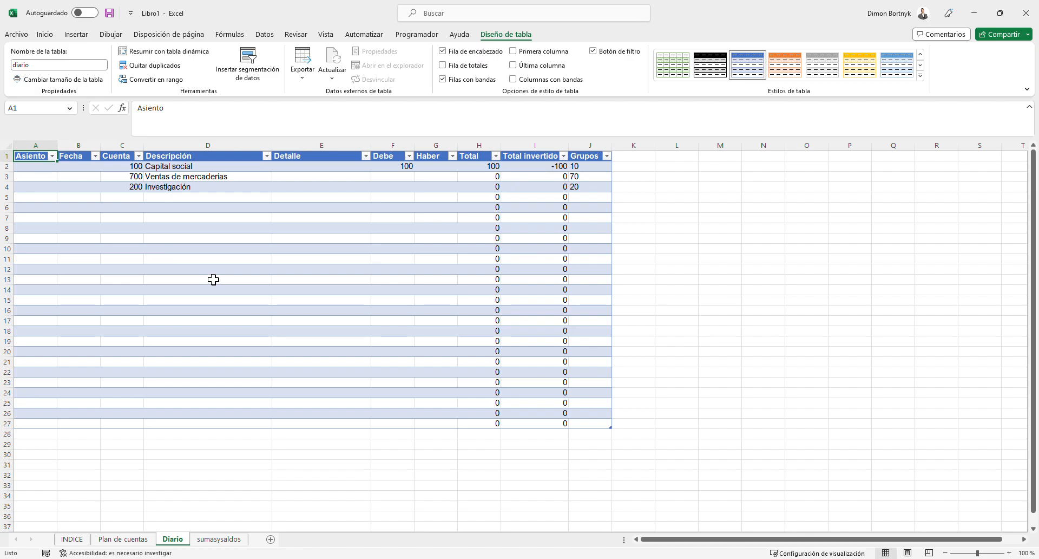
- Rename the trial balance table on the sumasysaldos sheet as sumasysaldos
{"action": "left_click", "coordinate": [235, 543]}
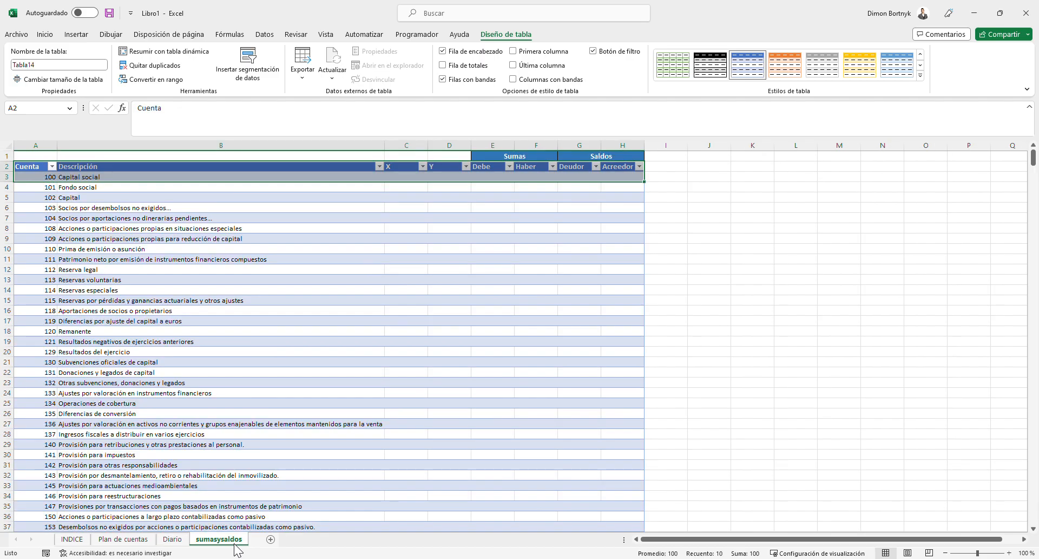
{"action": "left_click", "coordinate": [250, 332]}
{"action": "left_click", "coordinate": [44, 167]}
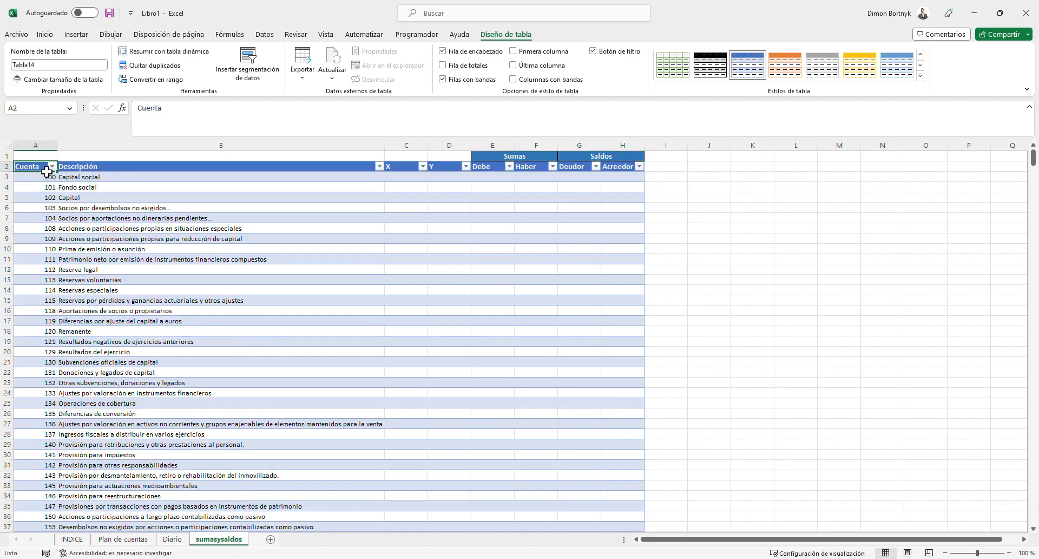
{"action": "left_click", "coordinate": [65, 65]}
{"action": "type", "text": "sumasysaldos"}
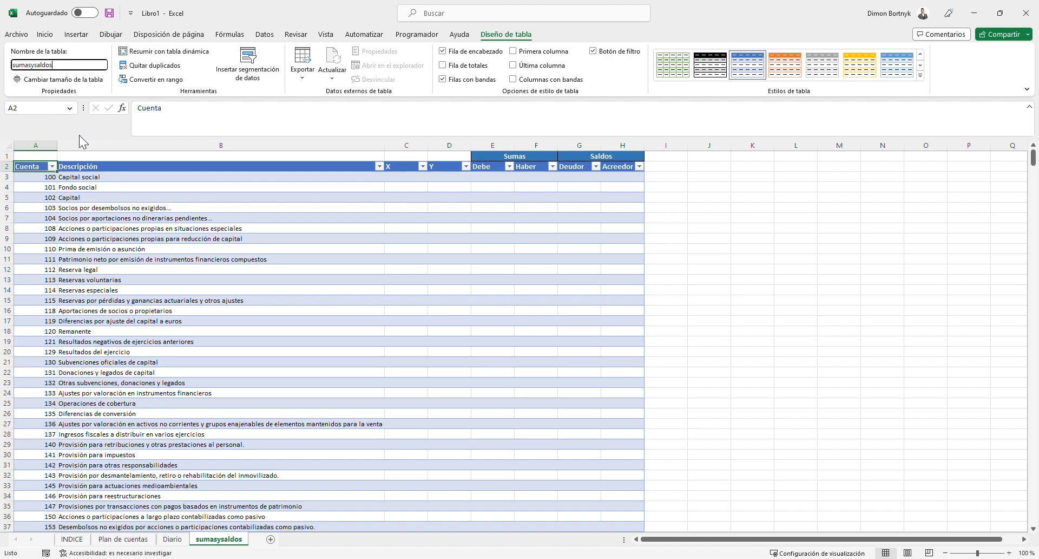
{"action": "left_click", "coordinate": [147, 218]}
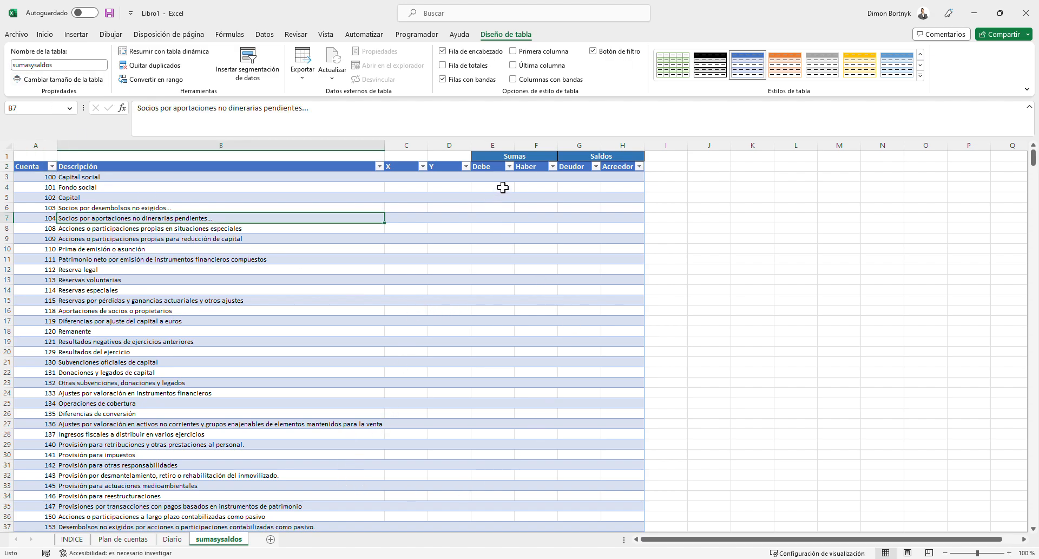
{"action": "left_click", "coordinate": [502, 178]}
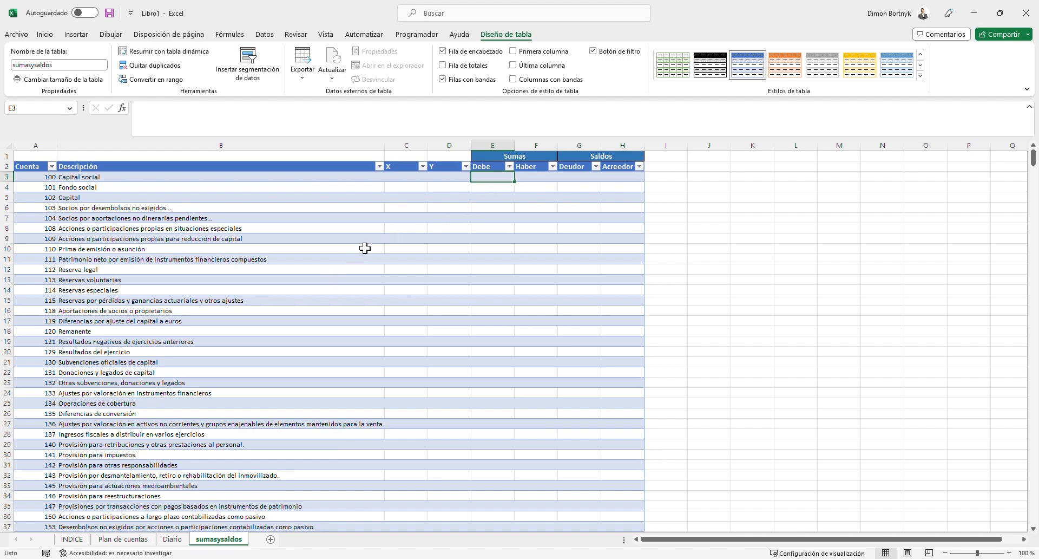
{"action": "type", "text": "=sumar."}
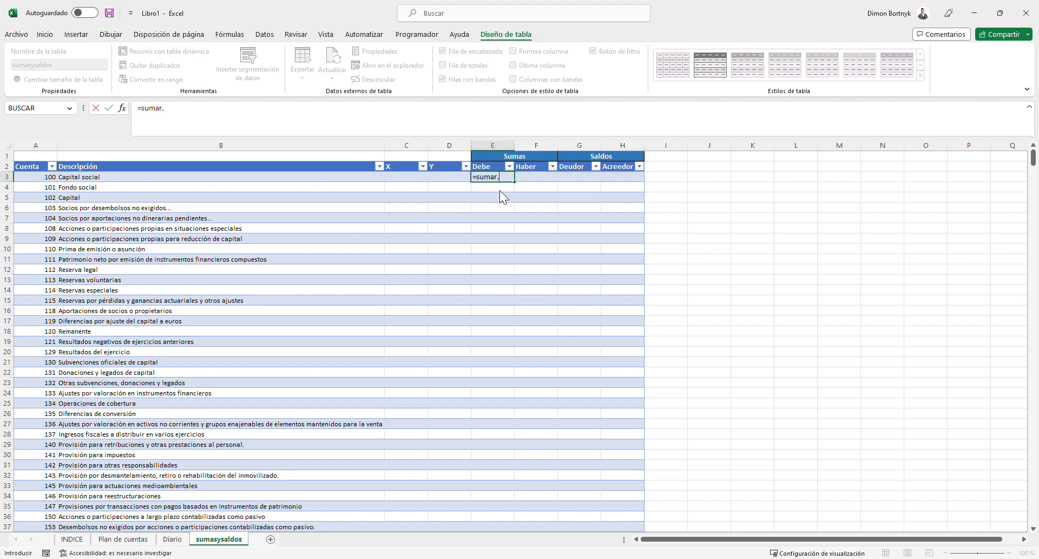
{"action": "type", "text": "si"}
{"action": "key", "text": "Tab"}
{"action": "left_click", "coordinate": [172, 539]}
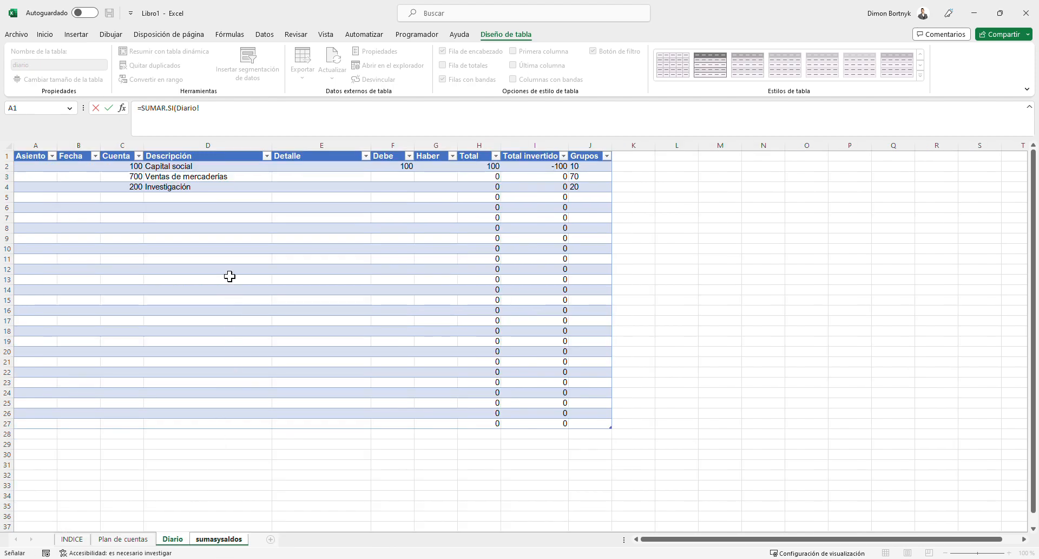
{"action": "left_click", "coordinate": [126, 165]}
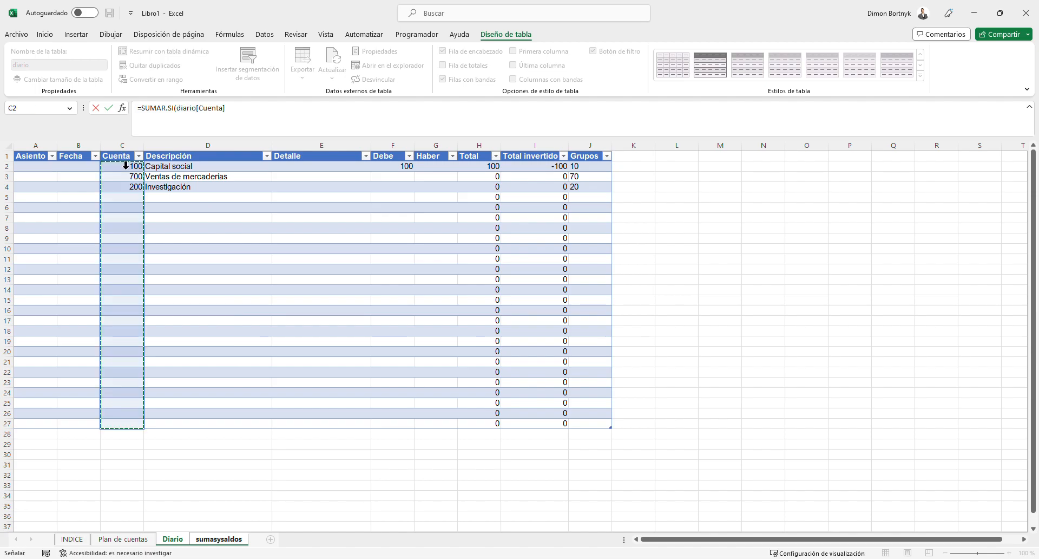
{"action": "type", "text": ";"}
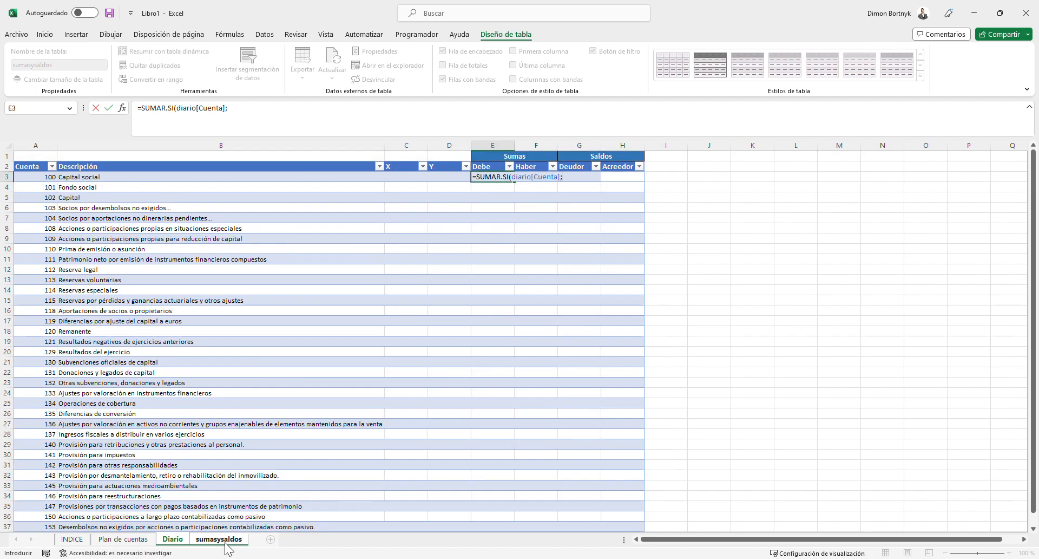
{"action": "left_click", "coordinate": [220, 539]}
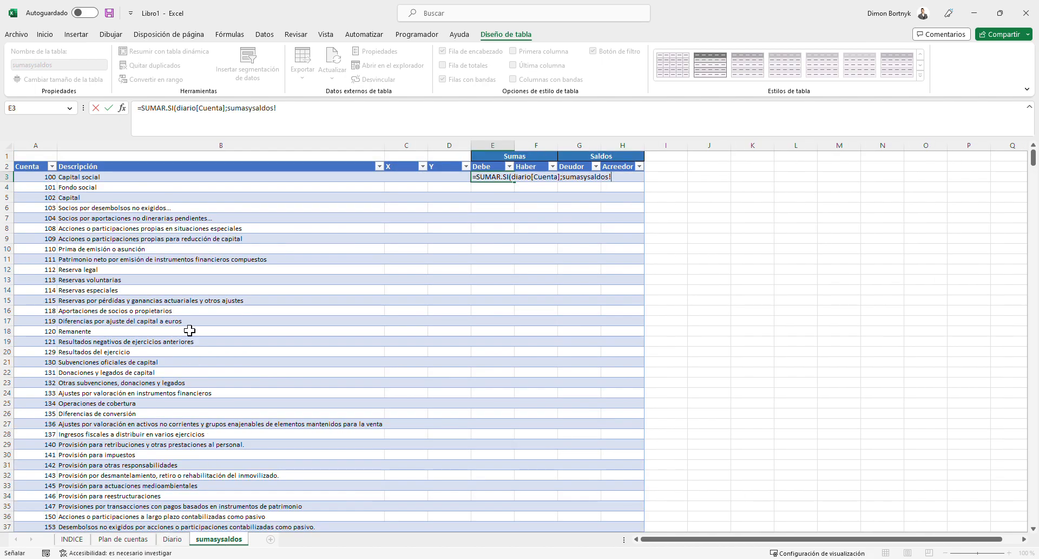
{"action": "left_click", "coordinate": [49, 183]}
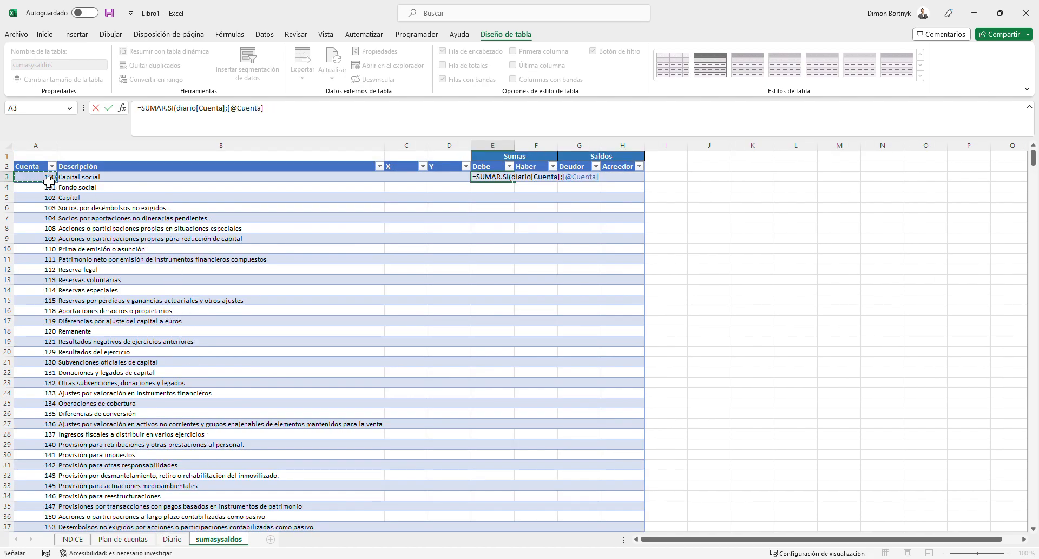
{"action": "type", "text": ";"}
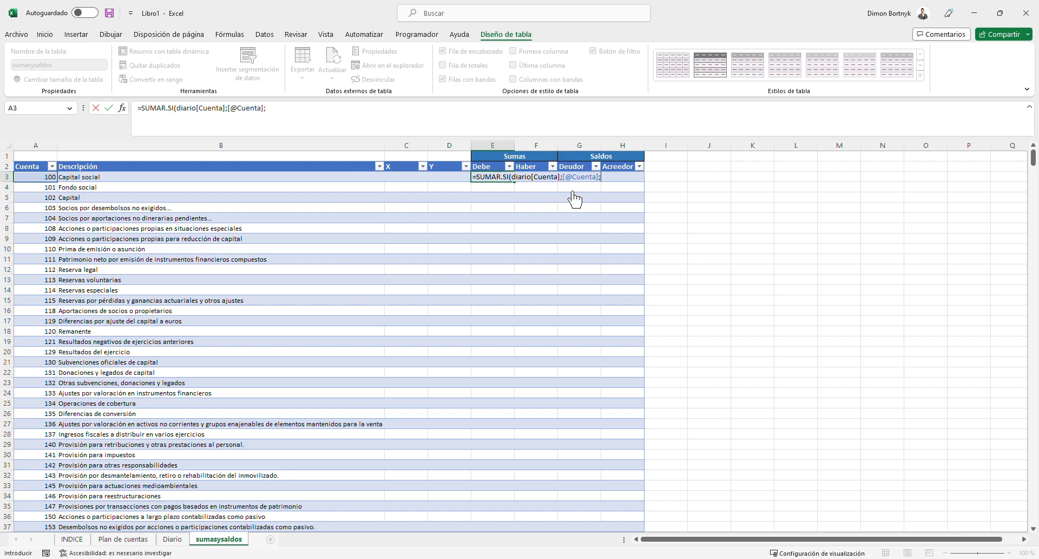
{"action": "left_click", "coordinate": [177, 539]}
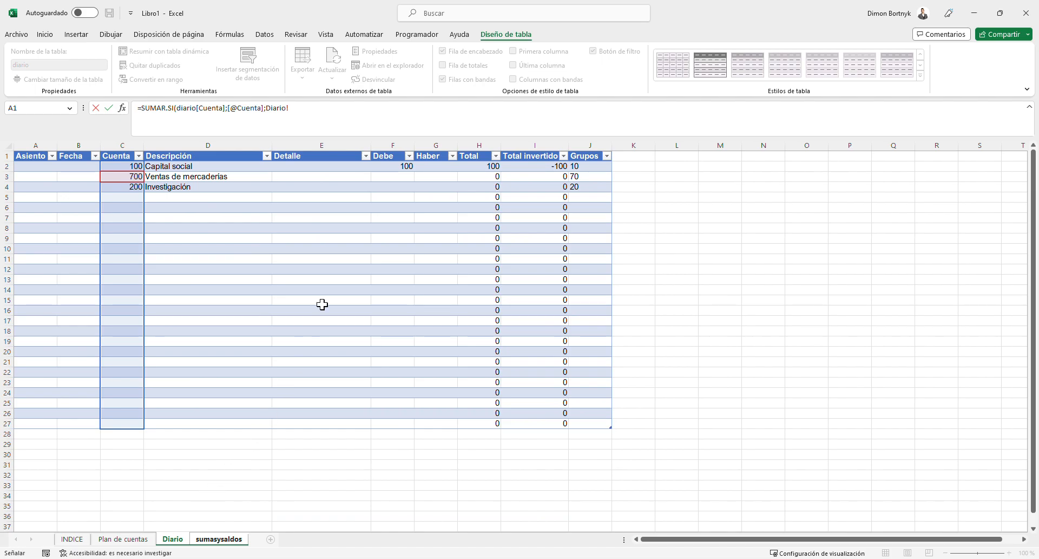
{"action": "left_click", "coordinate": [398, 164]}
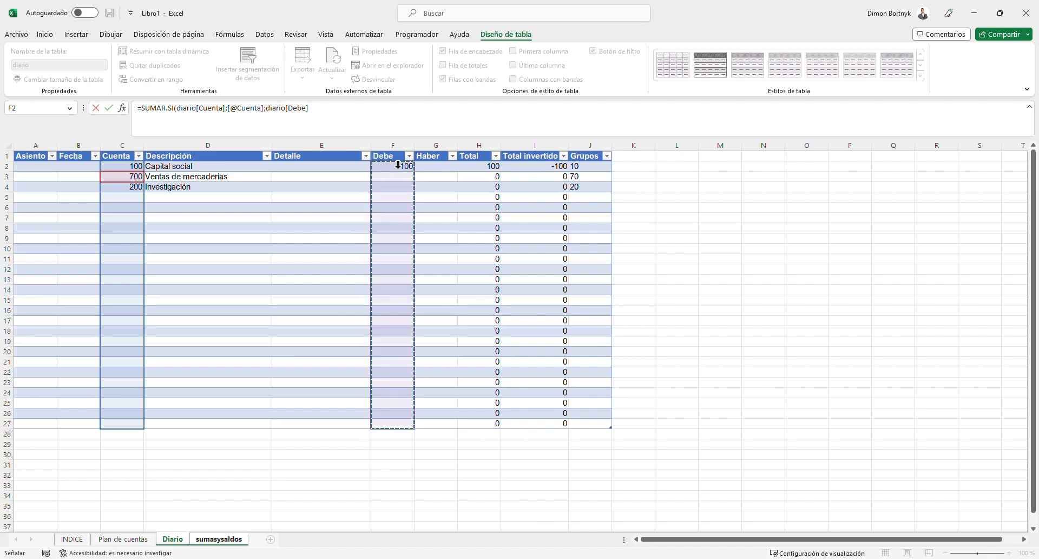
{"action": "type", "text": ")"}
{"action": "key", "text": "Return"}
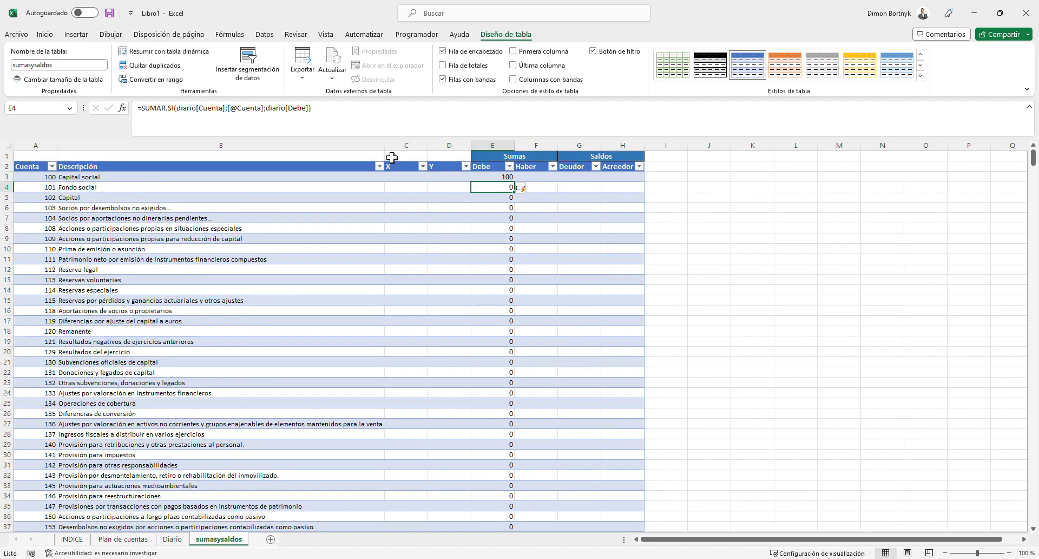
{"action": "left_click", "coordinate": [551, 302]}
{"action": "left_click_drag", "start_coordinate": [87, 183], "coordinate": [501, 187]}
{"action": "left_click", "coordinate": [505, 291]}
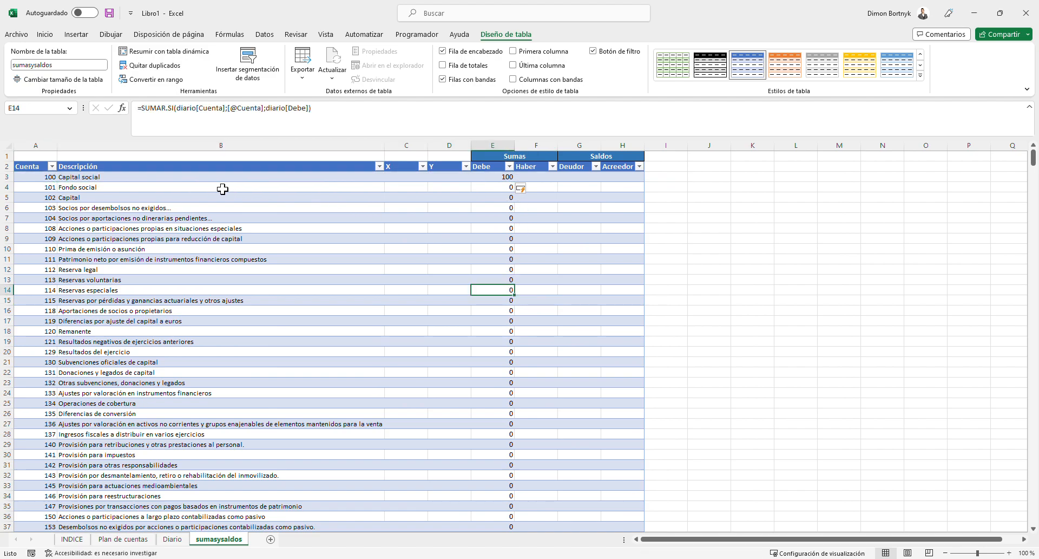
{"action": "left_click", "coordinate": [511, 178]}
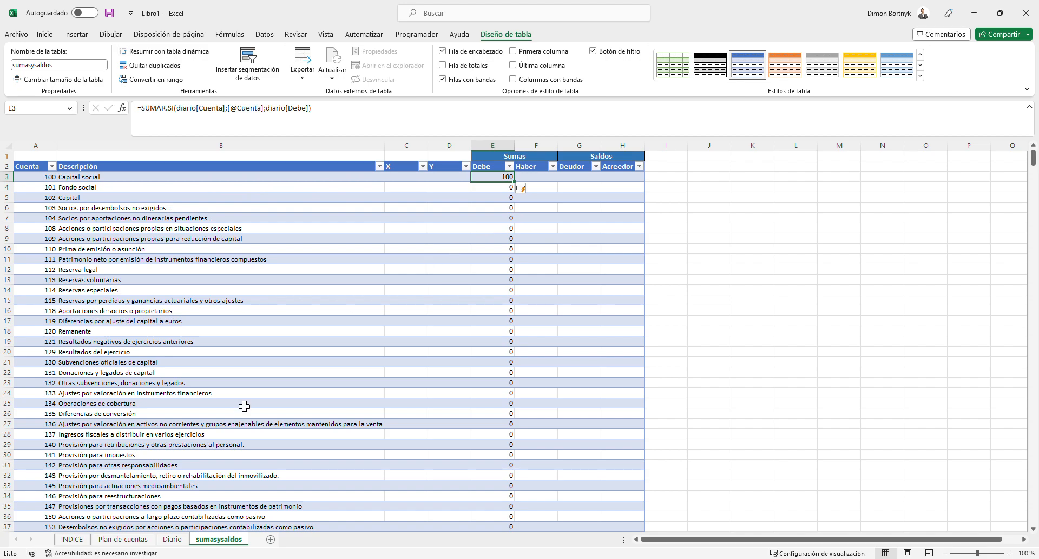
- Apply the thousands separator number style to the Debe, Haber, Total and Total invertido cells F2:I27 on the Diario sheet
{"action": "left_click", "coordinate": [172, 539]}
{"action": "mouse_move", "coordinate": [480, 167]}
{"action": "left_mouse_down"}
{"action": "mouse_move", "coordinate": [144, 167]}
{"action": "mouse_move", "coordinate": [487, 167]}
{"action": "left_mouse_up"}
{"action": "left_click", "coordinate": [479, 259]}
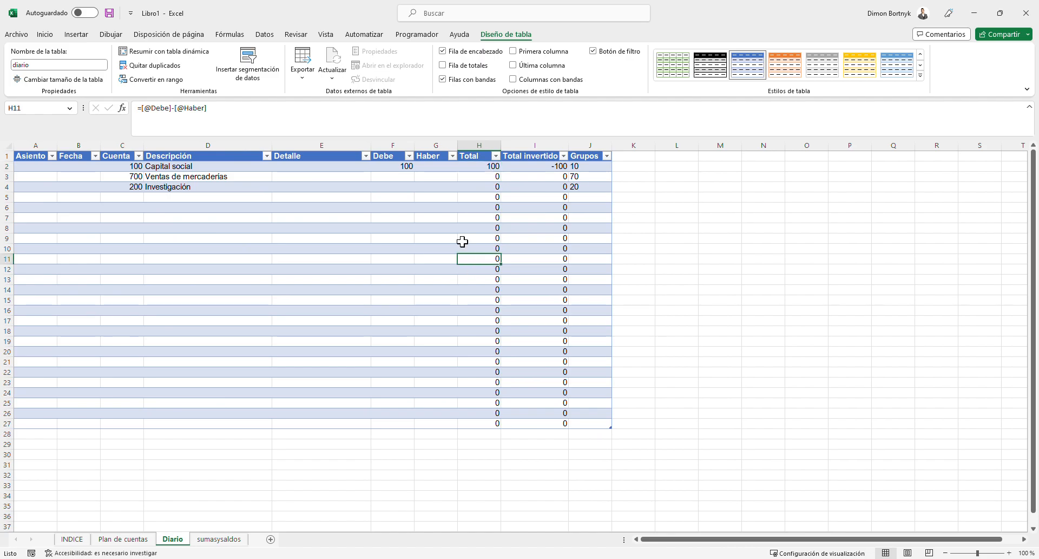
{"action": "left_click_drag", "start_coordinate": [399, 172], "coordinate": [548, 424]}
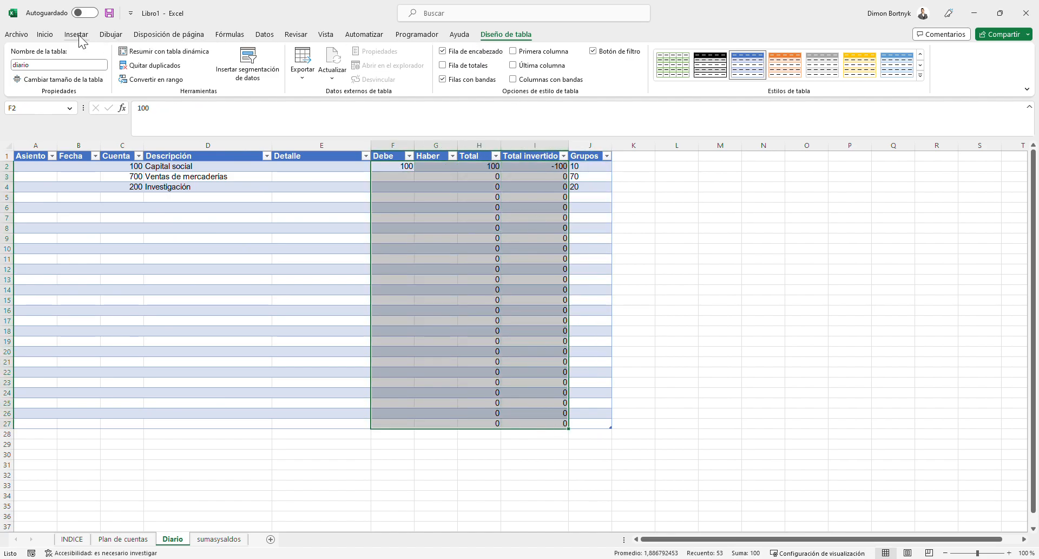
{"action": "left_click", "coordinate": [45, 35]}
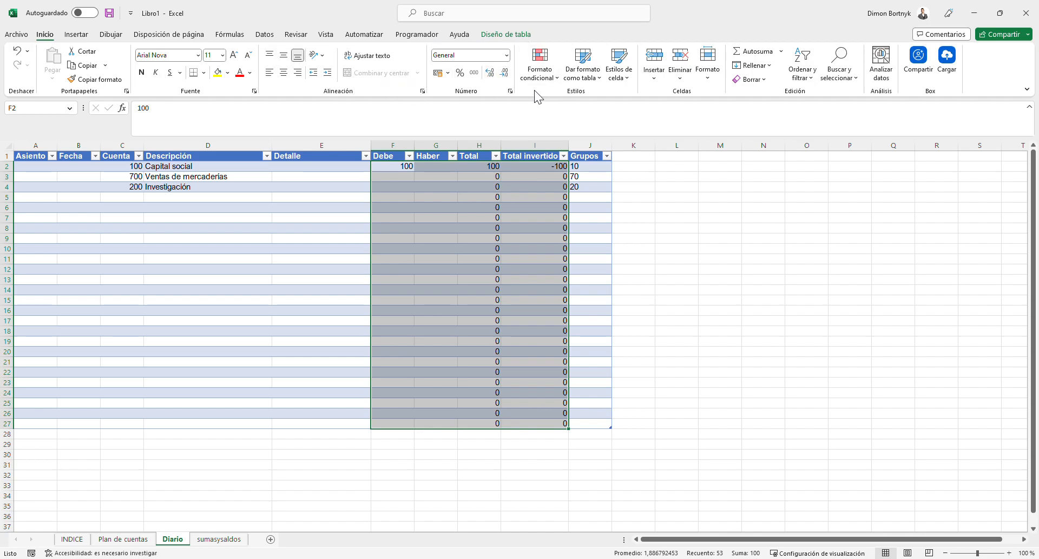
{"action": "left_click", "coordinate": [474, 73]}
{"action": "left_click", "coordinate": [633, 321]}
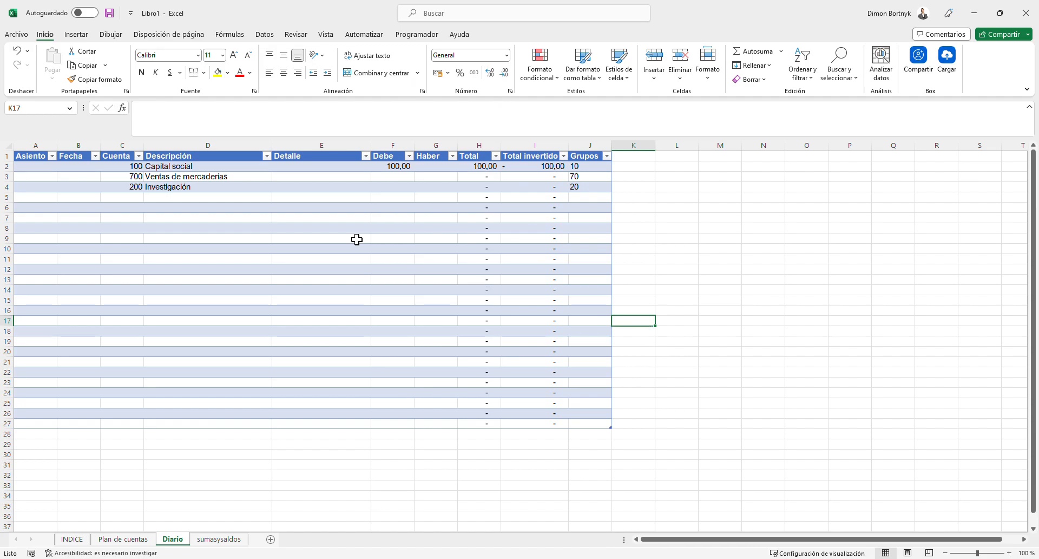
- Add a journal entry in row 5 of the Diario sheet with Cuenta 100 and a Debe amount of 300
{"action": "left_click", "coordinate": [143, 198]}
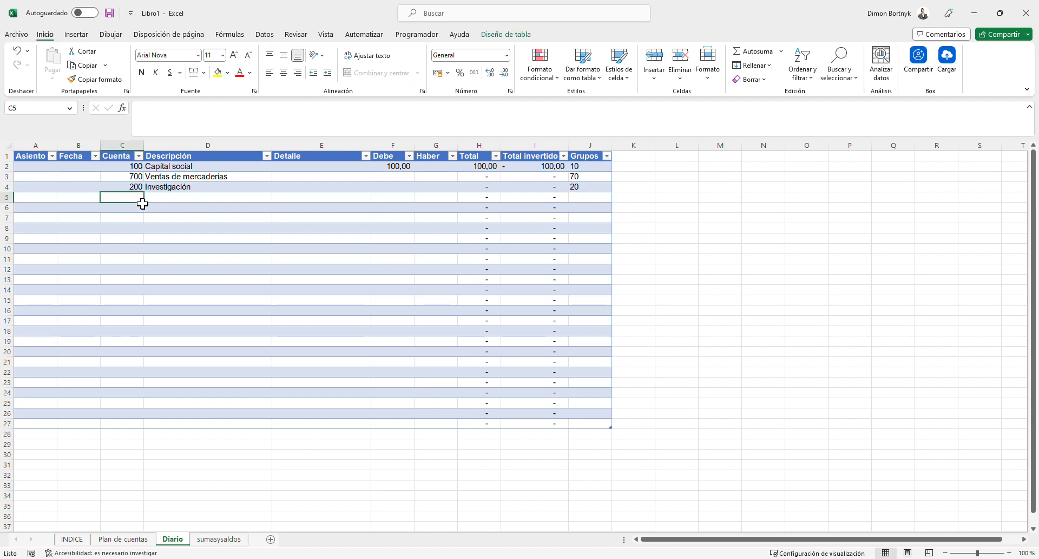
{"action": "type", "text": "100"}
{"action": "key", "text": "Return"}
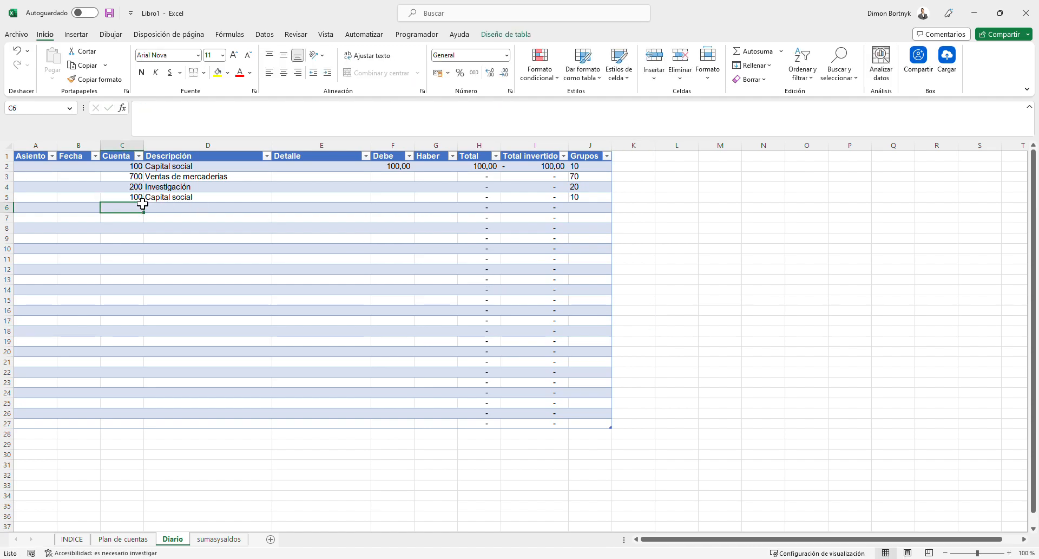
{"action": "key", "text": "Up"}
{"action": "key", "text": "Right"}
{"action": "key", "text": "Right"}
{"action": "key", "text": "Right"}
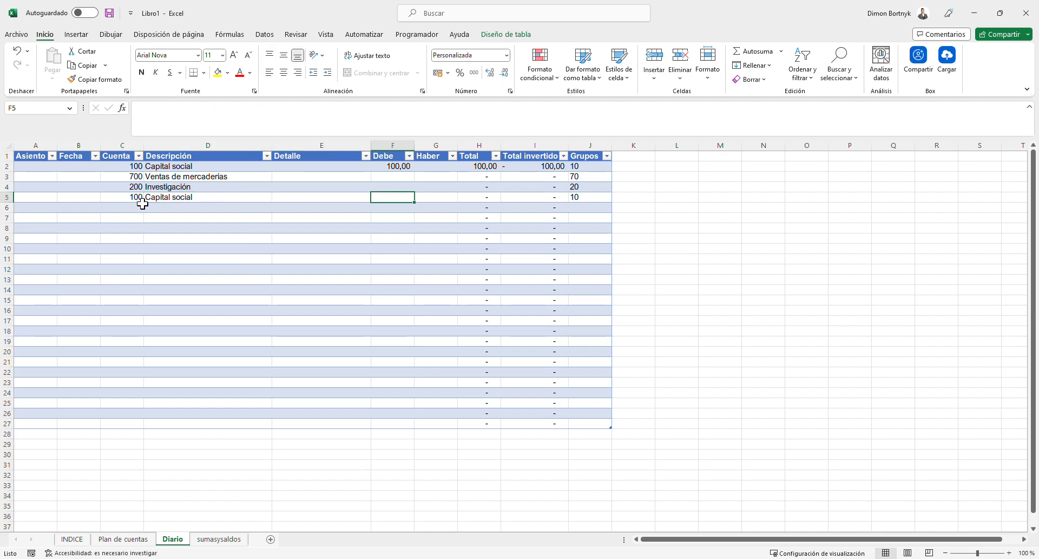
{"action": "type", "text": "300"}
{"action": "key", "text": "Return"}
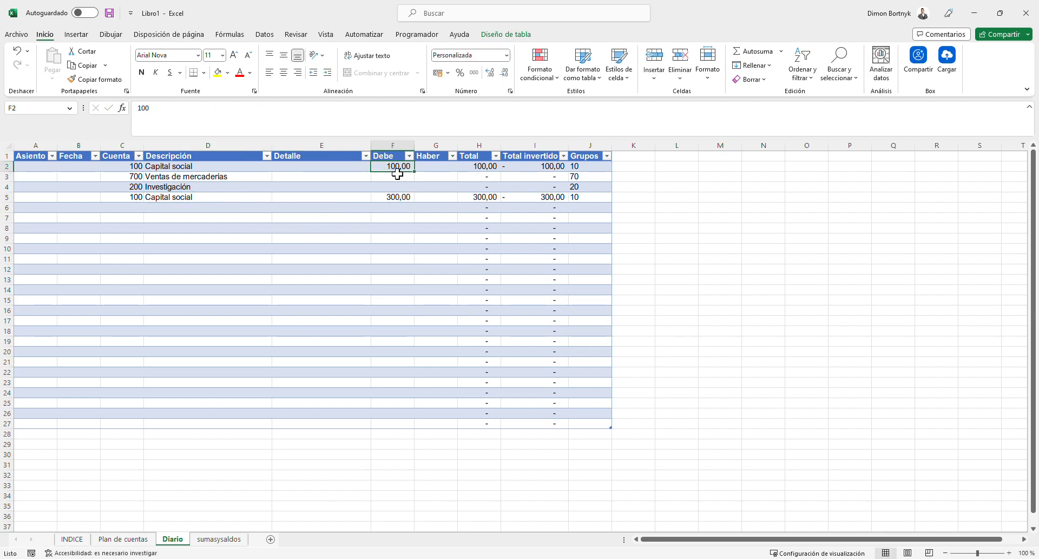
- Compare the Debe amounts for account 100 on the Diario sheet with its Debe sum on the sumasysaldos sheet
{"action": "left_click_drag", "start_coordinate": [397, 167], "coordinate": [397, 198]}
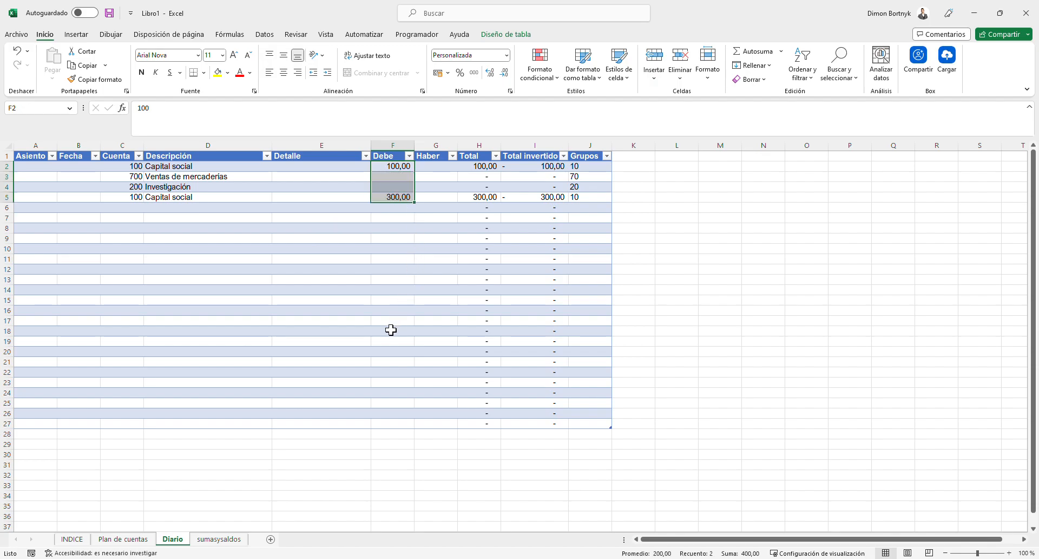
{"action": "left_click", "coordinate": [406, 169]}
{"action": "left_click", "coordinate": [407, 195]}
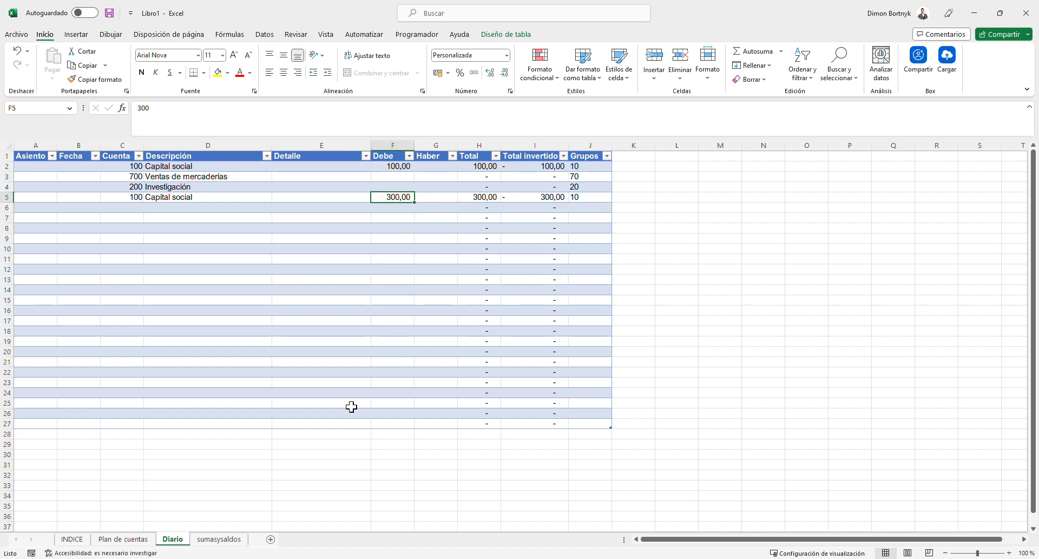
{"action": "left_click", "coordinate": [226, 539]}
{"action": "left_click", "coordinate": [543, 249]}
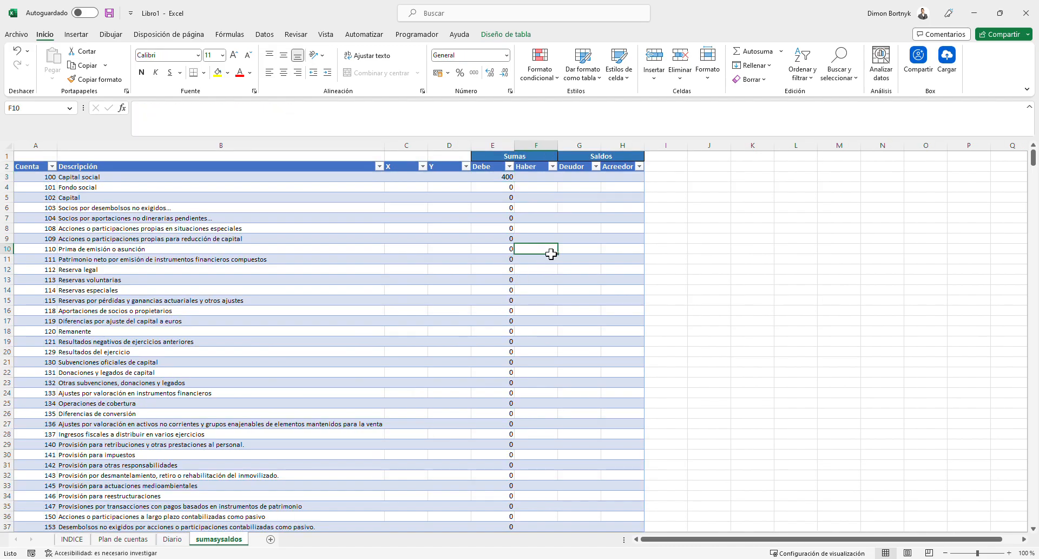
{"action": "left_click", "coordinate": [513, 178]}
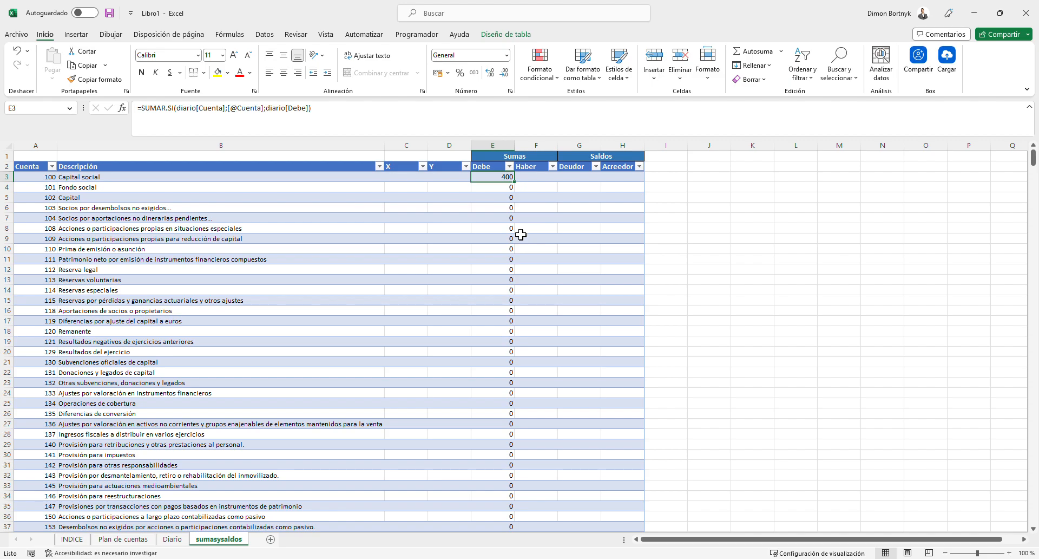
{"action": "left_click", "coordinate": [512, 238]}
{"action": "left_click", "coordinate": [509, 181]}
{"action": "left_click", "coordinate": [543, 207]}
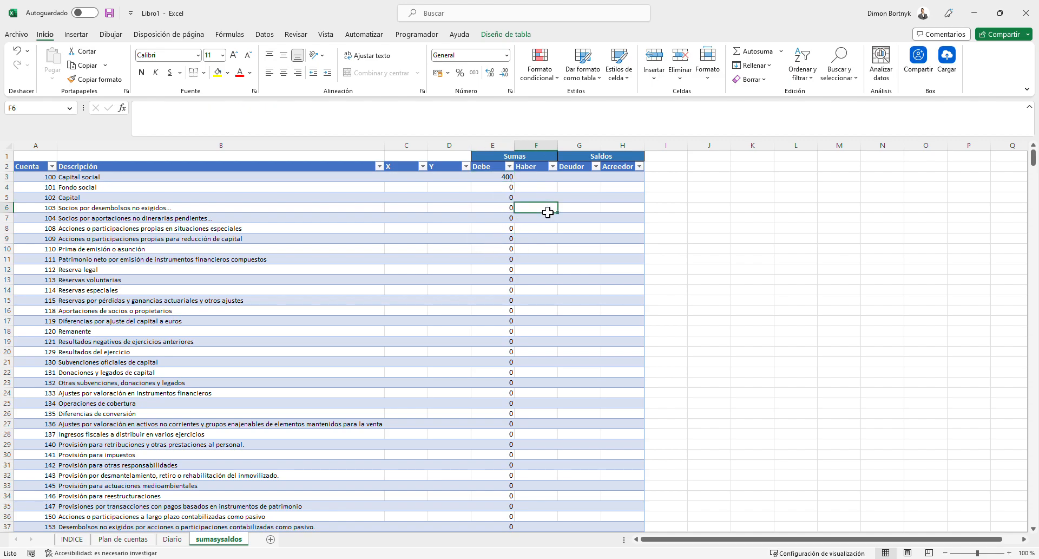
{"action": "left_click", "coordinate": [541, 181]}
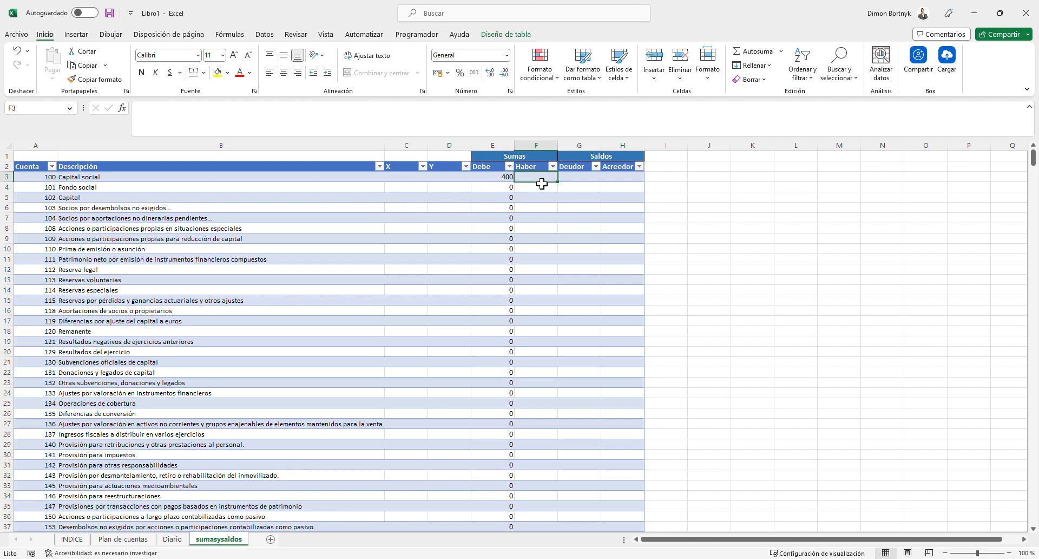
{"action": "type", "text": "=sumar."}
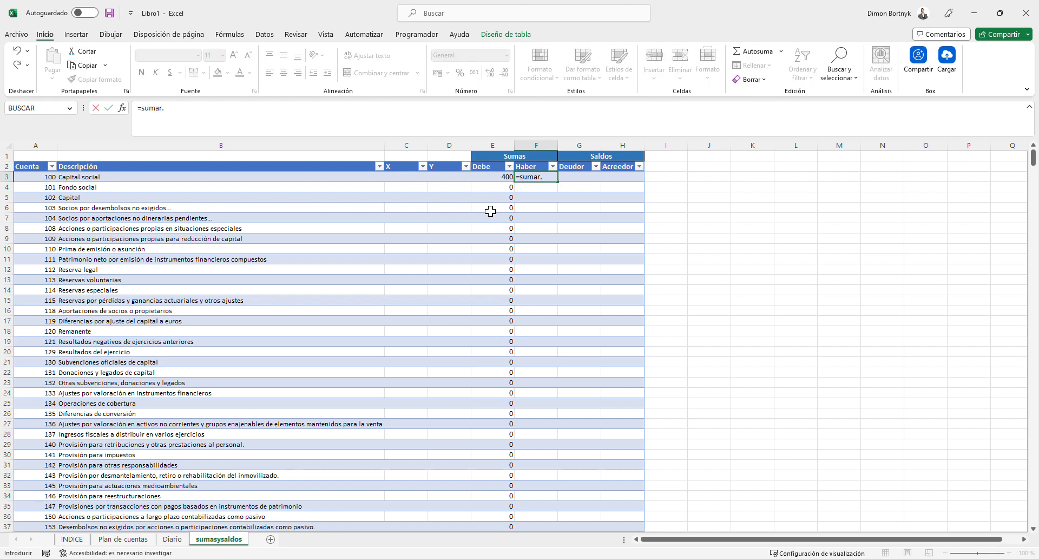
{"action": "double_click", "coordinate": [537, 187]}
{"action": "left_click", "coordinate": [173, 539]}
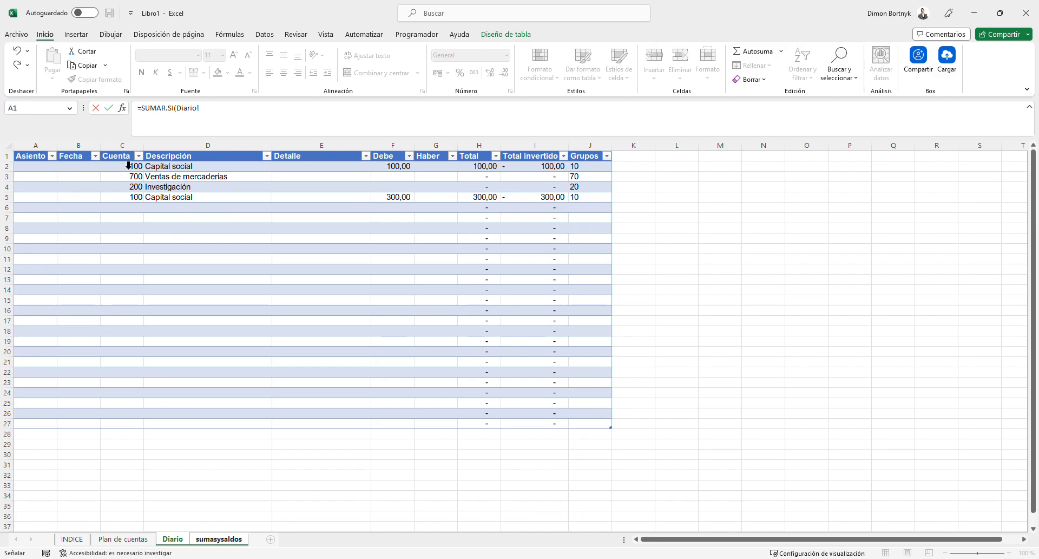
{"action": "left_click", "coordinate": [129, 165]}
{"action": "type", "text": ";"}
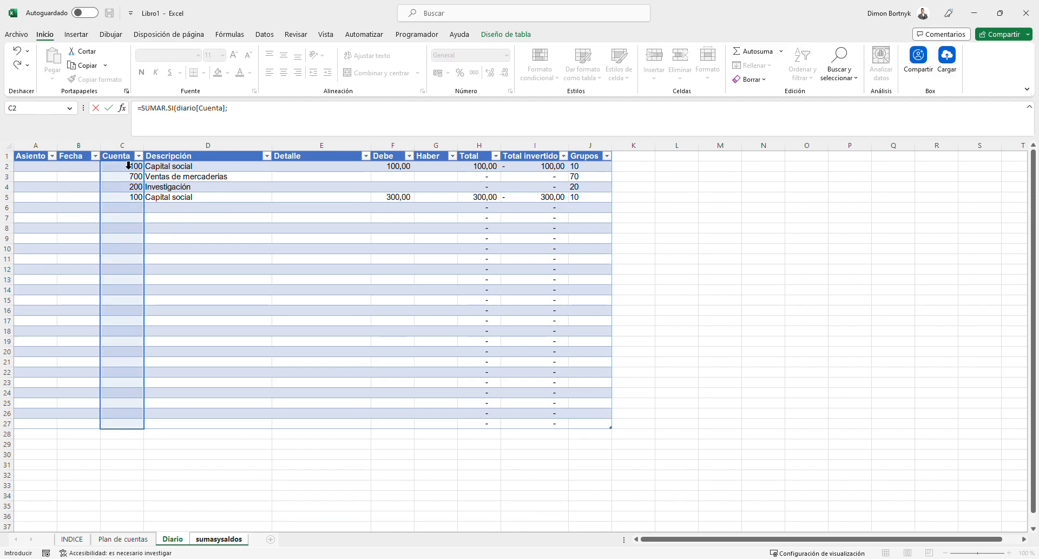
{"action": "left_click", "coordinate": [222, 539]}
{"action": "left_click", "coordinate": [50, 180]}
{"action": "type", "text": ";"}
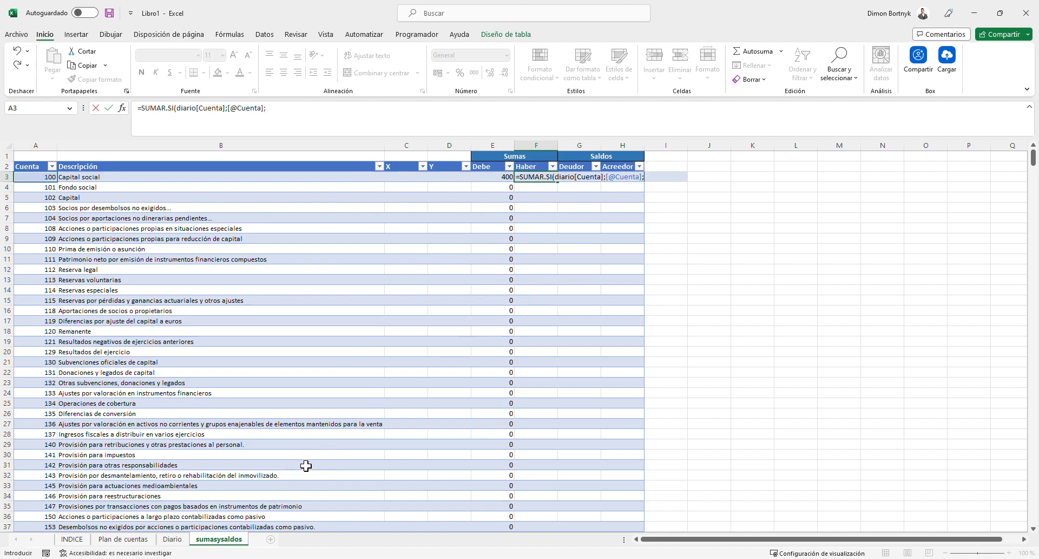
{"action": "left_click", "coordinate": [172, 539]}
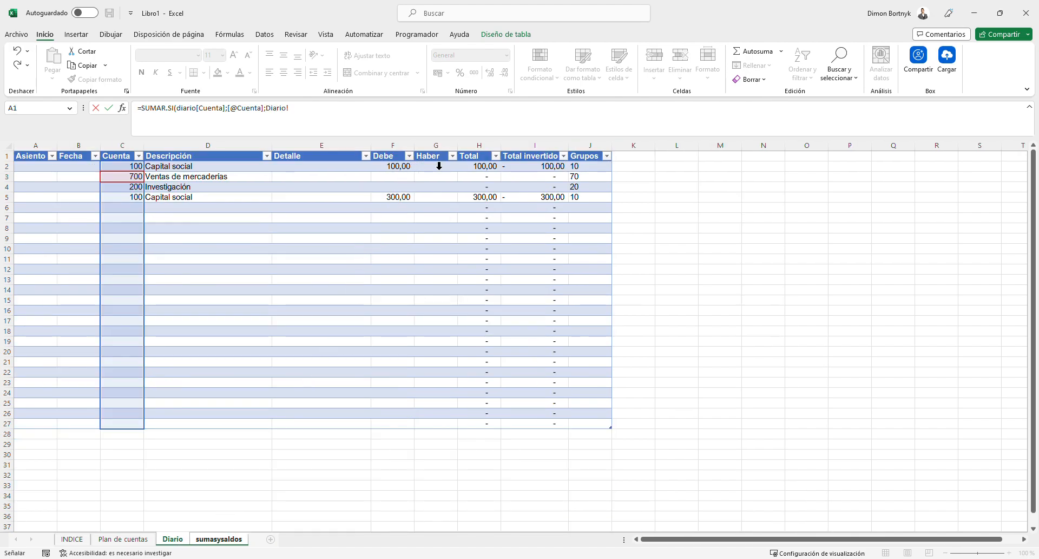
{"action": "left_click", "coordinate": [439, 166]}
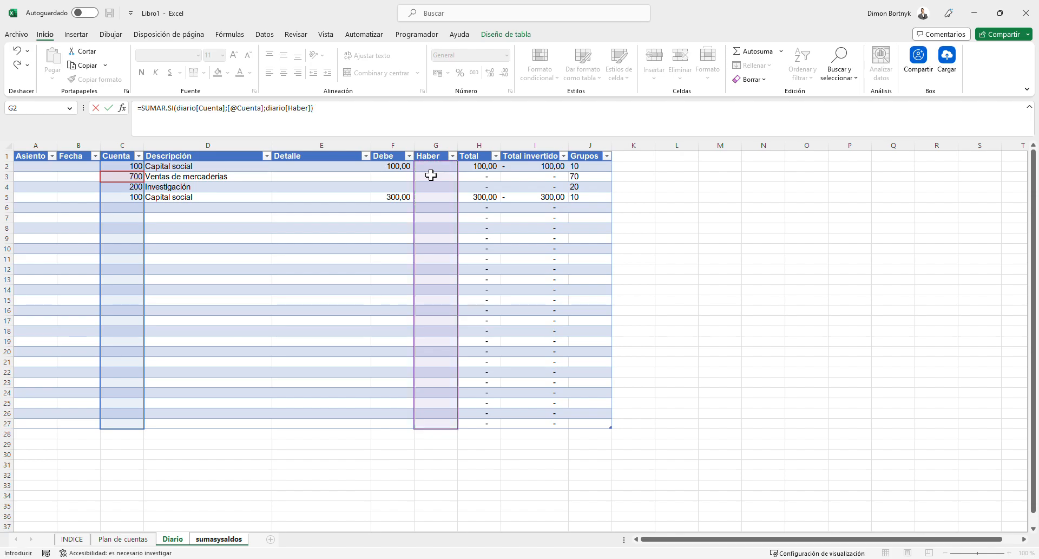
{"action": "key", "text": "Return"}
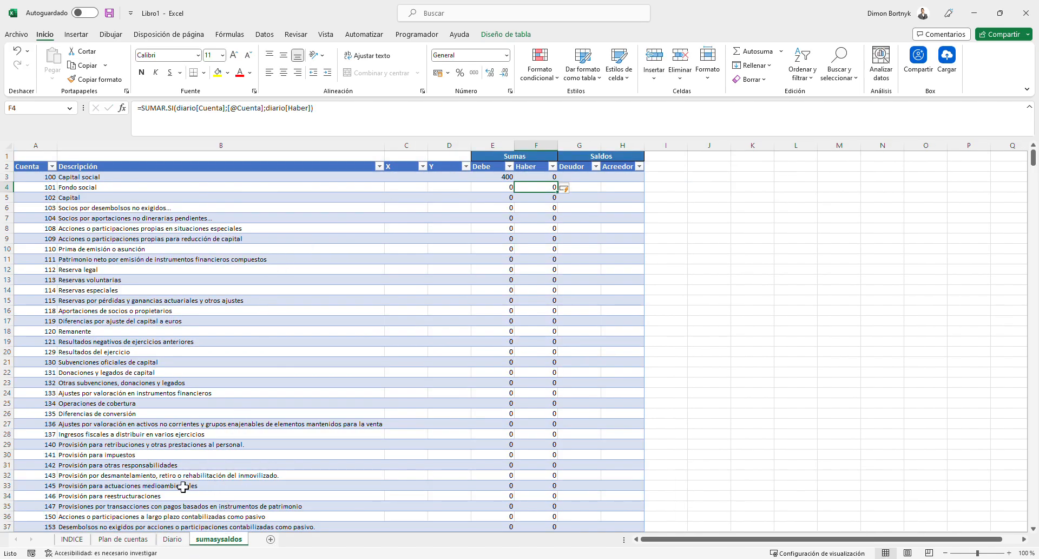
- Add a journal entry in row 6 of the Diario sheet with Cuenta 114 and a Haber amount of 1.000.000
{"action": "left_click", "coordinate": [132, 344]}
{"action": "left_click", "coordinate": [50, 292]}
{"action": "left_click", "coordinate": [152, 293]}
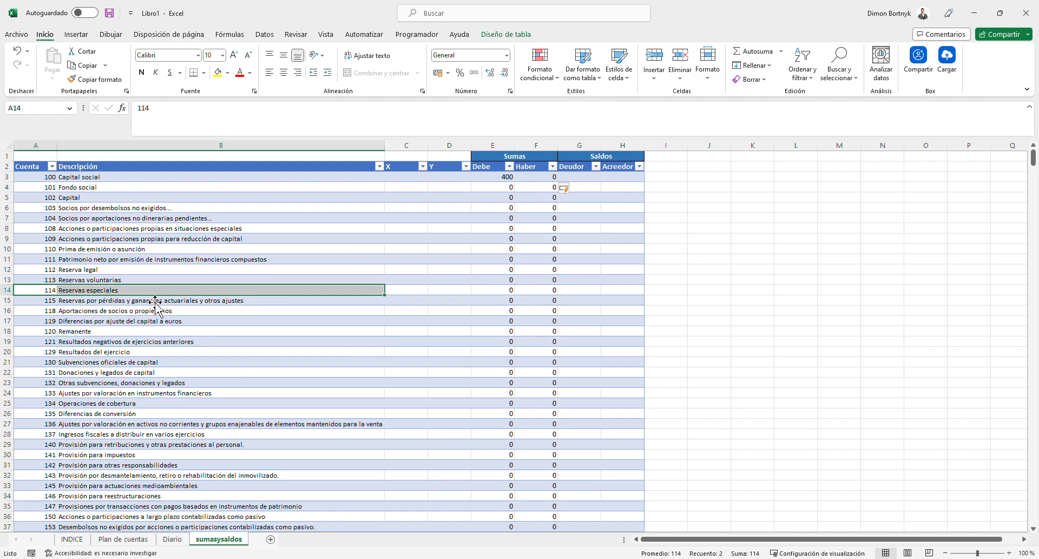
{"action": "left_click", "coordinate": [172, 538]}
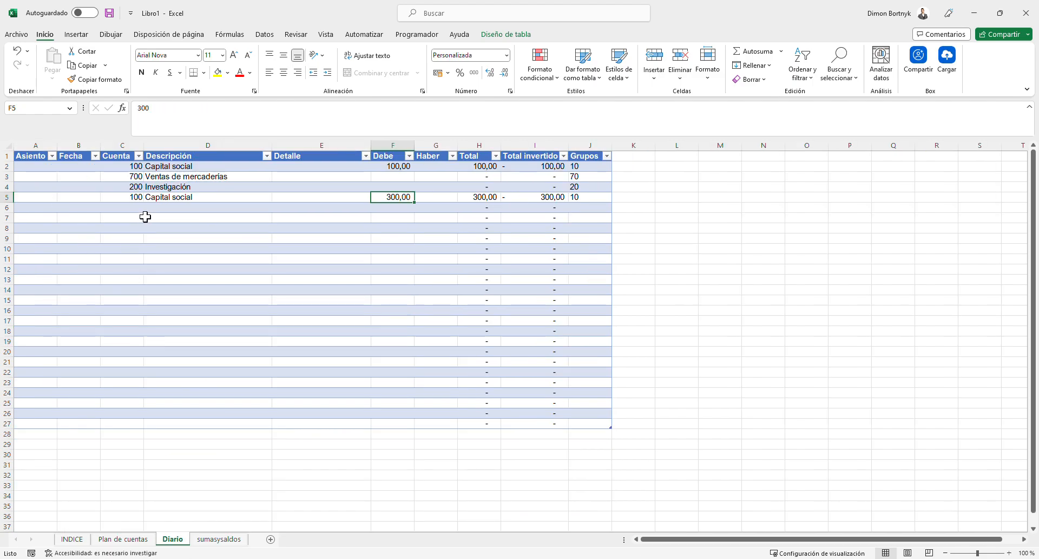
{"action": "left_click", "coordinate": [142, 209]}
{"action": "type", "text": "114"}
{"action": "key", "text": "Return"}
{"action": "key", "text": "Up"}
{"action": "key", "text": "Right"}
{"action": "key", "text": "Right"}
{"action": "key", "text": "Right"}
{"action": "key", "text": "Right"}
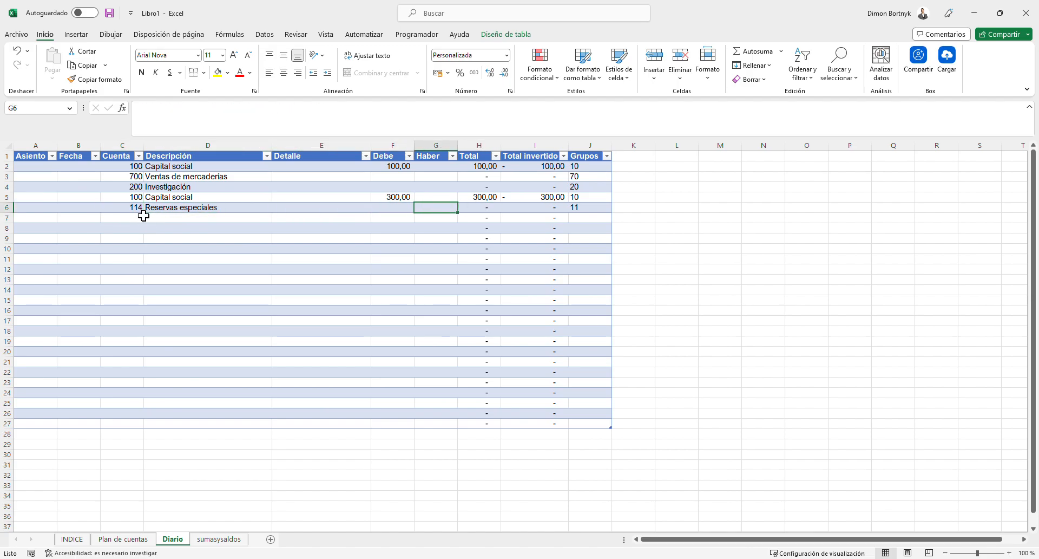
{"action": "type", "text": "1.000.000"}
{"action": "key", "text": "Return"}
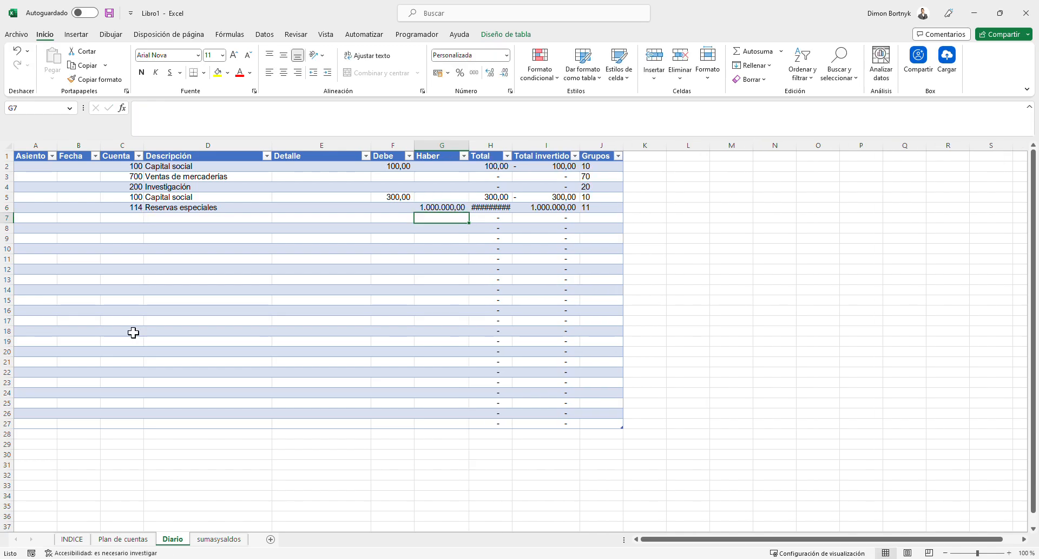
- Apply the thousands separator number style to the Debe and Haber cells E3:F49 on the sumasysaldos sheet
{"action": "left_click", "coordinate": [219, 539]}
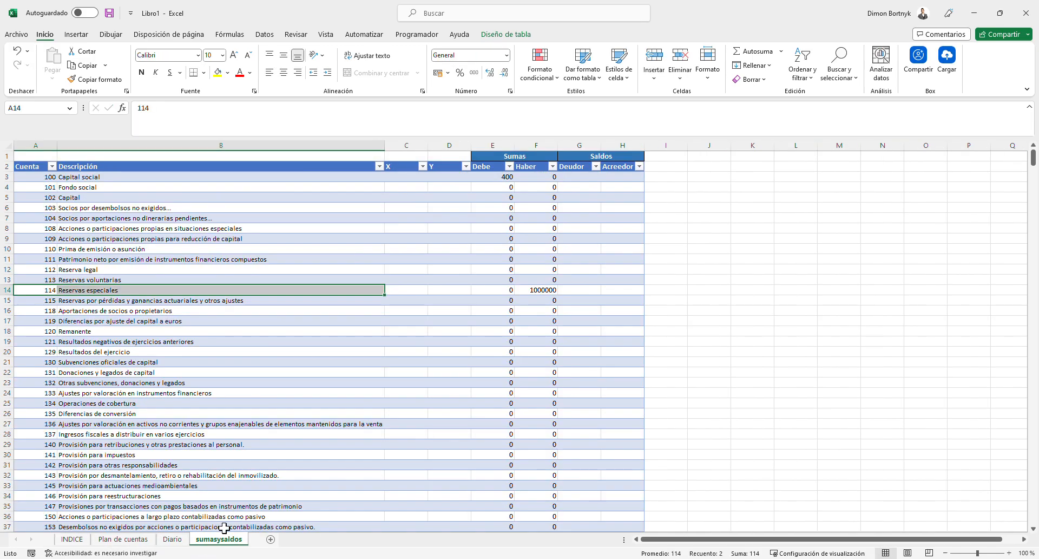
{"action": "left_click_drag", "start_coordinate": [504, 177], "coordinate": [547, 517]}
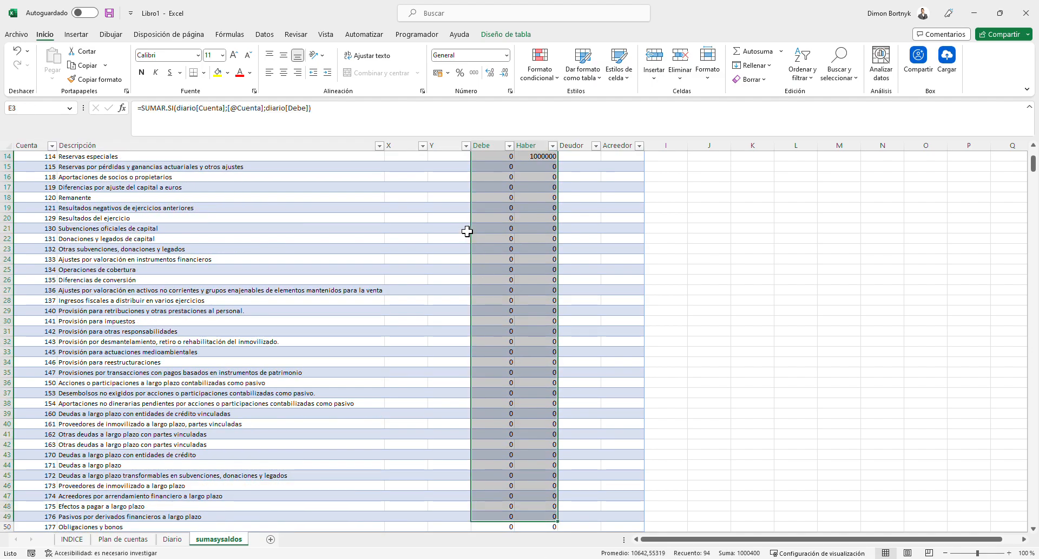
{"action": "left_click", "coordinate": [436, 74]}
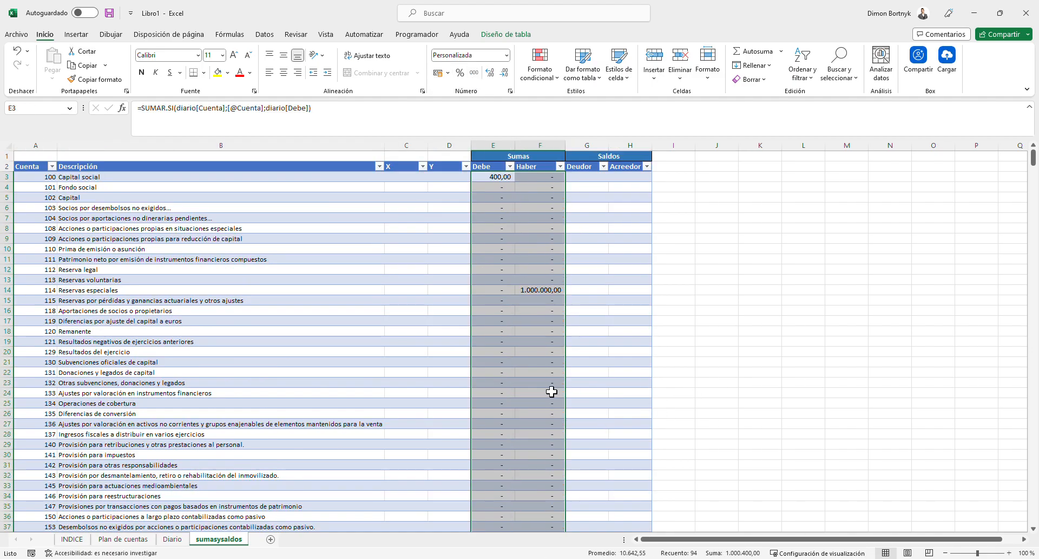
{"action": "left_click", "coordinate": [552, 391]}
{"action": "left_click", "coordinate": [554, 300]}
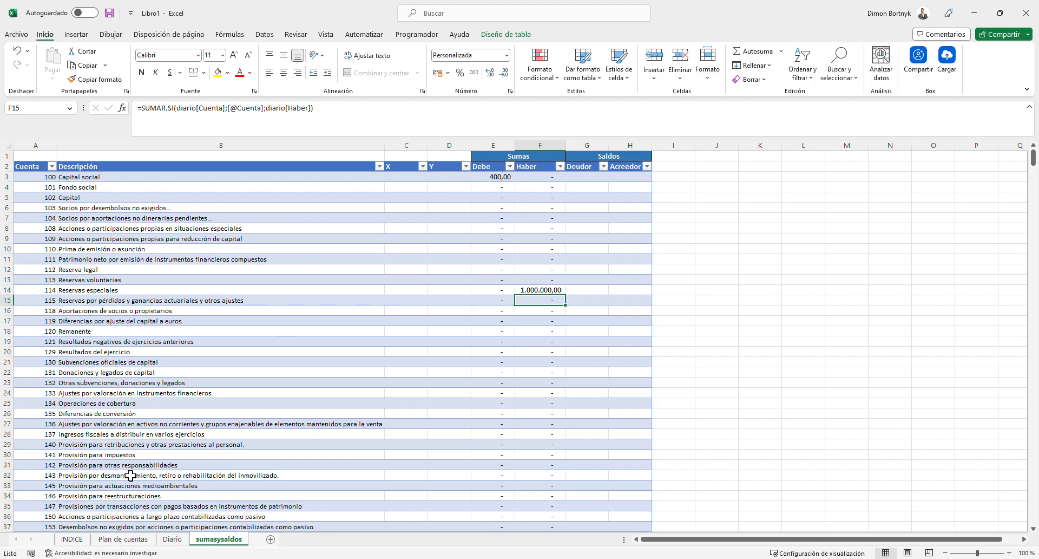
{"action": "key", "text": "alt+Tab"}
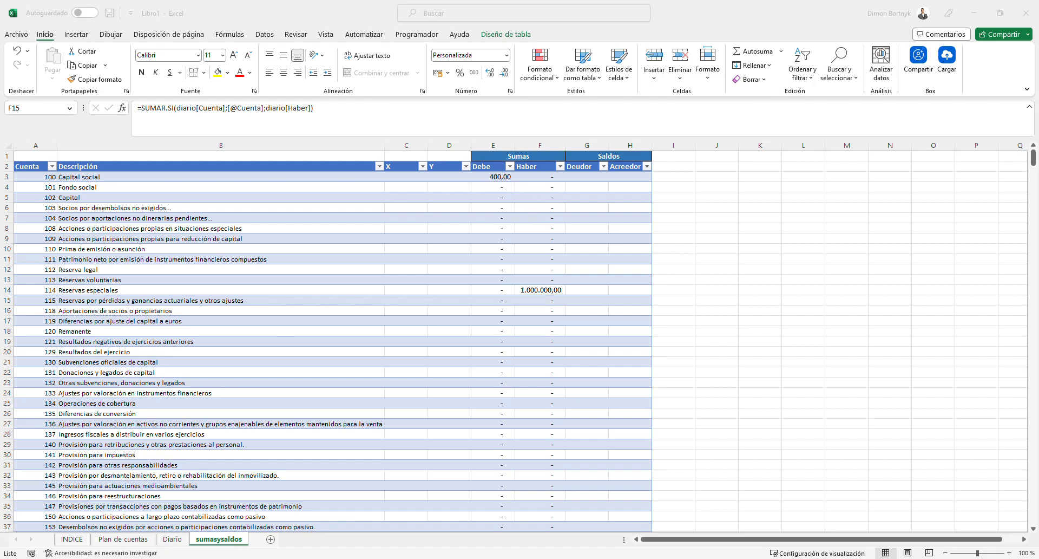
{"action": "left_click", "coordinate": [595, 181]}
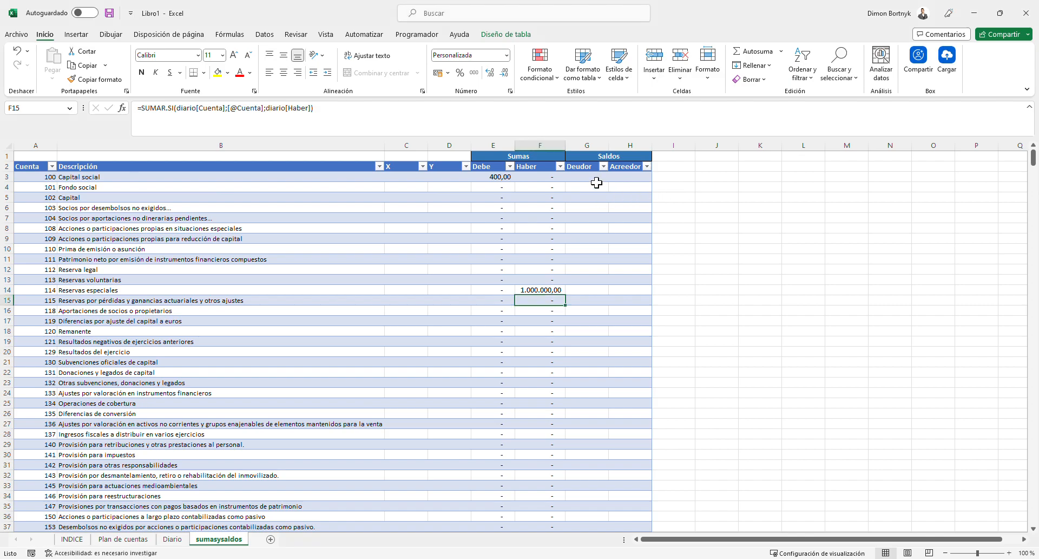
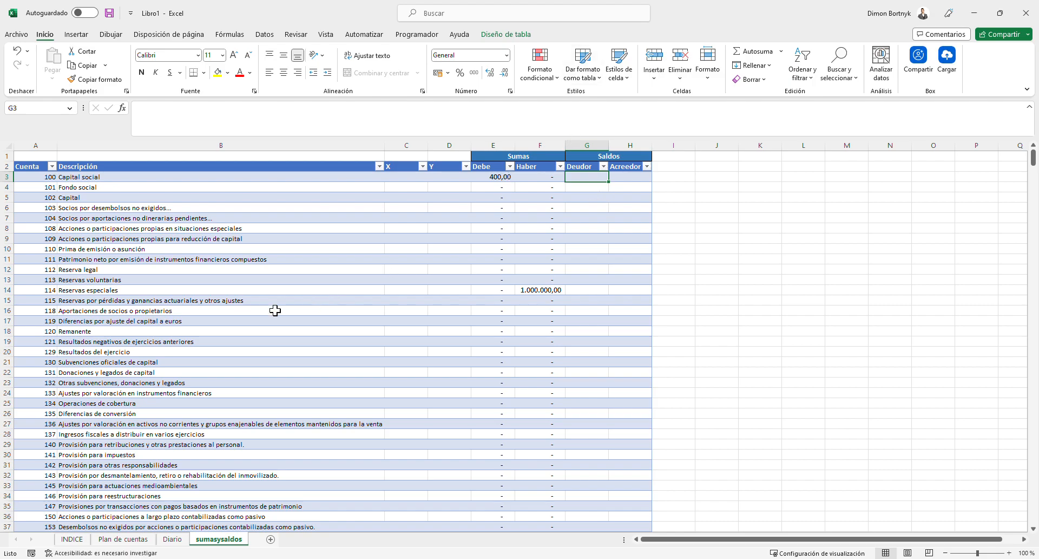
{"action": "left_click", "coordinate": [303, 558]}
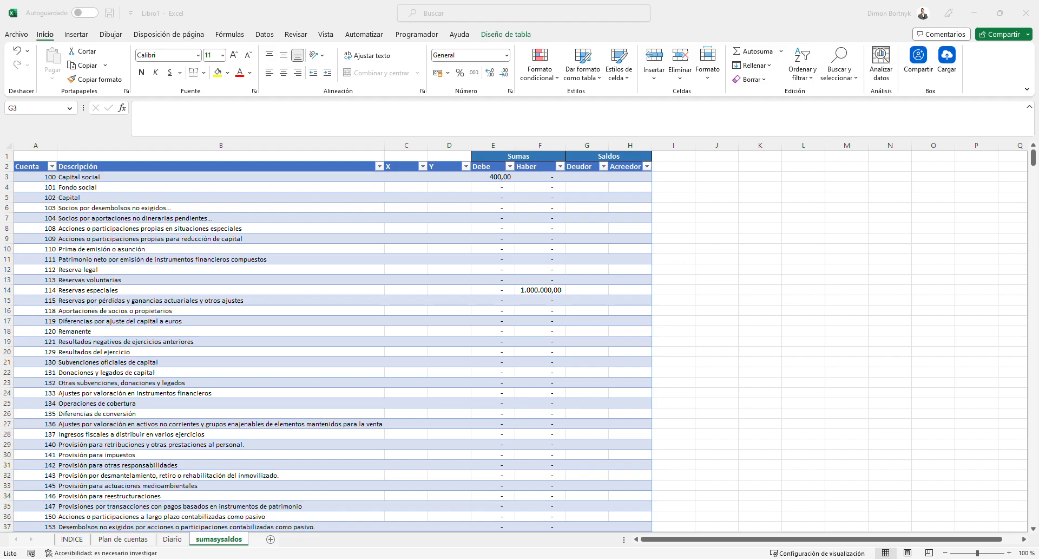
{"action": "left_click", "coordinate": [594, 180]}
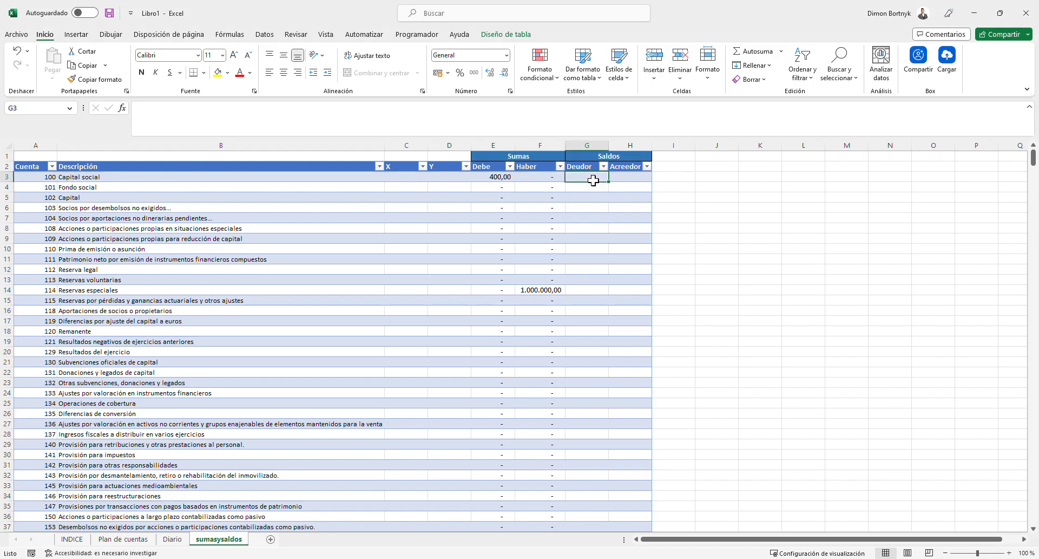
{"action": "type", "text": "="}
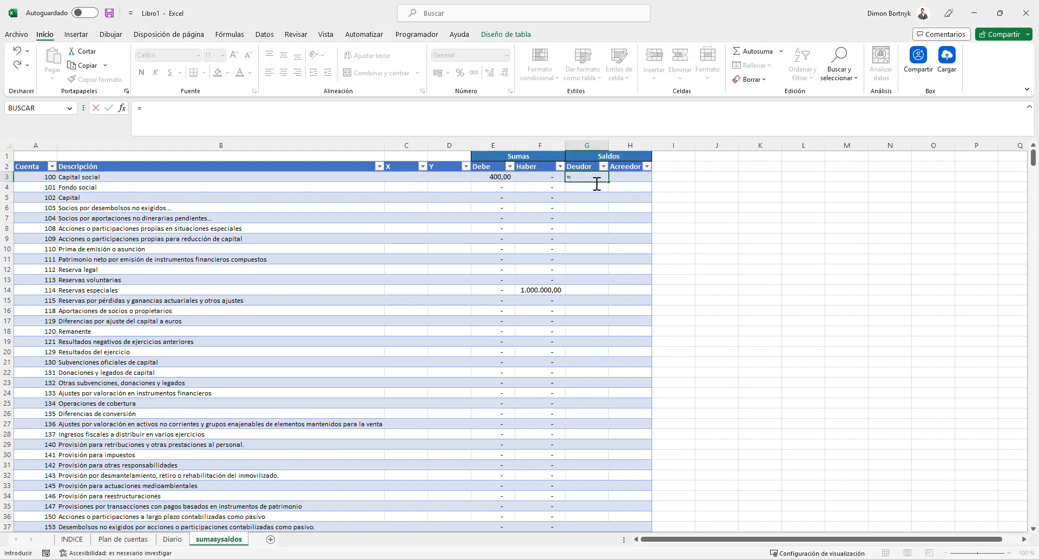
{"action": "type", "text": "si"}
{"action": "key", "text": "Tab"}
{"action": "left_click", "coordinate": [507, 184]}
{"action": "type", "text": "-"}
{"action": "left_click", "coordinate": [544, 183]}
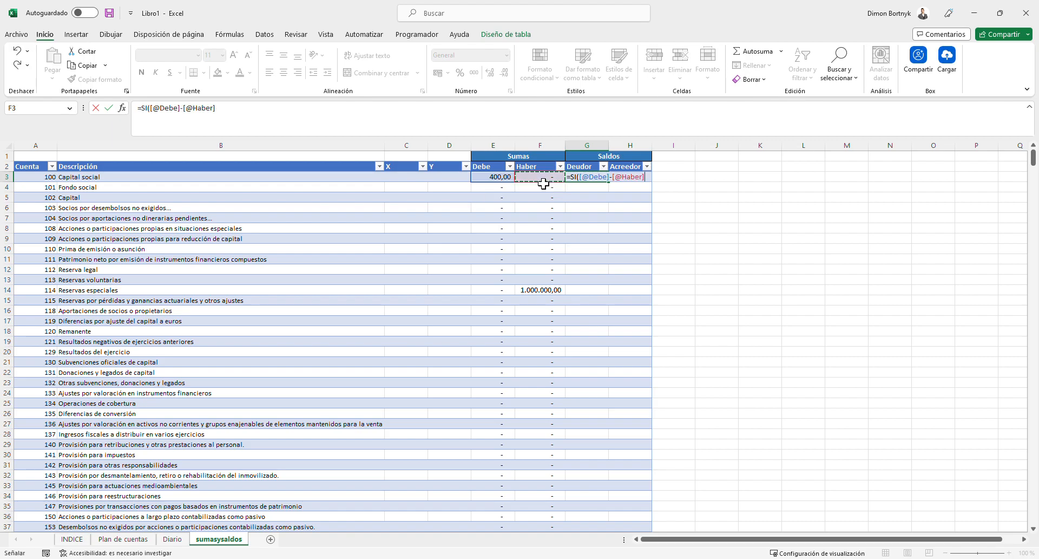
{"action": "type", "text": "<"}
{"action": "type", "text": "0"}
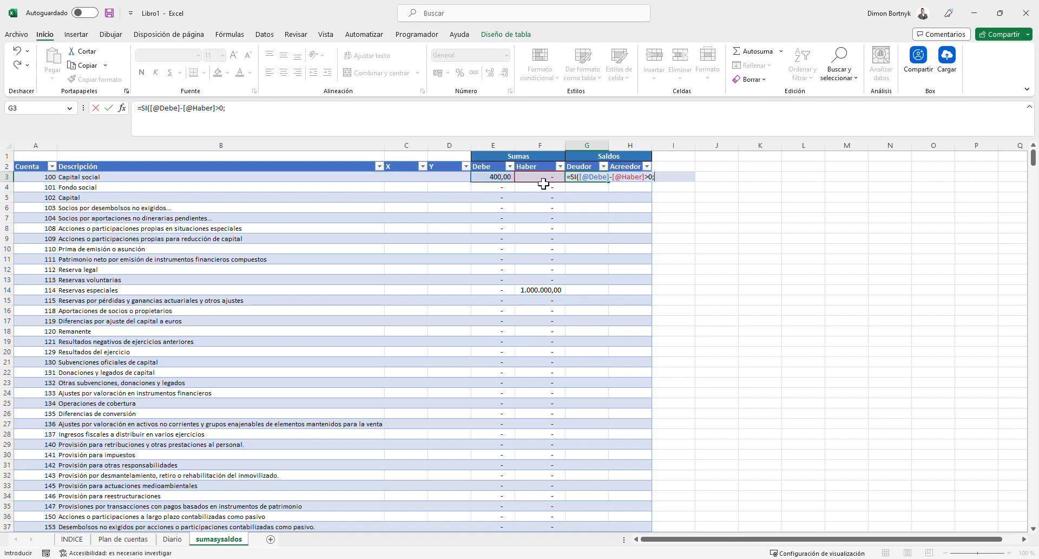
{"action": "type", "text": ";"}
{"action": "left_click", "coordinate": [501, 181]}
{"action": "type", "text": "-"}
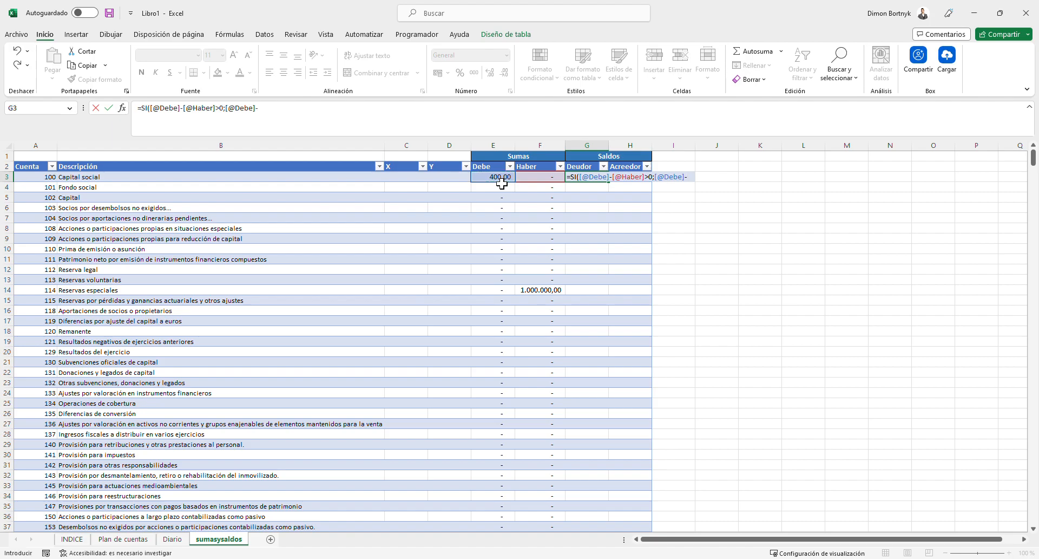
{"action": "left_click", "coordinate": [536, 180]}
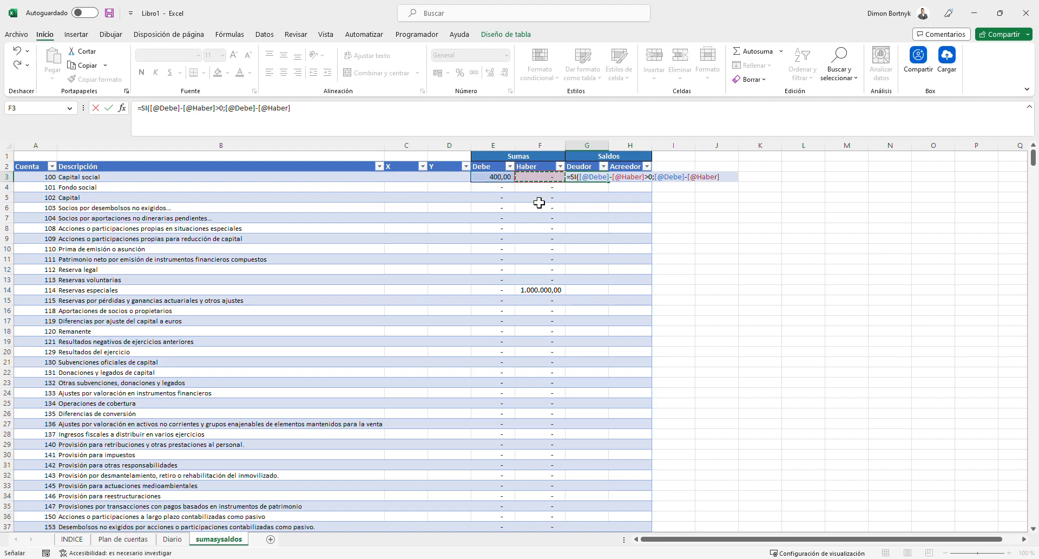
{"action": "type", "text": ";0)"}
{"action": "key", "text": "Return"}
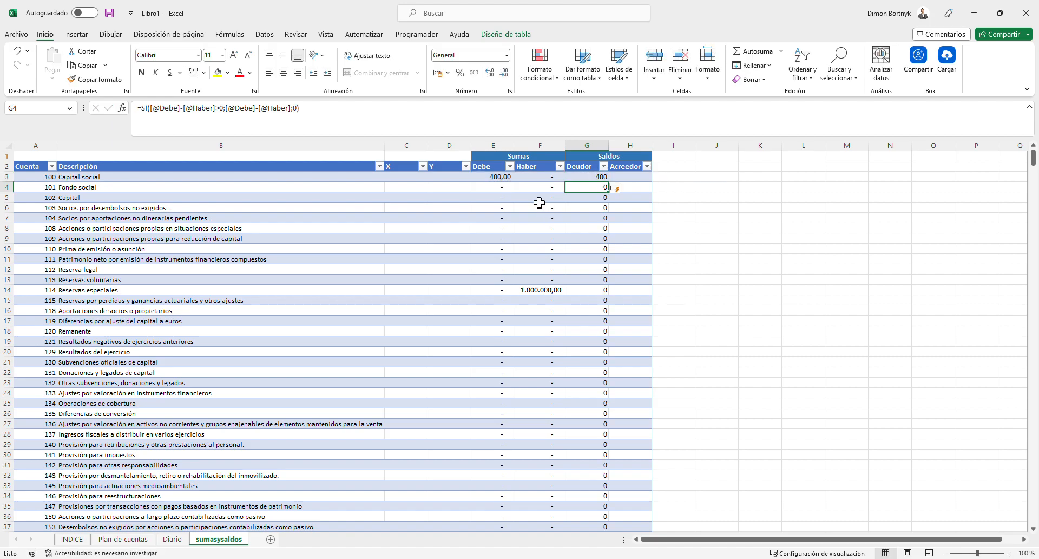
- Review the Deudor formula in G3 and the cells it references without changing it
{"action": "left_click", "coordinate": [561, 238]}
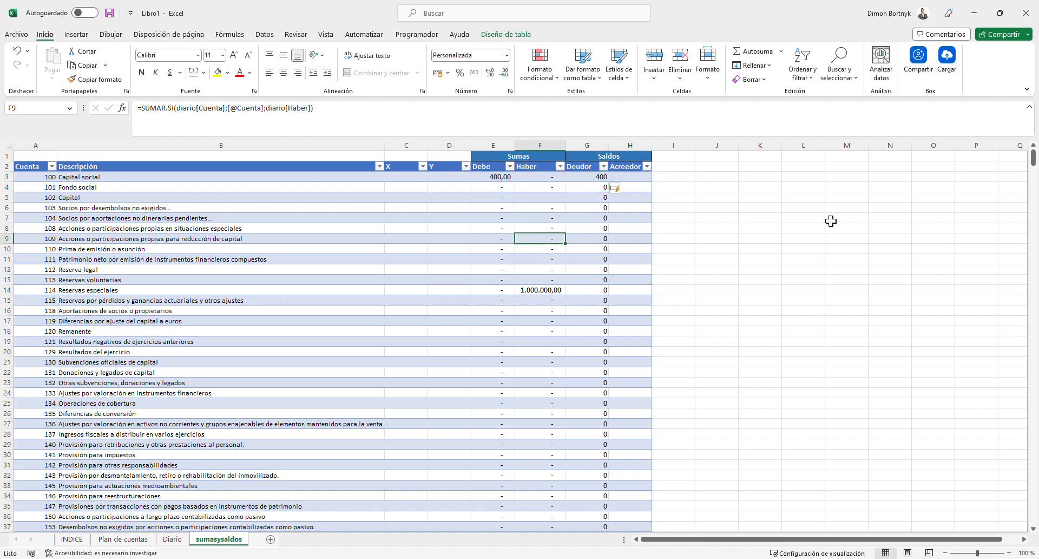
{"action": "left_click", "coordinate": [810, 235]}
{"action": "double_click", "coordinate": [599, 178]}
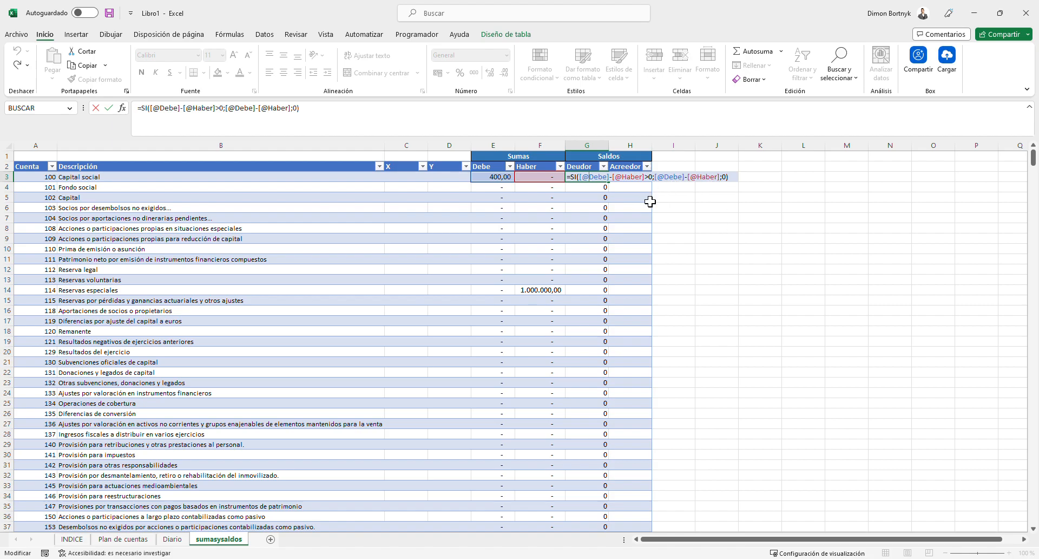
{"action": "left_click", "coordinate": [723, 258]}
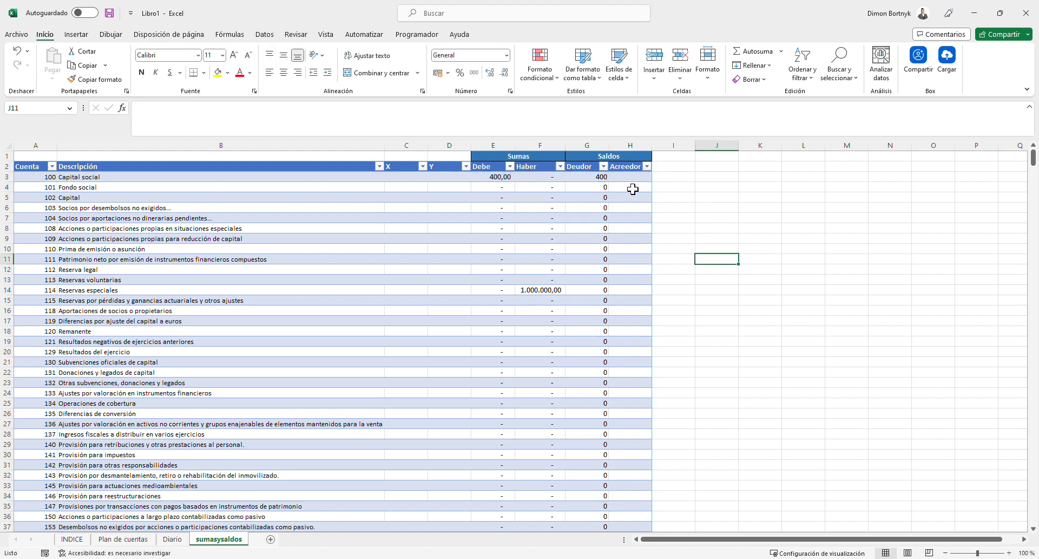
{"action": "left_click", "coordinate": [634, 179]}
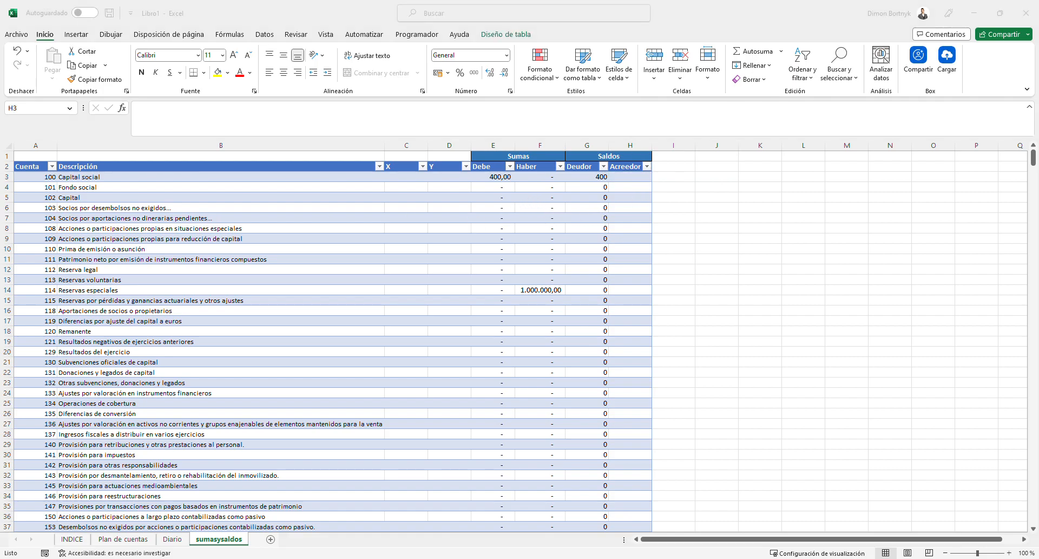
{"action": "left_click", "coordinate": [631, 181]}
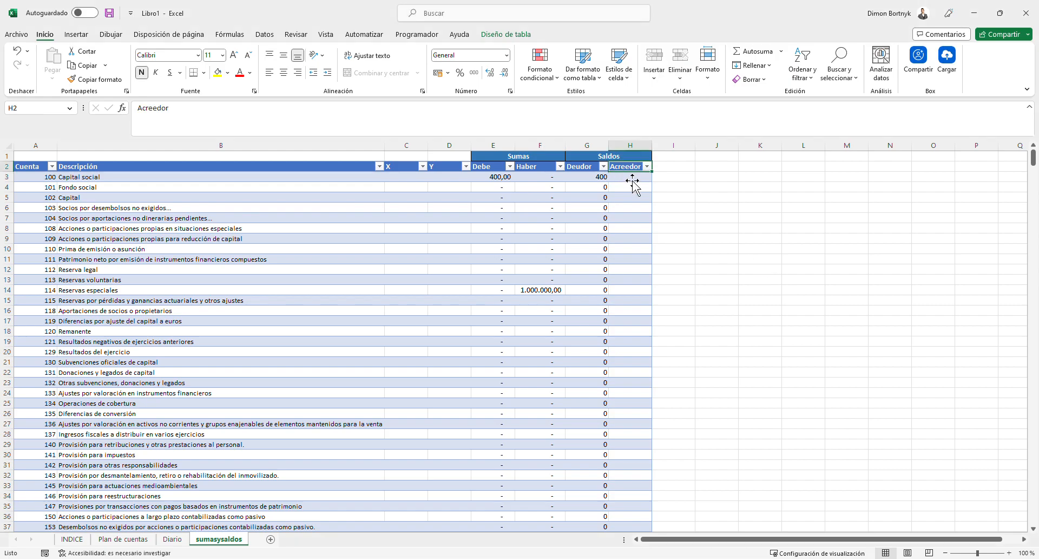
{"action": "type", "text": "=si"}
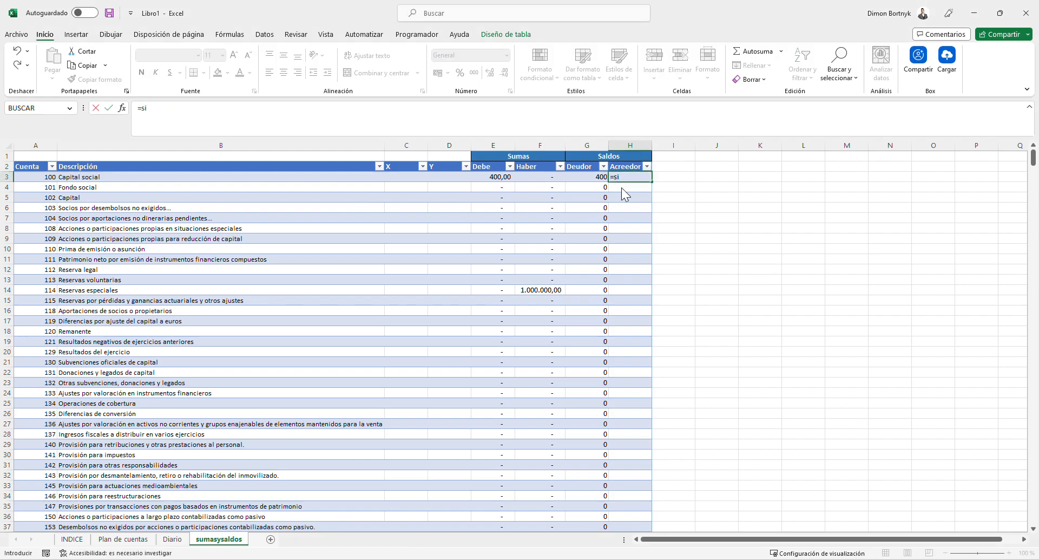
{"action": "key", "text": "Tab"}
{"action": "left_click", "coordinate": [552, 181]}
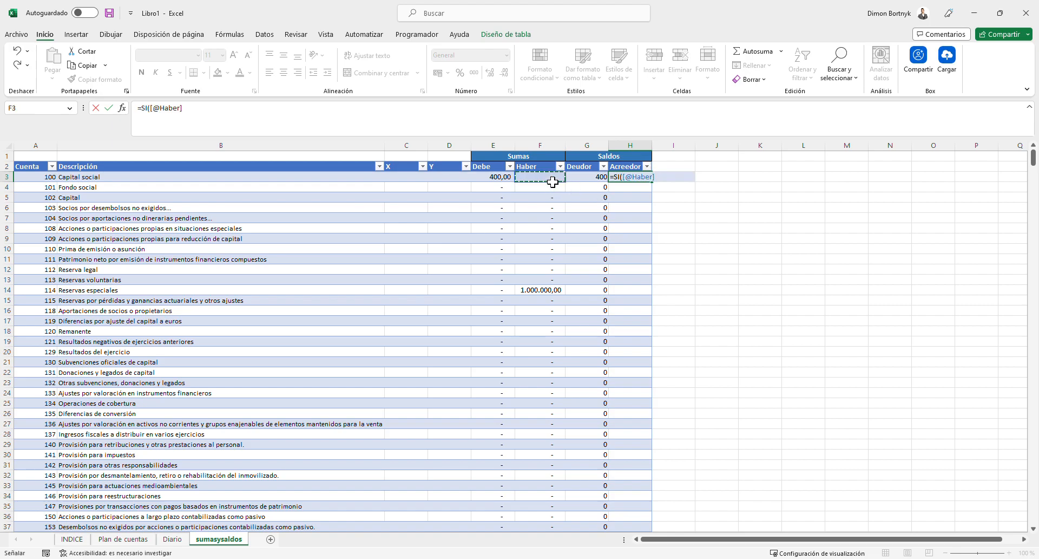
{"action": "type", "text": "-"}
{"action": "left_click", "coordinate": [498, 181]}
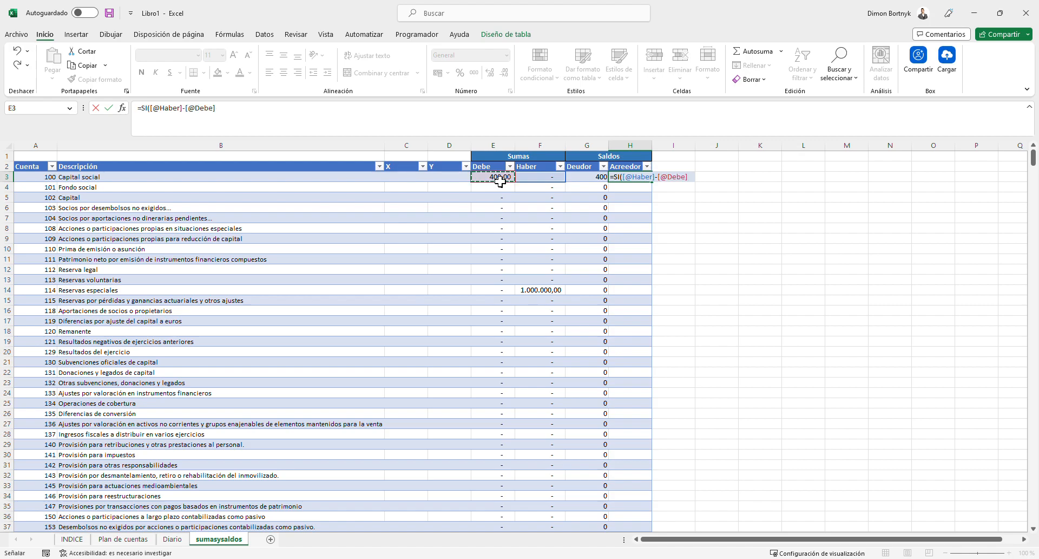
{"action": "type", "text": ">0;"}
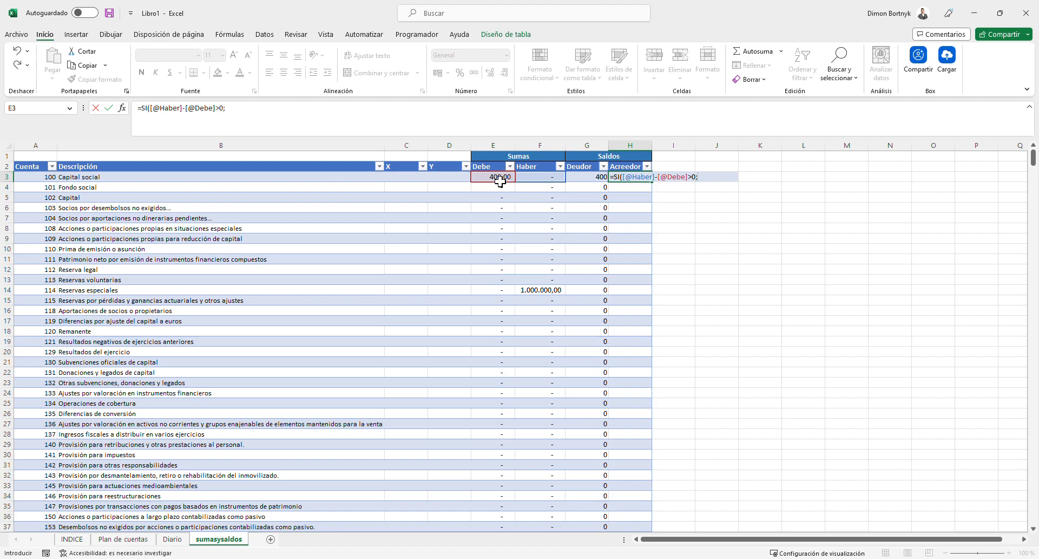
{"action": "left_click", "coordinate": [535, 183]}
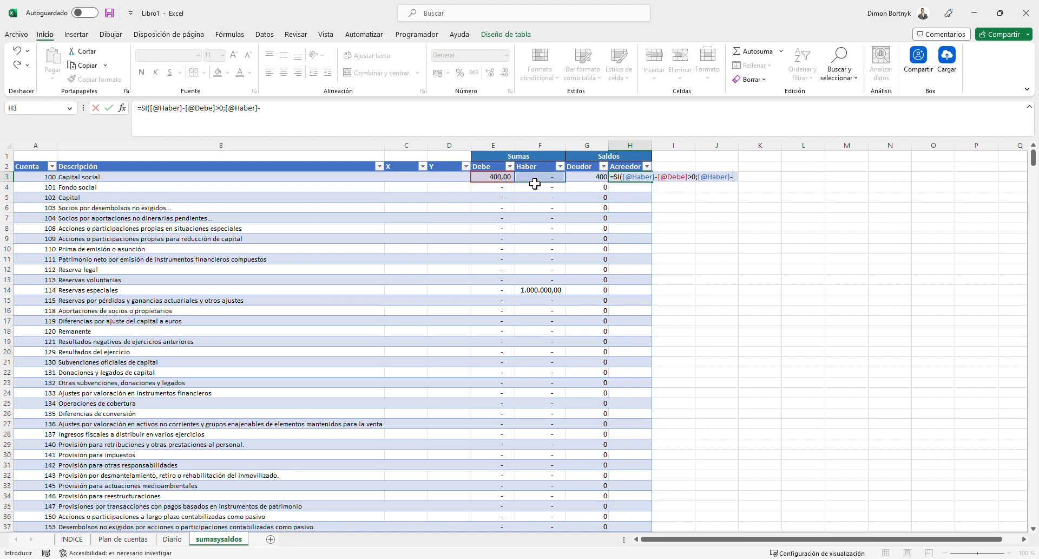
{"action": "type", "text": "-"}
{"action": "left_click", "coordinate": [499, 182]}
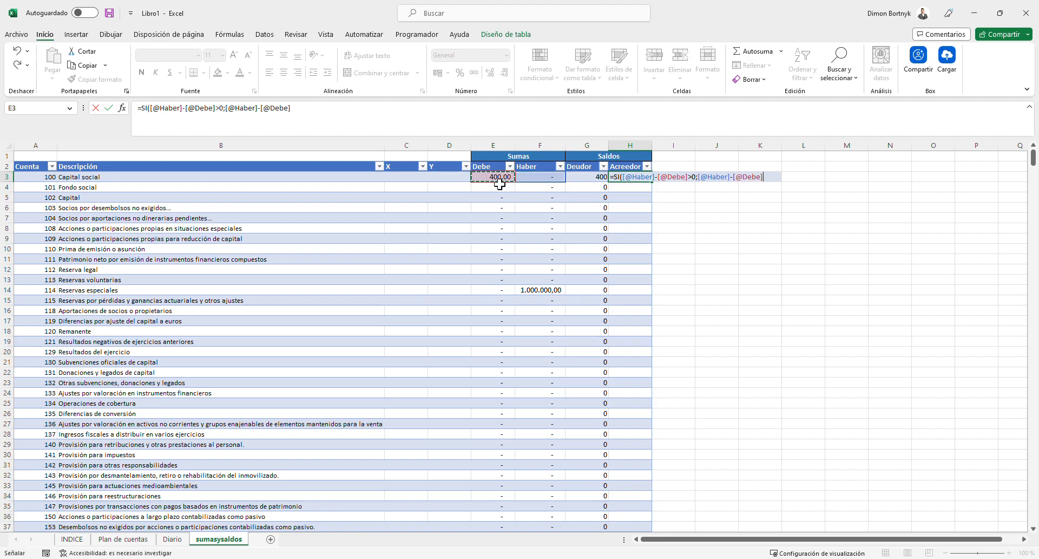
{"action": "type", "text": ";0"}
{"action": "key", "text": "Return"}
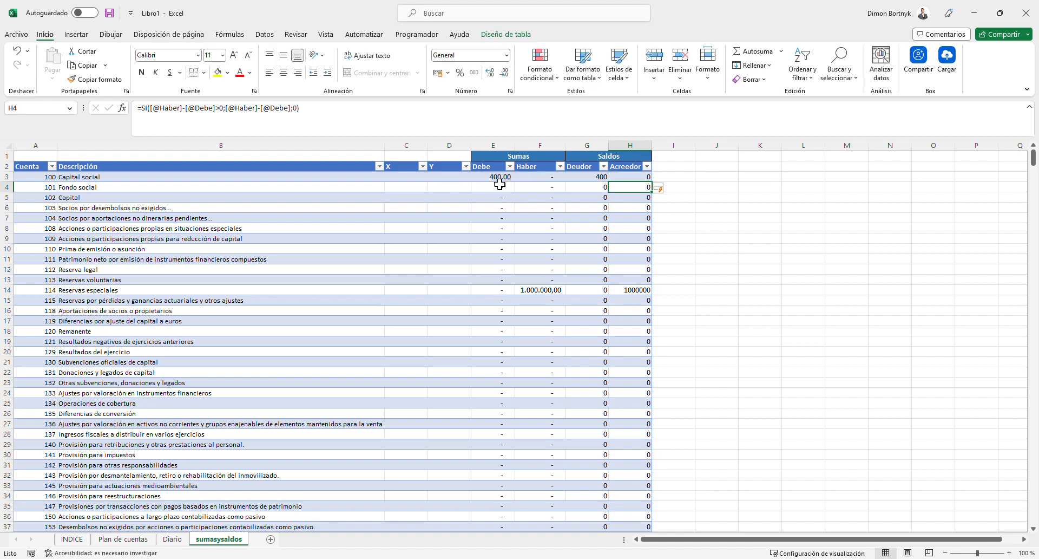
- Apply the thousands separator number style to the Haber, Deudor and Acreedor cells of account 114, F14:H14
{"action": "left_click_drag", "start_coordinate": [623, 296], "coordinate": [556, 298]}
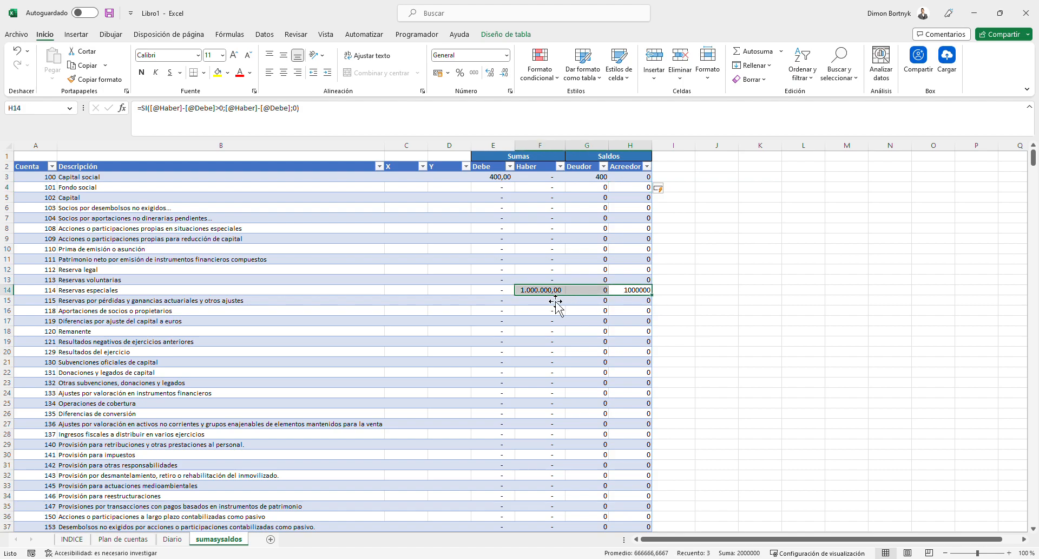
{"action": "left_click", "coordinate": [475, 72]}
{"action": "left_click", "coordinate": [855, 273]}
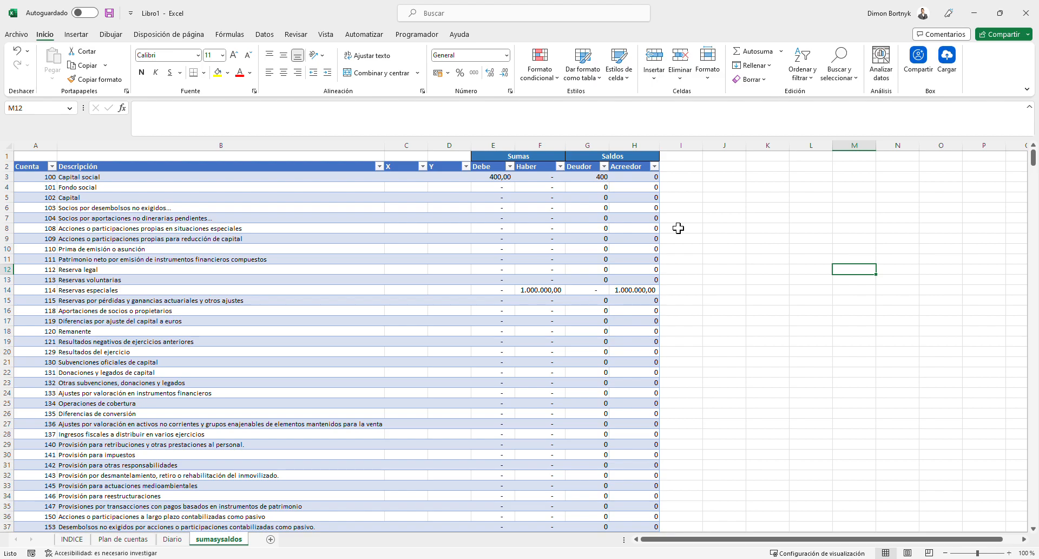
- Compare the Acreedor formula in H3 with the Deudor formula in G3 for account 100
{"action": "left_click", "coordinate": [700, 239]}
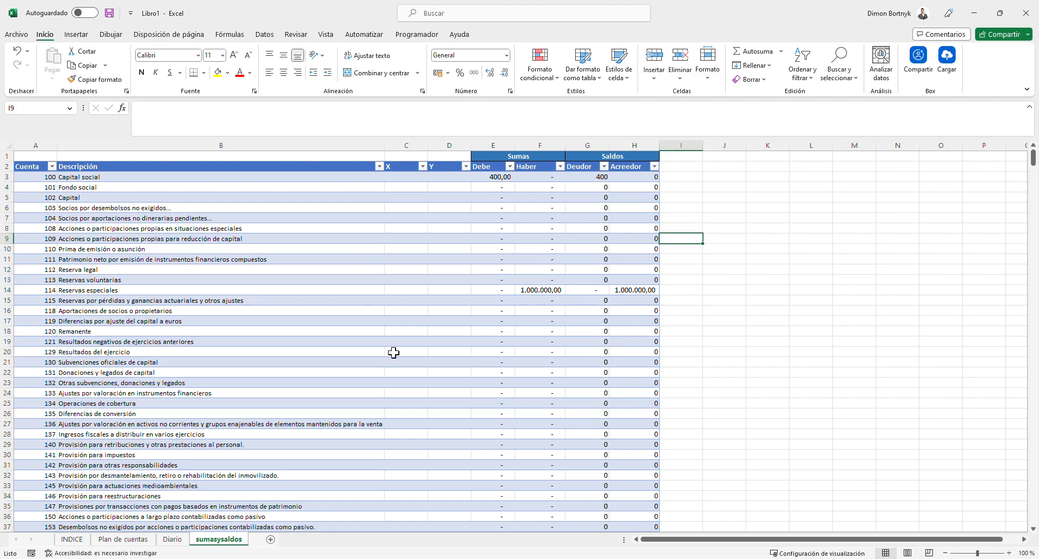
{"action": "left_click", "coordinate": [645, 181]}
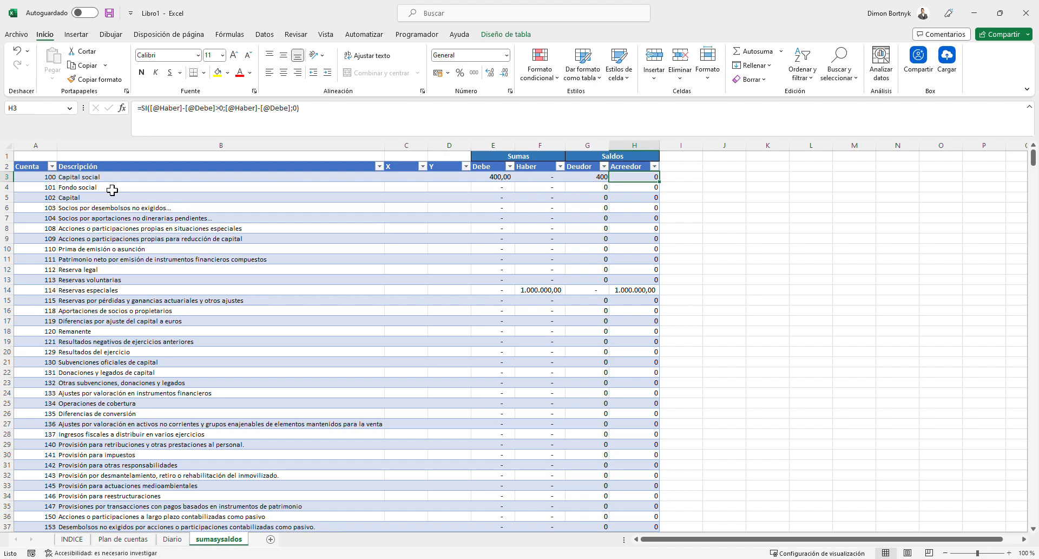
{"action": "left_click", "coordinate": [585, 181]}
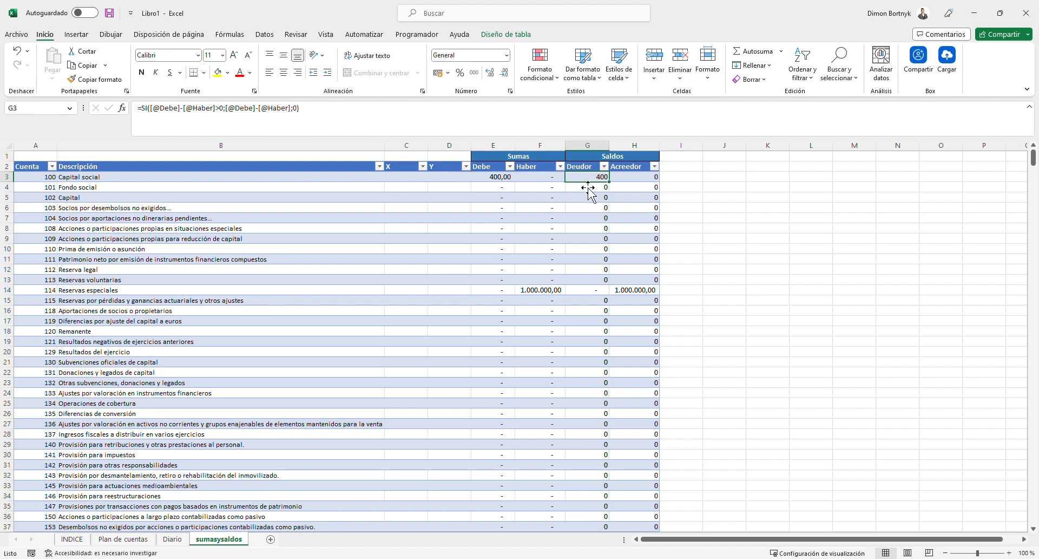
{"action": "left_click", "coordinate": [828, 254]}
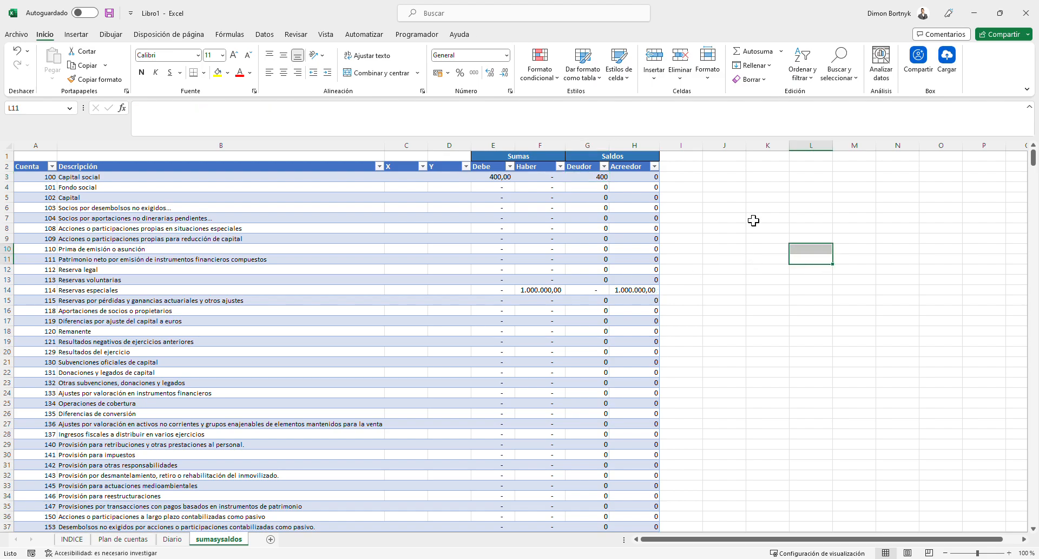
- Apply the thousands separator number style to all Debe, Haber, Deudor and Acreedor cells from row 3 down
{"action": "left_click_drag", "start_coordinate": [494, 180], "coordinate": [671, 521]}
{"action": "mouse_move", "coordinate": [666, 531]}
{"action": "left_mouse_down"}
{"action": "mouse_move", "coordinate": [643, 520]}
{"action": "mouse_move", "coordinate": [650, 533]}
{"action": "mouse_move", "coordinate": [652, 517]}
{"action": "left_mouse_up"}
{"action": "left_click", "coordinate": [474, 73]}
{"action": "scroll", "coordinate": [696, 328], "scroll_direction": "up", "scroll_amount": 5}
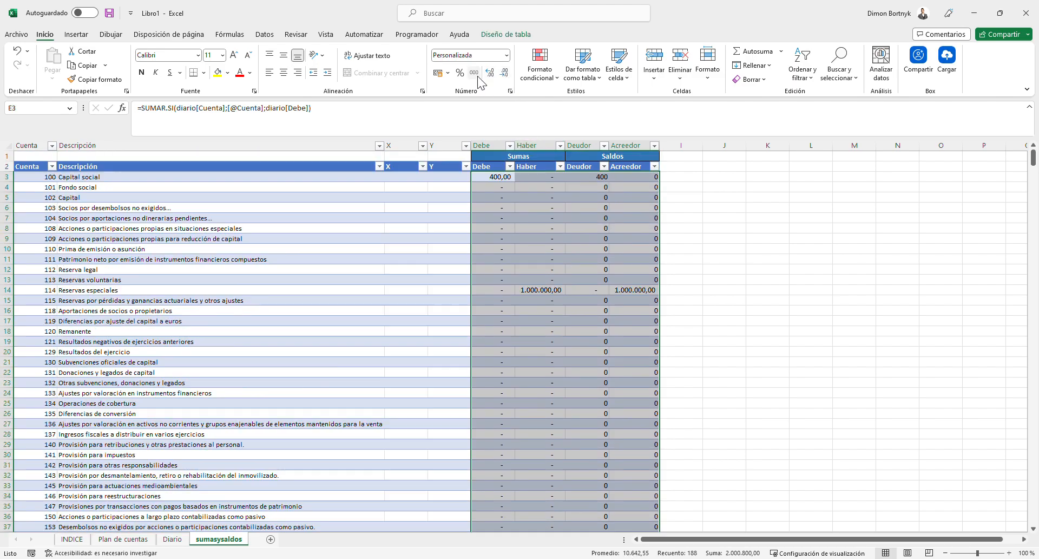
{"action": "left_click", "coordinate": [774, 301]}
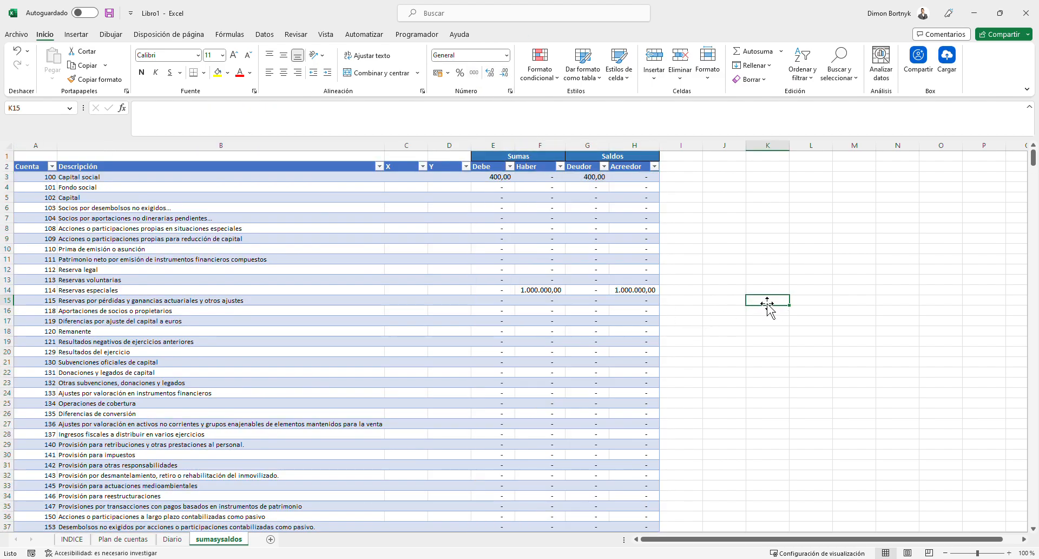
- Return to the Diario sheet with the journal entries
{"action": "left_click", "coordinate": [173, 538]}
{"action": "left_click", "coordinate": [237, 322]}
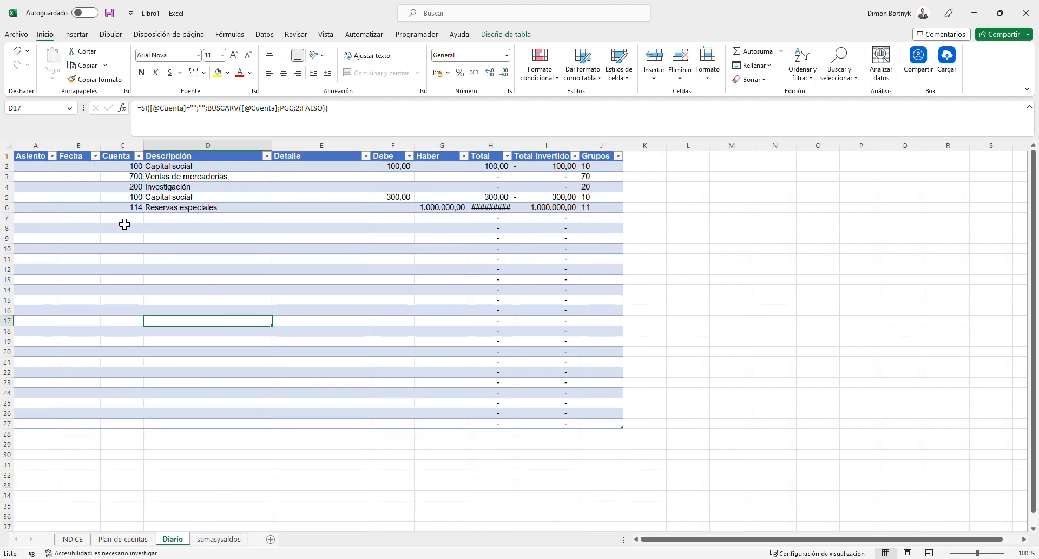
- Enter account 572 in cell C8 of the journal and widen the Descripción column to fit its text
{"action": "left_click", "coordinate": [121, 219]}
{"action": "left_click", "coordinate": [133, 234]}
{"action": "type", "text": "572"}
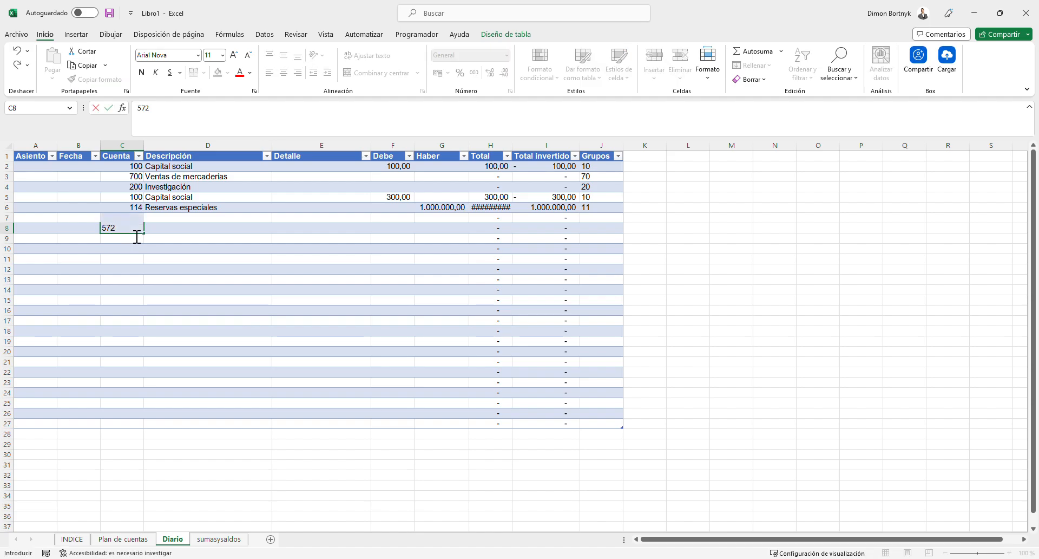
{"action": "key", "text": "Tab"}
{"action": "key", "text": "Tab"}
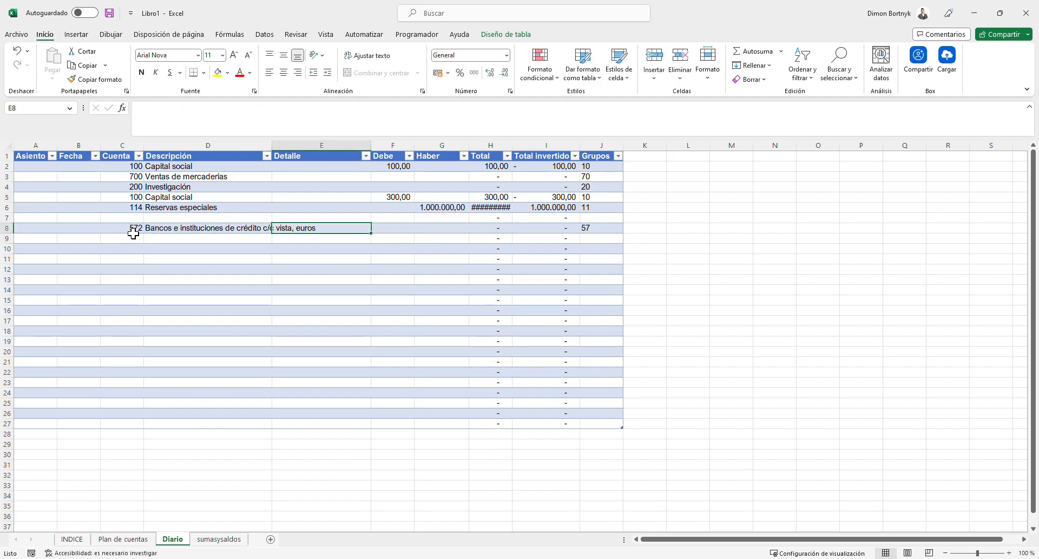
{"action": "left_click_drag", "start_coordinate": [276, 150], "coordinate": [396, 176]}
{"action": "left_click", "coordinate": [487, 336]}
- Record a Debe of 1000000 and a Haber of 500000 for account 572 in row 8, and widen the Total column
{"action": "left_click_drag", "start_coordinate": [350, 233], "coordinate": [535, 229]}
{"action": "left_click", "coordinate": [533, 231]}
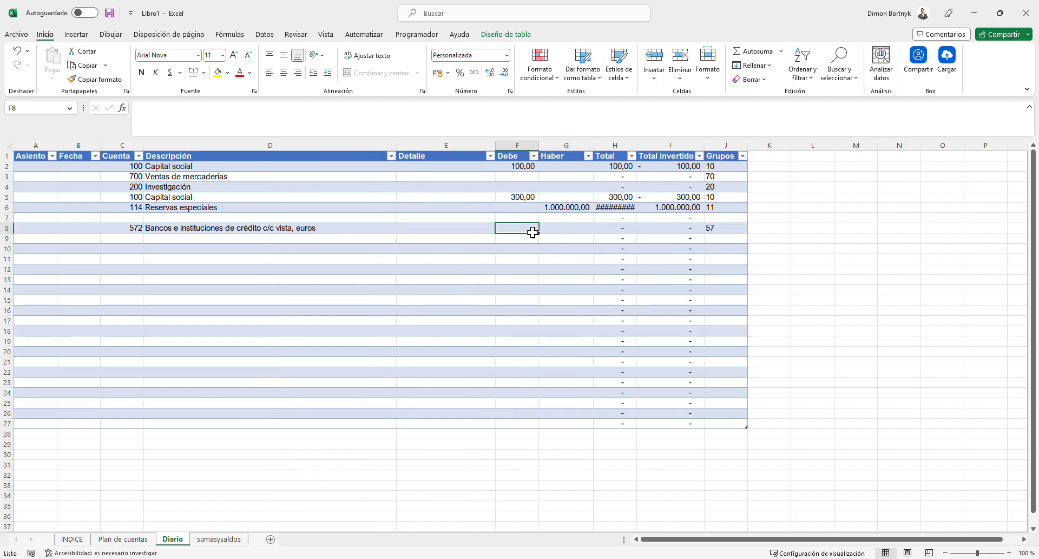
{"action": "type", "text": "1000000"}
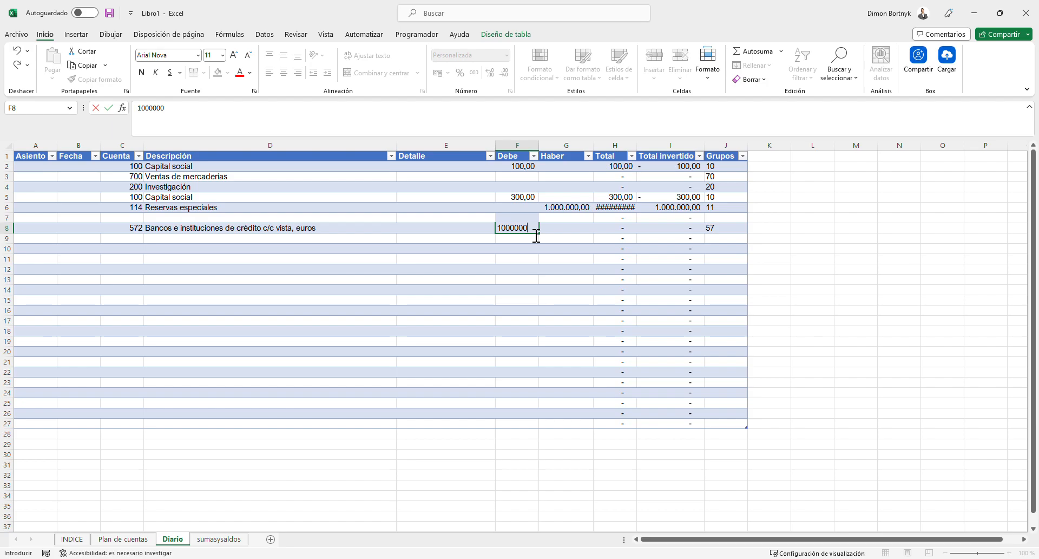
{"action": "key", "text": "Return"}
{"action": "key", "text": "Up"}
{"action": "key", "text": "Right"}
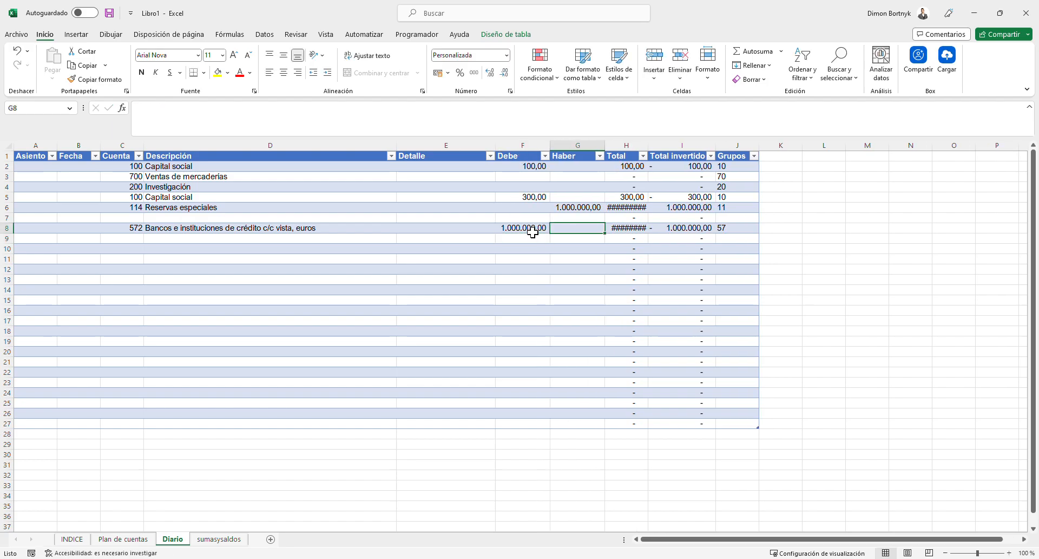
{"action": "left_click_drag", "start_coordinate": [648, 146], "coordinate": [664, 154]}
{"action": "type", "text": "500000"}
{"action": "key", "text": "Return"}
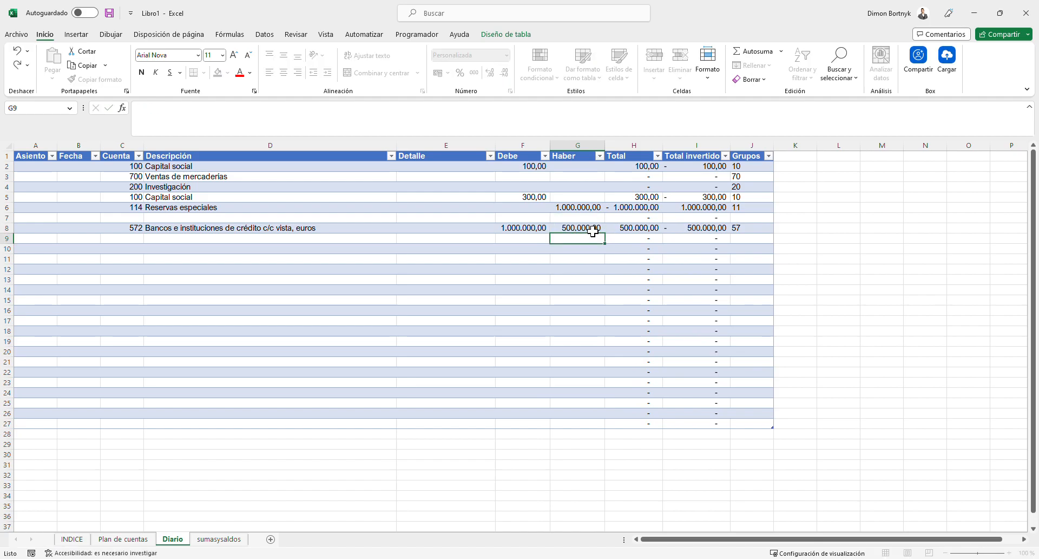
- Review the Debe, Haber and Total amounts of account 572 in row 8 of the journal
{"action": "left_click", "coordinate": [591, 323]}
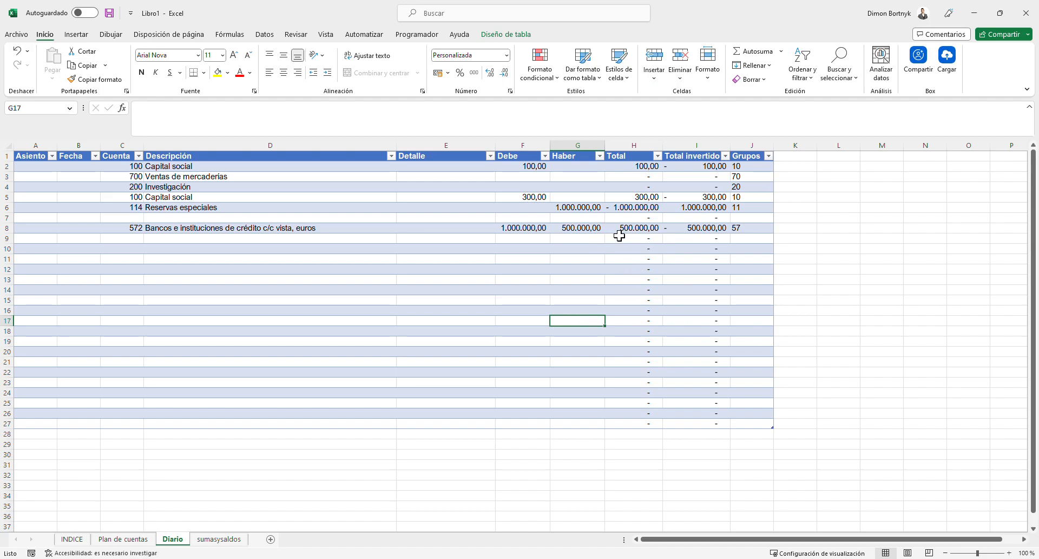
{"action": "left_click_drag", "start_coordinate": [620, 228], "coordinate": [582, 234]}
{"action": "left_click", "coordinate": [592, 291]}
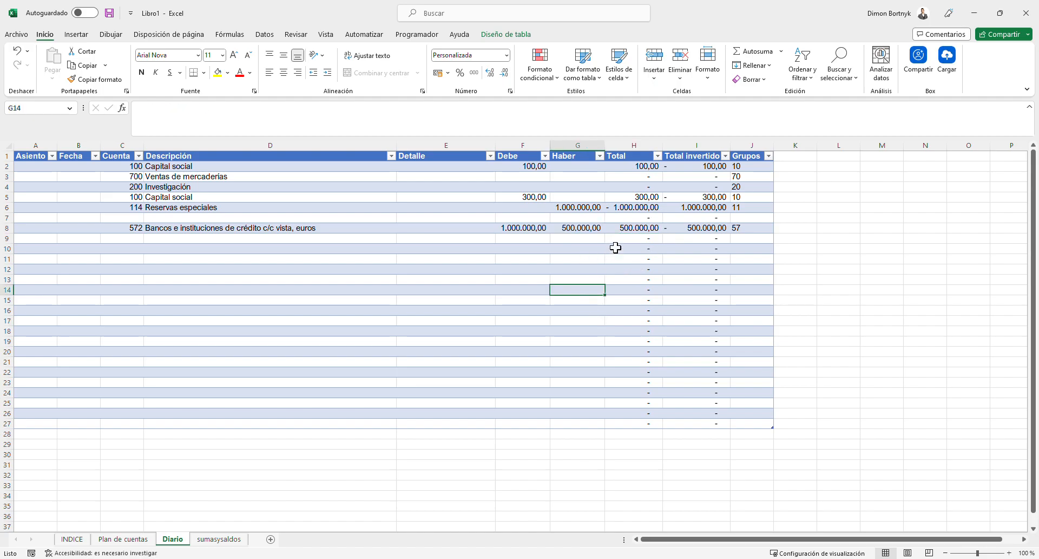
{"action": "left_click_drag", "start_coordinate": [246, 230], "coordinate": [587, 241]}
{"action": "left_click", "coordinate": [601, 292]}
{"action": "left_click", "coordinate": [636, 232]}
- On the sumasysaldos sheet, apply the thousands-separator format to the Debe, Haber and Deudor amounts of account 572
{"action": "left_click", "coordinate": [219, 538]}
{"action": "scroll", "coordinate": [199, 342], "scroll_direction": "down", "scroll_amount": 16}
{"action": "scroll", "coordinate": [198, 342], "scroll_direction": "down", "scroll_amount": 20}
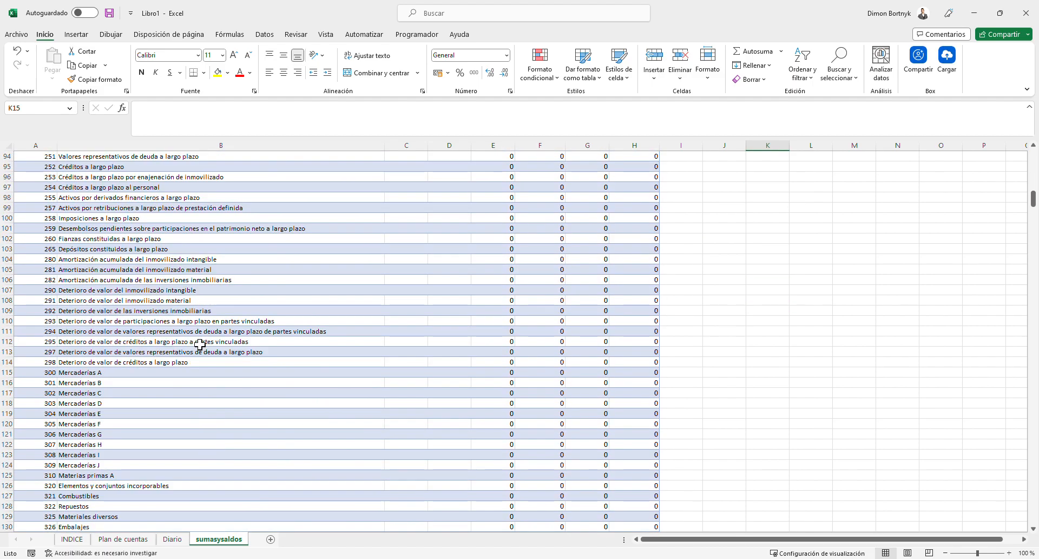
{"action": "scroll", "coordinate": [186, 362], "scroll_direction": "down", "scroll_amount": 20}
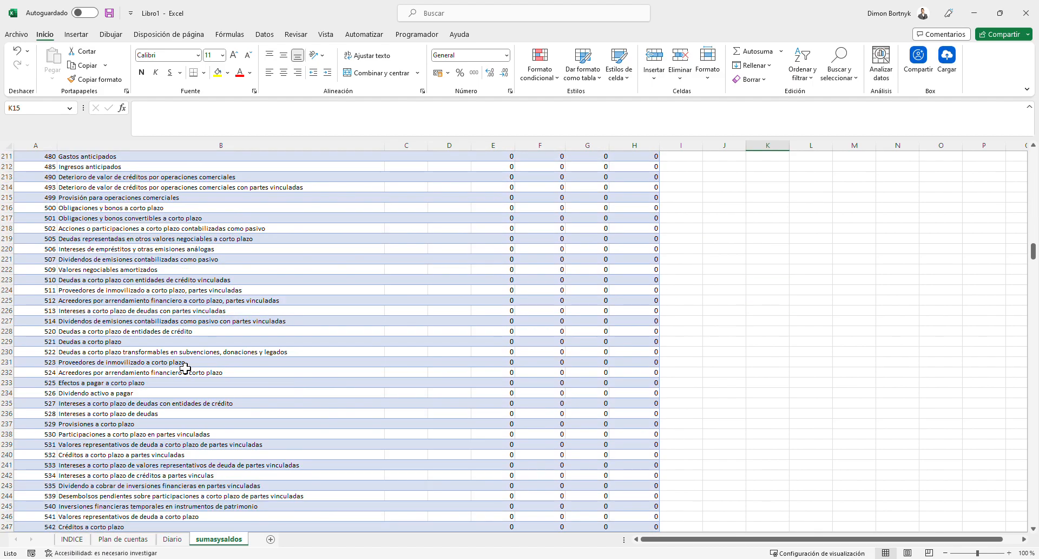
{"action": "scroll", "coordinate": [134, 382], "scroll_direction": "down", "scroll_amount": 6}
{"action": "scroll", "coordinate": [108, 377], "scroll_direction": "down", "scroll_amount": 2}
{"action": "scroll", "coordinate": [108, 368], "scroll_direction": "down", "scroll_amount": 2}
{"action": "scroll", "coordinate": [107, 381], "scroll_direction": "down", "scroll_amount": 3}
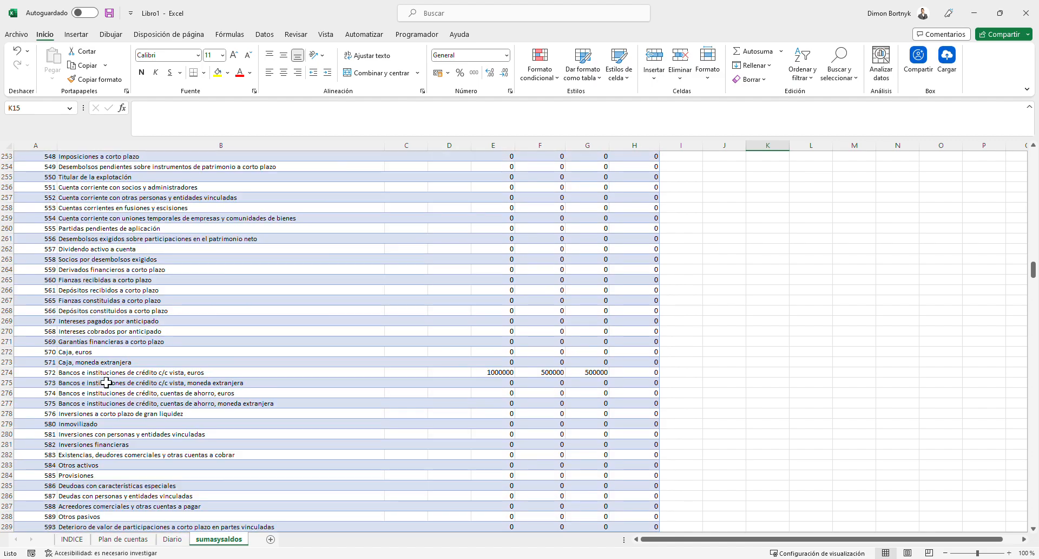
{"action": "left_click_drag", "start_coordinate": [605, 373], "coordinate": [503, 374]}
{"action": "left_click", "coordinate": [474, 72]}
{"action": "left_click", "coordinate": [859, 397]}
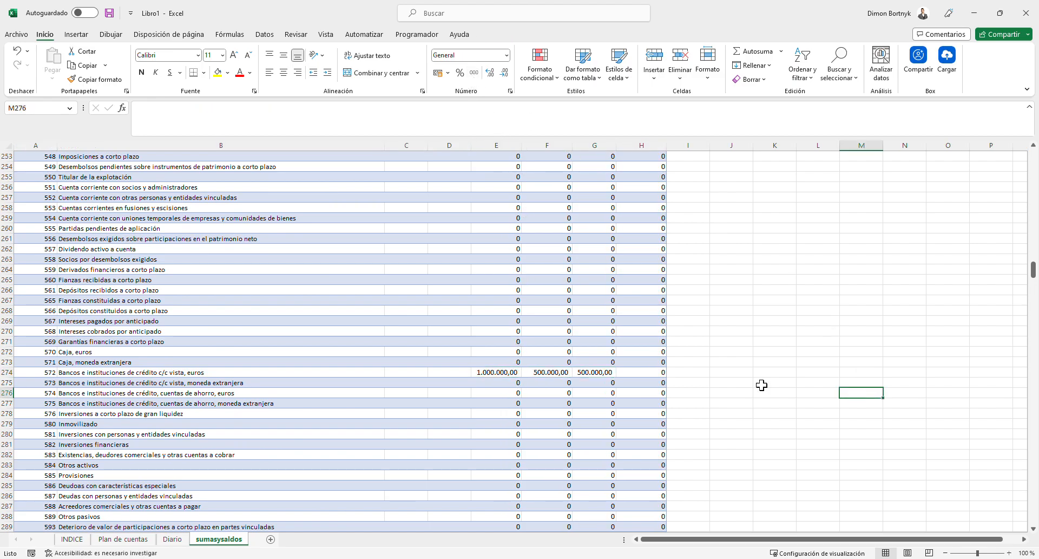
- Inspect the Debe, Haber and Deudor formulas in the row of account 572, and return to the table's beginning
{"action": "left_click", "coordinate": [601, 364]}
{"action": "left_click", "coordinate": [603, 375]}
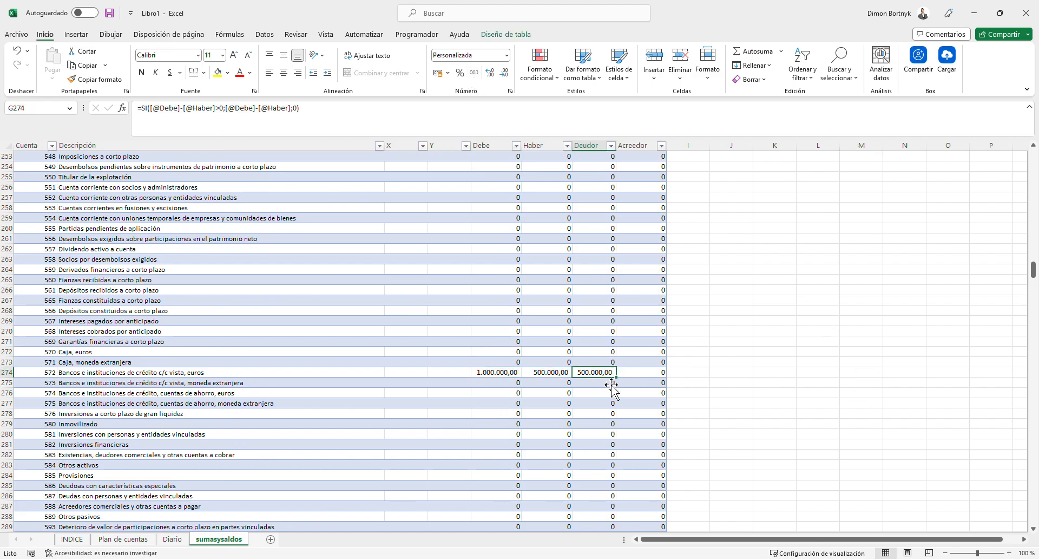
{"action": "left_click", "coordinate": [506, 373]}
{"action": "left_click", "coordinate": [562, 375]}
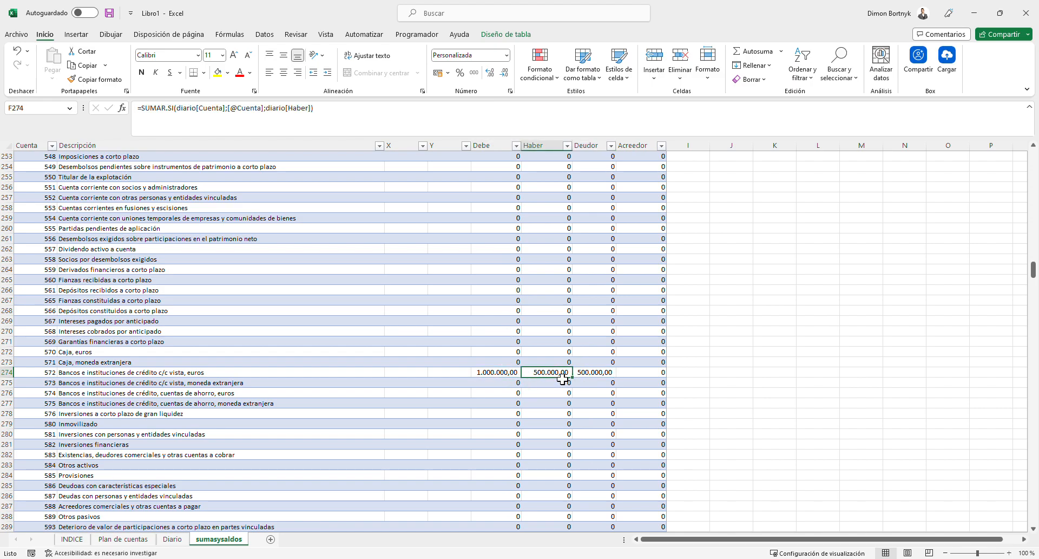
{"action": "left_click", "coordinate": [601, 375]}
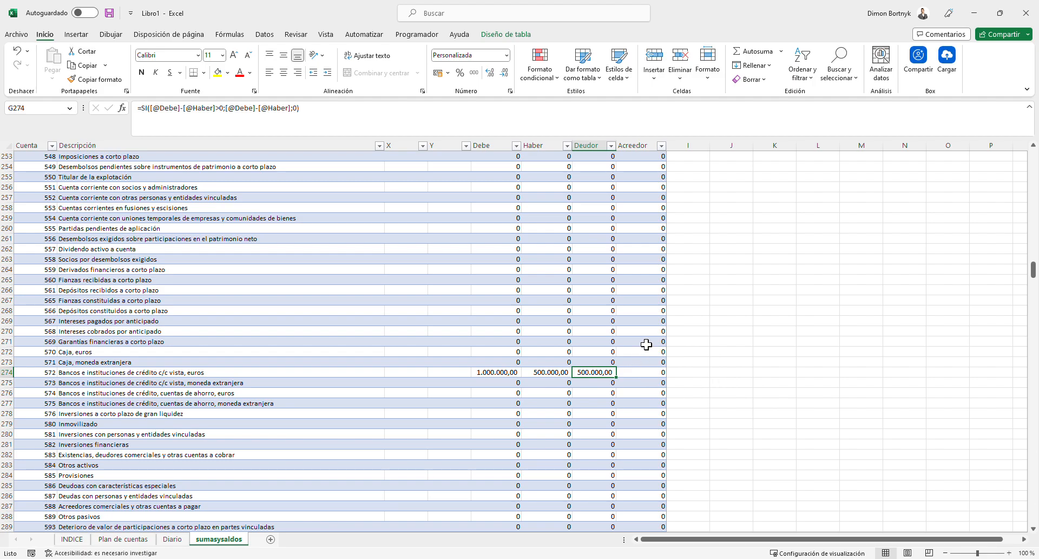
{"action": "scroll", "coordinate": [640, 370], "scroll_direction": "up", "scroll_amount": 20}
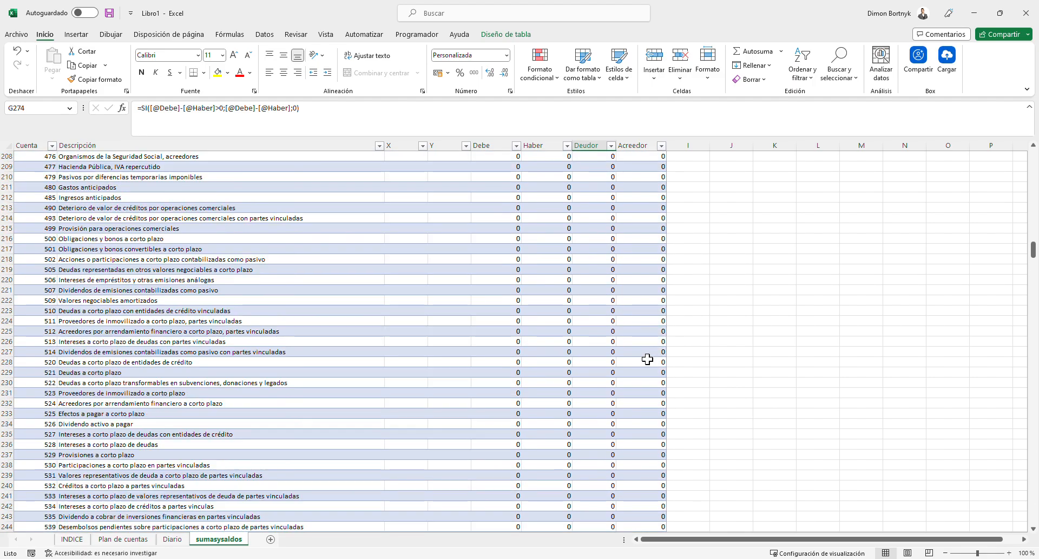
{"action": "scroll", "coordinate": [651, 324], "scroll_direction": "up", "scroll_amount": 20}
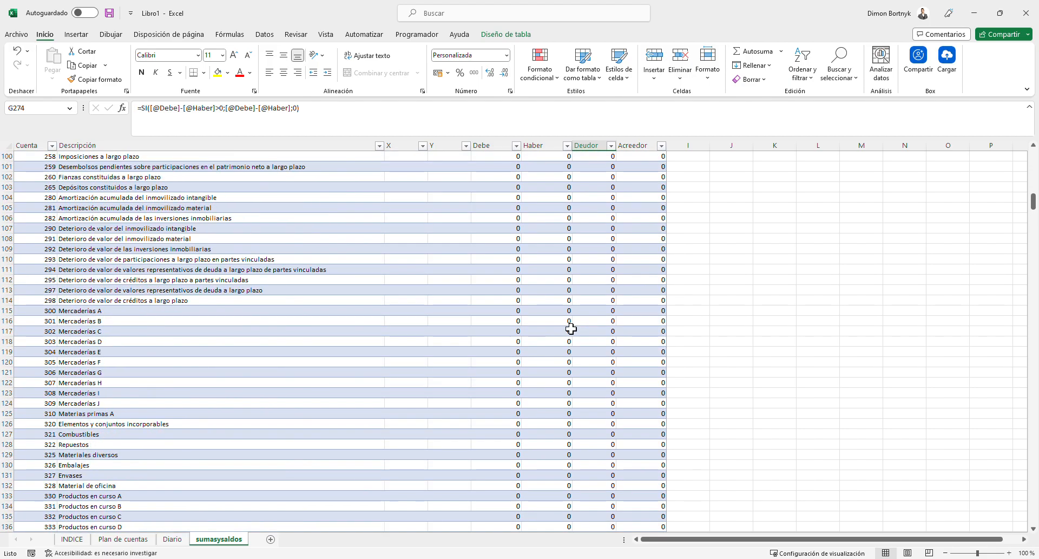
{"action": "scroll", "coordinate": [590, 306], "scroll_direction": "up", "scroll_amount": 6}
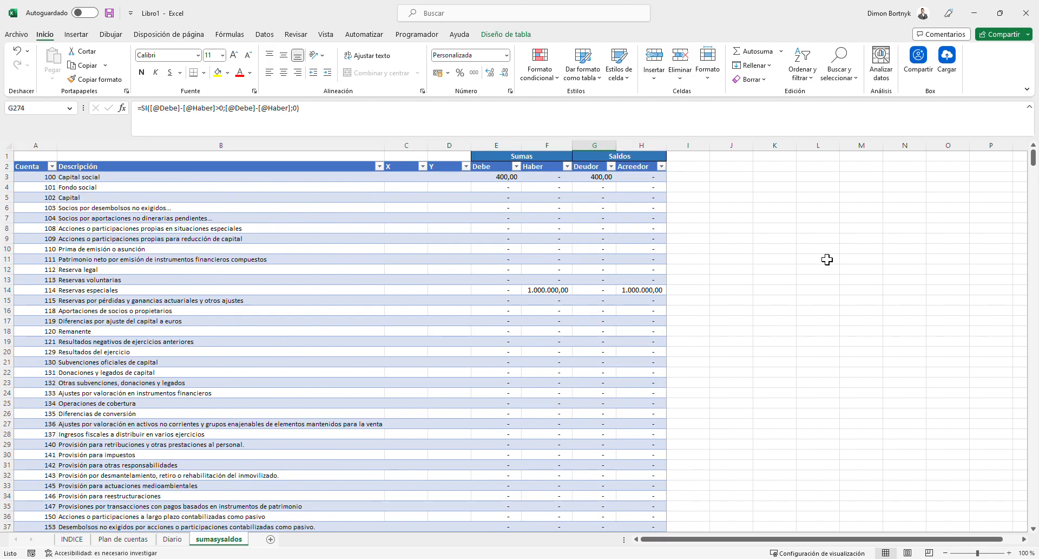
{"action": "left_click", "coordinate": [452, 190]}
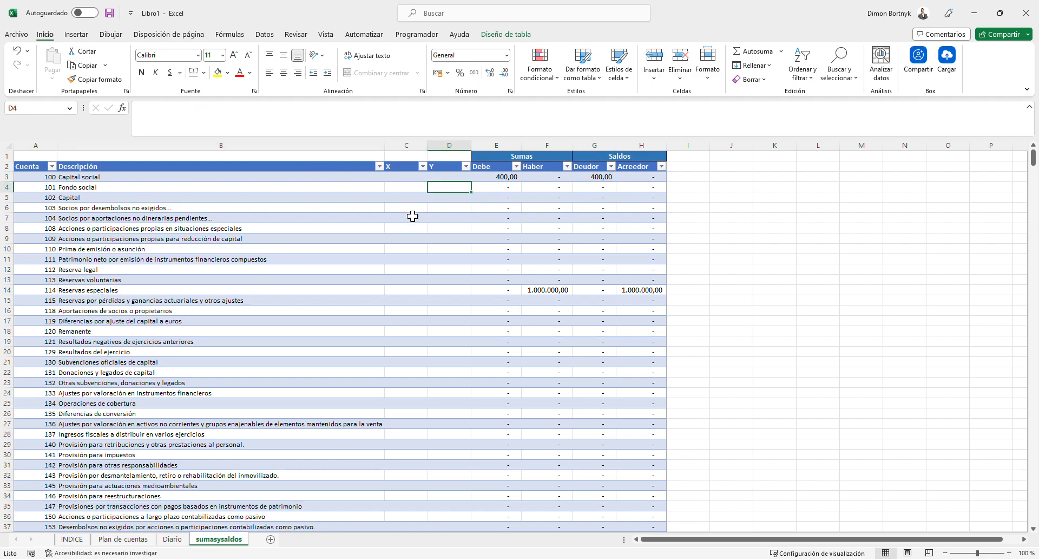
{"action": "left_click", "coordinate": [426, 250]}
{"action": "left_click", "coordinate": [453, 180]}
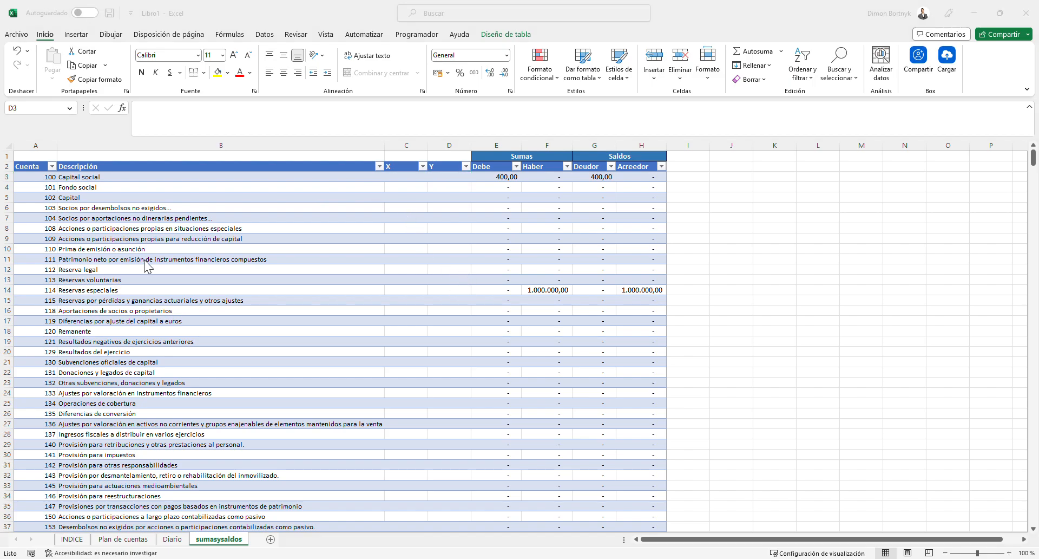
{"action": "scroll", "coordinate": [340, 309], "scroll_direction": "down", "scroll_amount": 8}
{"action": "scroll", "coordinate": [339, 309], "scroll_direction": "up", "scroll_amount": 8}
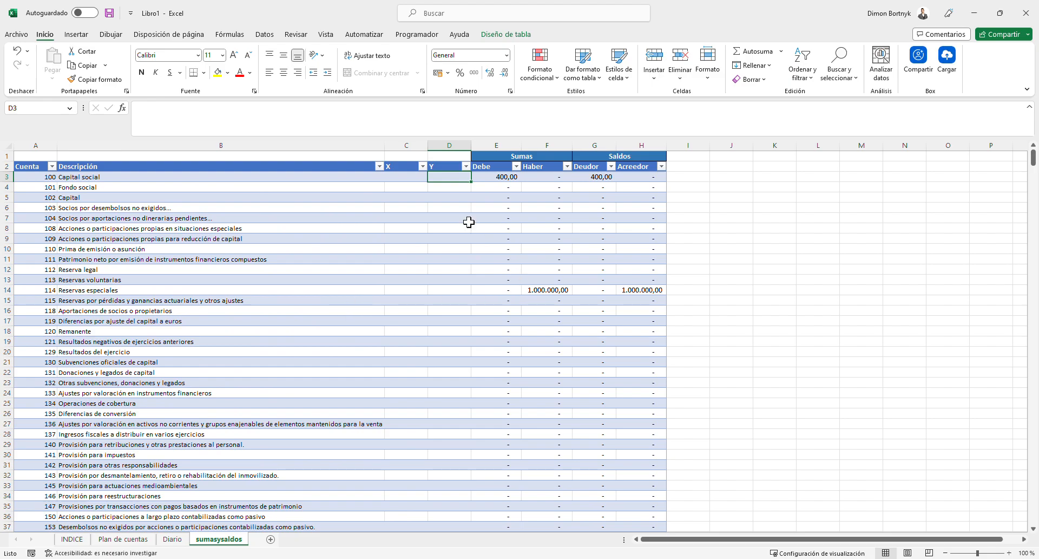
{"action": "left_click", "coordinate": [547, 289]}
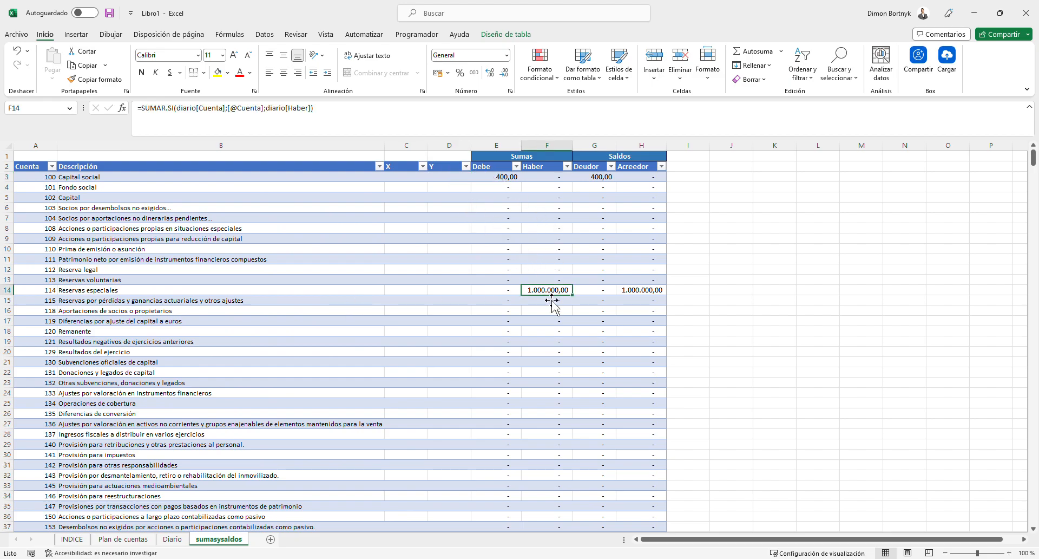
{"action": "scroll", "coordinate": [607, 306], "scroll_direction": "down", "scroll_amount": 3}
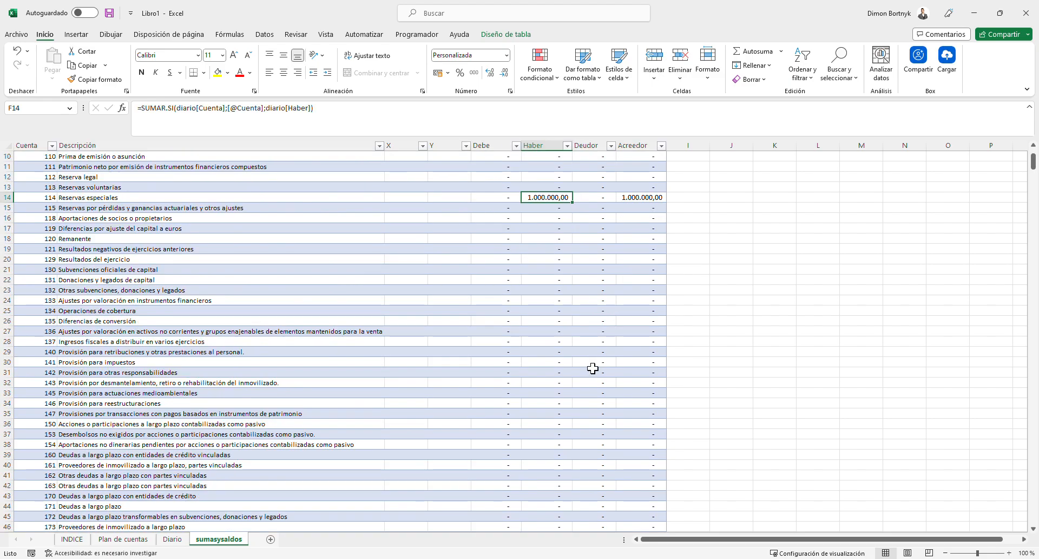
{"action": "scroll", "coordinate": [592, 368], "scroll_direction": "up", "scroll_amount": 3}
{"action": "left_click", "coordinate": [696, 323]}
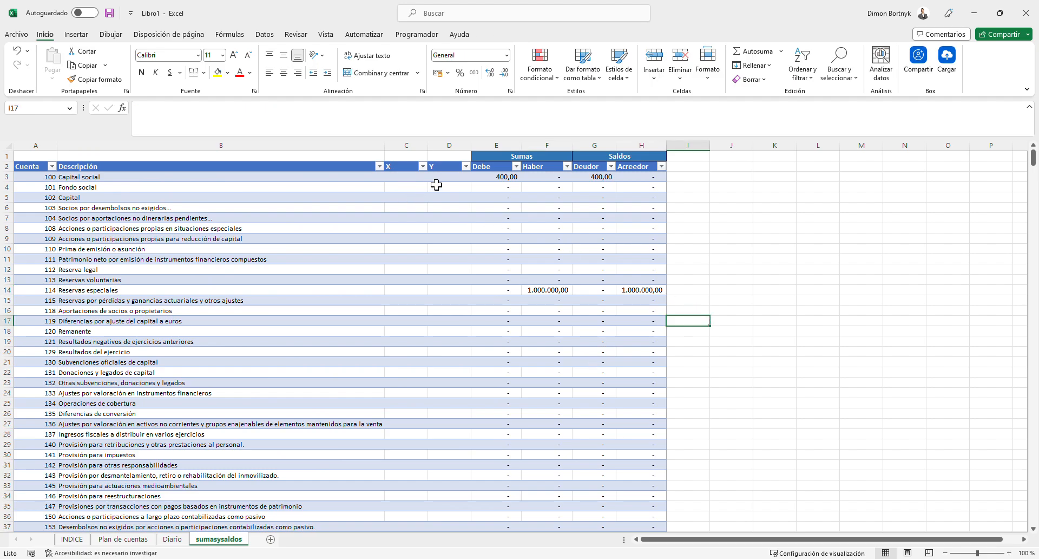
{"action": "left_click", "coordinate": [437, 185]}
{"action": "left_click", "coordinate": [446, 179]}
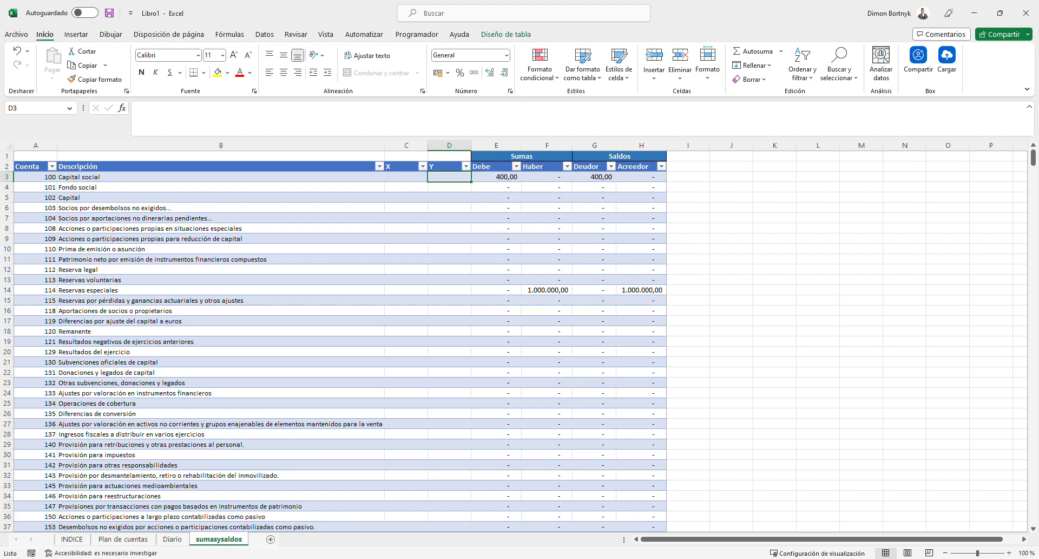
{"action": "type", "text": "=SI("}
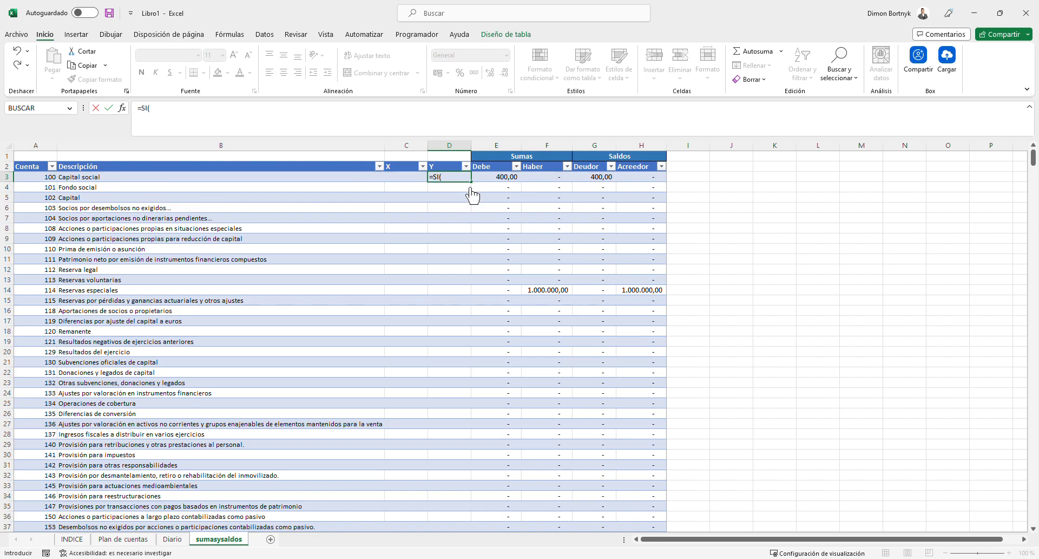
{"action": "left_click", "coordinate": [492, 178]}
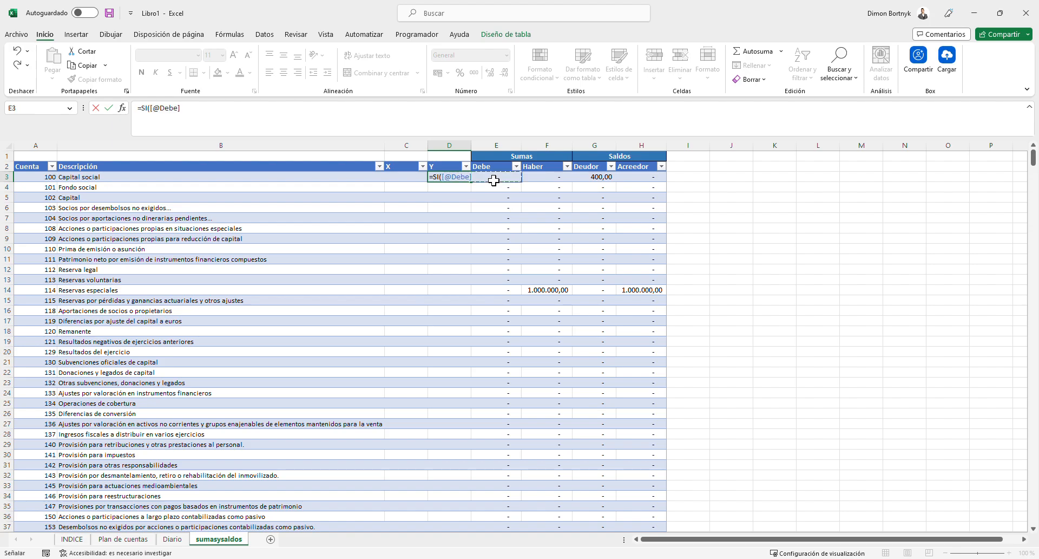
{"action": "type", "text": "+"}
{"action": "left_click", "coordinate": [557, 181]}
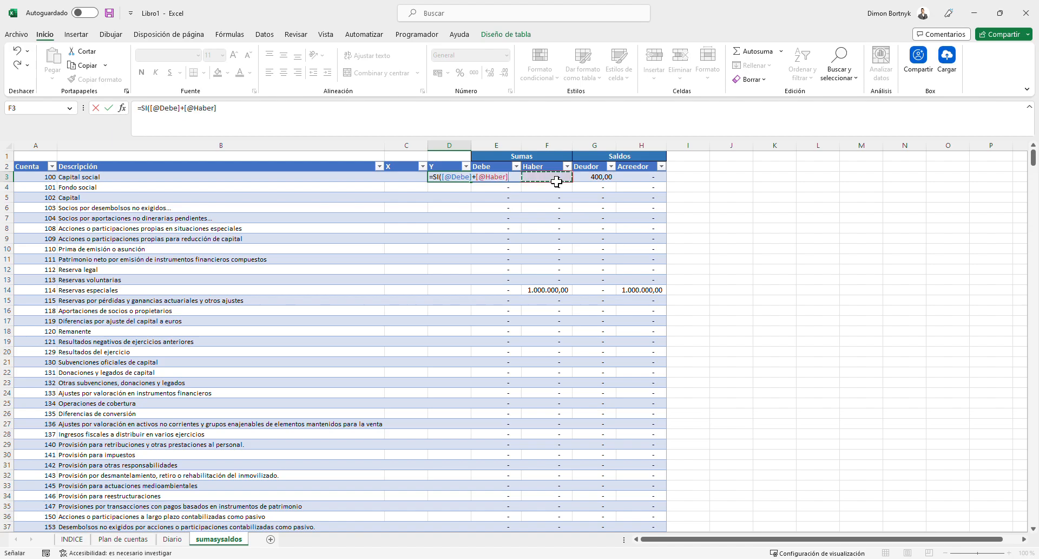
{"action": "type", "text": "=0;\"\";\"X"}
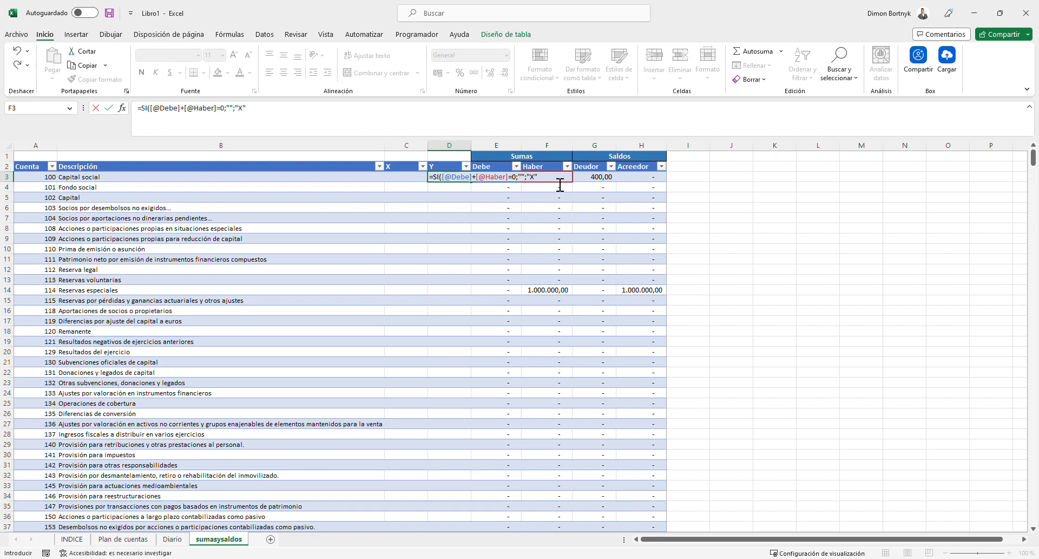
{"action": "key", "text": "Return"}
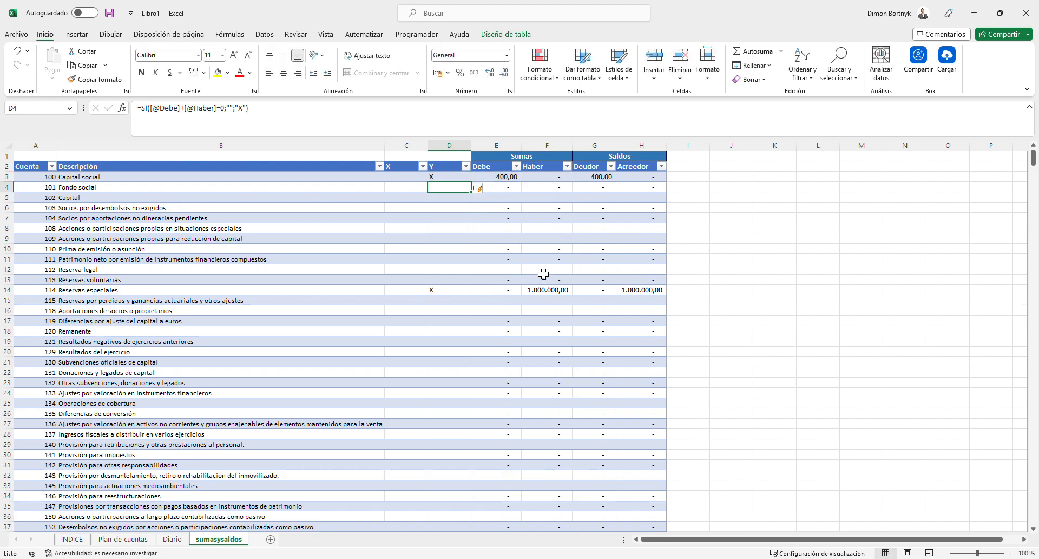
- Compare the marks in the Y column with the Debe, Haber and Saldos amounts of accounts 100 and 114
{"action": "left_click", "coordinate": [524, 288]}
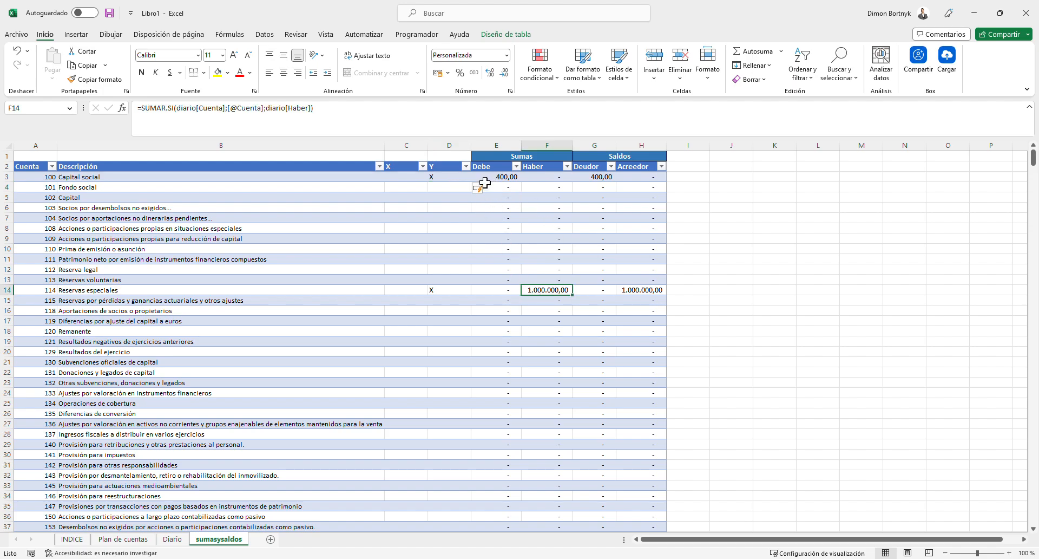
{"action": "left_click", "coordinate": [488, 179]}
{"action": "left_click", "coordinate": [560, 291]}
{"action": "left_click", "coordinate": [623, 292]}
{"action": "left_click", "coordinate": [537, 293]}
{"action": "scroll", "coordinate": [483, 336], "scroll_direction": "down", "scroll_amount": 1}
{"action": "scroll", "coordinate": [485, 333], "scroll_direction": "up", "scroll_amount": 1}
- On the Diario sheet, enter account 752 in C9 and account 310 in C10
{"action": "left_click", "coordinate": [173, 539]}
{"action": "left_click", "coordinate": [142, 245]}
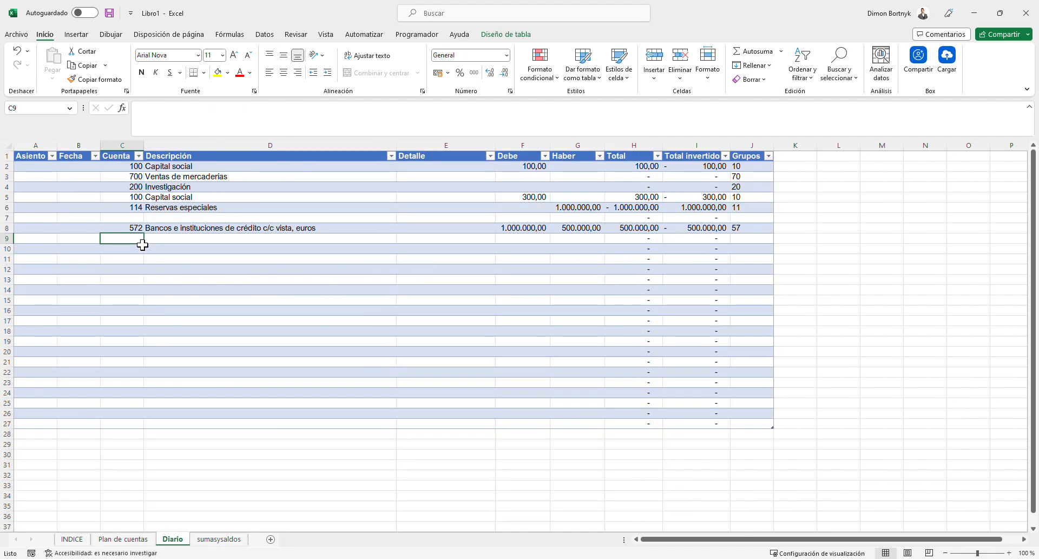
{"action": "type", "text": "6"}
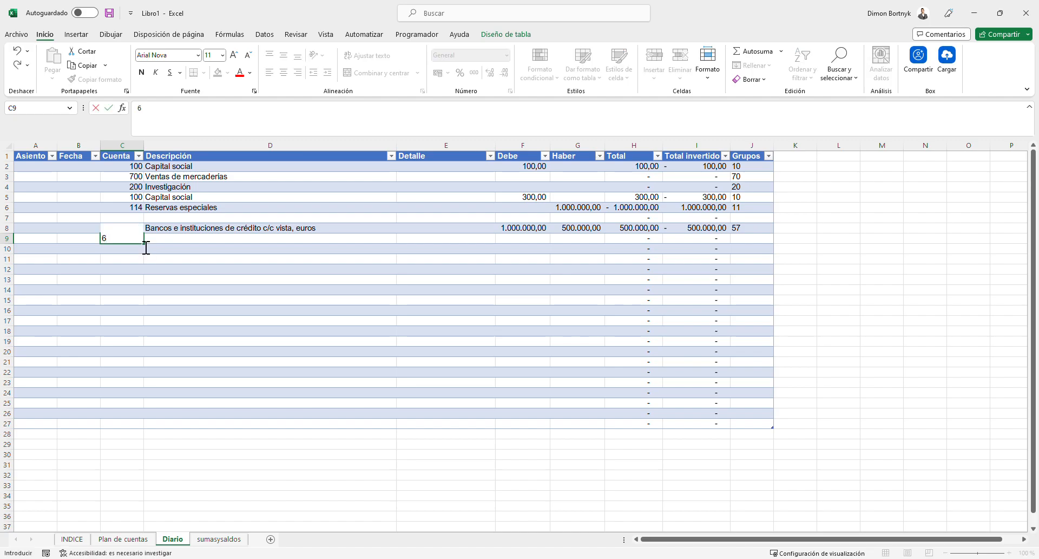
{"action": "key", "text": "Return"}
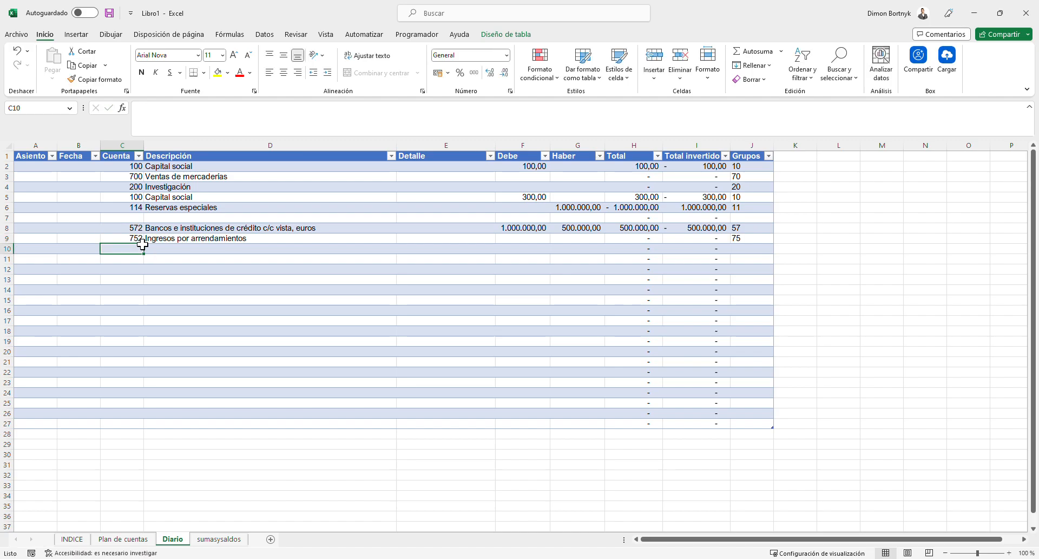
{"action": "type", "text": "31"}
{"action": "key", "text": "Return"}
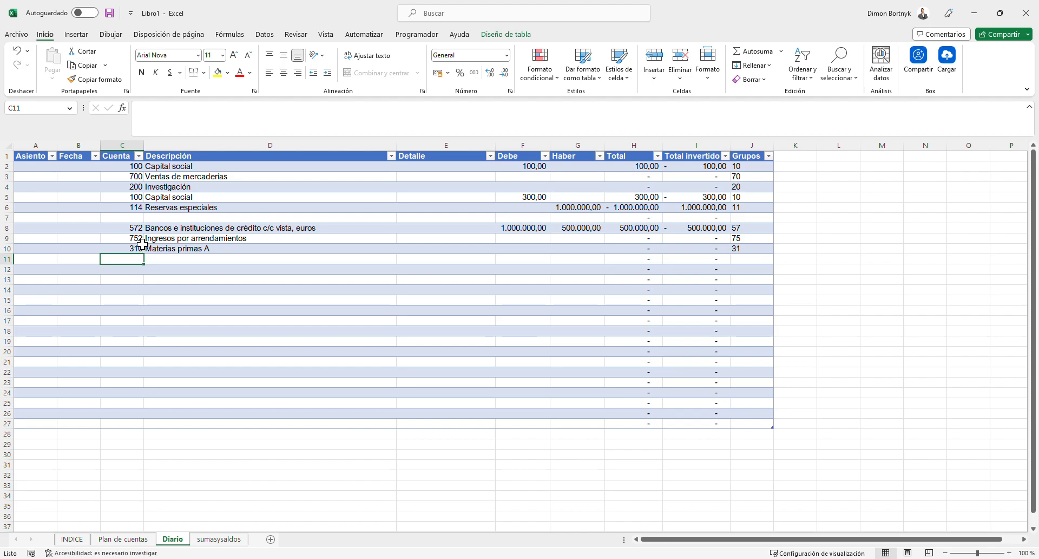
- Enter accounts 420, 173 and 555 in cells C11 to C13 of the Cuenta column
{"action": "type", "text": "420"}
{"action": "key", "text": "Return"}
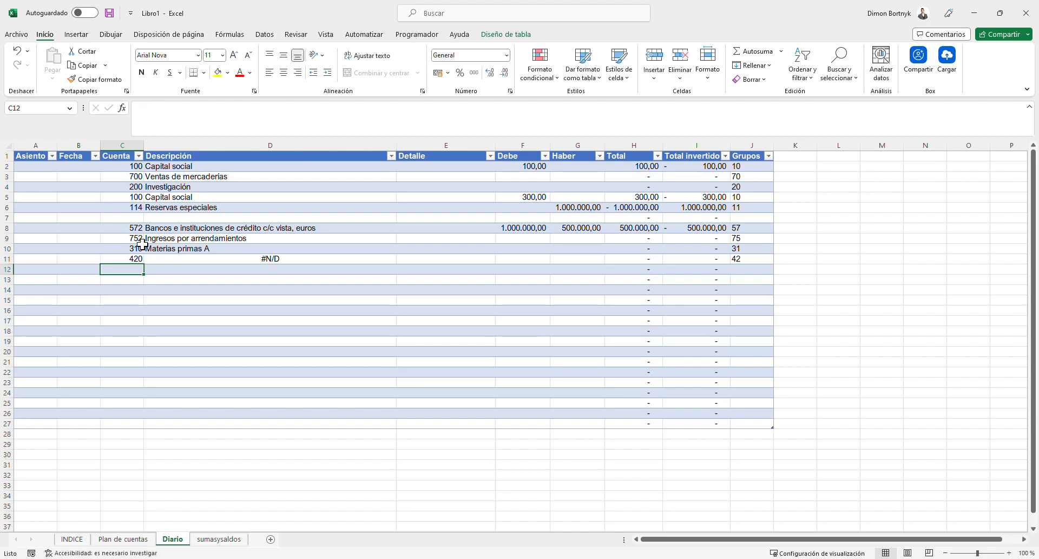
{"action": "type", "text": "173"}
{"action": "key", "text": "Return"}
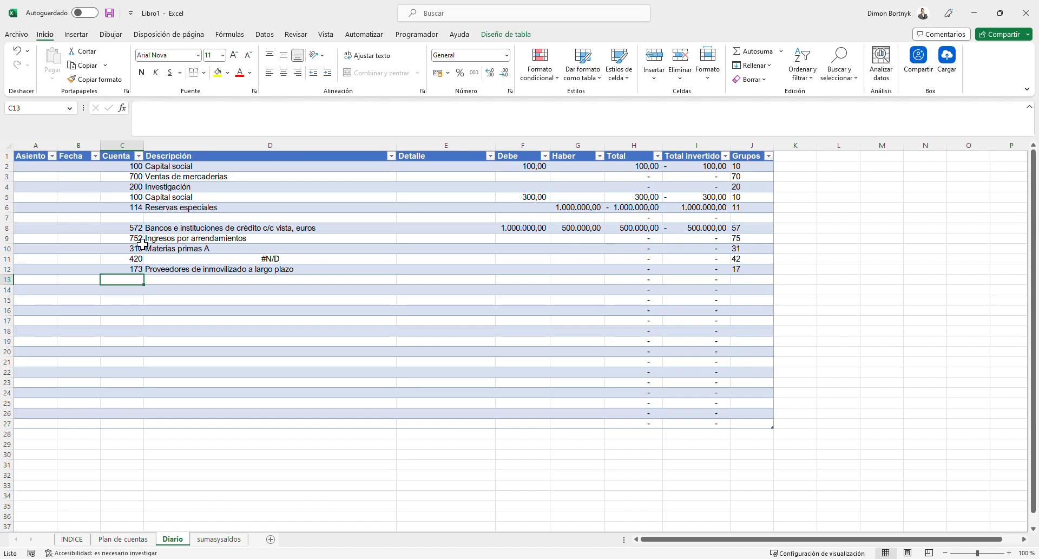
{"action": "type", "text": "555"}
{"action": "key", "text": "Return"}
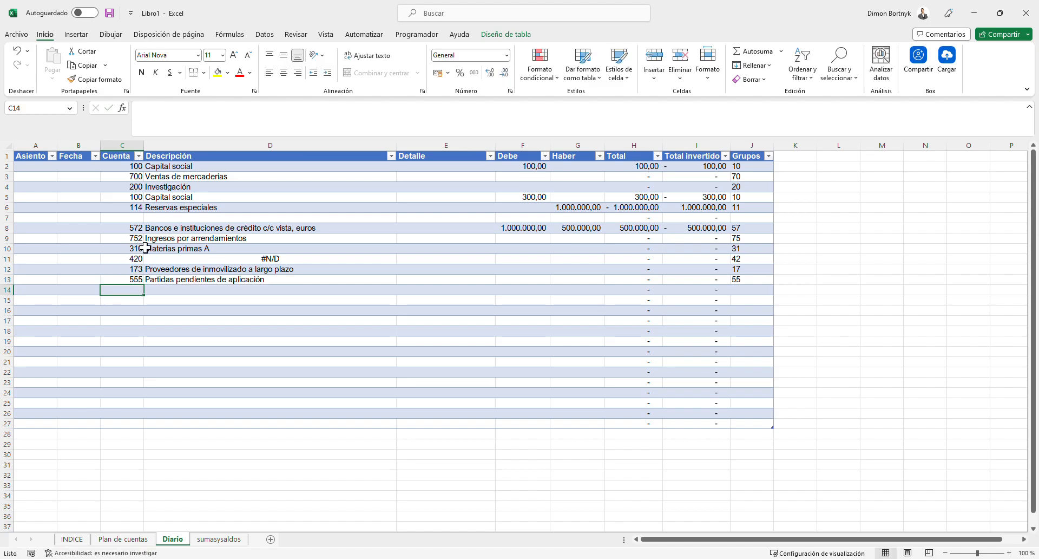
- Enter 200.000 as Debe in F9, and as Haber enter 200.000 in G10 and 30.000 in G12
{"action": "left_click", "coordinate": [528, 239]}
{"action": "type", "text": "200"}
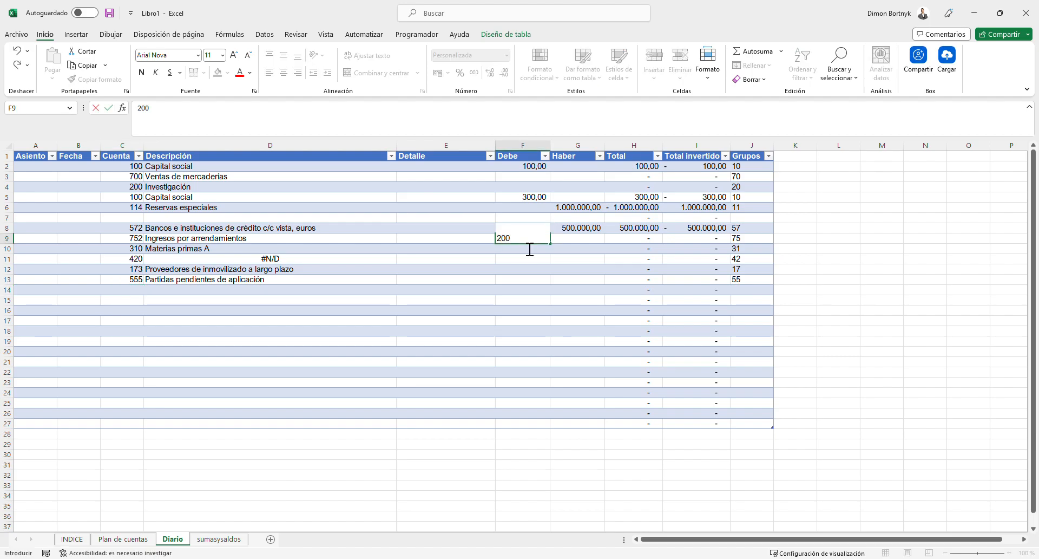
{"action": "key", "text": "Return"}
{"action": "key", "text": "Right"}
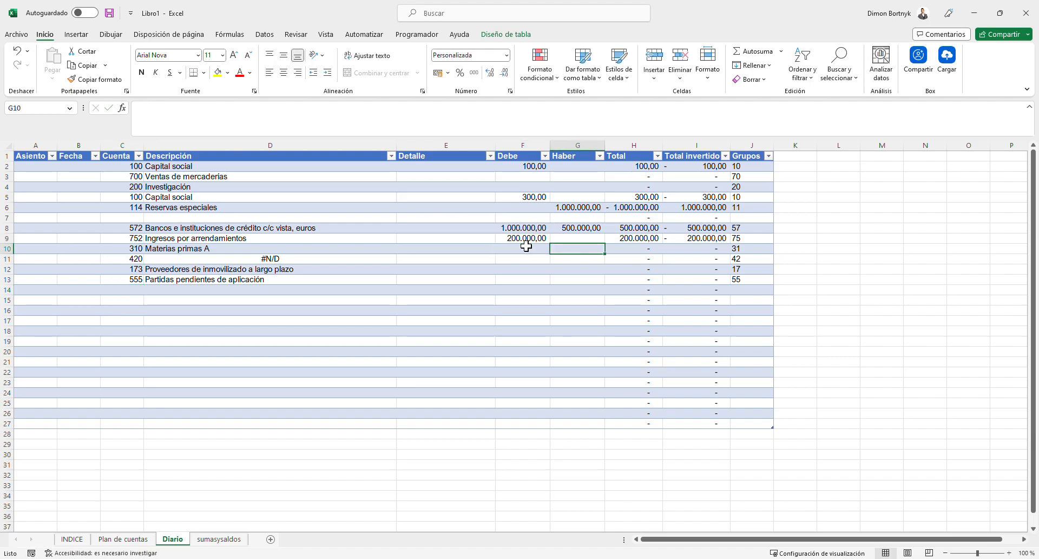
{"action": "type", "text": "200.000"}
{"action": "key", "text": "Return"}
{"action": "key", "text": "Return"}
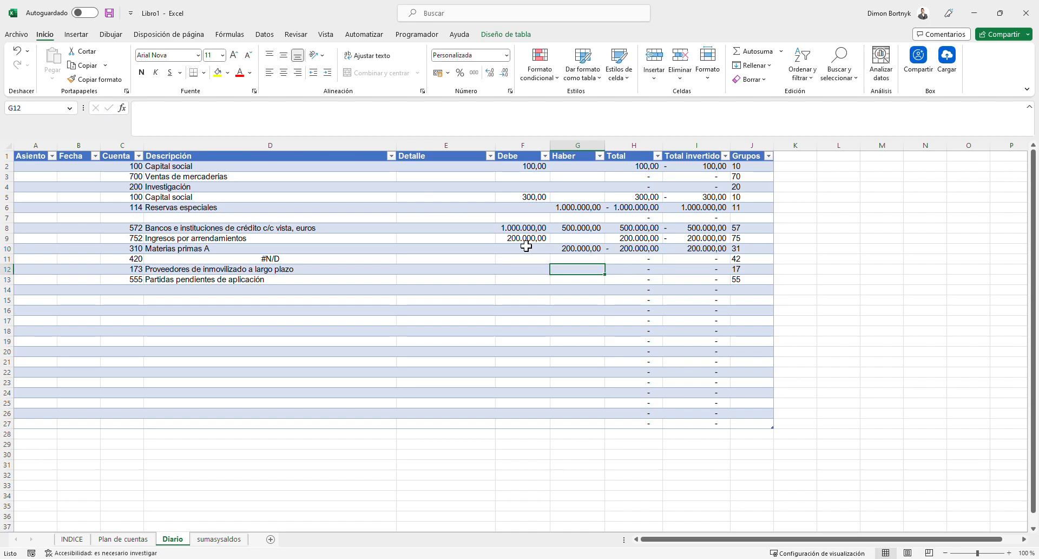
{"action": "type", "text": "3"}
{"action": "type", "text": "0.000"}
{"action": "key", "text": "Return"}
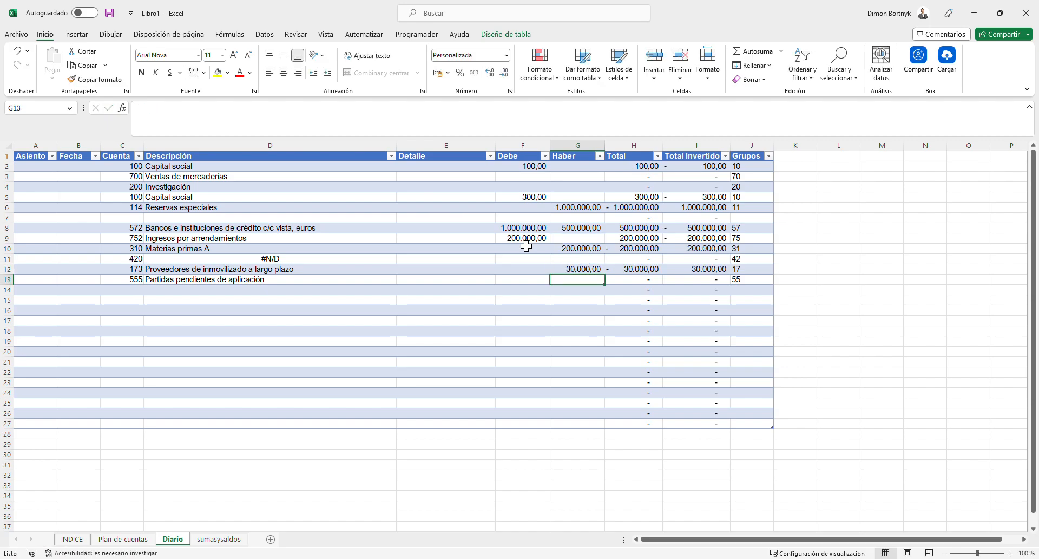
- Enter a Debe amount of 50.000.000 in F13 for account 555
{"action": "key", "text": "Up"}
{"action": "key", "text": "Left"}
{"action": "key", "text": "Left"}
{"action": "key", "text": "Left"}
{"action": "key", "text": "Left"}
{"action": "key", "text": "Down"}
{"action": "key", "text": "Down"}
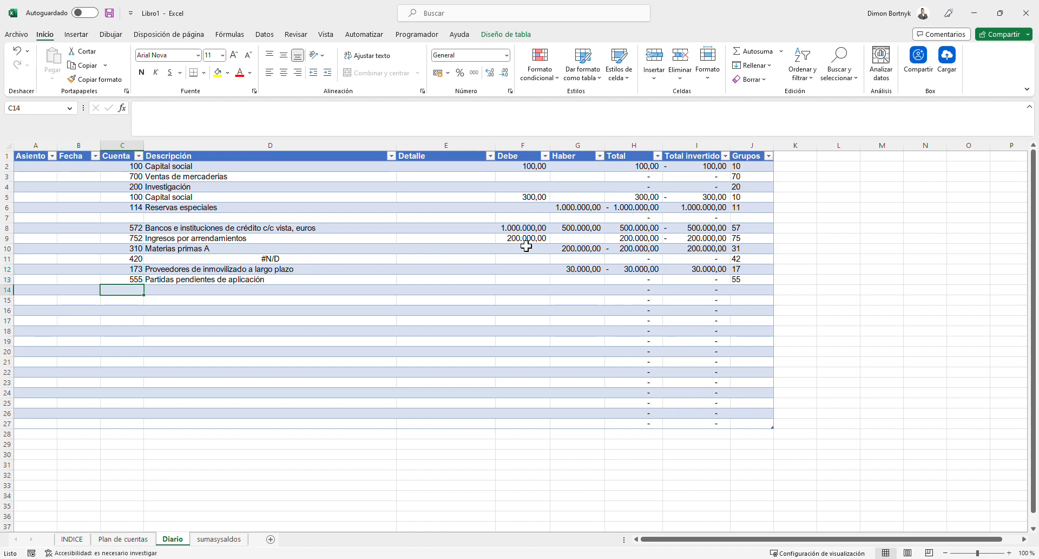
{"action": "key", "text": "Up"}
{"action": "key", "text": "Right"}
{"action": "key", "text": "Right"}
{"action": "key", "text": "Right"}
{"action": "type", "text": "5"}
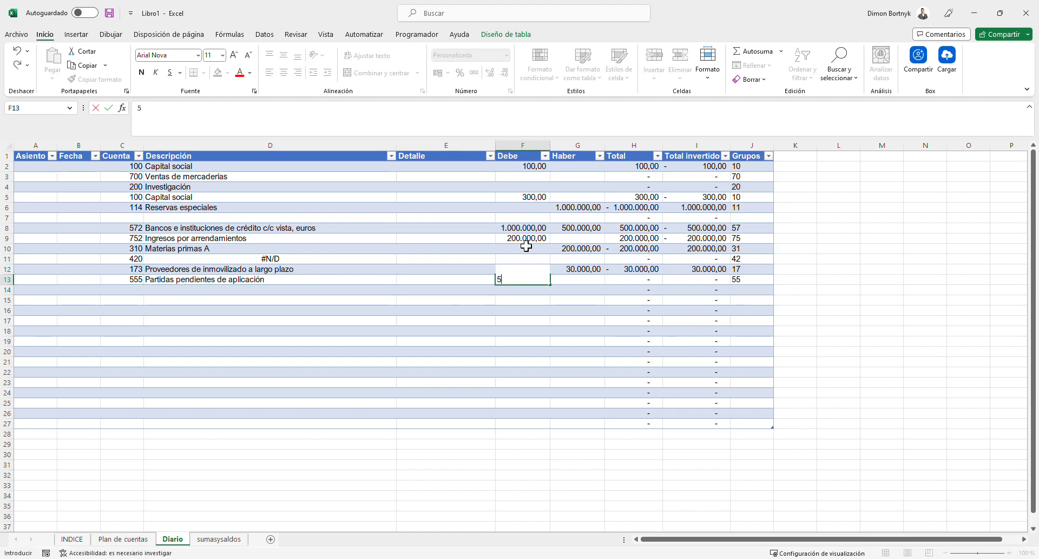
{"action": "type", "text": "0.000.000"}
{"action": "key", "text": "Return"}
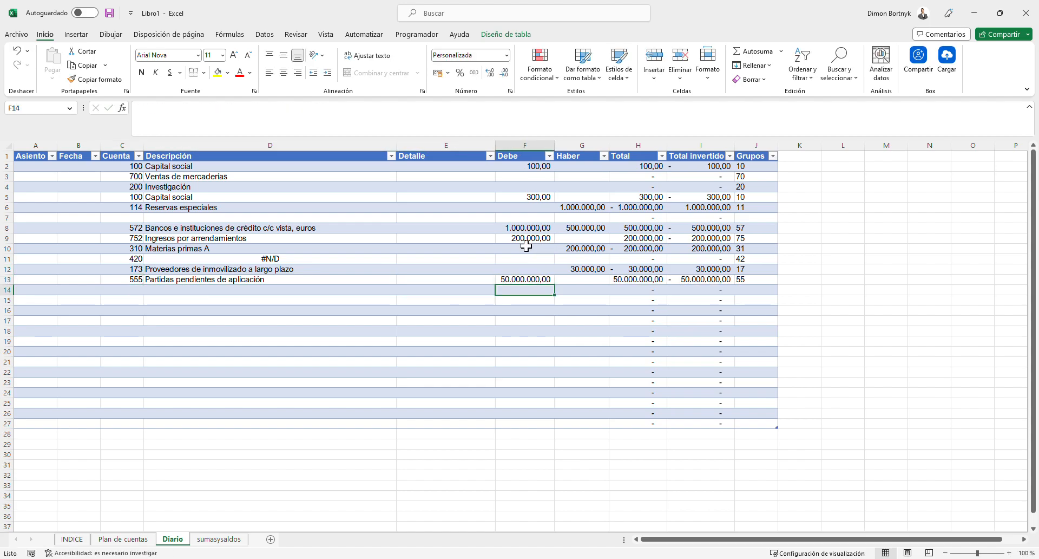
- In row 11, enter 1 as the Debe amount and change the account number to 430
{"action": "left_click", "coordinate": [520, 259]}
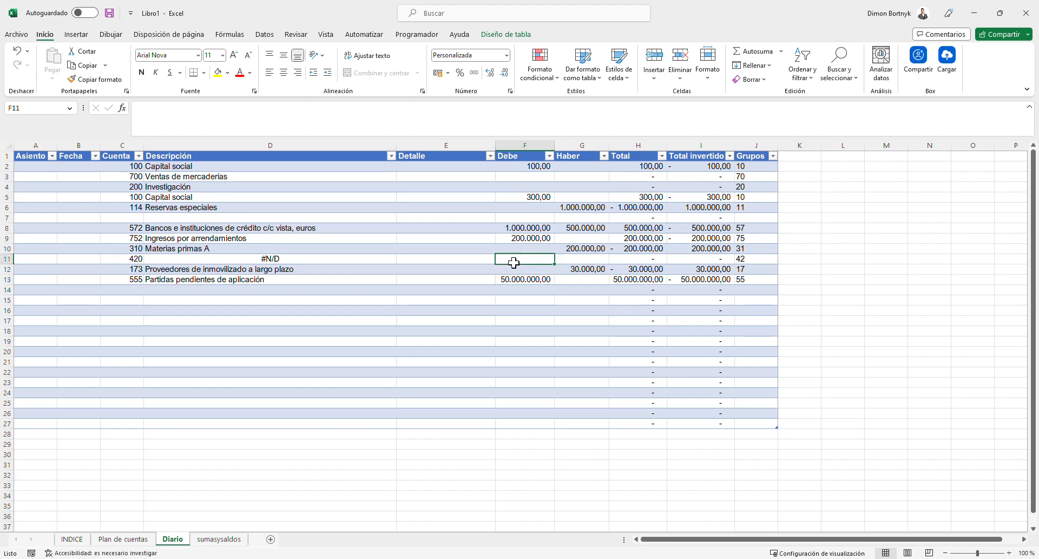
{"action": "type", "text": "1"}
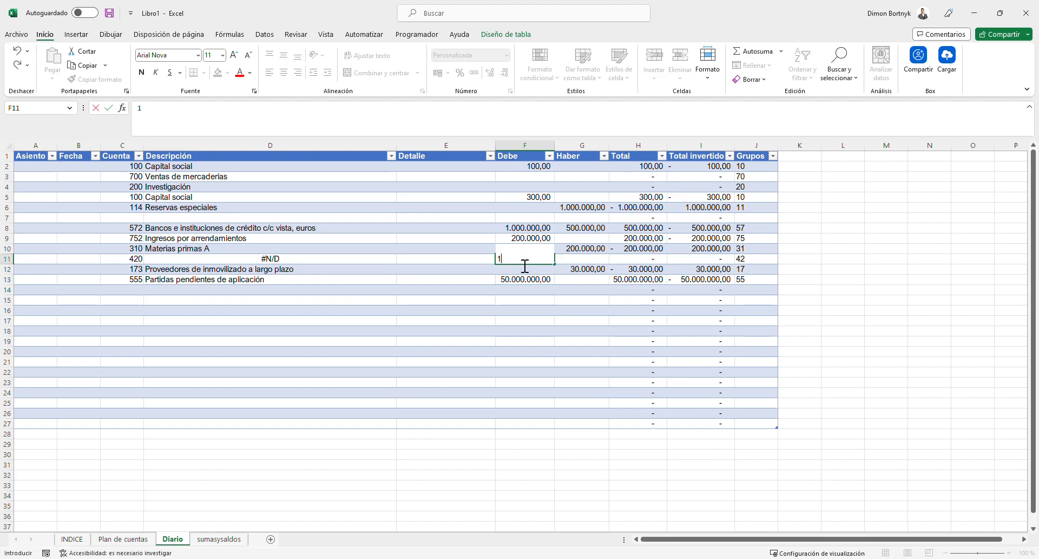
{"action": "key", "text": "Return"}
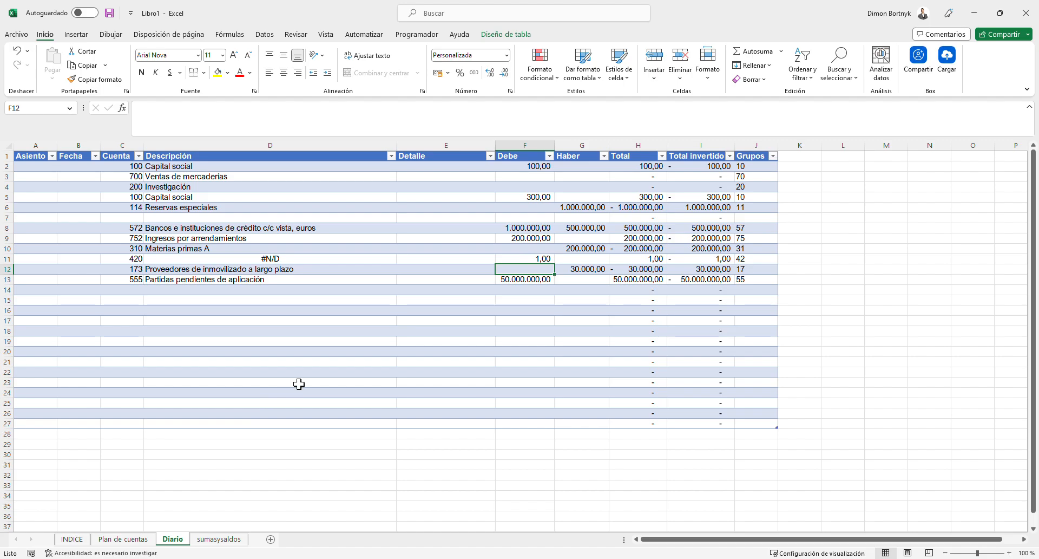
{"action": "left_click_drag", "start_coordinate": [301, 366], "coordinate": [319, 340]}
{"action": "left_click", "coordinate": [216, 262]}
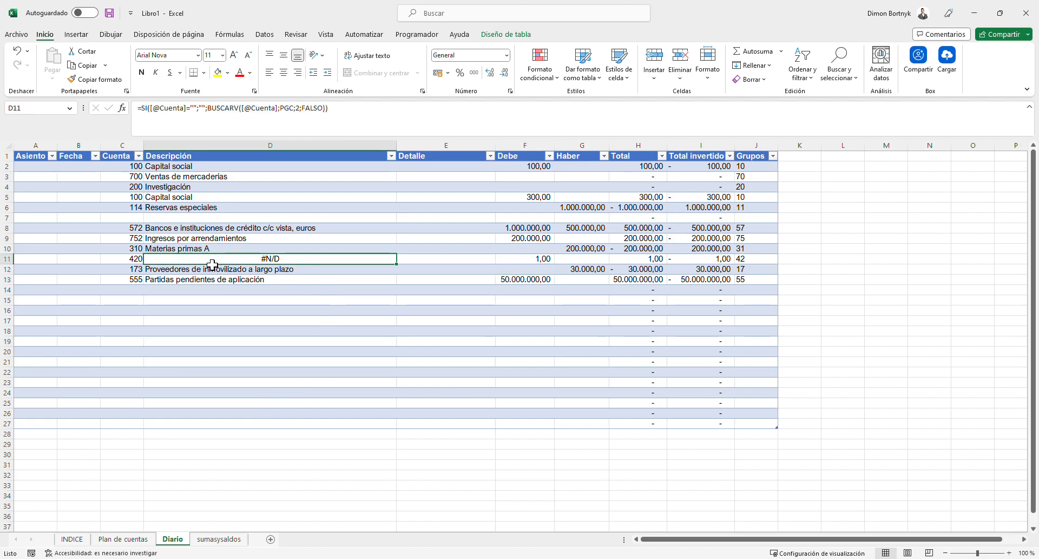
{"action": "left_click", "coordinate": [140, 263]}
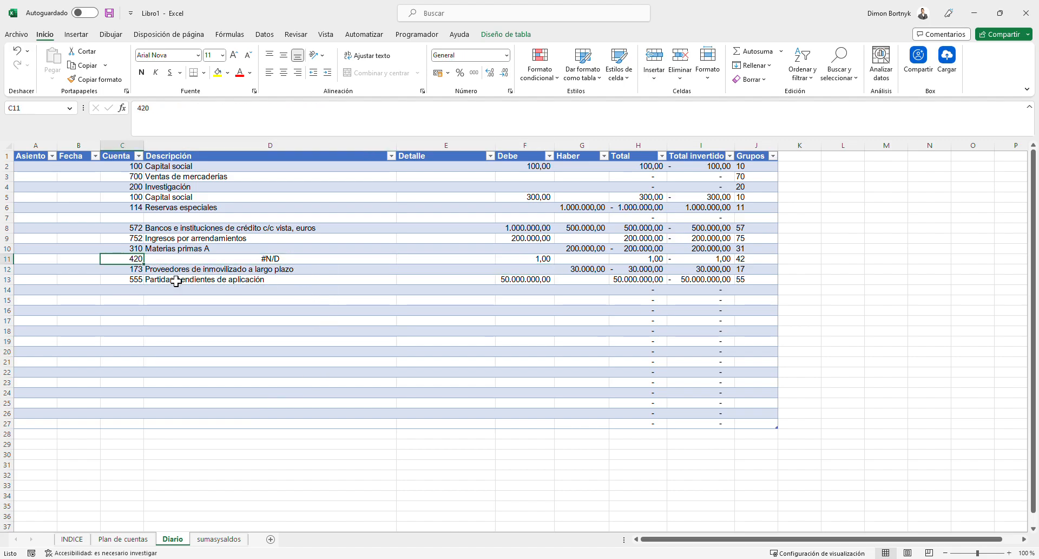
{"action": "type", "text": "430"}
{"action": "key", "text": "Return"}
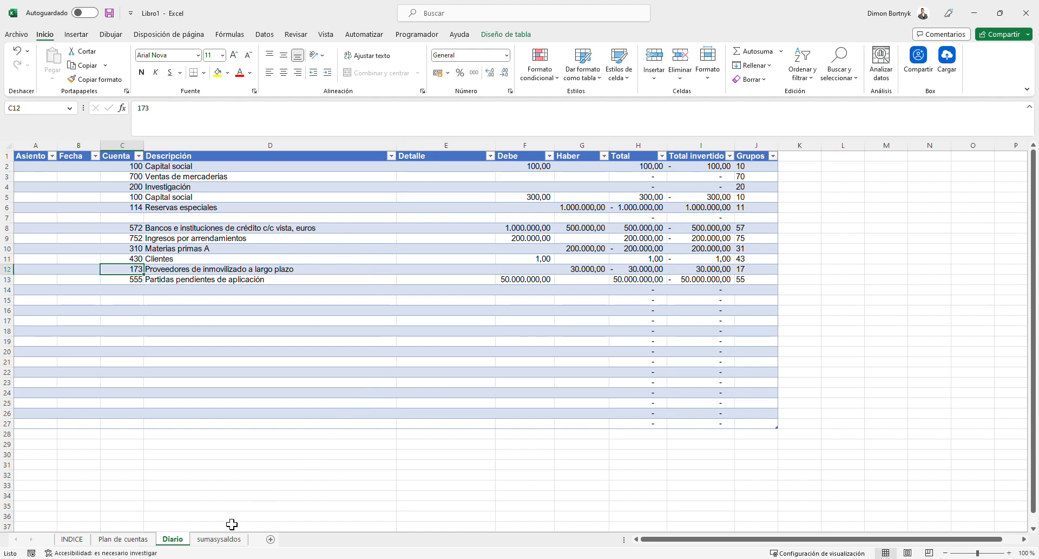
- On the sumasysaldos sheet, examine which accounts are marked in the Y column and their Debe, Haber and Saldos amounts
{"action": "left_click", "coordinate": [221, 544]}
{"action": "left_click", "coordinate": [608, 365]}
{"action": "scroll", "coordinate": [496, 314], "scroll_direction": "down", "scroll_amount": 8}
{"action": "scroll", "coordinate": [496, 317], "scroll_direction": "down", "scroll_amount": 20}
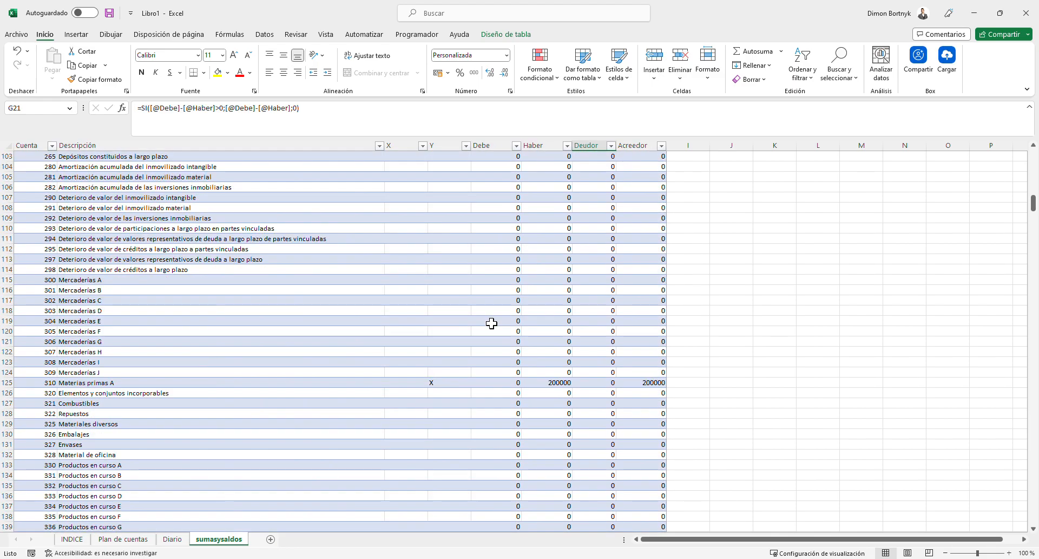
{"action": "scroll", "coordinate": [494, 322], "scroll_direction": "up", "scroll_amount": 15}
{"action": "scroll", "coordinate": [544, 325], "scroll_direction": "down", "scroll_amount": 20}
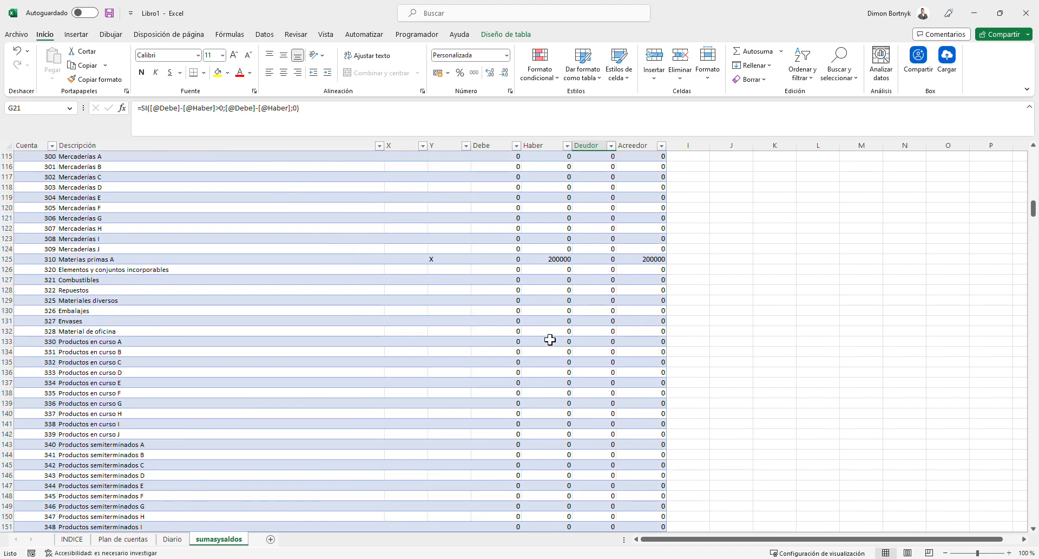
{"action": "scroll", "coordinate": [553, 356], "scroll_direction": "down", "scroll_amount": 10}
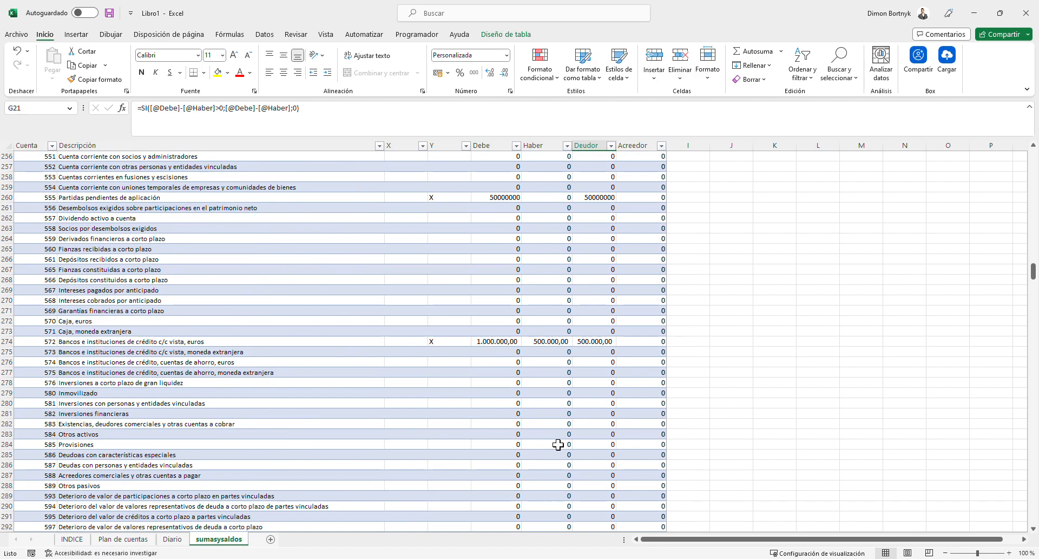
{"action": "scroll", "coordinate": [557, 443], "scroll_direction": "up", "scroll_amount": 9}
- Filter the Y column to show only the X rows and apply the thousands separator style to their Sumas and Saldos amounts
{"action": "left_click_drag", "start_coordinate": [1033, 259], "coordinate": [1032, 155]}
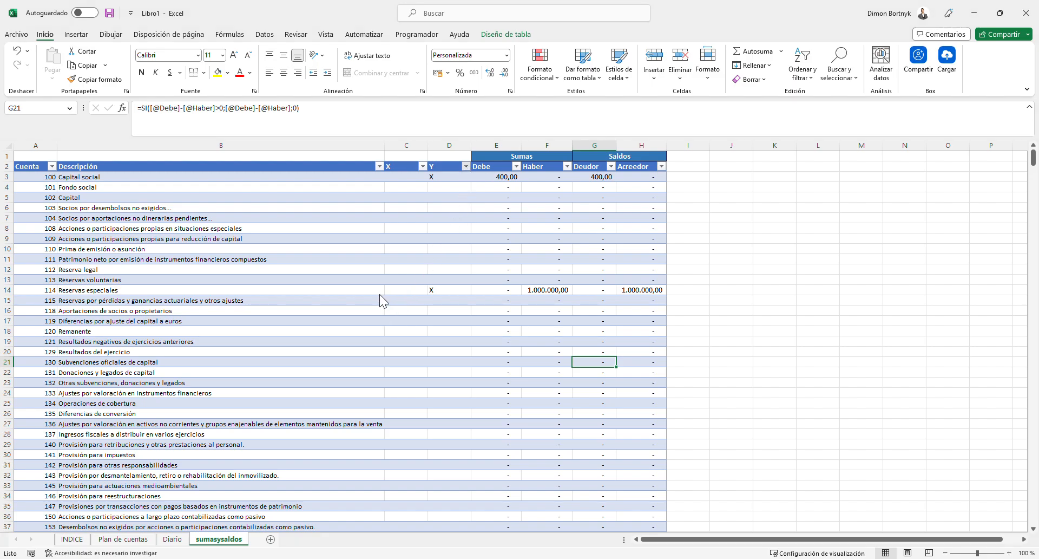
{"action": "left_click", "coordinate": [402, 411]}
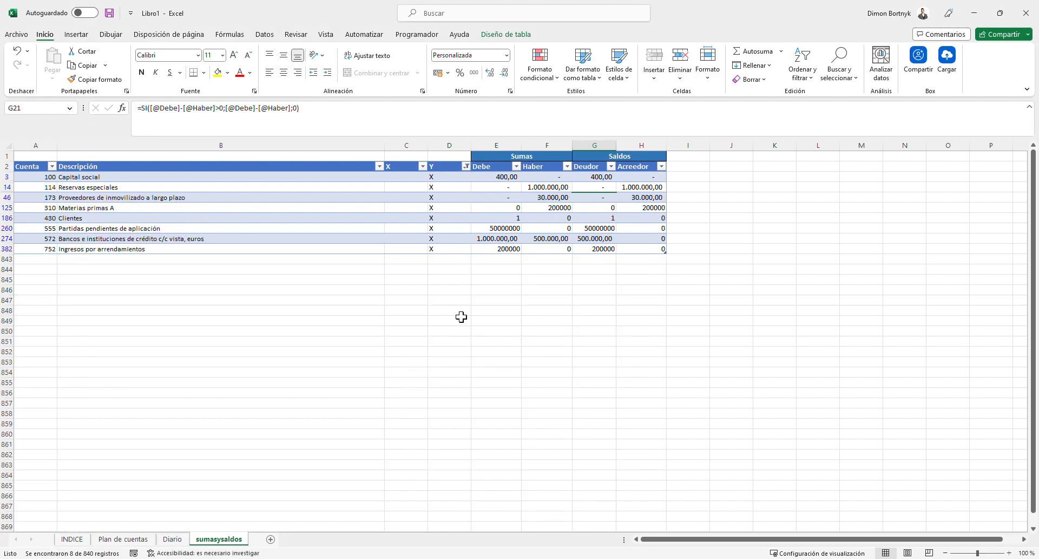
{"action": "left_click_drag", "start_coordinate": [487, 177], "coordinate": [632, 253]}
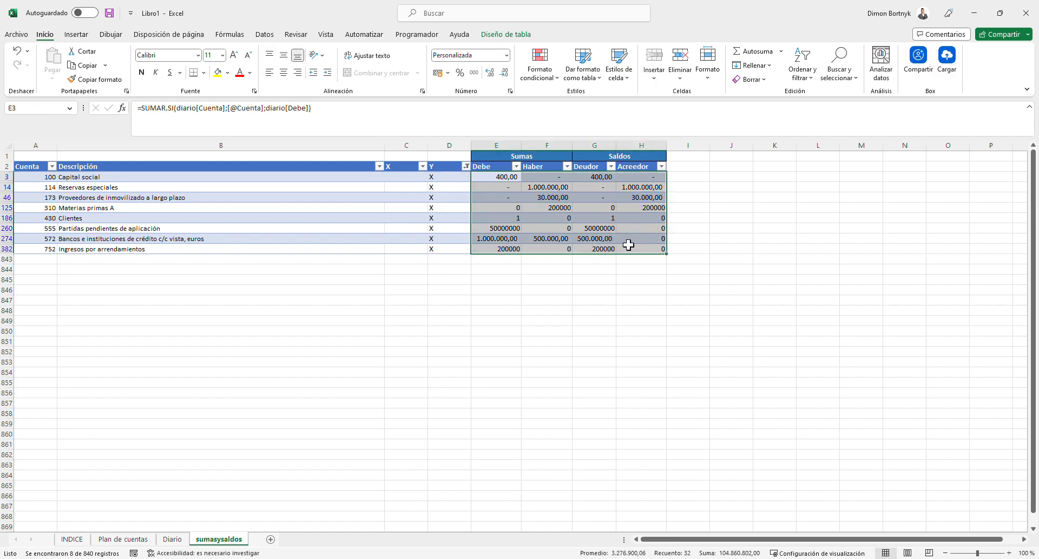
{"action": "left_click", "coordinate": [475, 73]}
{"action": "left_click", "coordinate": [740, 341]}
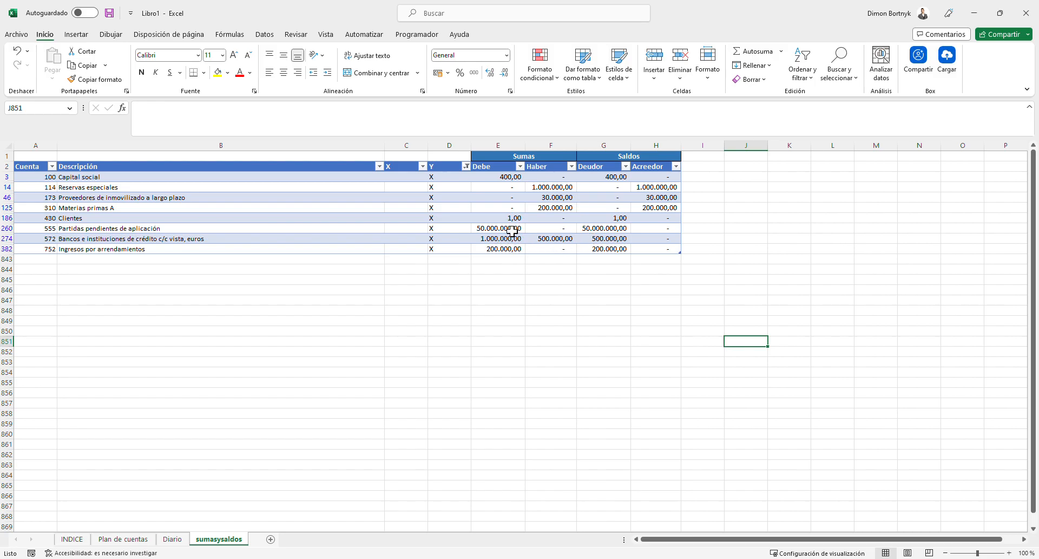
{"action": "left_click", "coordinate": [534, 284]}
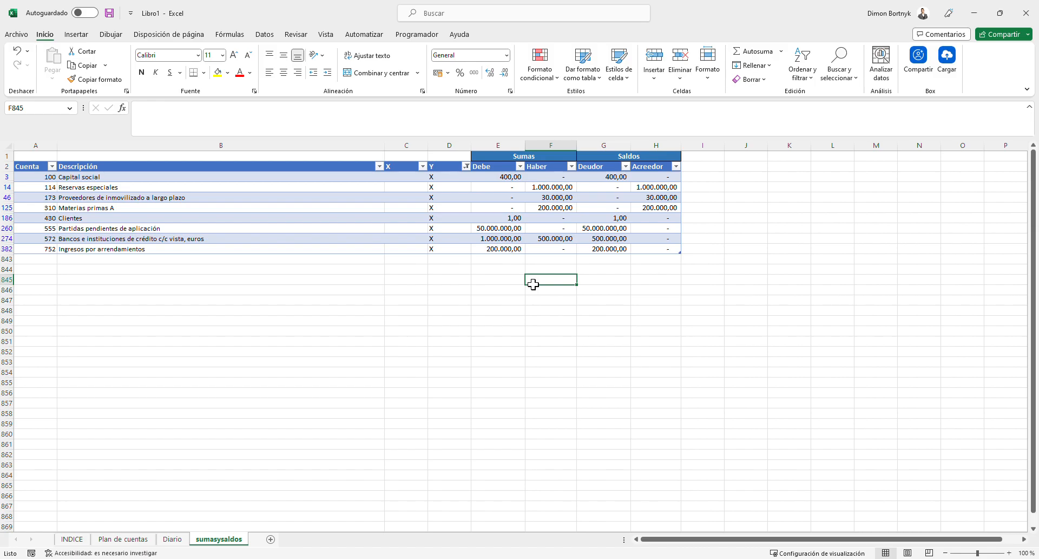
{"action": "left_click", "coordinate": [587, 324]}
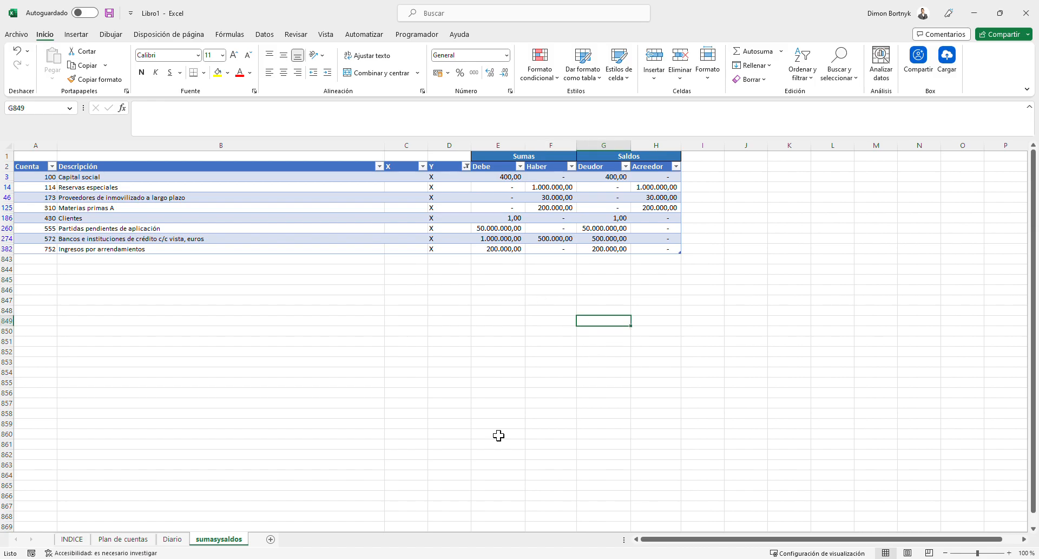
{"action": "left_click", "coordinate": [461, 331]}
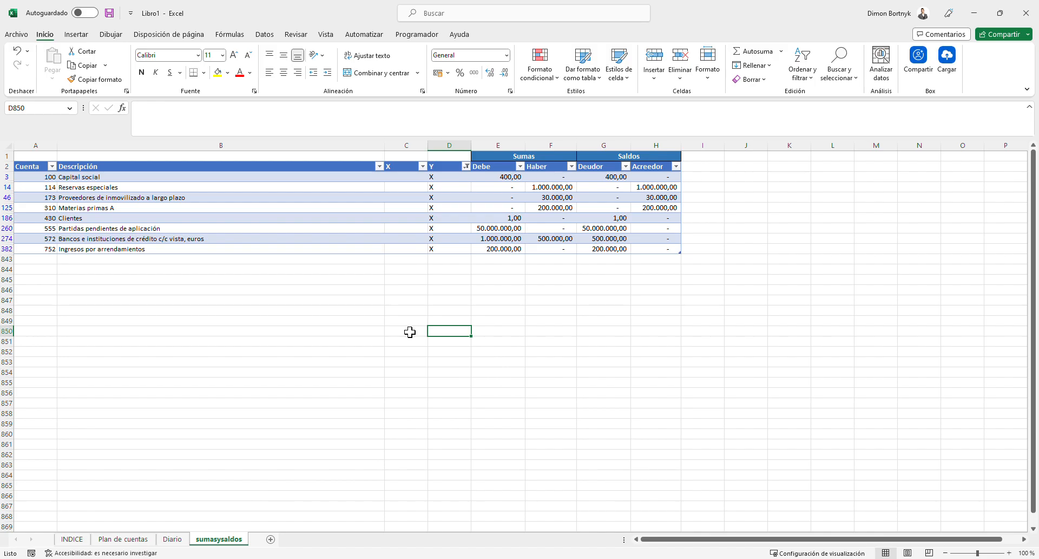
{"action": "left_click", "coordinate": [347, 281]}
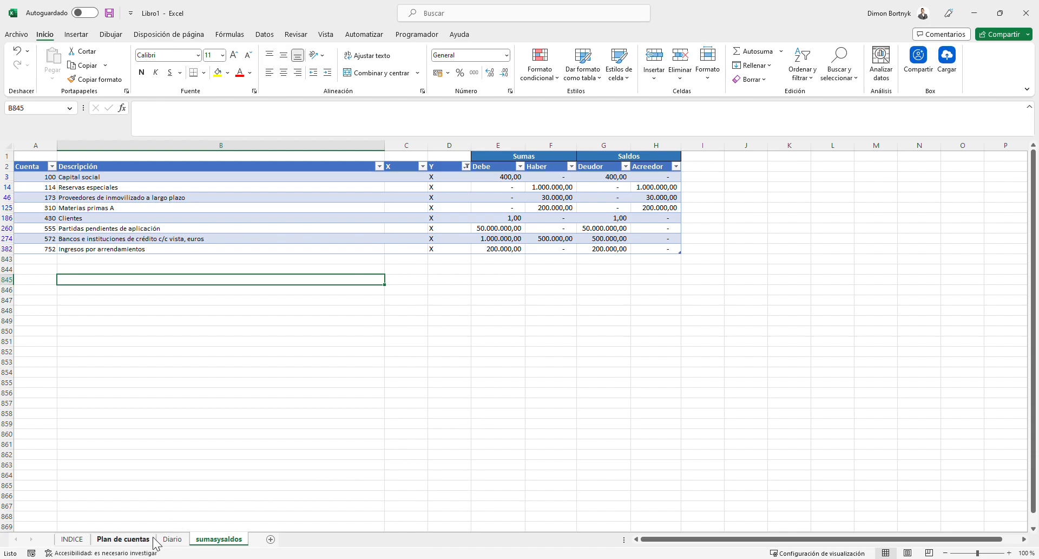
- On the Diario sheet, extend the journal table down to row 47
{"action": "left_click", "coordinate": [172, 539]}
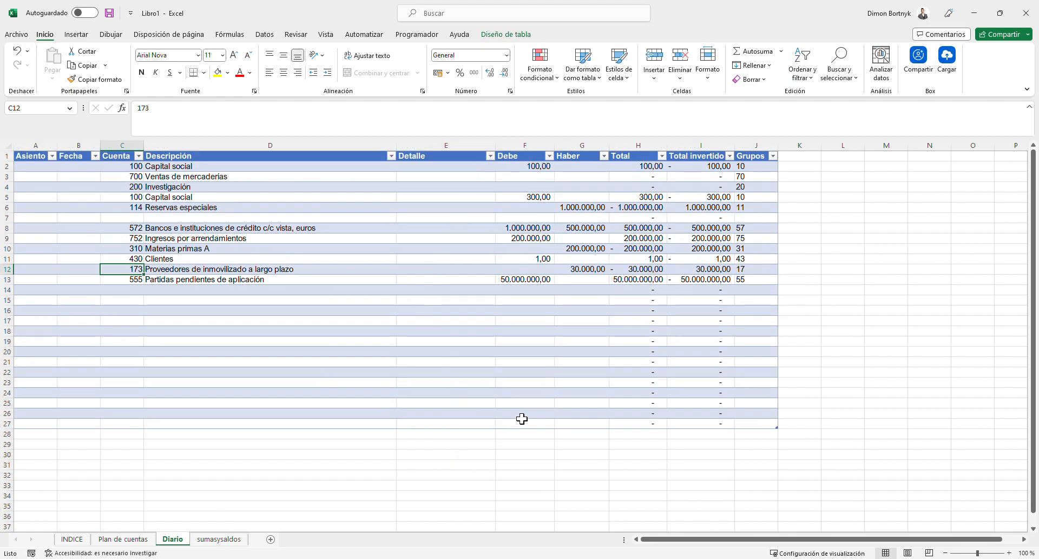
{"action": "scroll", "coordinate": [541, 476], "scroll_direction": "down", "scroll_amount": 2}
{"action": "scroll", "coordinate": [544, 462], "scroll_direction": "up", "scroll_amount": 2}
{"action": "scroll", "coordinate": [546, 462], "scroll_direction": "down", "scroll_amount": 2}
{"action": "scroll", "coordinate": [542, 477], "scroll_direction": "up", "scroll_amount": 2}
{"action": "scroll", "coordinate": [542, 473], "scroll_direction": "down", "scroll_amount": 2}
{"action": "scroll", "coordinate": [541, 472], "scroll_direction": "up", "scroll_amount": 2}
{"action": "left_click_drag", "start_coordinate": [788, 446], "coordinate": [776, 512]}
{"action": "scroll", "coordinate": [737, 439], "scroll_direction": "up", "scroll_amount": 4}
{"action": "left_click", "coordinate": [579, 307]}
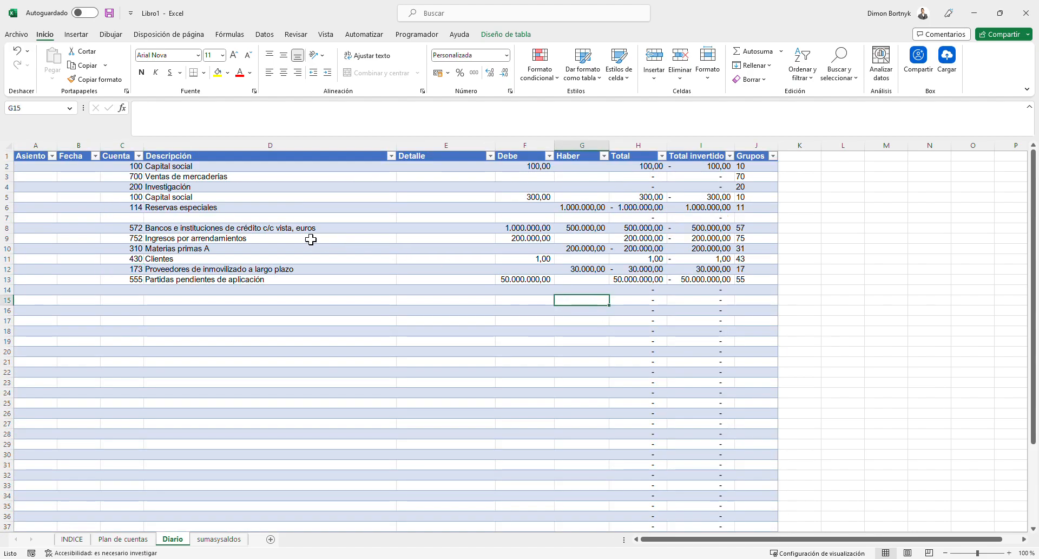
- Enter the label "Sumas totales" in E48, directly below the last row of the journal table
{"action": "scroll", "coordinate": [448, 278], "scroll_direction": "down", "scroll_amount": 3}
{"action": "scroll", "coordinate": [449, 279], "scroll_direction": "down", "scroll_amount": 4}
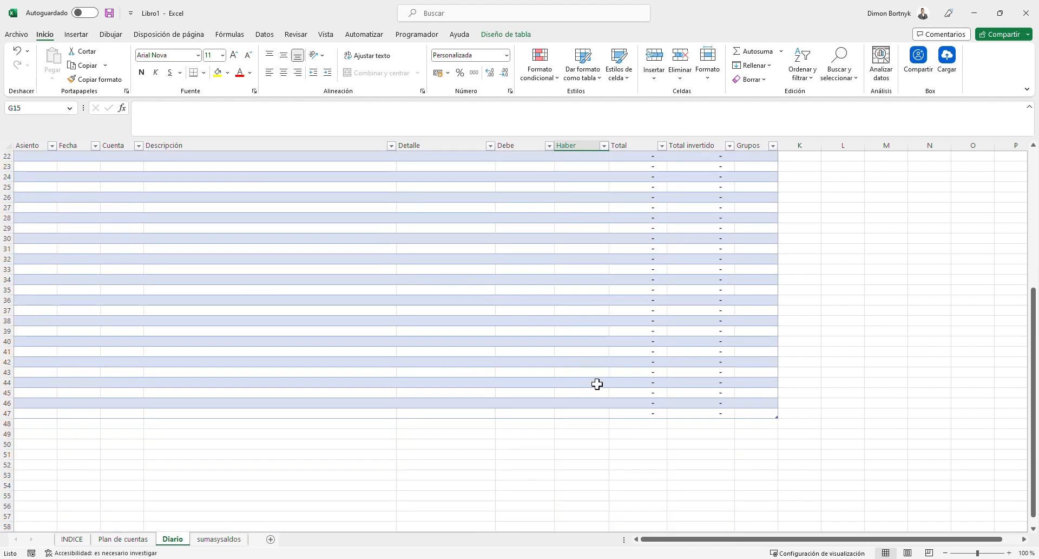
{"action": "scroll", "coordinate": [599, 383], "scroll_direction": "up", "scroll_amount": 7}
{"action": "scroll", "coordinate": [549, 322], "scroll_direction": "down", "scroll_amount": 5}
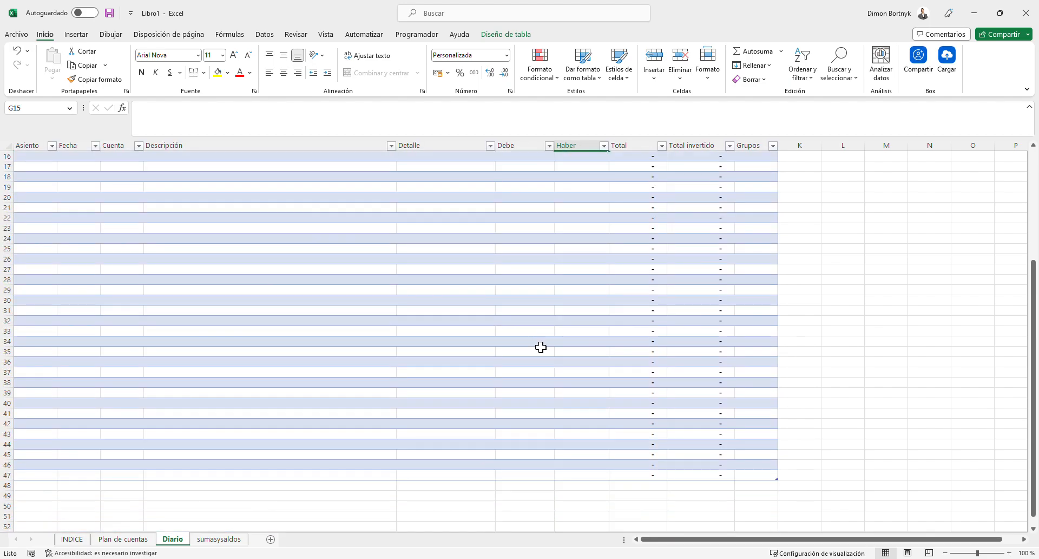
{"action": "left_click", "coordinate": [477, 487]}
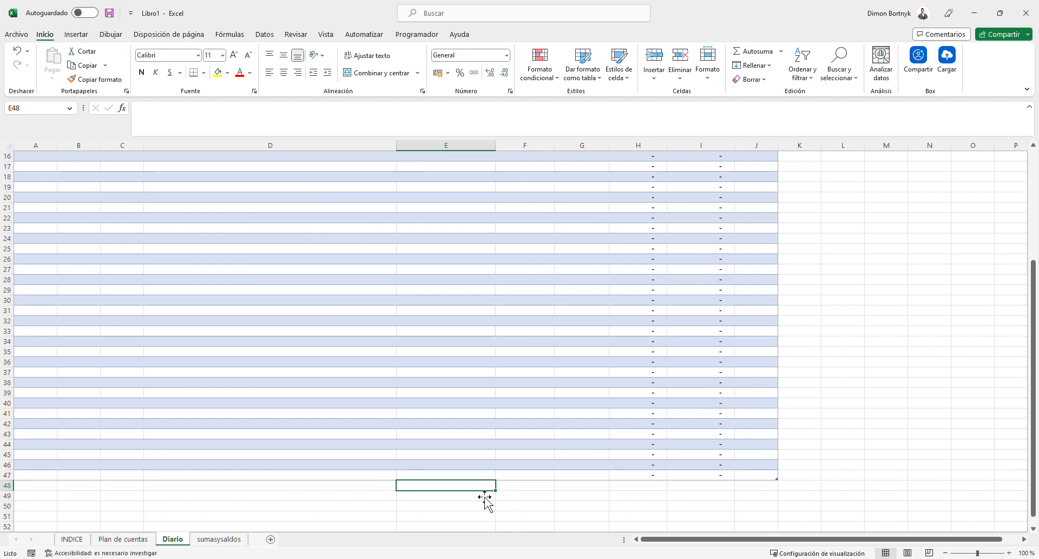
{"action": "type", "text": "sUMAS "}
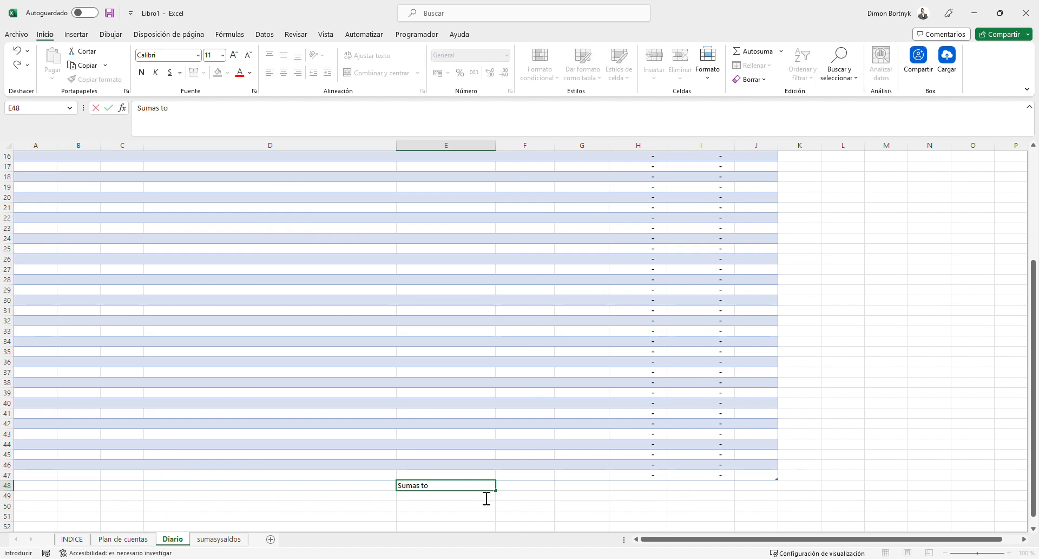
{"action": "type", "text": "totales"}
{"action": "key", "text": "Tab"}
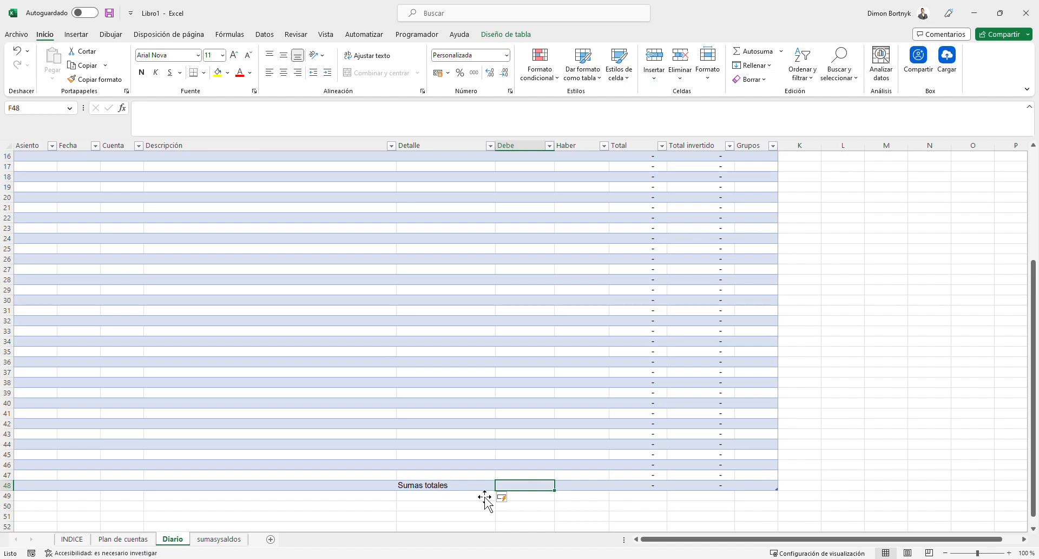
{"action": "key", "text": "Left"}
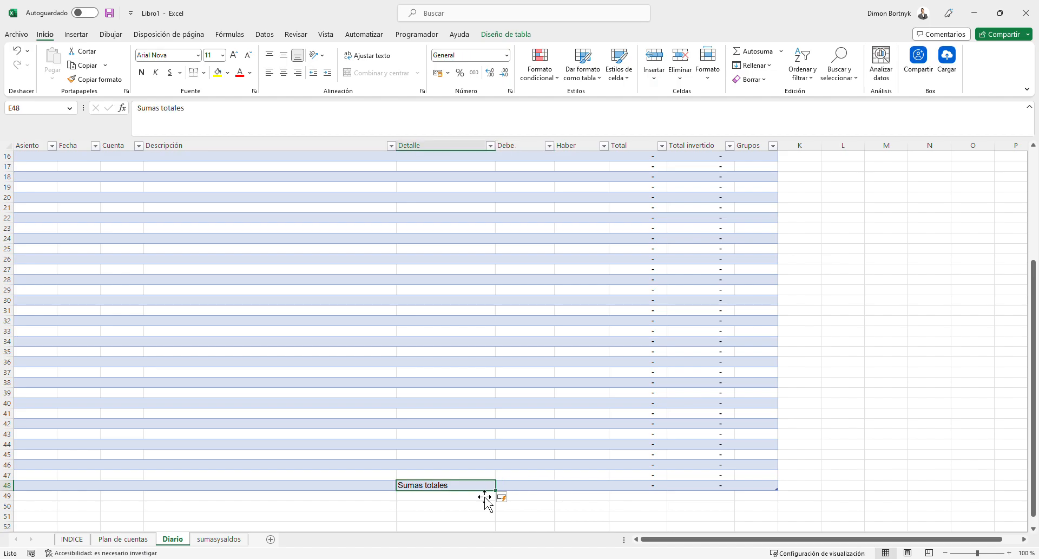
- Clear the label in E48 and enter "SUMAS TOTALES" in E49 instead
{"action": "key", "text": "Delete"}
{"action": "key", "text": "Down"}
{"action": "type", "text": "sumas"}
{"action": "key", "text": "Return"}
{"action": "left_click", "coordinate": [483, 495]}
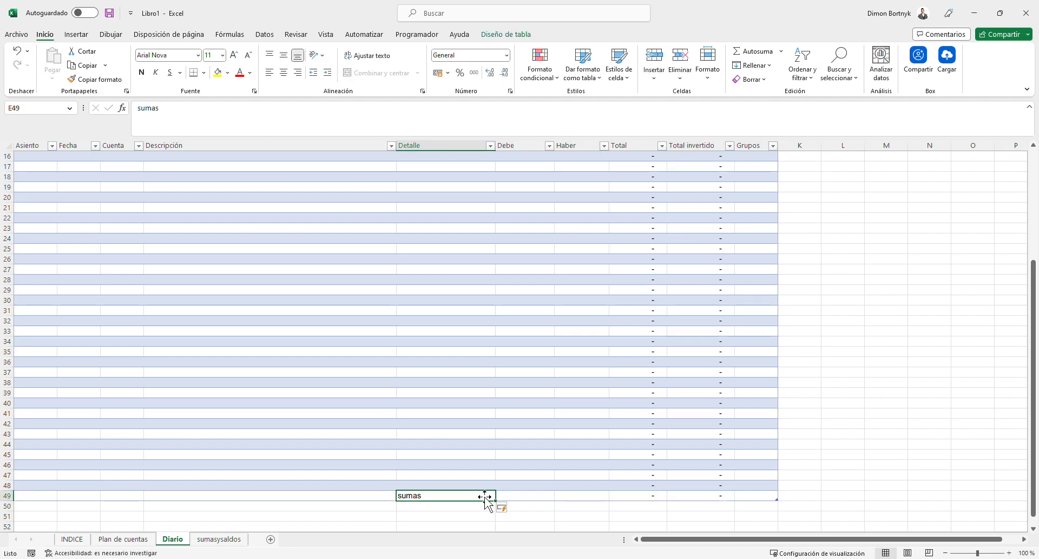
{"action": "type", "text": "SUMAS"}
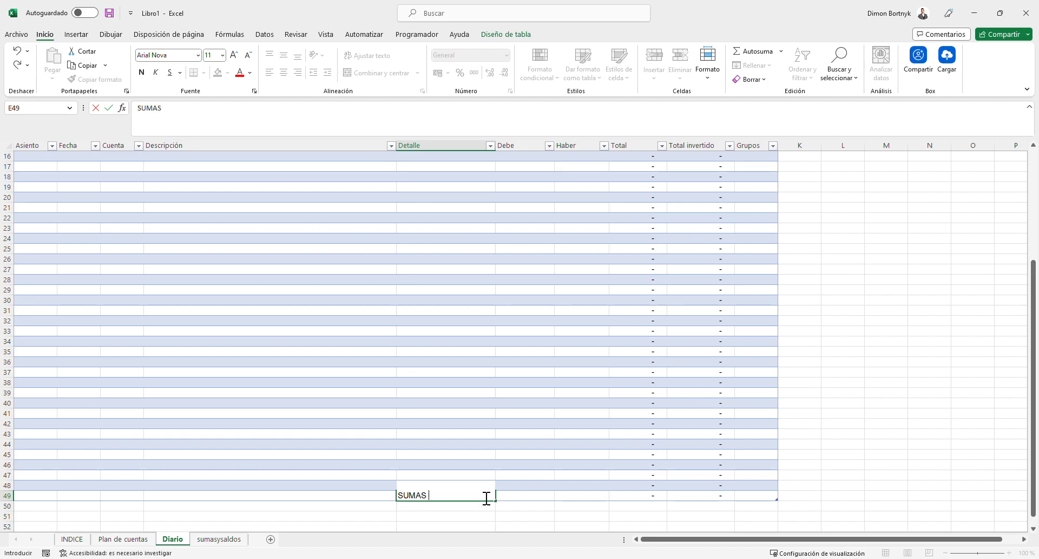
{"action": "type", "text": " TOTALES"}
{"action": "key", "text": "Tab"}
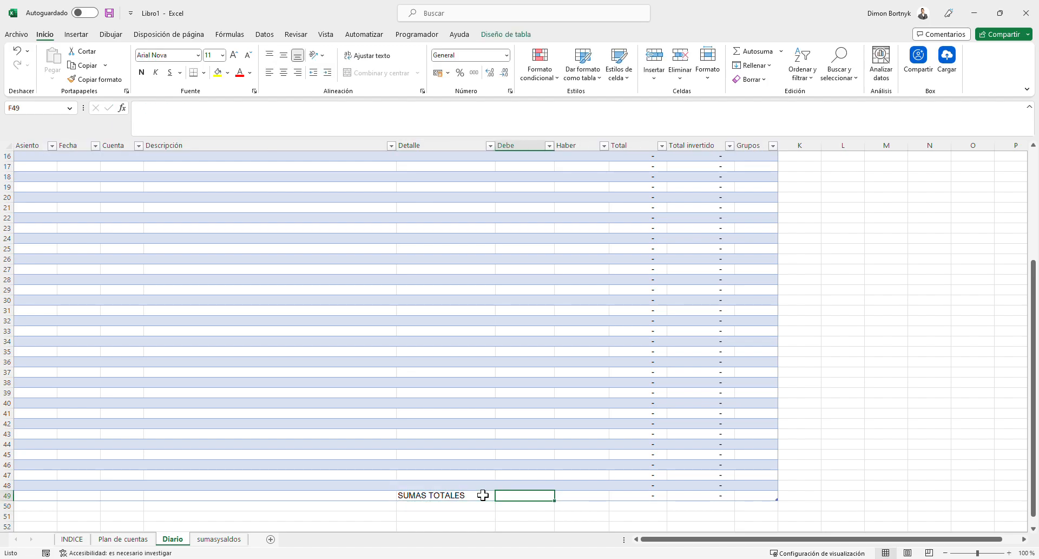
- Total the Debe column in F49 with the formula =SUMA(F2:F48)
{"action": "scroll", "coordinate": [700, 320], "scroll_direction": "up", "scroll_amount": 4}
{"action": "scroll", "coordinate": [700, 319], "scroll_direction": "down", "scroll_amount": 5}
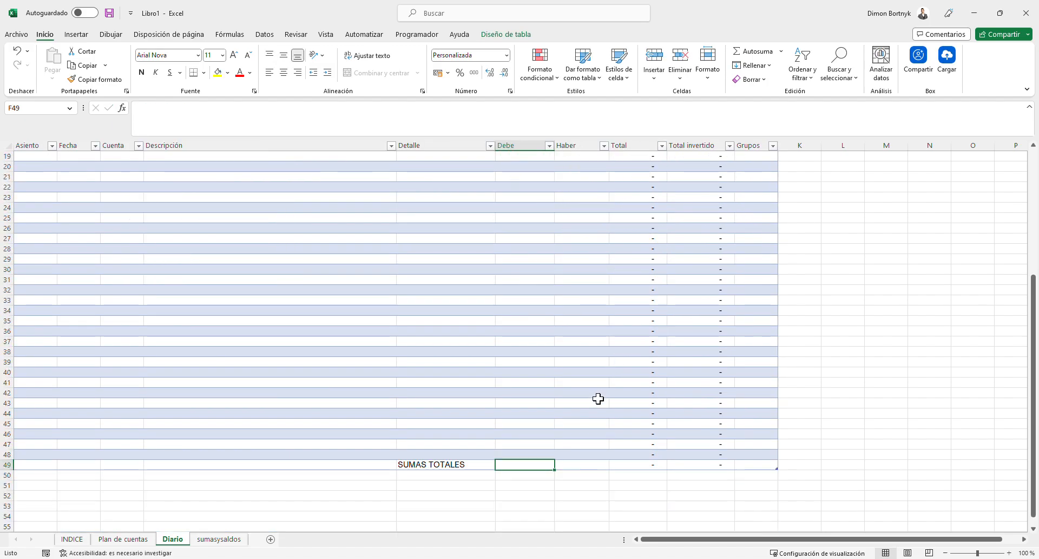
{"action": "type", "text": "=SUMA"}
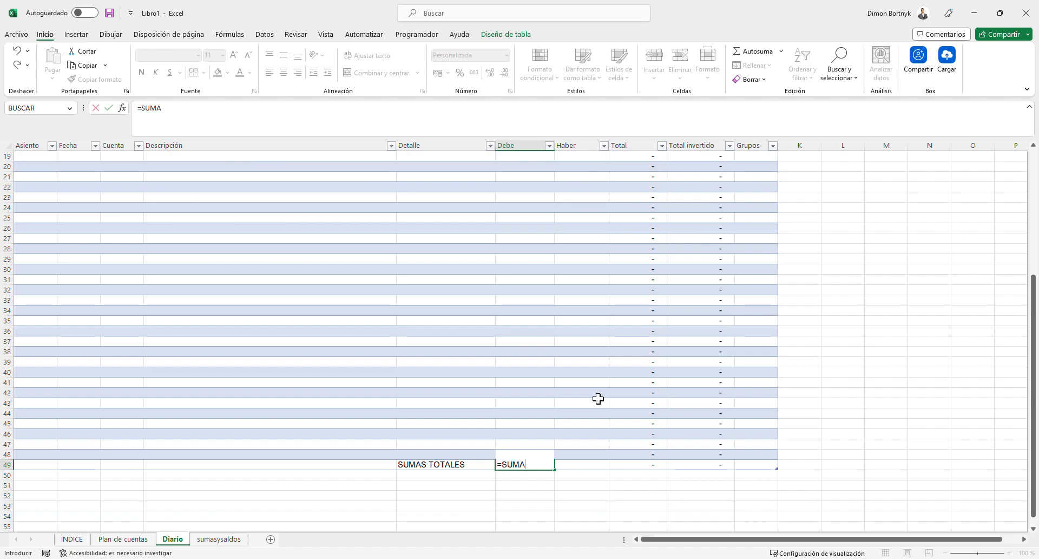
{"action": "type", "text": "("}
{"action": "scroll", "coordinate": [596, 324], "scroll_direction": "up", "scroll_amount": 6}
{"action": "left_click_drag", "start_coordinate": [533, 171], "coordinate": [525, 509]}
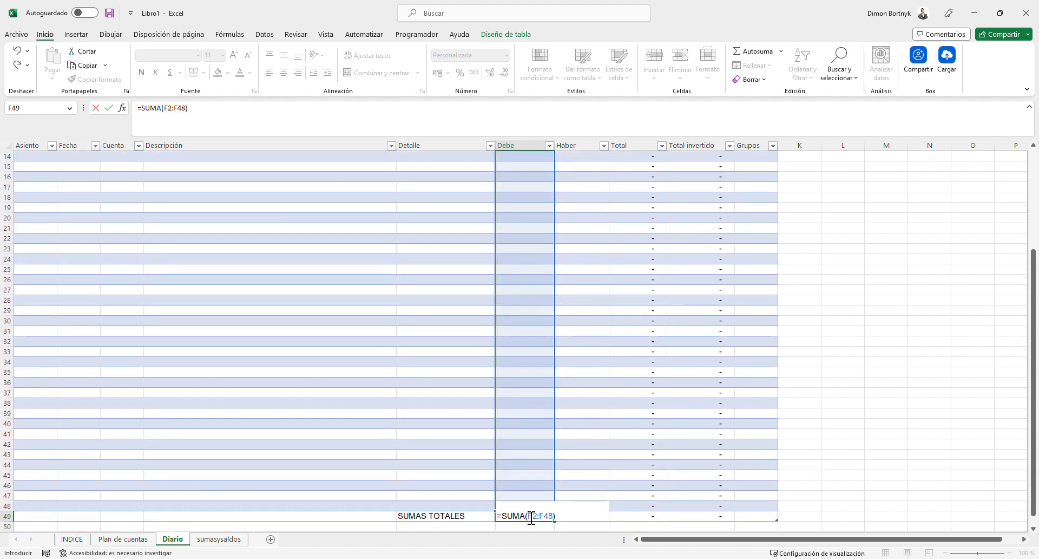
{"action": "key", "text": "Return"}
{"action": "scroll", "coordinate": [601, 281], "scroll_direction": "down", "scroll_amount": 2}
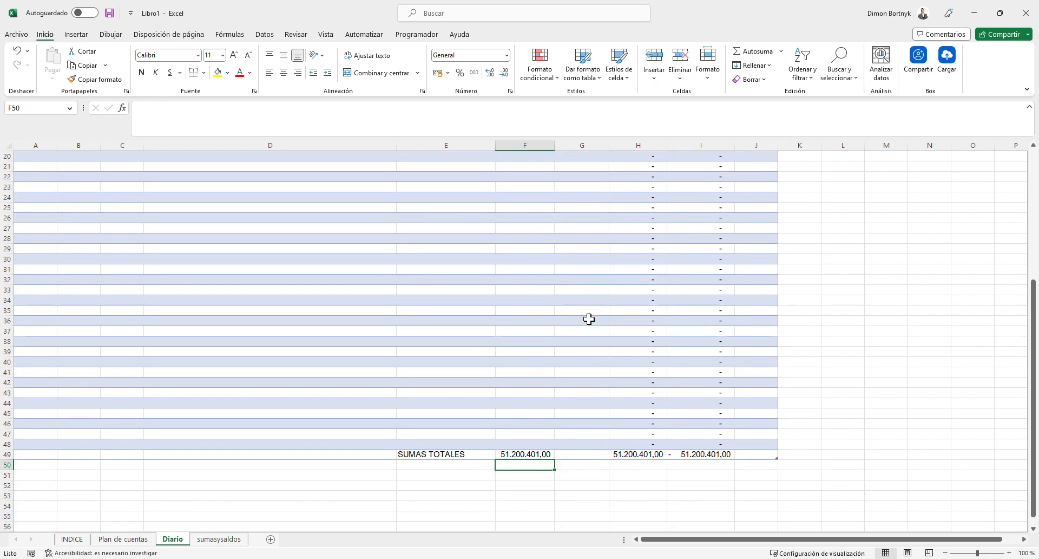
- Copy the sum formula from F49 across to the Haber, Total and Total invertido columns, through I49
{"action": "left_click", "coordinate": [544, 456]}
{"action": "left_click_drag", "start_coordinate": [562, 466], "coordinate": [536, 459]}
{"action": "left_click", "coordinate": [741, 467]}
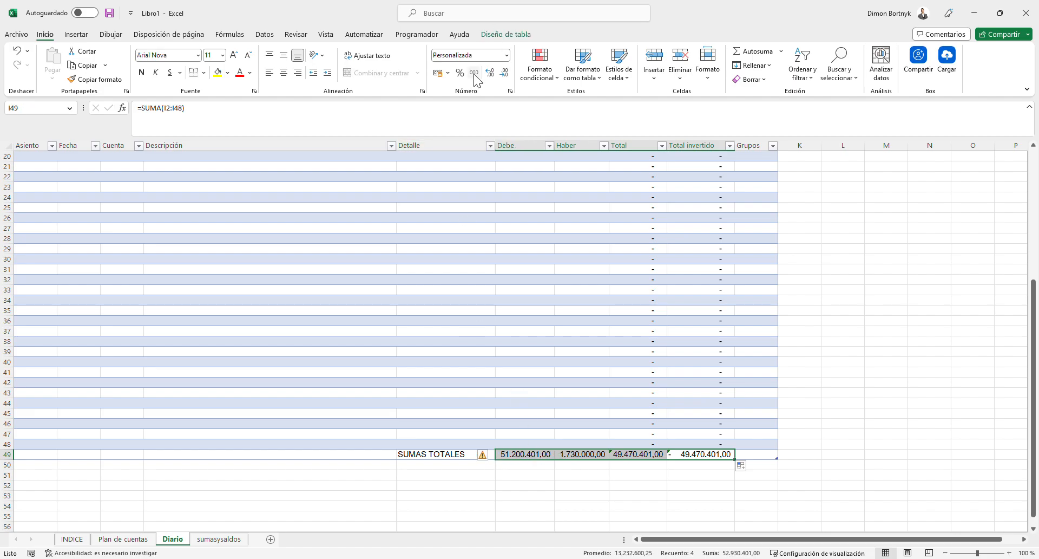
{"action": "scroll", "coordinate": [687, 377], "scroll_direction": "up", "scroll_amount": 6}
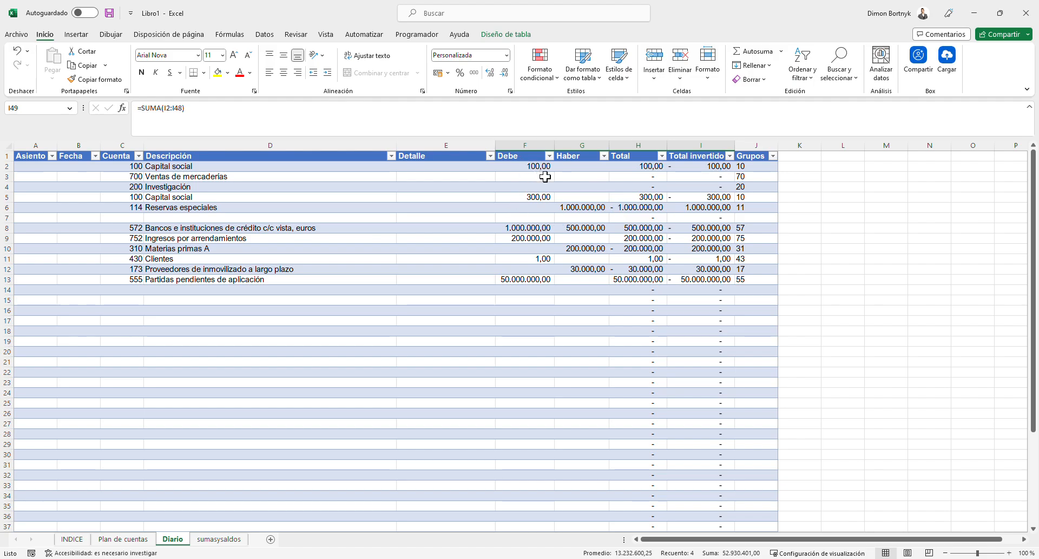
{"action": "scroll", "coordinate": [597, 237], "scroll_direction": "down", "scroll_amount": 8}
{"action": "left_click_drag", "start_coordinate": [636, 483], "coordinate": [635, 475]}
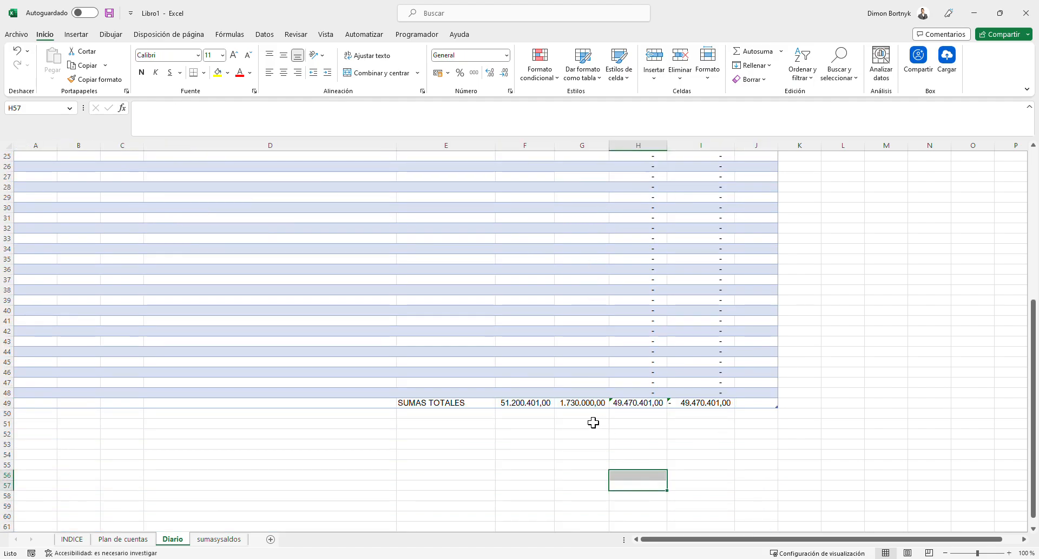
- Enter the label "Comentarios" in E50, directly below SUMAS TOTALES
{"action": "left_click", "coordinate": [442, 415]}
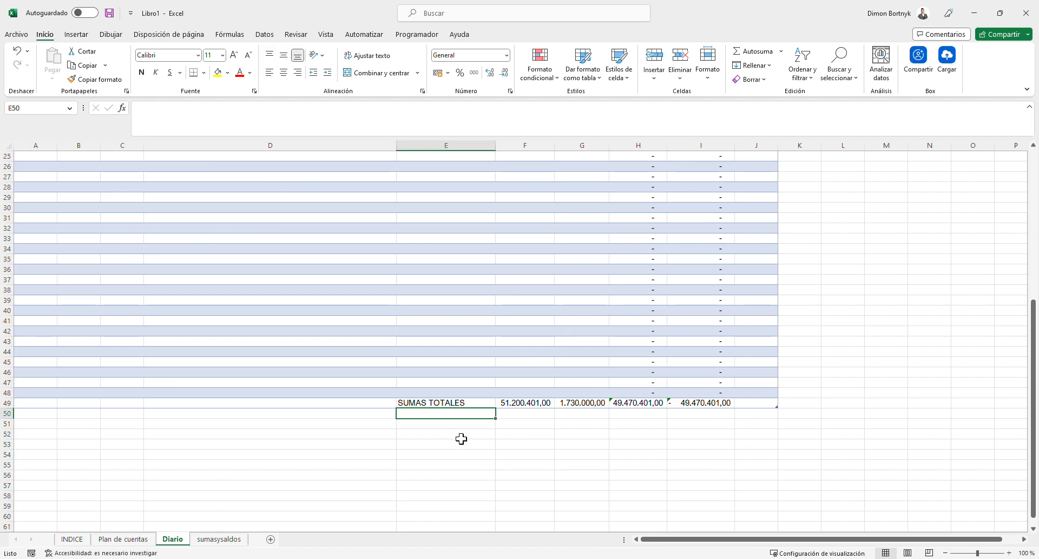
{"action": "type", "text": "c"}
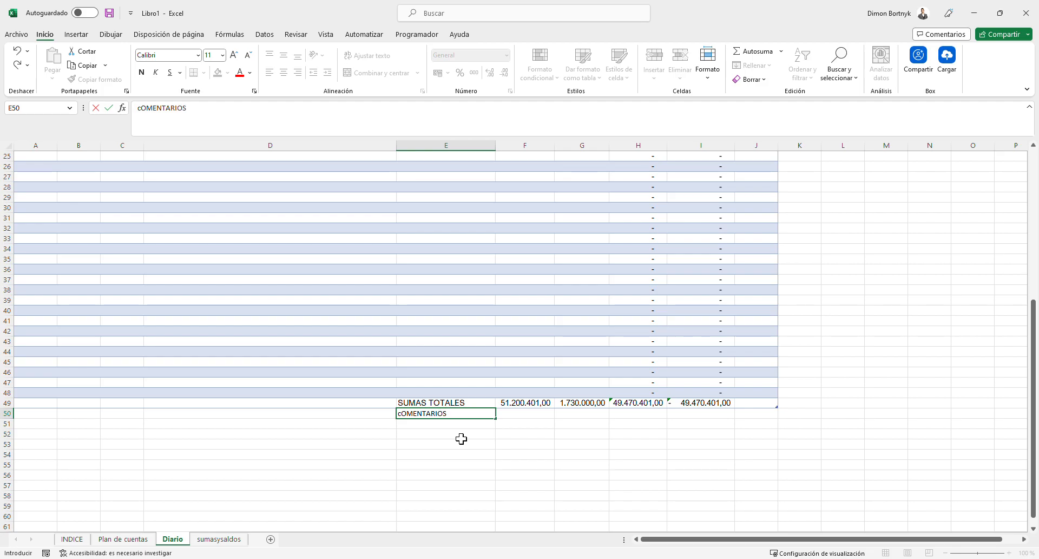
{"action": "type", "text": "OMENTARIOS"}
{"action": "key", "text": "Tab"}
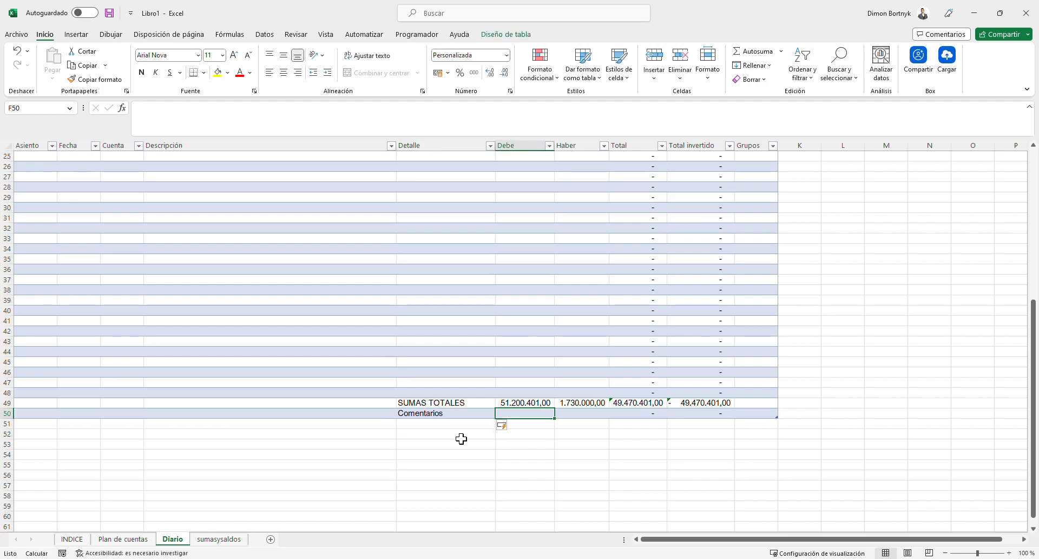
- In F50, enter an SI formula that compares G49 with G48 and uses the texts "Cuadre contable" and "Descuadre"
{"action": "type", "text": "="}
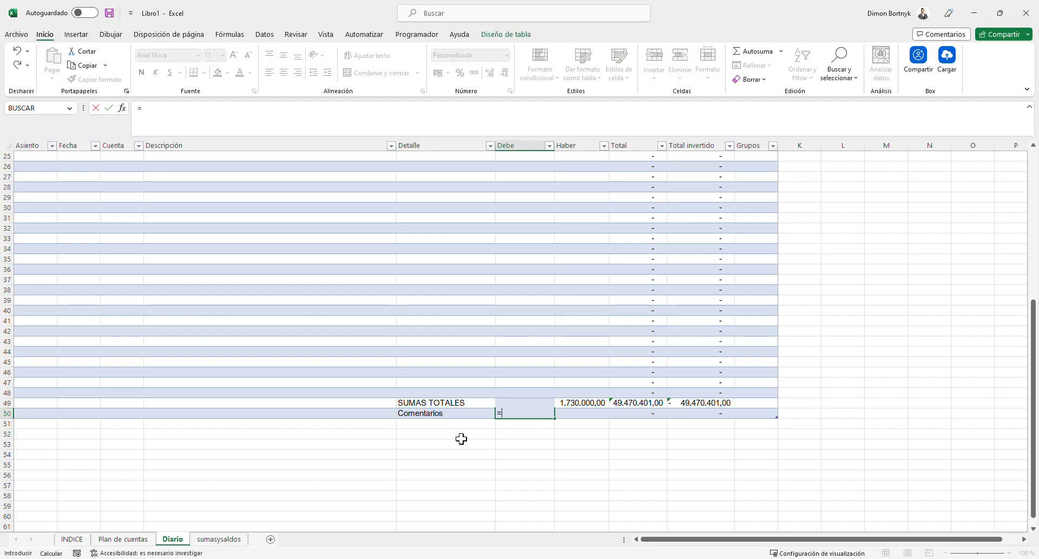
{"action": "type", "text": "si("}
{"action": "left_click", "coordinate": [581, 406]}
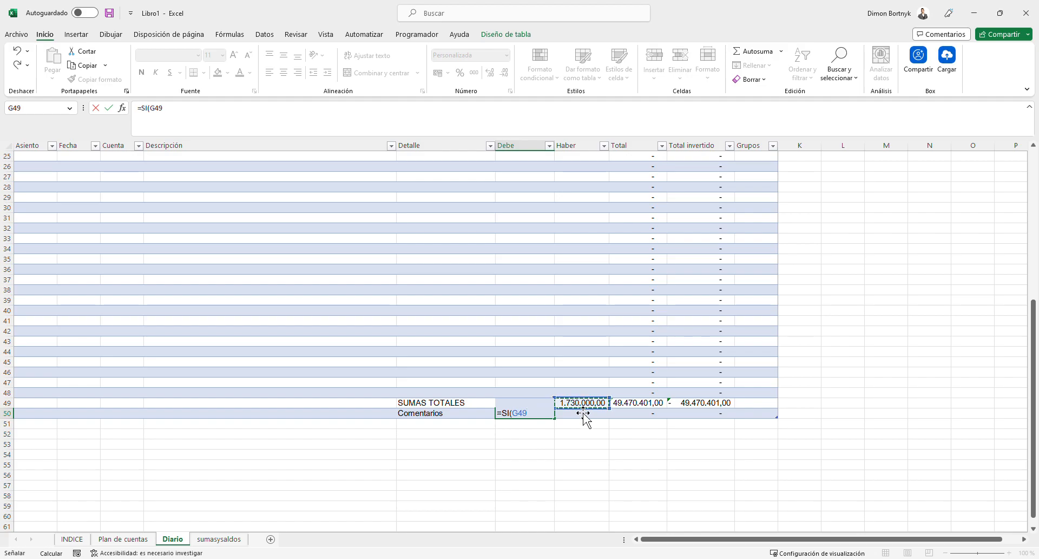
{"action": "type", "text": "="}
{"action": "type", "text": "G48"}
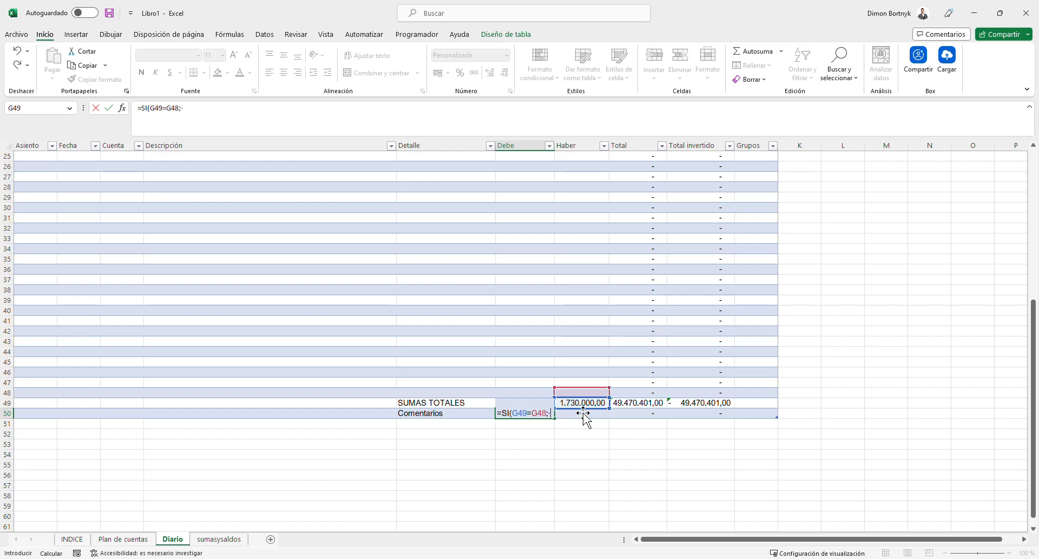
{"action": "type", "text": ";\"cUADRE "}
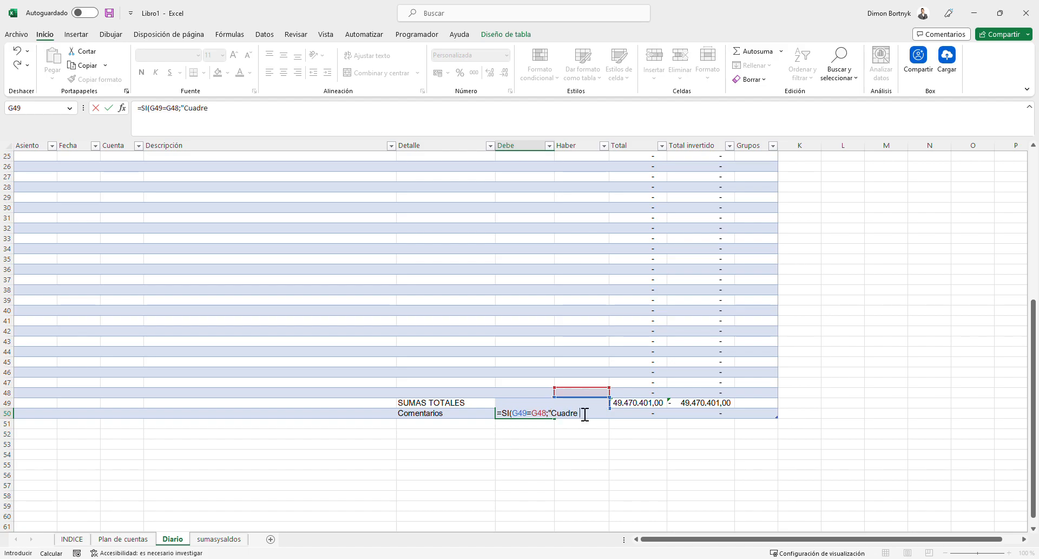
{"action": "type", "text": "contable;\"Descuadre"}
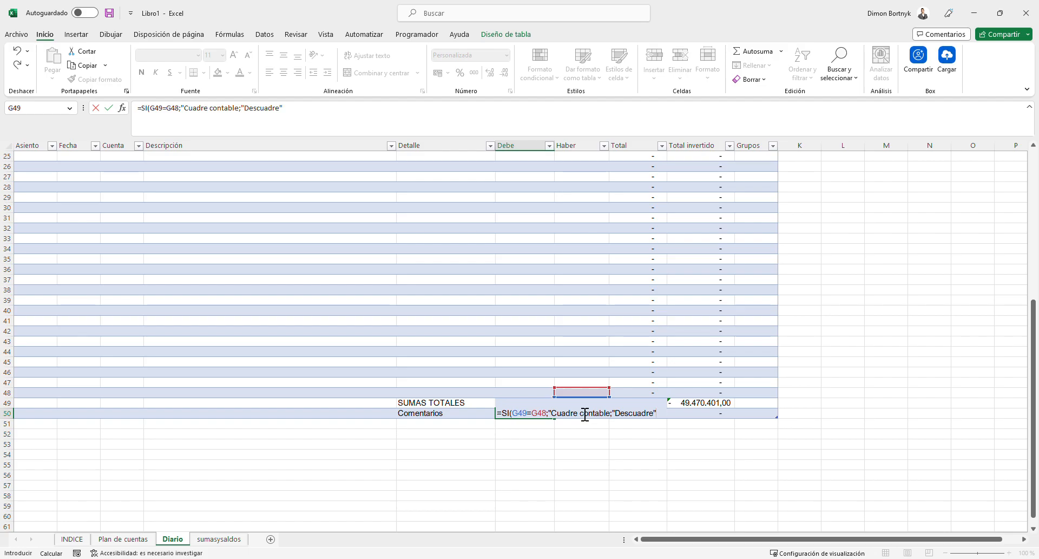
{"action": "key", "text": "Return"}
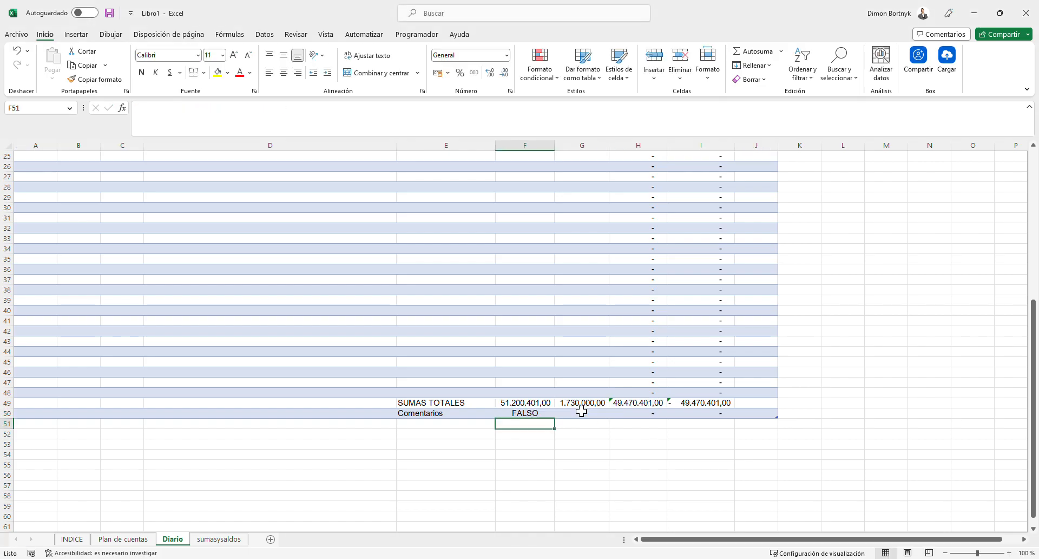
- Correct the quotation marks in F50 so the formula reads =SI(G49=G48;"Cuadre contable";"Descuadre")
{"action": "double_click", "coordinate": [547, 414]}
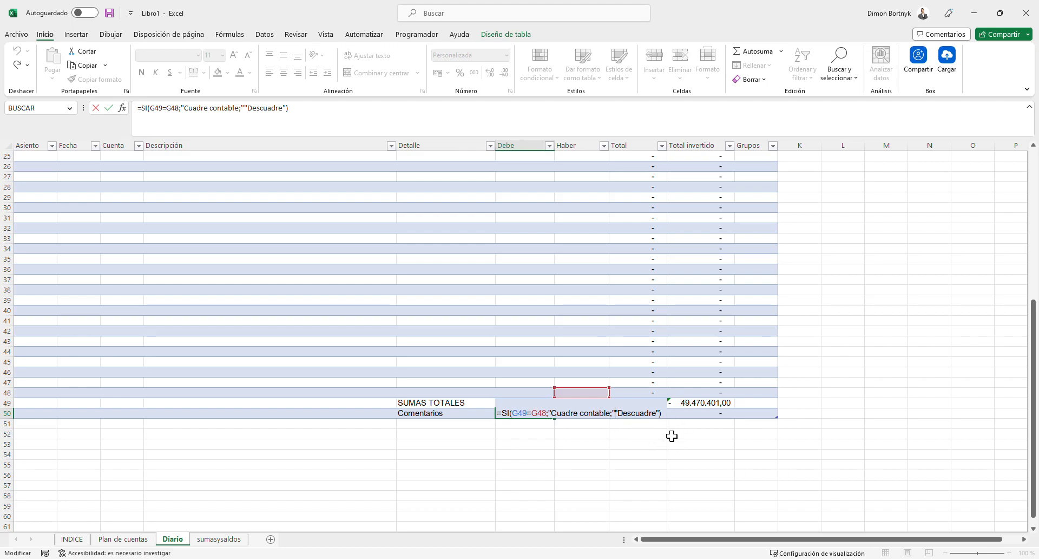
{"action": "key", "text": "BackSpace"}
{"action": "type", "text": "\""}
{"action": "key", "text": "Return"}
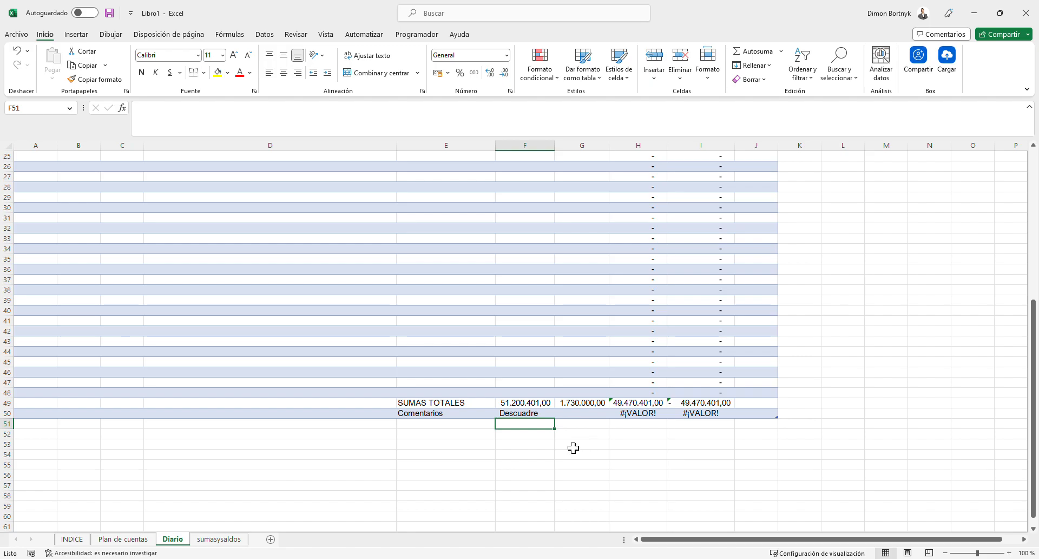
- Make the comment result in F50 bold
{"action": "left_click", "coordinate": [546, 418]}
{"action": "key", "text": "ctrl+n"}
{"action": "left_click", "coordinate": [521, 403]}
{"action": "left_click", "coordinate": [575, 405]}
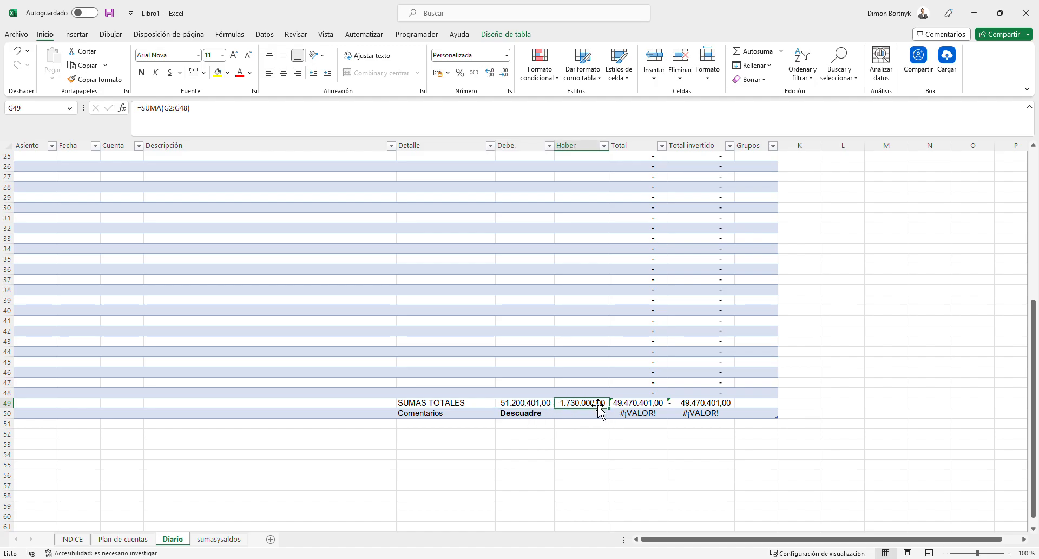
{"action": "left_click_drag", "start_coordinate": [646, 462], "coordinate": [575, 470]}
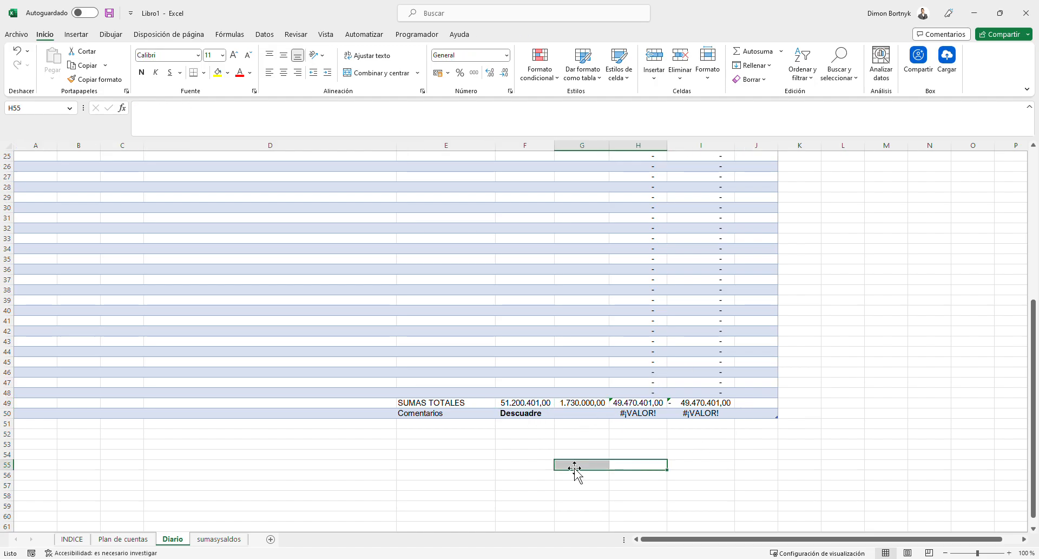
- Calculate the difference between the Debe and Haber totals in H53 with the formula =F49-G49
{"action": "left_click", "coordinate": [632, 444]}
{"action": "type", "text": "="}
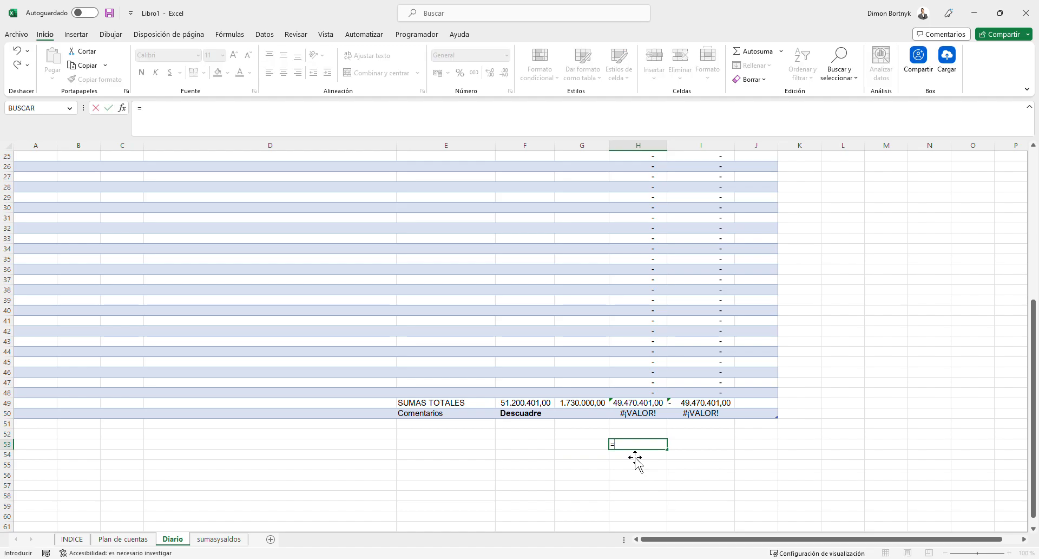
{"action": "left_click", "coordinate": [539, 405]}
{"action": "type", "text": "-"}
{"action": "left_click", "coordinate": [582, 405]}
{"action": "key", "text": "Return"}
{"action": "left_click", "coordinate": [639, 444]}
- In row 33 of the journal, enter account 100 with a Haber amount of 49.470.401
{"action": "scroll", "coordinate": [575, 397], "scroll_direction": "up", "scroll_amount": 6}
{"action": "scroll", "coordinate": [488, 378], "scroll_direction": "down", "scroll_amount": 4}
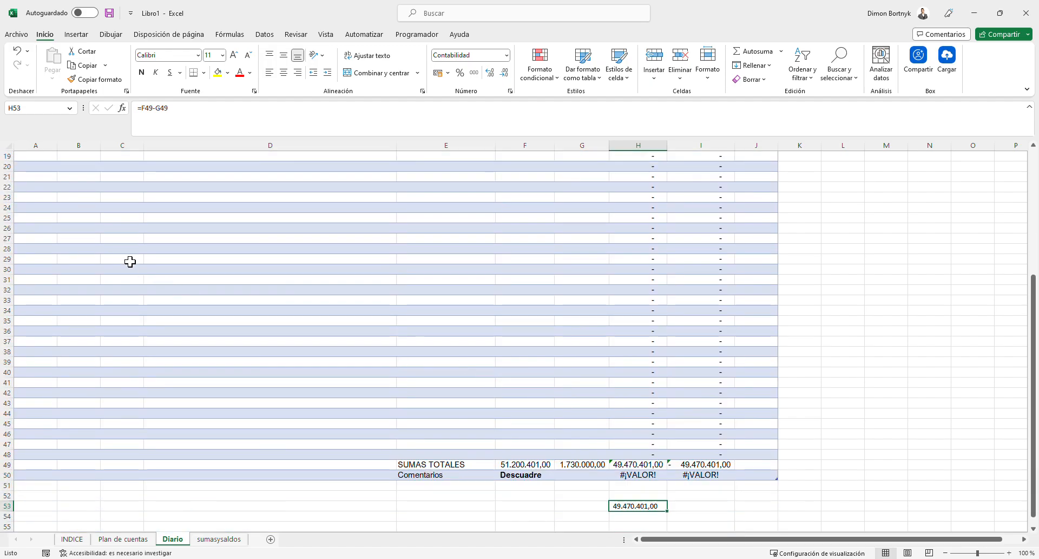
{"action": "left_click", "coordinate": [126, 301]}
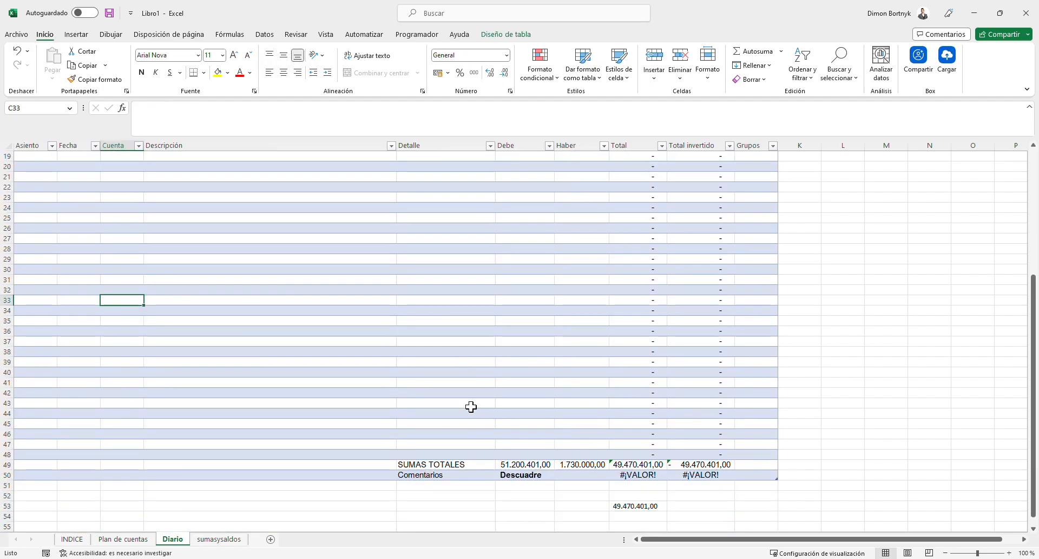
{"action": "type", "text": "100"}
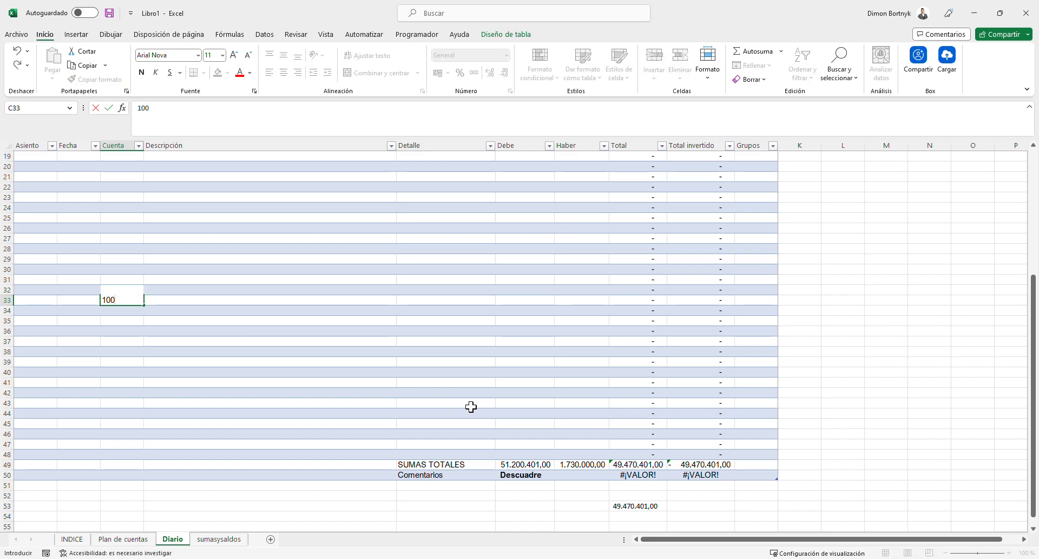
{"action": "key", "text": "Return"}
{"action": "key", "text": "Right"}
{"action": "key", "text": "Right"}
{"action": "key", "text": "Right"}
{"action": "key", "text": "Right"}
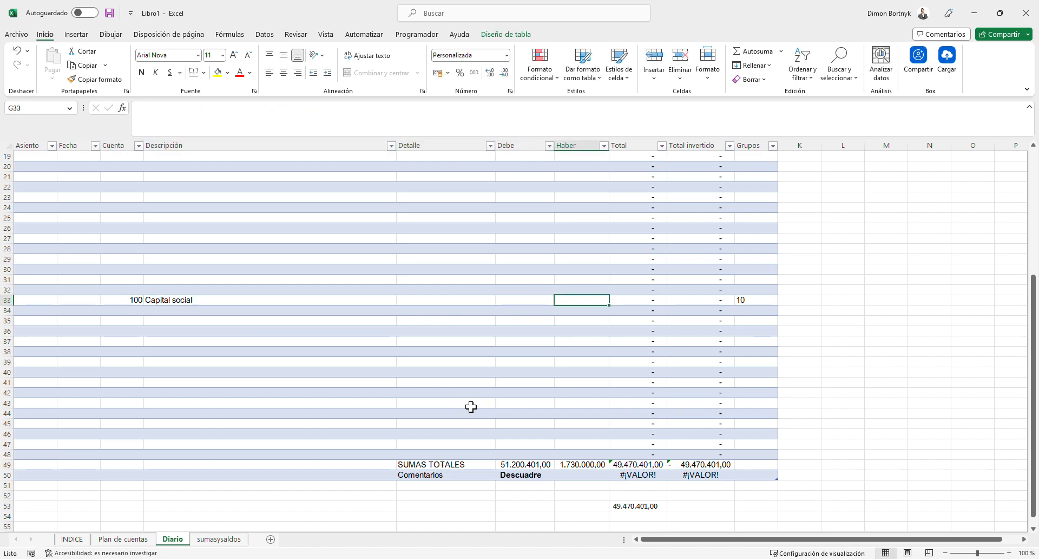
{"action": "type", "text": "49"}
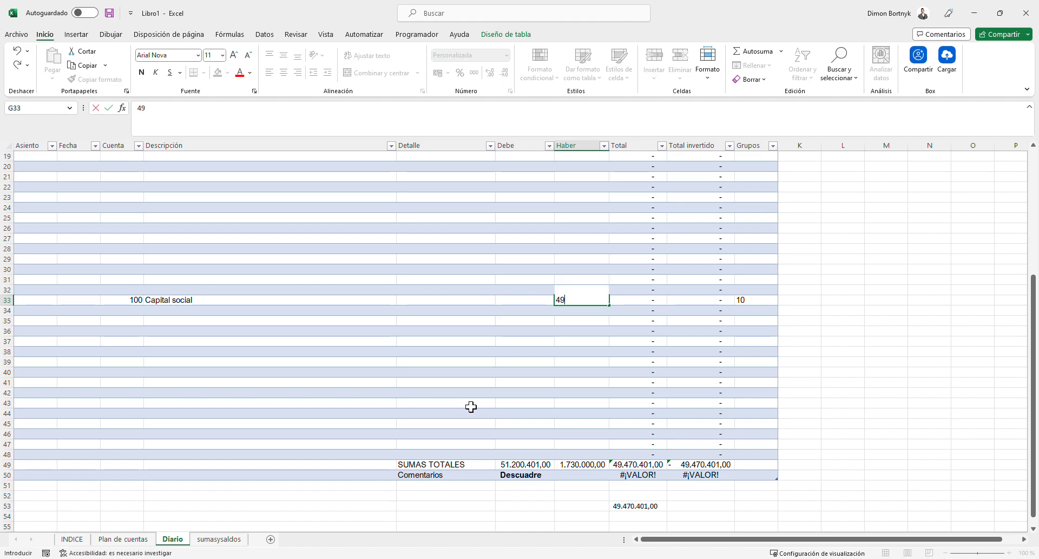
{"action": "type", "text": ".470.401"}
{"action": "key", "text": "Return"}
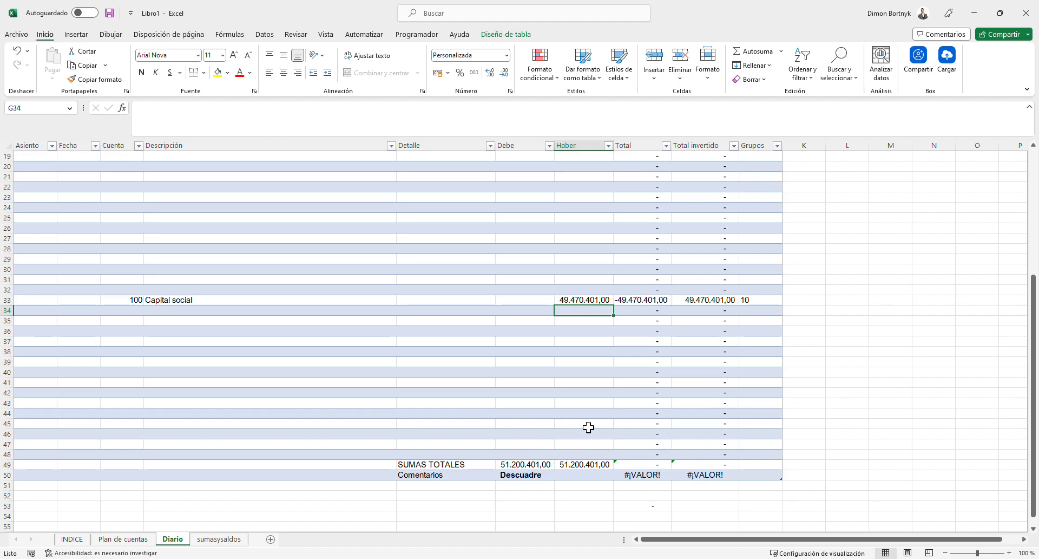
- Inspect the Haber total in G49 and the cell references in the SI formula in F50
{"action": "left_click", "coordinate": [595, 464]}
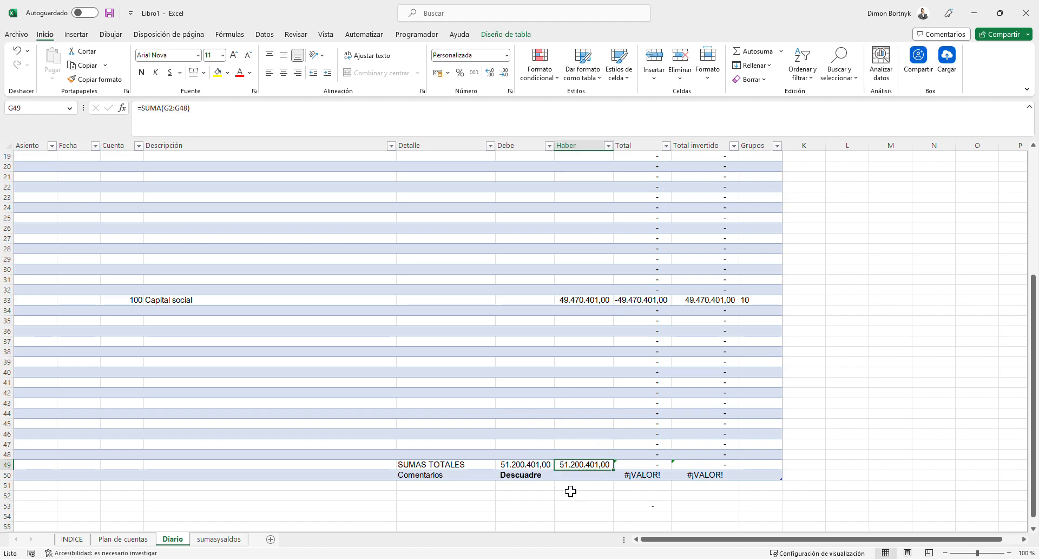
{"action": "double_click", "coordinate": [550, 478]}
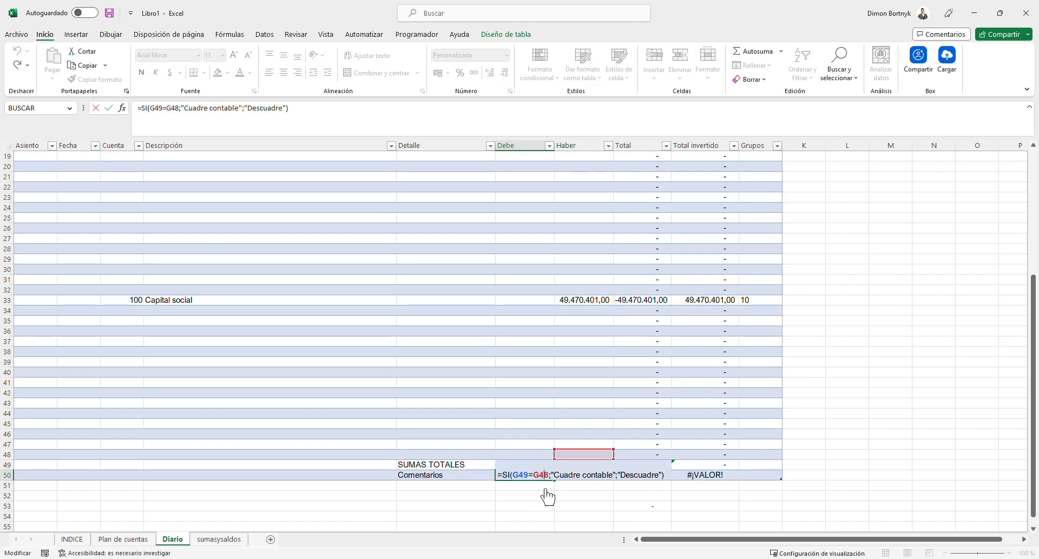
{"action": "key", "text": "Return"}
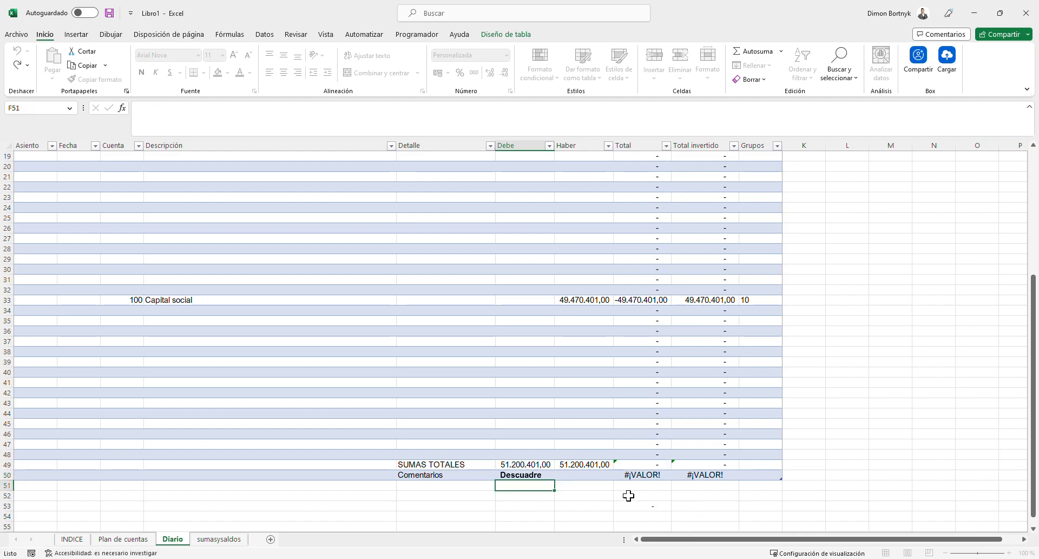
{"action": "double_click", "coordinate": [538, 478]}
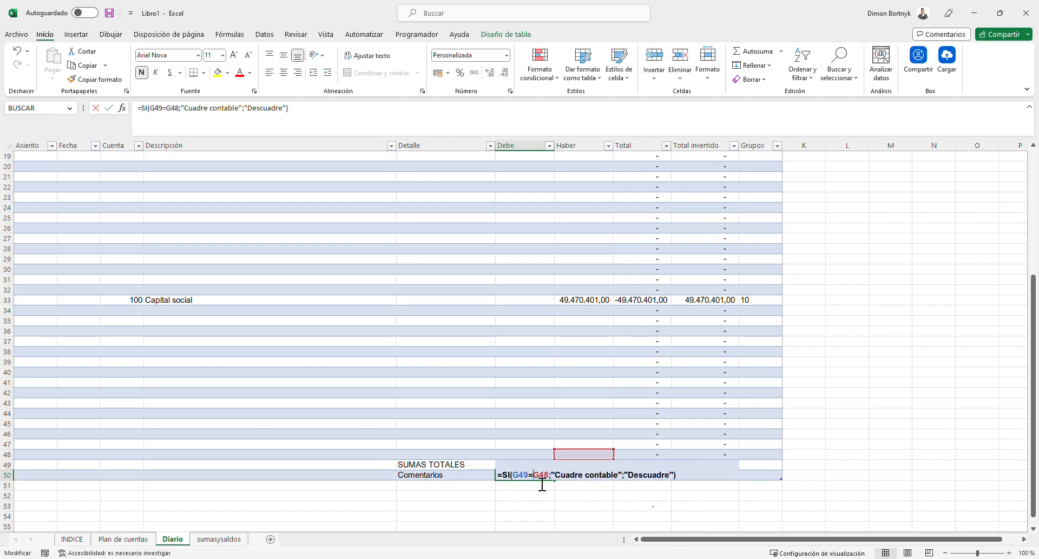
{"action": "key", "text": "Return"}
{"action": "double_click", "coordinate": [542, 479]}
{"action": "key", "text": "Return"}
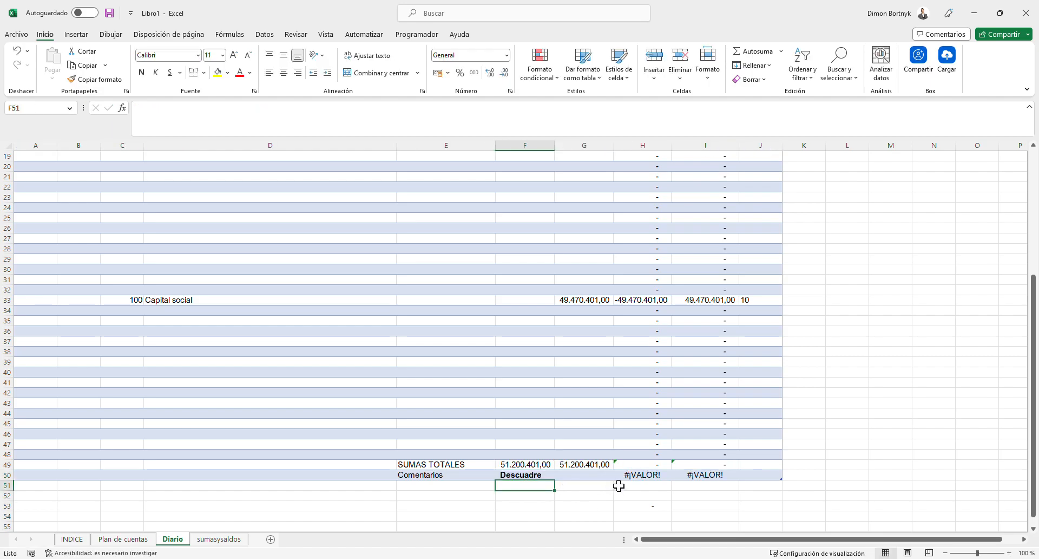
- Move the balance-check formula from F50 down one row to F51
{"action": "left_click", "coordinate": [539, 477]}
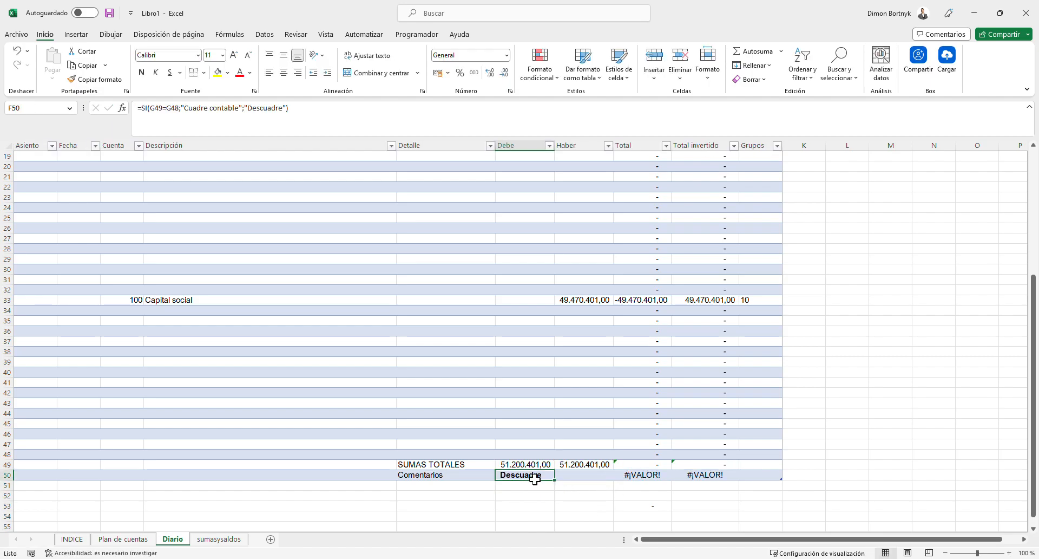
{"action": "double_click", "coordinate": [541, 479]}
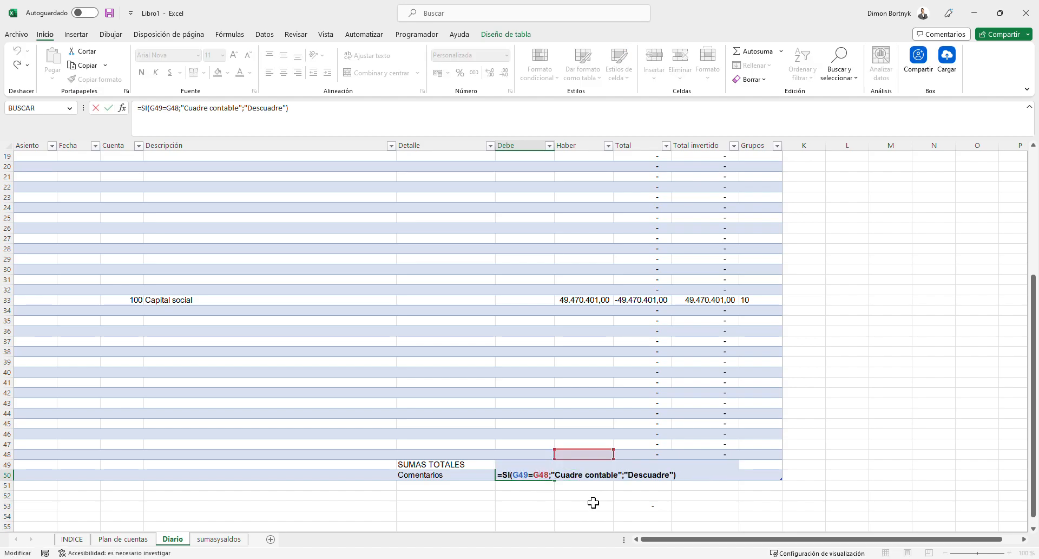
{"action": "left_click", "coordinate": [544, 486]}
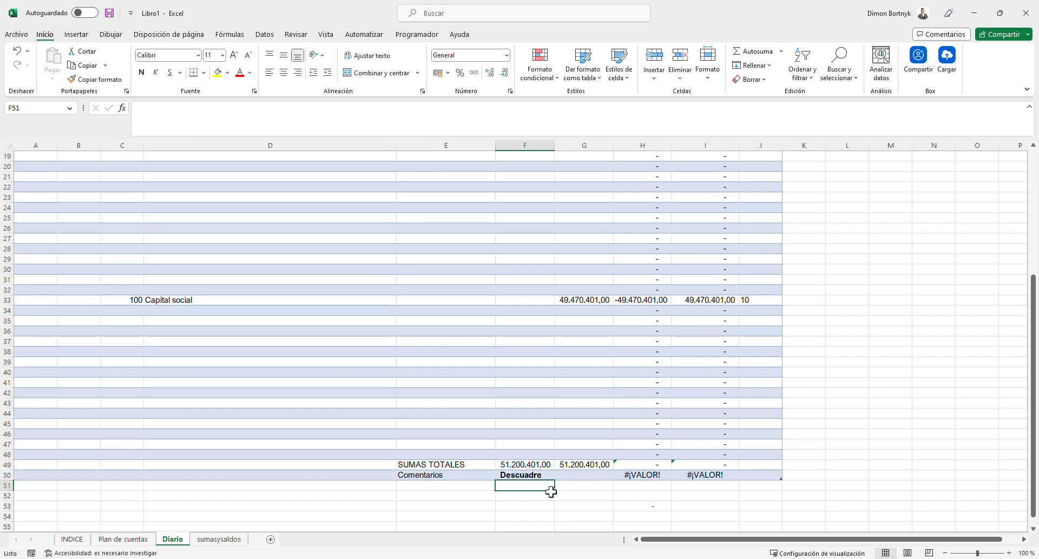
{"action": "left_click", "coordinate": [528, 477]}
{"action": "left_click_drag", "start_coordinate": [527, 481], "coordinate": [526, 487]}
{"action": "left_click", "coordinate": [527, 507]}
{"action": "left_click", "coordinate": [654, 506]}
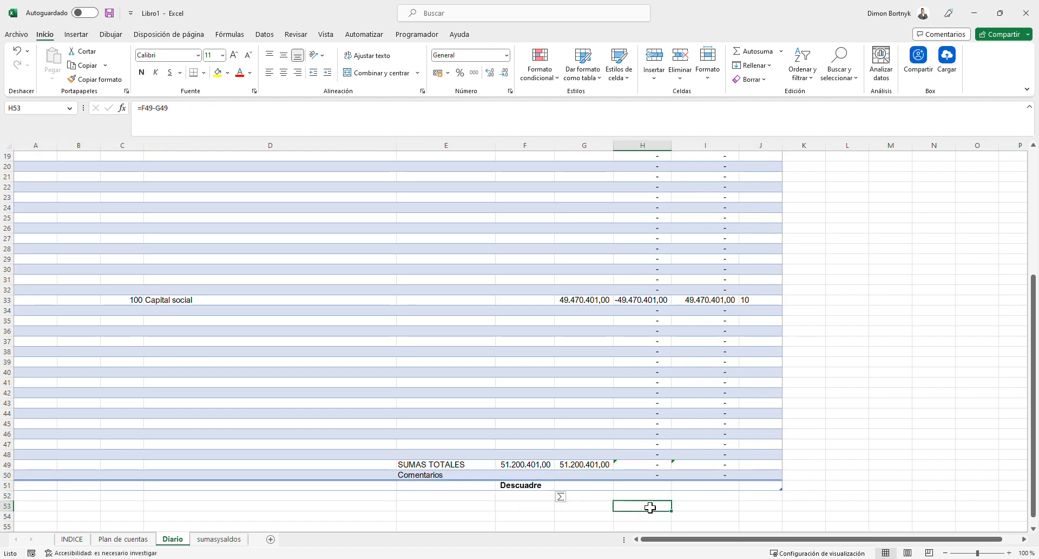
- Replace the formula in F51 with an SI test comparing F49 with G49, using the texts Cuadrado and Descuadrado
{"action": "left_click", "coordinate": [547, 486]}
{"action": "scroll", "coordinate": [551, 481], "scroll_direction": "down", "scroll_amount": 1}
{"action": "left_click", "coordinate": [549, 469]}
{"action": "left_click", "coordinate": [547, 459]}
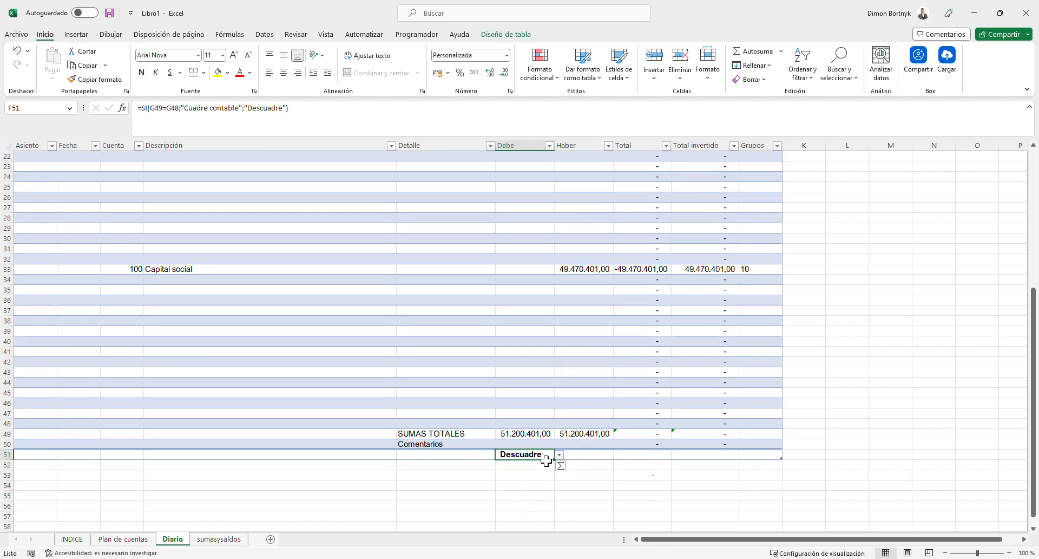
{"action": "type", "text": "=si"}
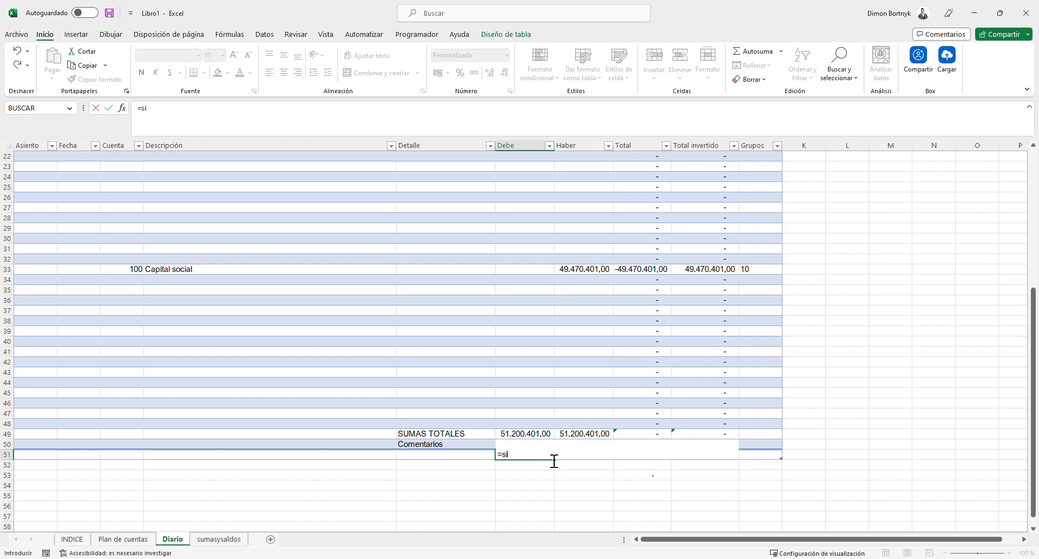
{"action": "key", "text": "Tab"}
{"action": "left_click", "coordinate": [520, 434]}
{"action": "type", "text": "=SI(F49="}
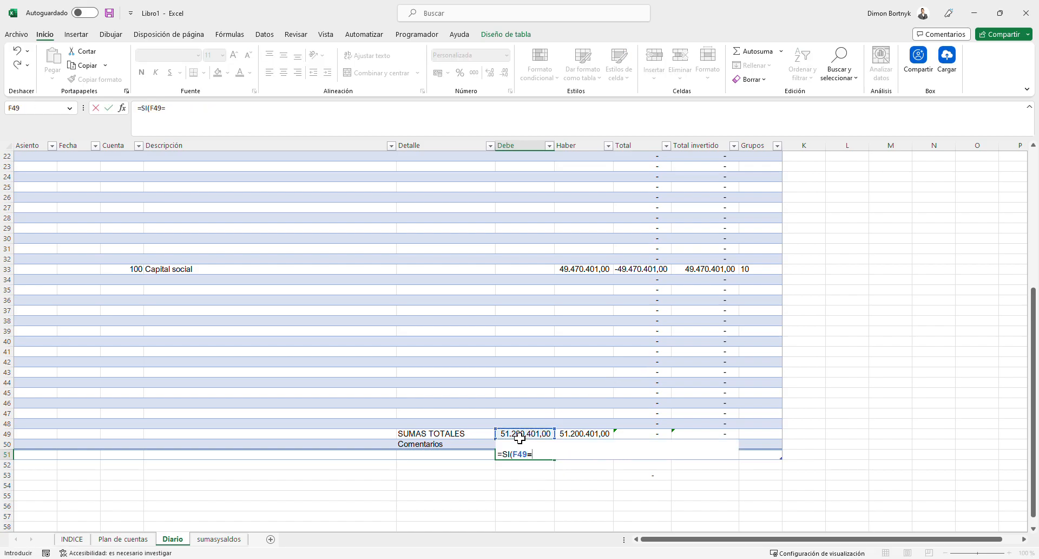
{"action": "left_click", "coordinate": [579, 434]}
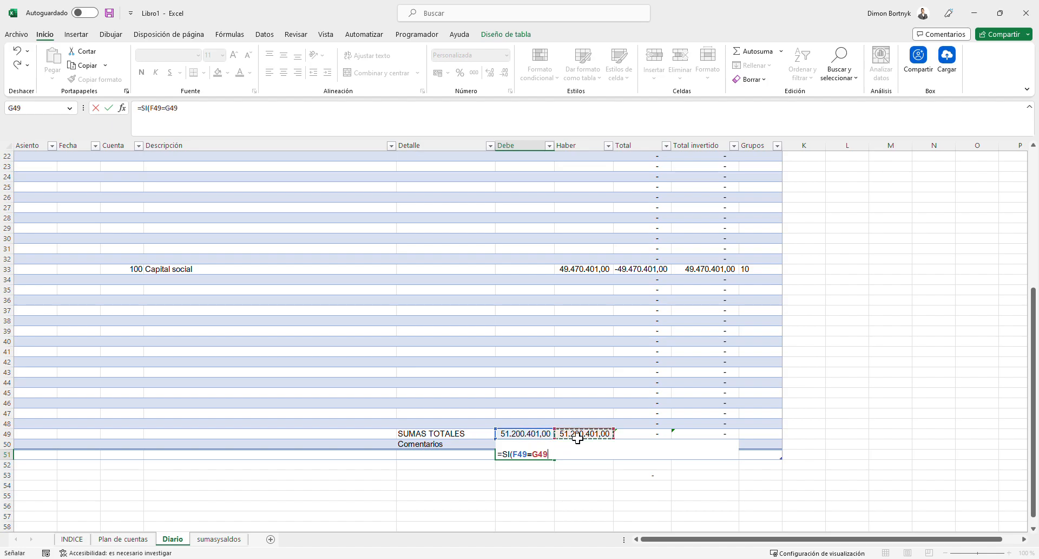
{"action": "type", "text": ";·Cuadrado\";\"Descuadrado"}
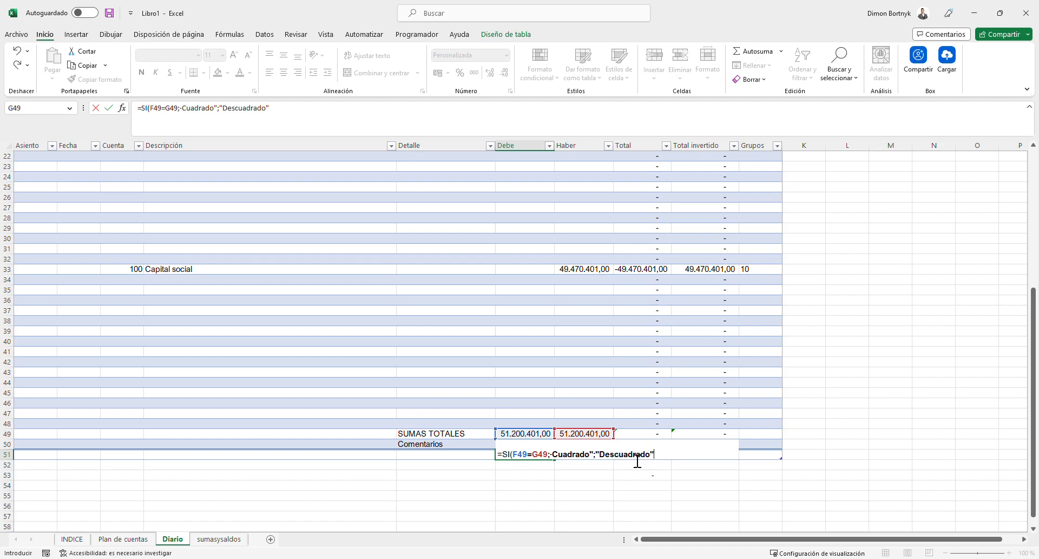
{"action": "type", "text": ")"}
{"action": "key", "text": "Return"}
{"action": "key", "text": "Return"}
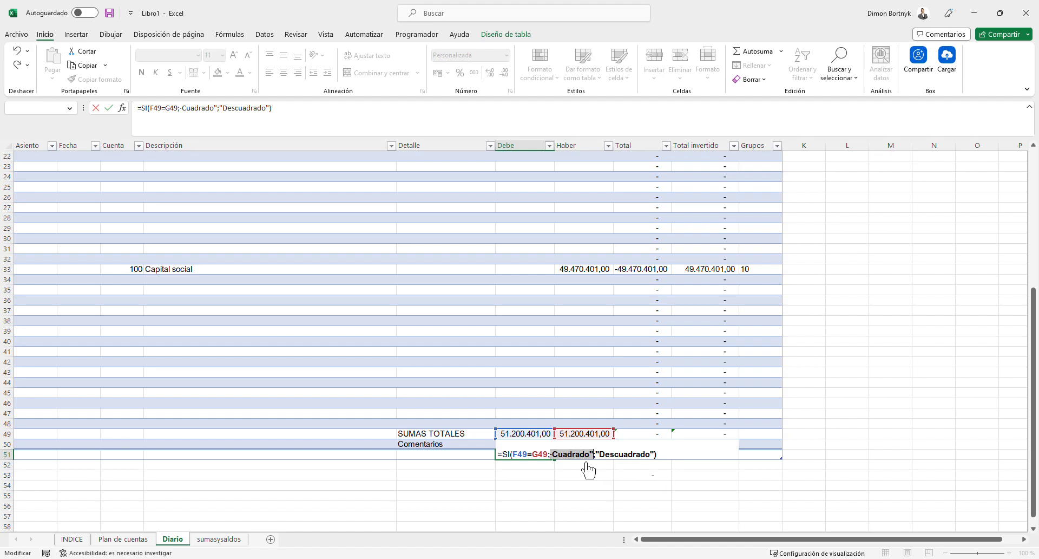
- Correct the opening quotation mark before Cuadrado so F51 reads =SI(F49=G49;"Cuadrado";"Descuadrado")
{"action": "left_click", "coordinate": [559, 463]}
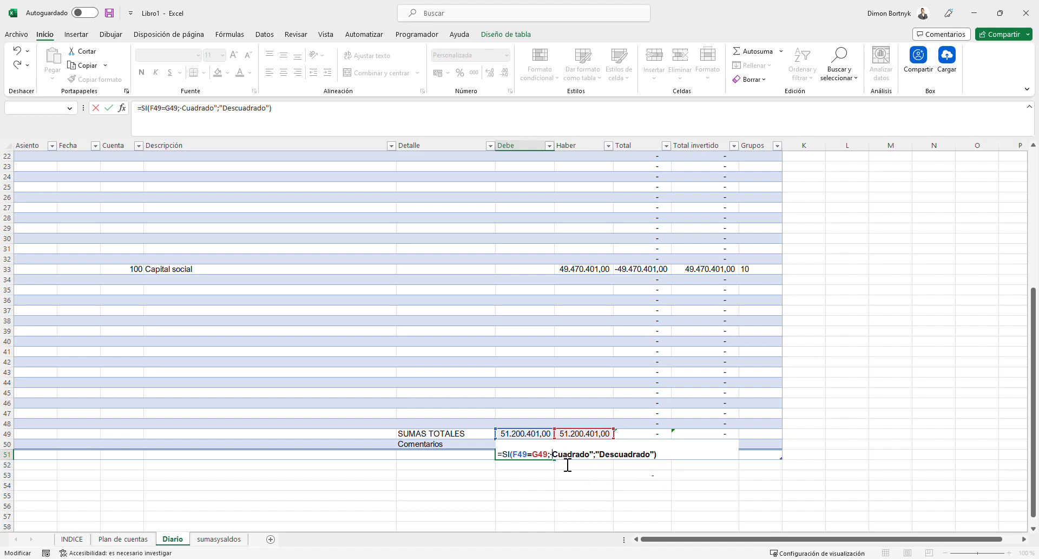
{"action": "type", "text": "\""}
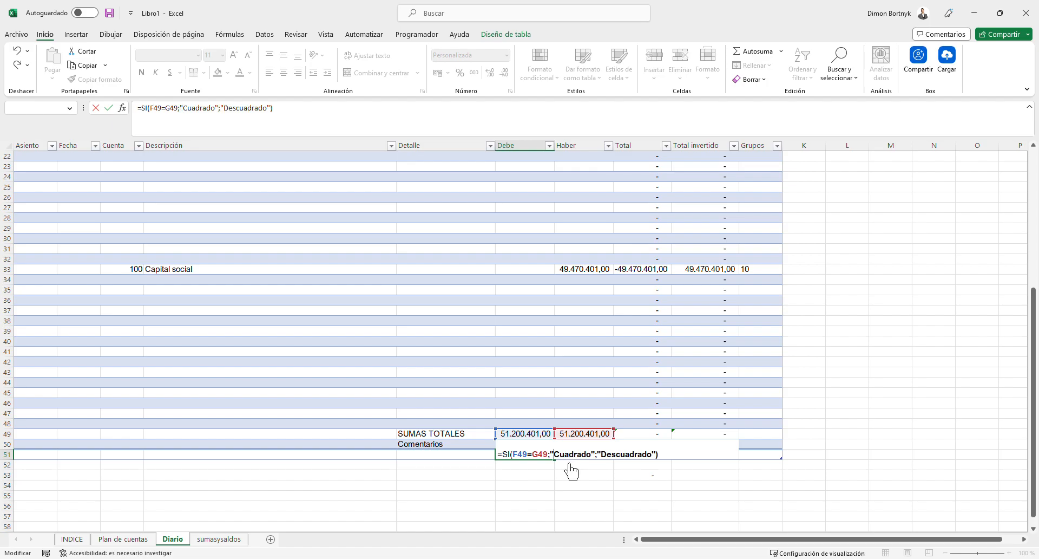
{"action": "key", "text": "Return"}
{"action": "key", "text": "Up"}
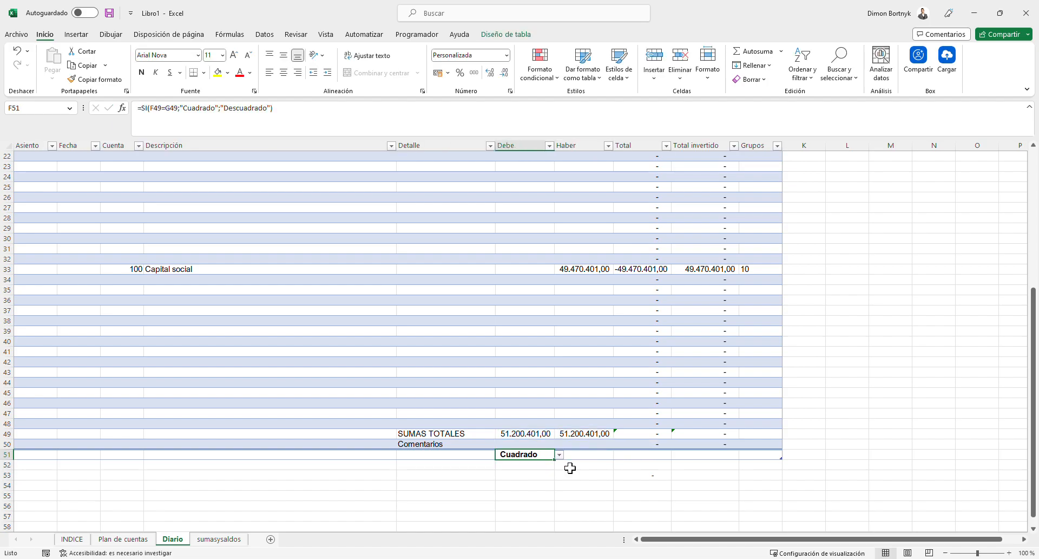
- Move the Comentarios label from E50 to E51, in bold beside the check result
{"action": "left_click", "coordinate": [592, 496]}
{"action": "scroll", "coordinate": [687, 420], "scroll_direction": "up", "scroll_amount": 3}
{"action": "scroll", "coordinate": [652, 371], "scroll_direction": "down", "scroll_amount": 3}
{"action": "left_click", "coordinate": [617, 475]}
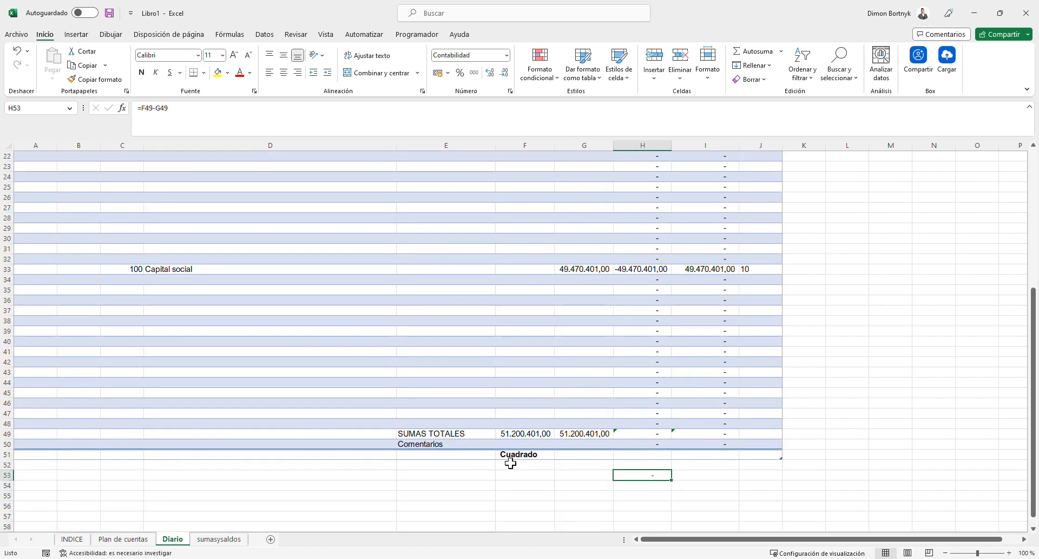
{"action": "left_click", "coordinate": [512, 456]}
{"action": "left_click", "coordinate": [453, 446]}
{"action": "left_click_drag", "start_coordinate": [452, 449], "coordinate": [482, 485]}
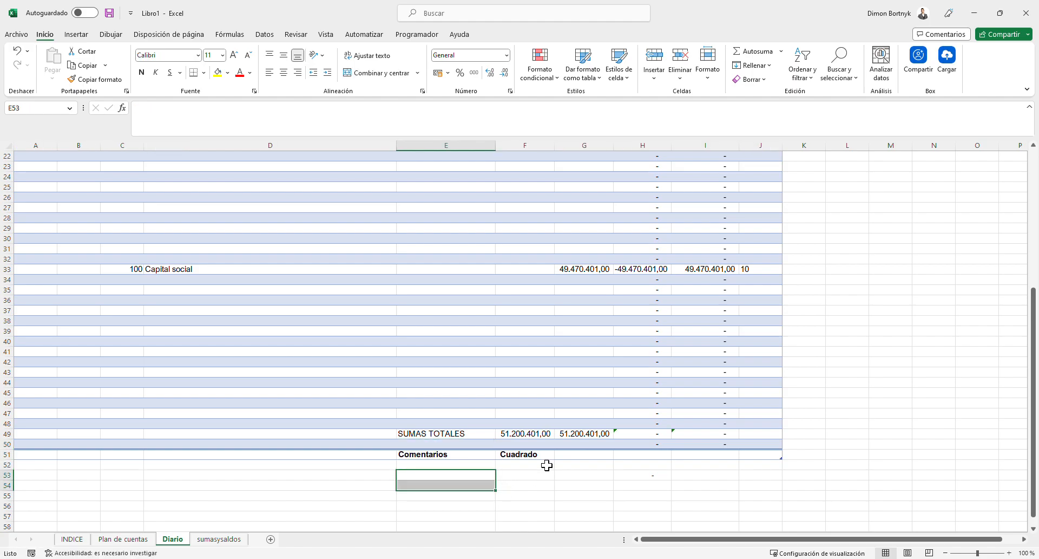
- Review the check formula in F51, the journal entries and the accounts listed in the sumasysaldos sheet
{"action": "left_click", "coordinate": [544, 456]}
{"action": "scroll", "coordinate": [656, 406], "scroll_direction": "up", "scroll_amount": 1}
{"action": "scroll", "coordinate": [661, 401], "scroll_direction": "down", "scroll_amount": 1}
{"action": "scroll", "coordinate": [664, 398], "scroll_direction": "up", "scroll_amount": 5}
{"action": "scroll", "coordinate": [657, 399], "scroll_direction": "down", "scroll_amount": 3}
{"action": "scroll", "coordinate": [566, 428], "scroll_direction": "up", "scroll_amount": 5}
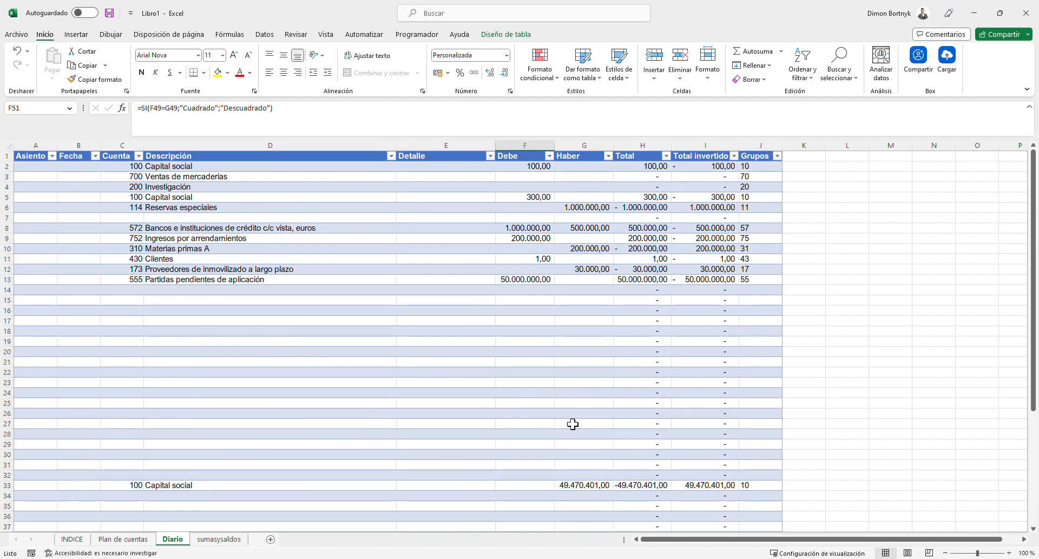
{"action": "left_click", "coordinate": [890, 403]}
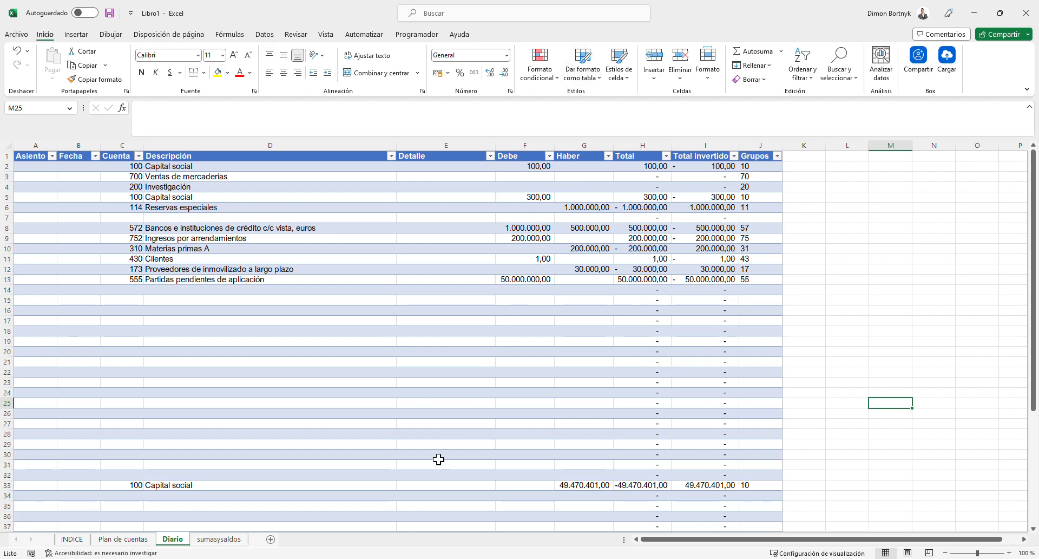
{"action": "left_click_drag", "start_coordinate": [250, 228], "coordinate": [250, 221]}
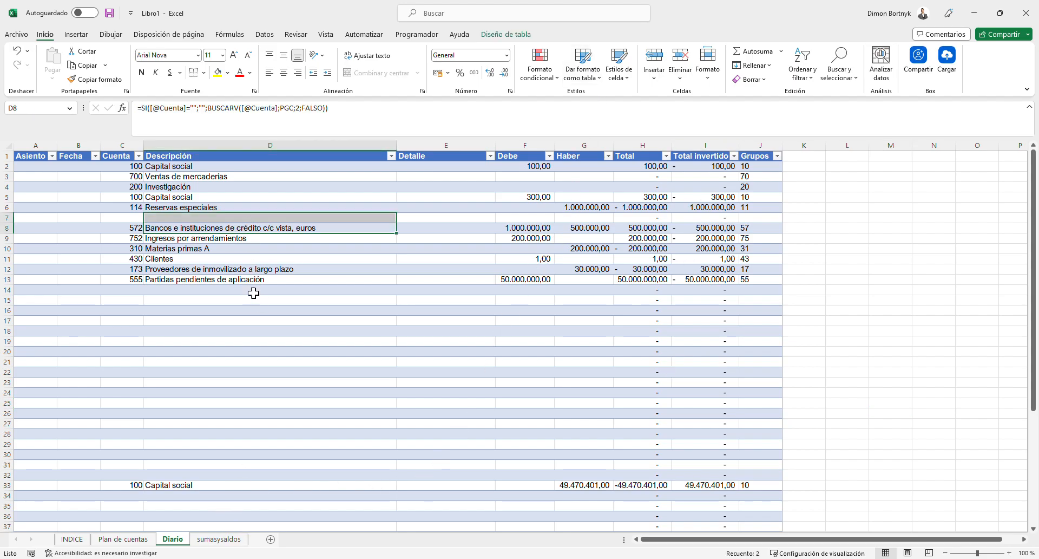
{"action": "left_click", "coordinate": [226, 540]}
{"action": "left_click", "coordinate": [417, 293]}
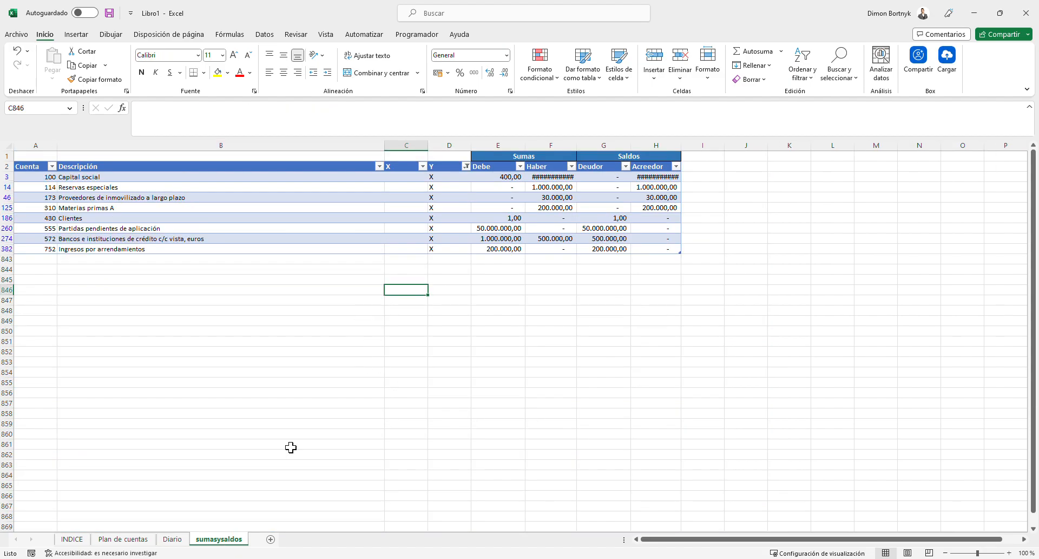
{"action": "left_click", "coordinate": [183, 540]}
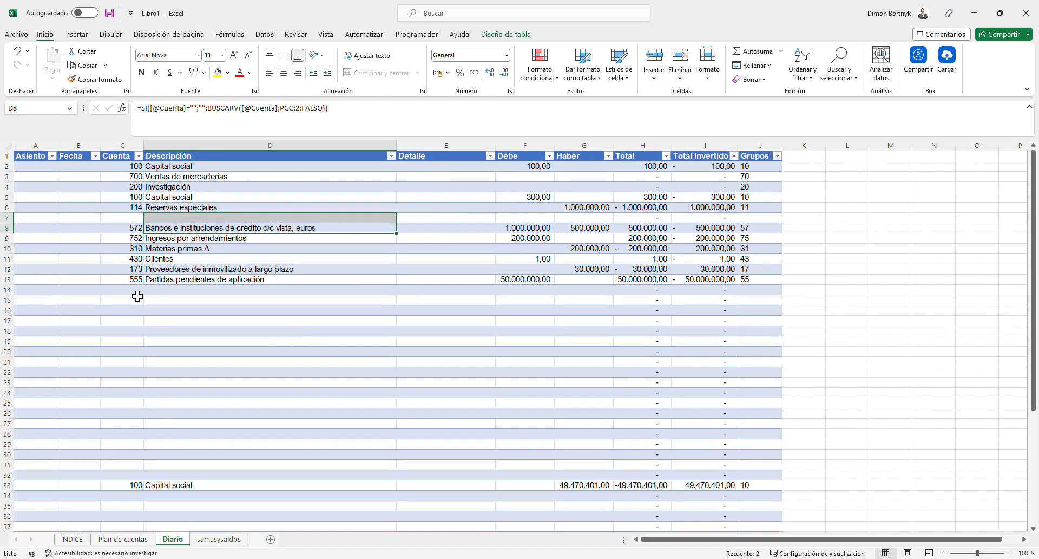
- In row 14 of the journal, enter account 118 with a Haber amount of 500.000
{"action": "left_click", "coordinate": [139, 292]}
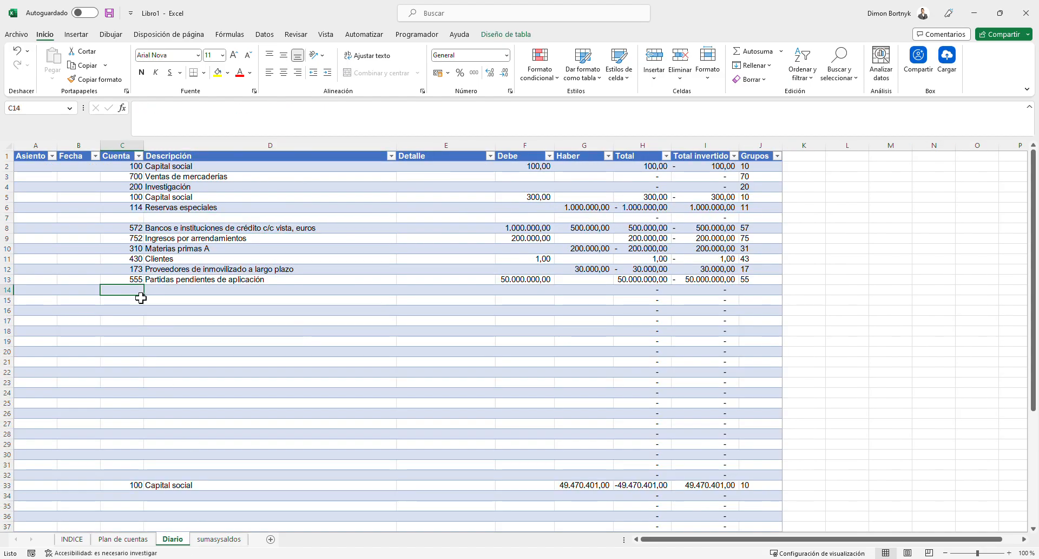
{"action": "left_click", "coordinate": [212, 540]}
{"action": "left_click", "coordinate": [174, 539]}
{"action": "type", "text": "118"}
{"action": "key", "text": "Return"}
{"action": "key", "text": "Up"}
{"action": "key", "text": "Right"}
{"action": "key", "text": "Right"}
{"action": "key", "text": "Right"}
{"action": "key", "text": "Right"}
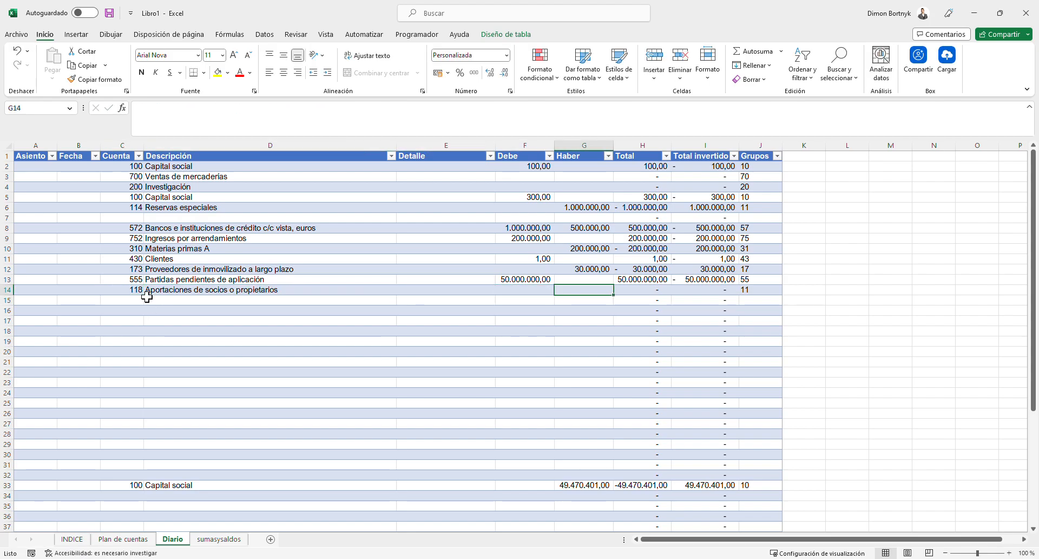
{"action": "type", "text": "500."}
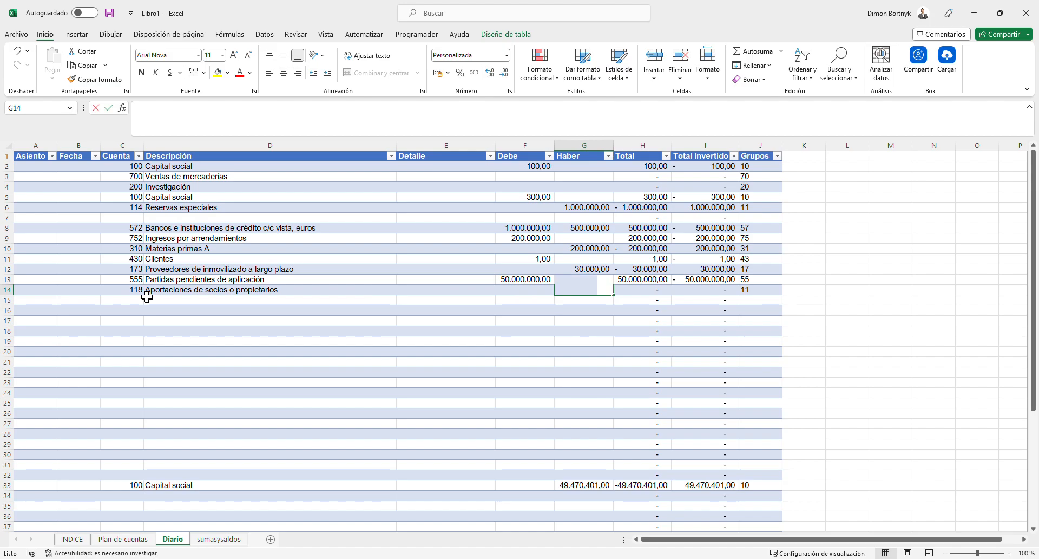
{"action": "type", "text": "0000"}
{"action": "key", "text": "Return"}
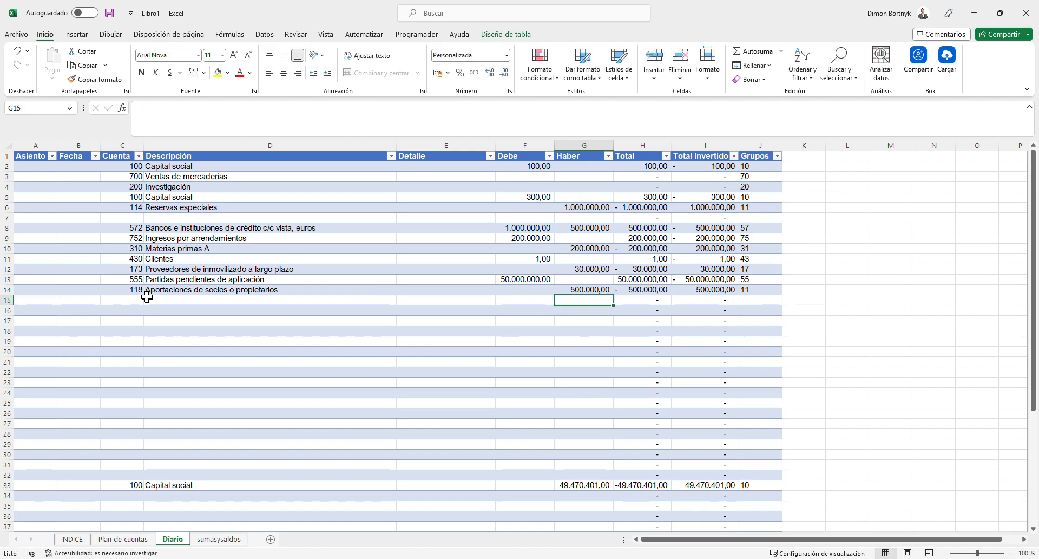
- In row 15 of the journal, enter account 120 with a Haber amount of 200.000
{"action": "key", "text": "Left"}
{"action": "key", "text": "Left"}
{"action": "key", "text": "Left"}
{"action": "key", "text": "Left"}
{"action": "key", "text": "Left"}
{"action": "key", "text": "Right"}
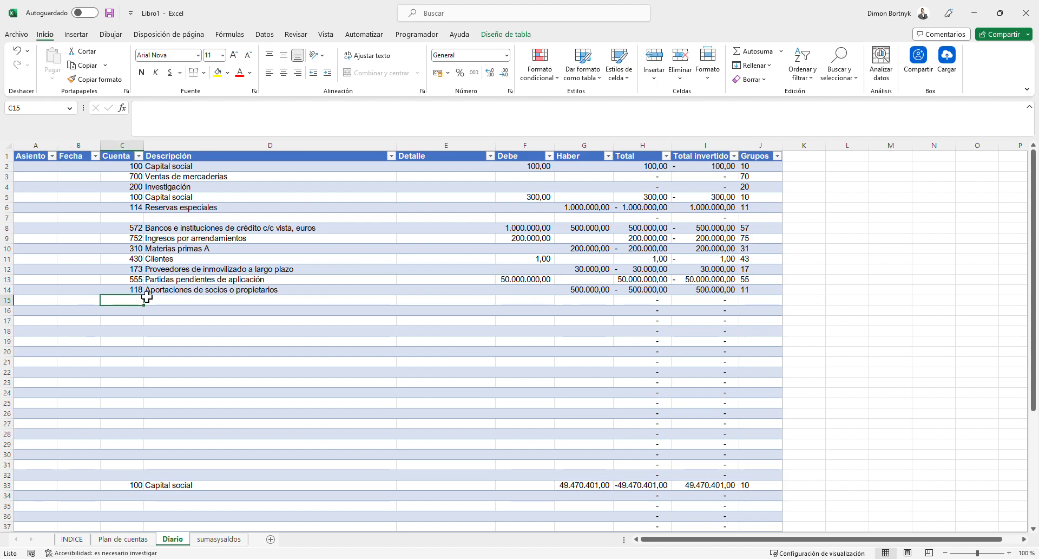
{"action": "type", "text": "120"}
{"action": "key", "text": "Tab"}
{"action": "type", "text": "Remanente"}
{"action": "key", "text": "Tab"}
{"action": "key", "text": "Tab"}
{"action": "key", "text": "Tab"}
{"action": "key", "text": "Tab"}
{"action": "key", "text": "Left"}
{"action": "type", "text": "200.000"}
{"action": "key", "text": "Return"}
- In row 16 of the journal, enter account 600 with a Debe amount of 500.000
{"action": "key", "text": "Left"}
{"action": "key", "text": "Left"}
{"action": "key", "text": "Left"}
{"action": "key", "text": "Left"}
{"action": "key", "text": "Left"}
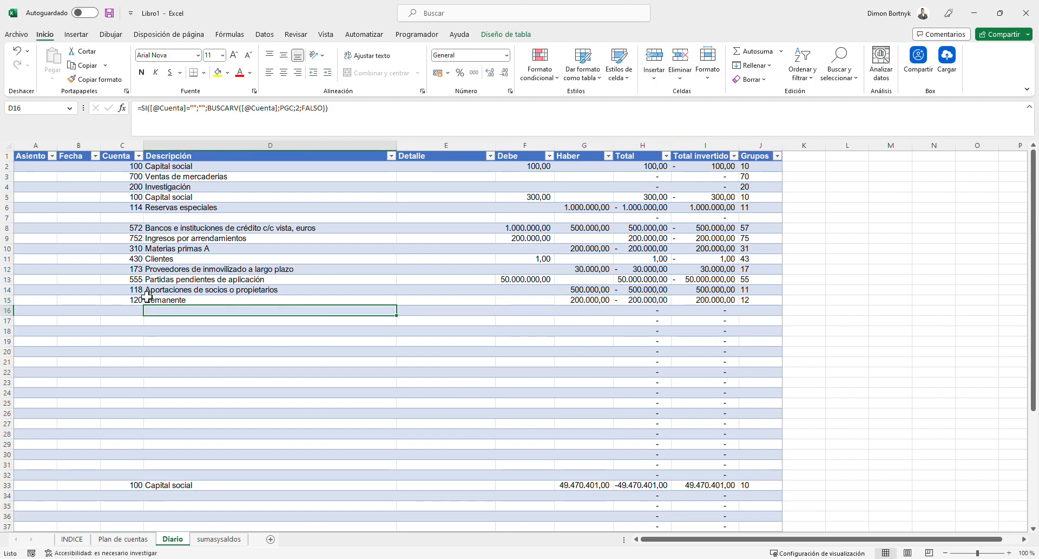
{"action": "key", "text": "Right"}
{"action": "type", "text": "600"}
{"action": "key", "text": "Return"}
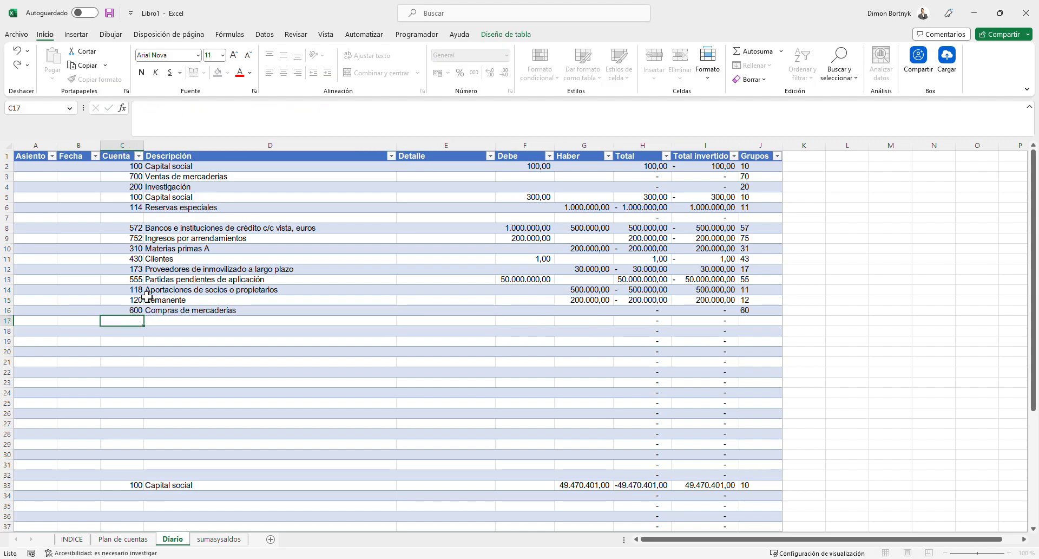
{"action": "key", "text": "Up"}
{"action": "key", "text": "Right"}
{"action": "key", "text": "Right"}
{"action": "key", "text": "Right"}
{"action": "key", "text": "Right"}
{"action": "key", "text": "Left"}
{"action": "type", "text": "500.000"}
{"action": "key", "text": "Return"}
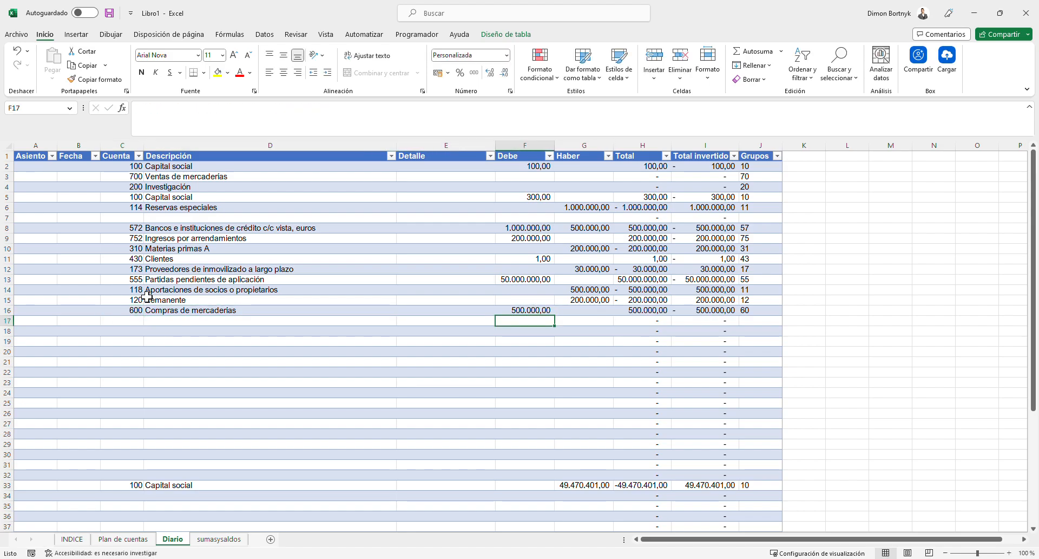
- In row 17 of the journal, enter account 129 with a Haber amount of 200.000
{"action": "key", "text": "Left"}
{"action": "key", "text": "Left"}
{"action": "key", "text": "Left"}
{"action": "type", "text": "1"}
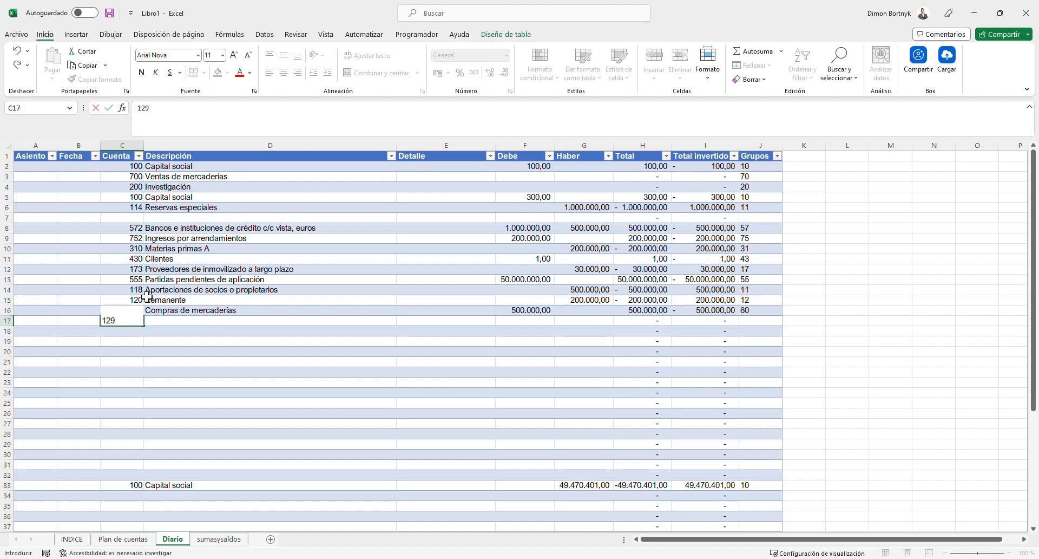
{"action": "key", "text": "Tab"}
{"action": "key", "text": "Tab"}
{"action": "key", "text": "Tab"}
{"action": "key", "text": "Tab"}
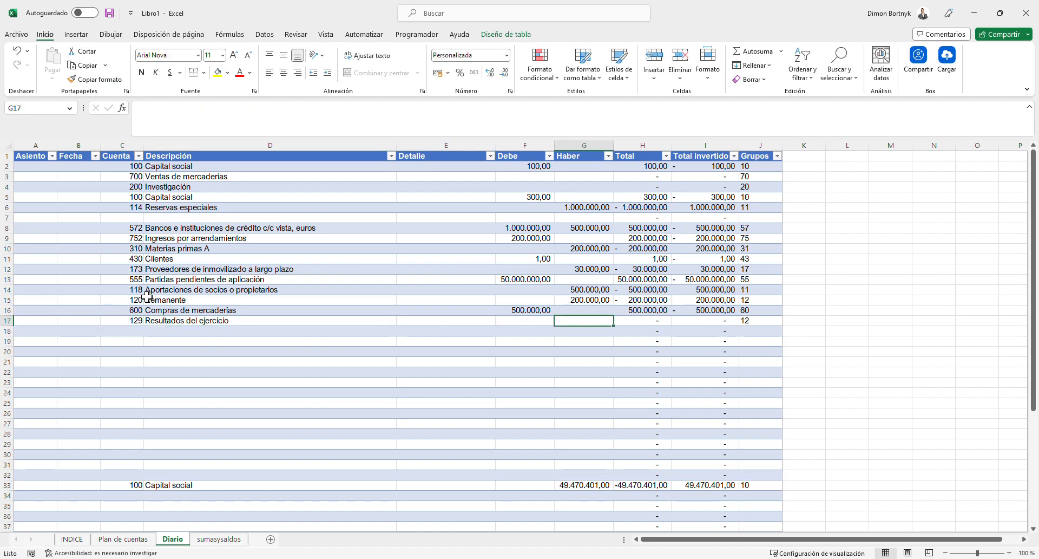
{"action": "type", "text": "2"}
{"action": "type", "text": "00.000"}
{"action": "key", "text": "Return"}
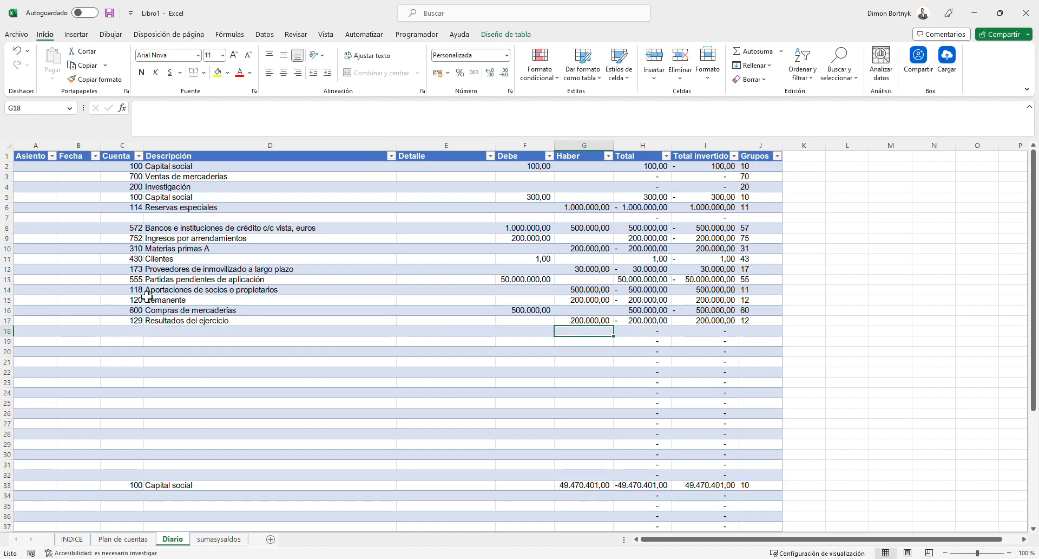
- In the sumasysaldos sheet, refresh the Y column filter to list every account marked X
{"action": "left_click", "coordinate": [219, 545]}
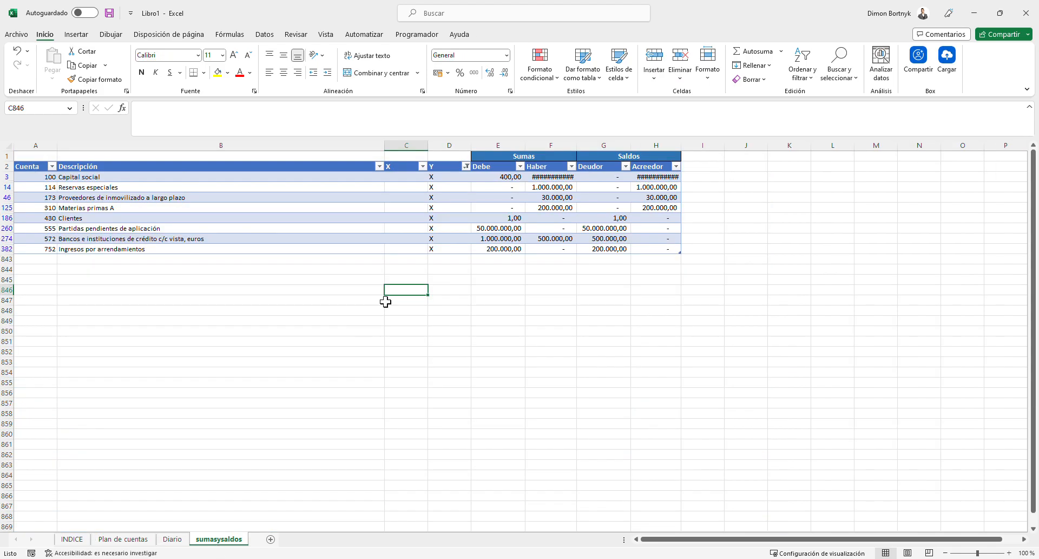
{"action": "left_click_drag", "start_coordinate": [406, 361], "coordinate": [449, 362]}
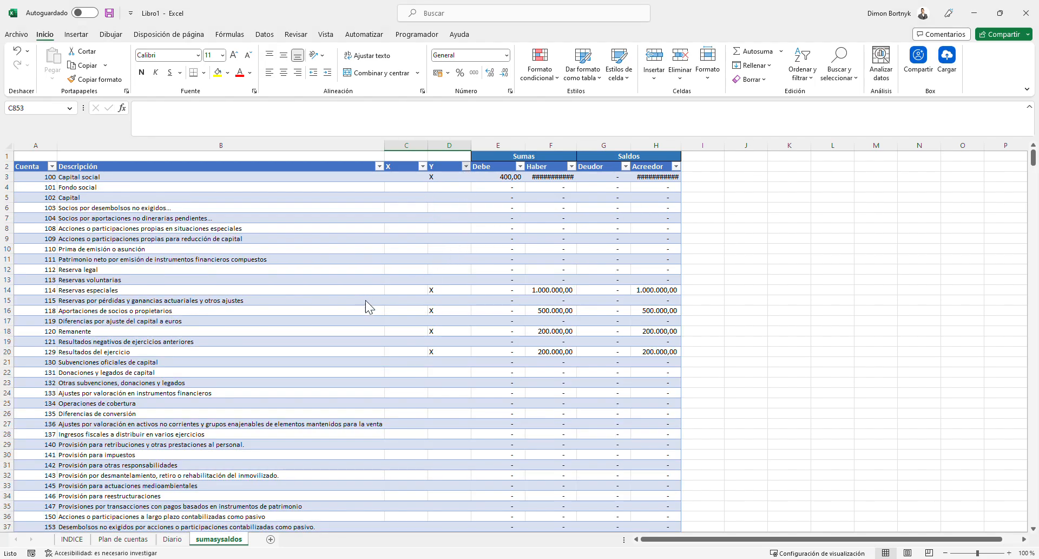
{"action": "key", "text": "ctrl+z"}
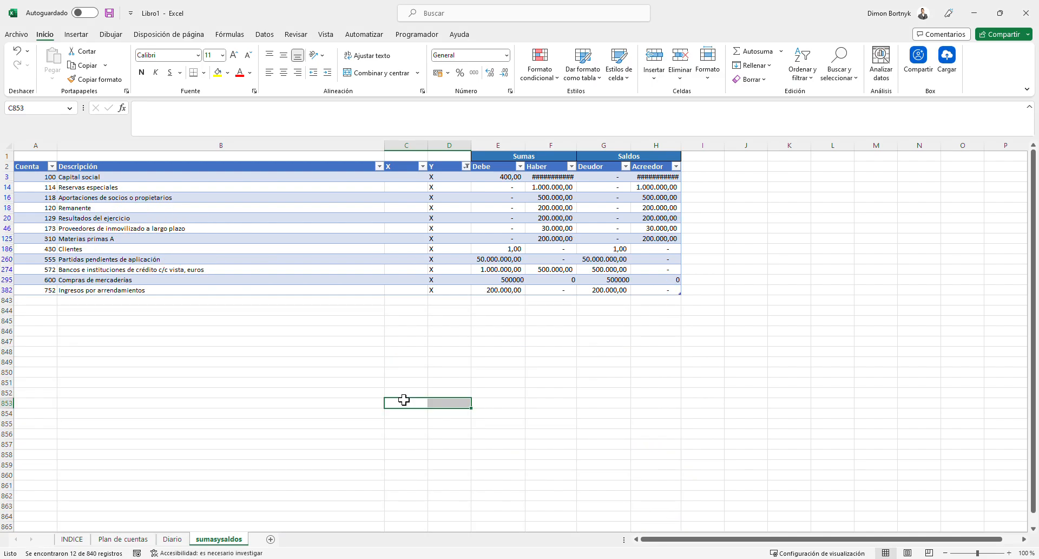
- Check the newly listed accounts and widen the Haber column under Sumas to fit its amounts
{"action": "left_click_drag", "start_coordinate": [654, 311], "coordinate": [656, 321]}
{"action": "left_click_drag", "start_coordinate": [55, 280], "coordinate": [53, 198]}
{"action": "left_click_drag", "start_coordinate": [52, 198], "coordinate": [601, 258]}
{"action": "left_click_drag", "start_coordinate": [577, 148], "coordinate": [584, 153]}
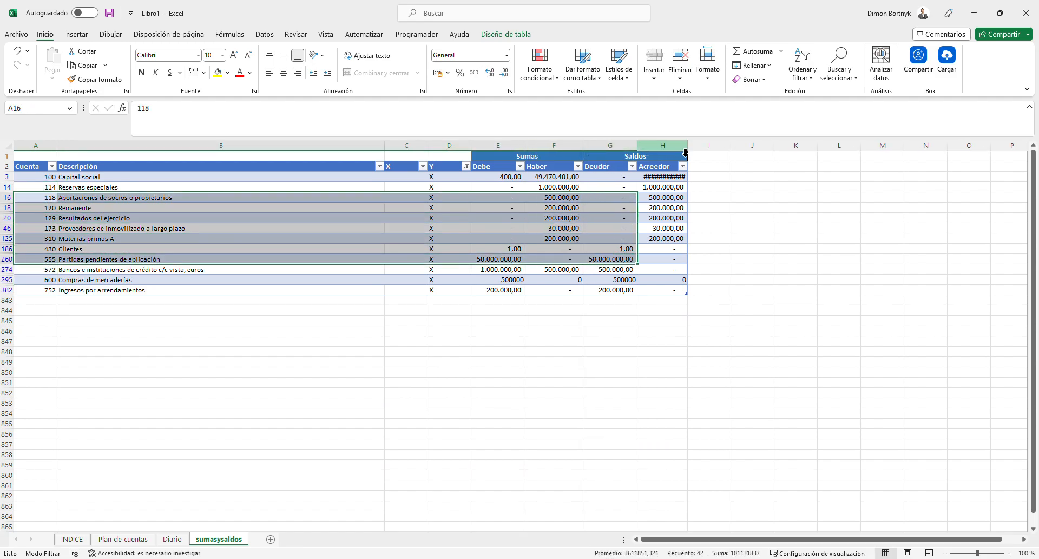
- Widen the Acreedor column to fit its amounts and apply the thousands-separator format to all Sumas and Saldos amounts
{"action": "left_click_drag", "start_coordinate": [689, 148], "coordinate": [695, 153]}
{"action": "left_click", "coordinate": [845, 301]}
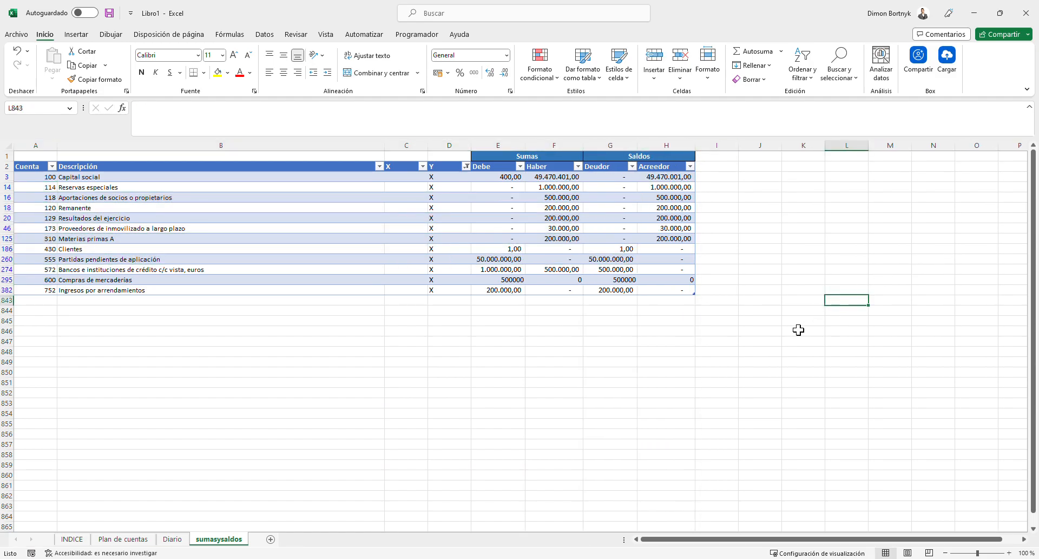
{"action": "left_click_drag", "start_coordinate": [663, 293], "coordinate": [495, 182]}
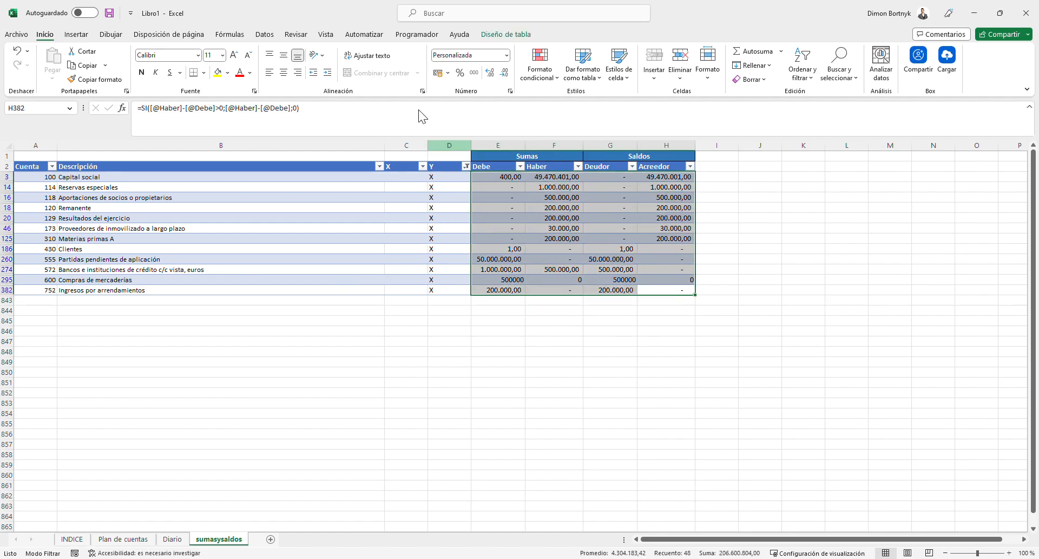
{"action": "left_click", "coordinate": [474, 73]}
{"action": "left_click", "coordinate": [736, 382]}
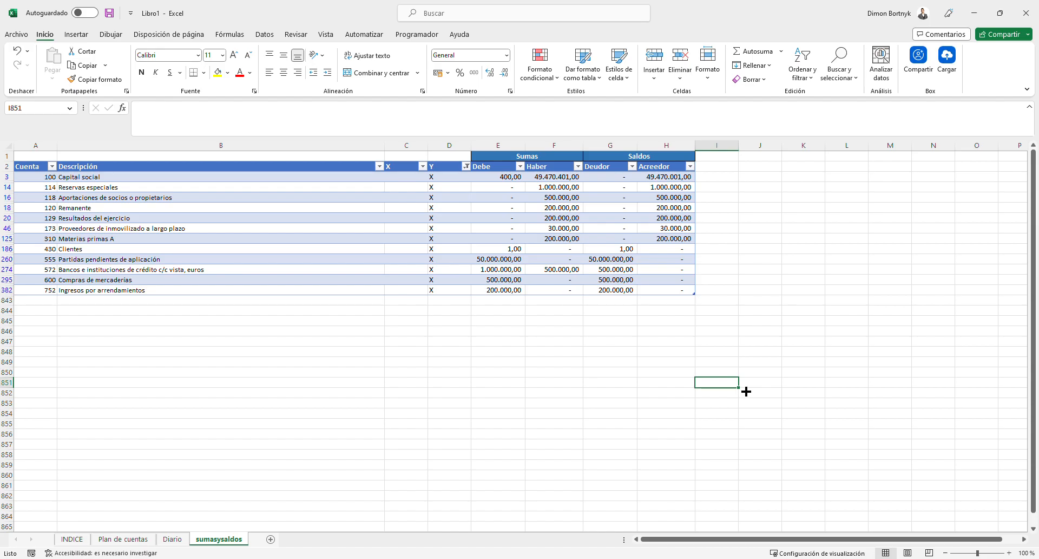
{"action": "left_click", "coordinate": [420, 465]}
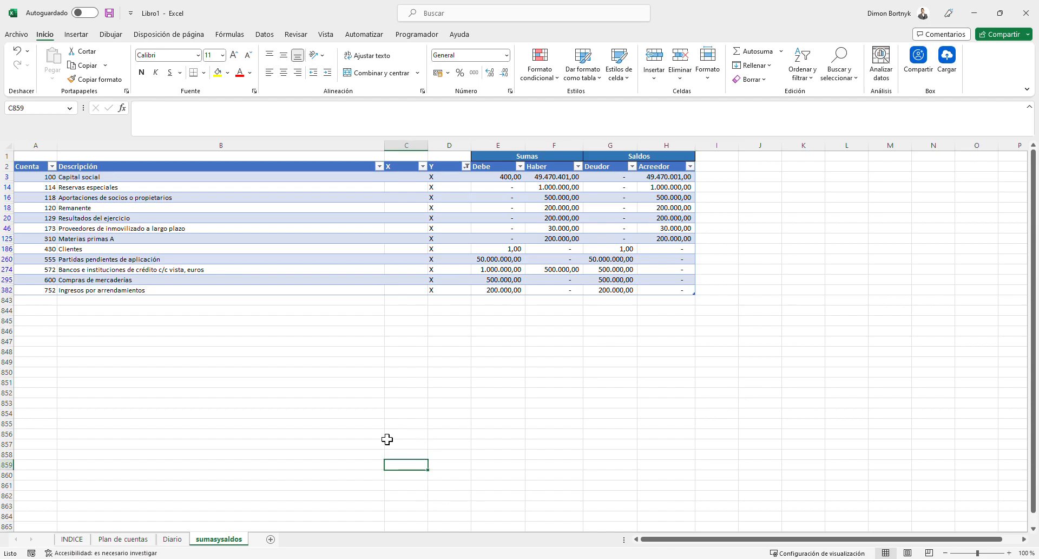
- Add a new sheet after sumasysaldos and name it PL
{"action": "left_click", "coordinate": [270, 538]}
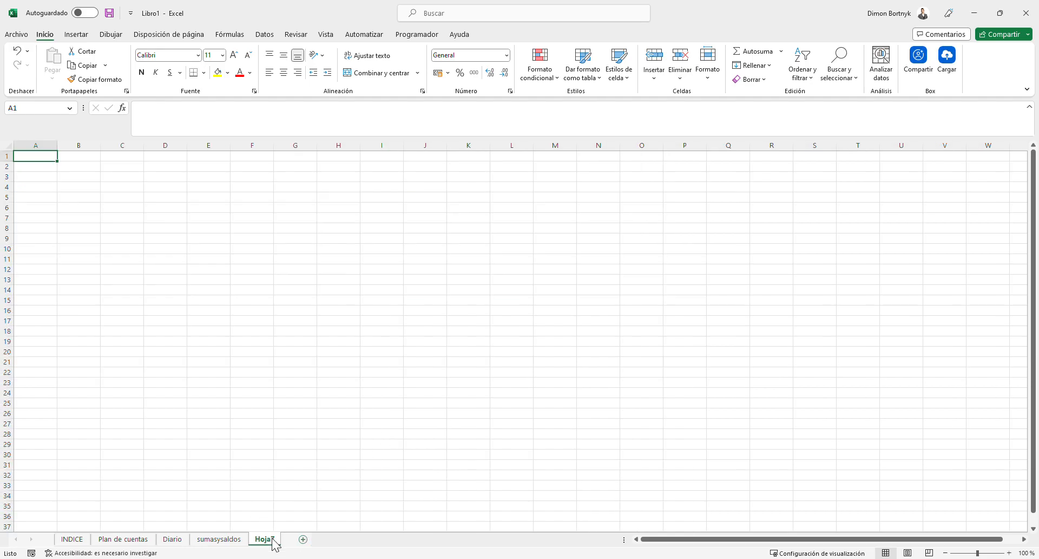
{"action": "double_click", "coordinate": [273, 540]}
{"action": "type", "text": "PL"}
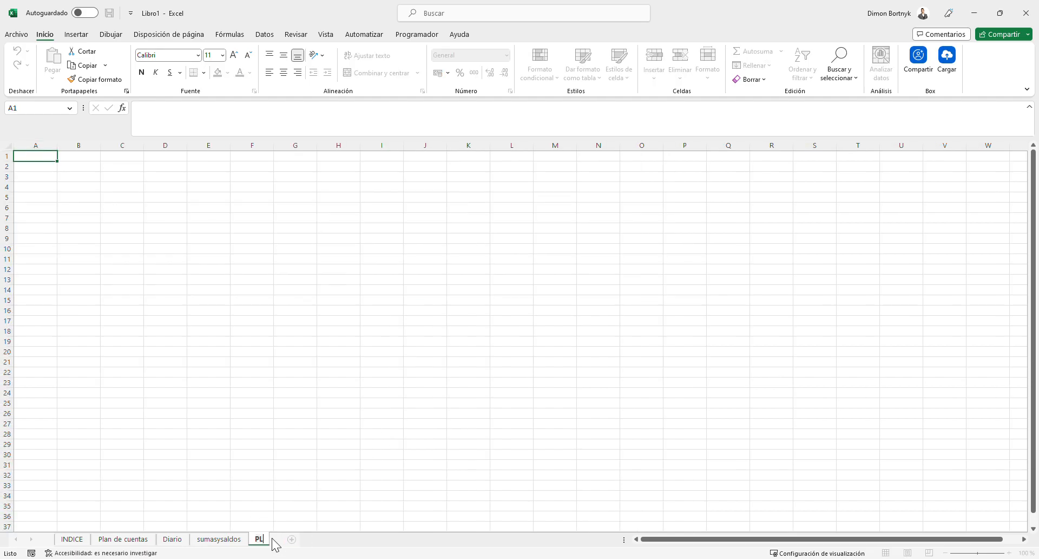
{"action": "key", "text": "Return"}
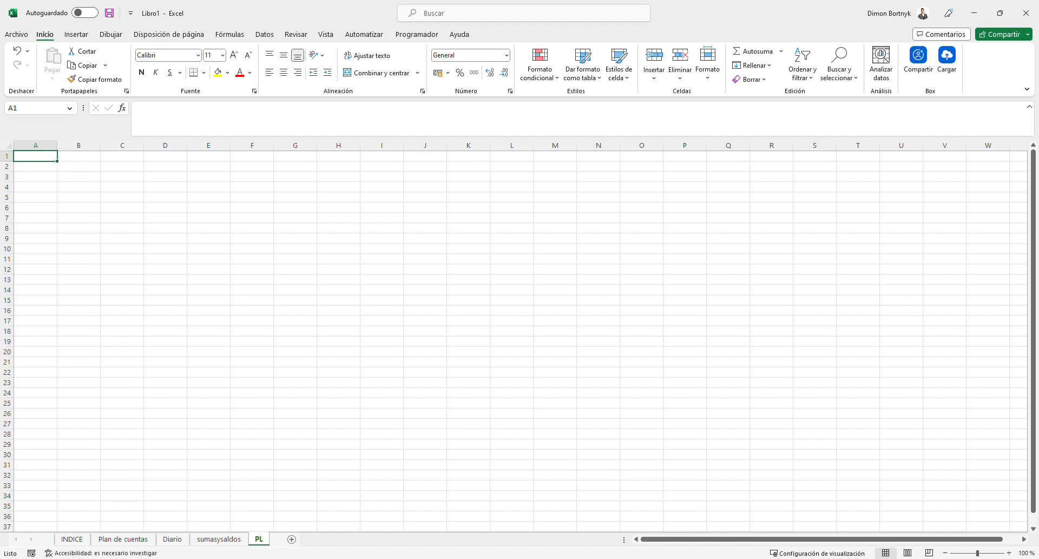
- Copy the profit and loss template from the other window and paste it into the PL sheet from cell A1
{"action": "key", "text": "alt+Tab"}
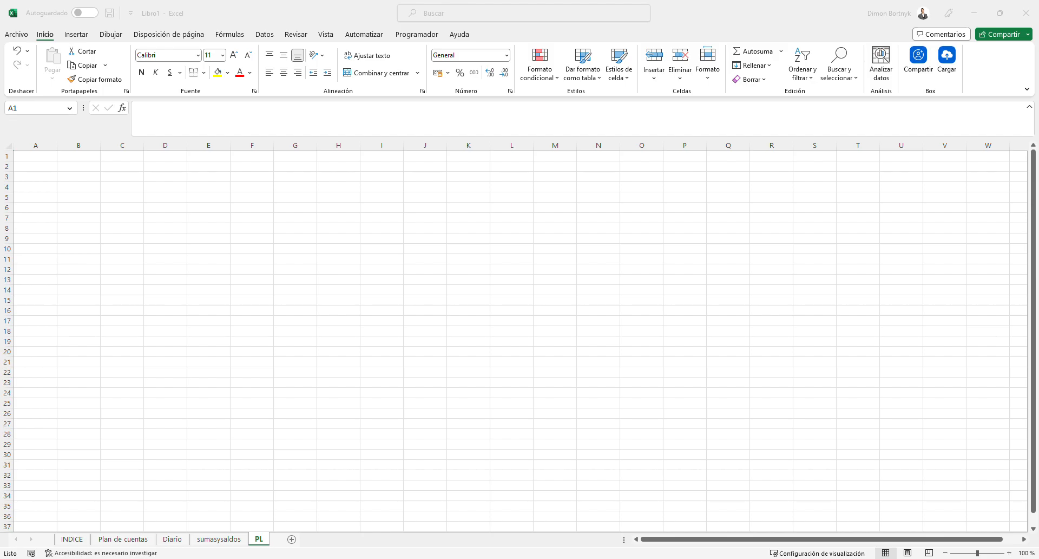
{"action": "key", "text": "ctrl+c"}
{"action": "left_click", "coordinate": [198, 253]}
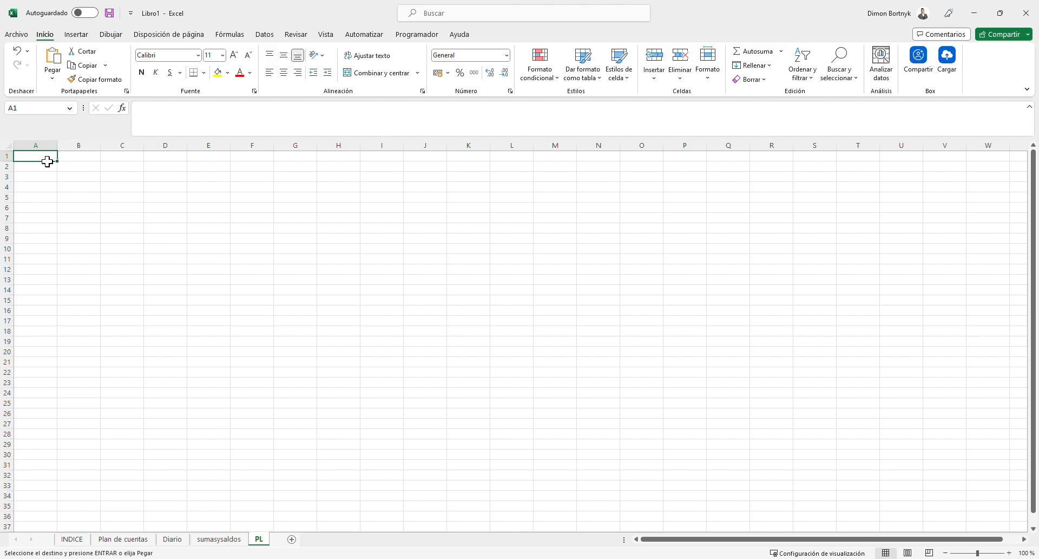
{"action": "key", "text": "ctrl+v"}
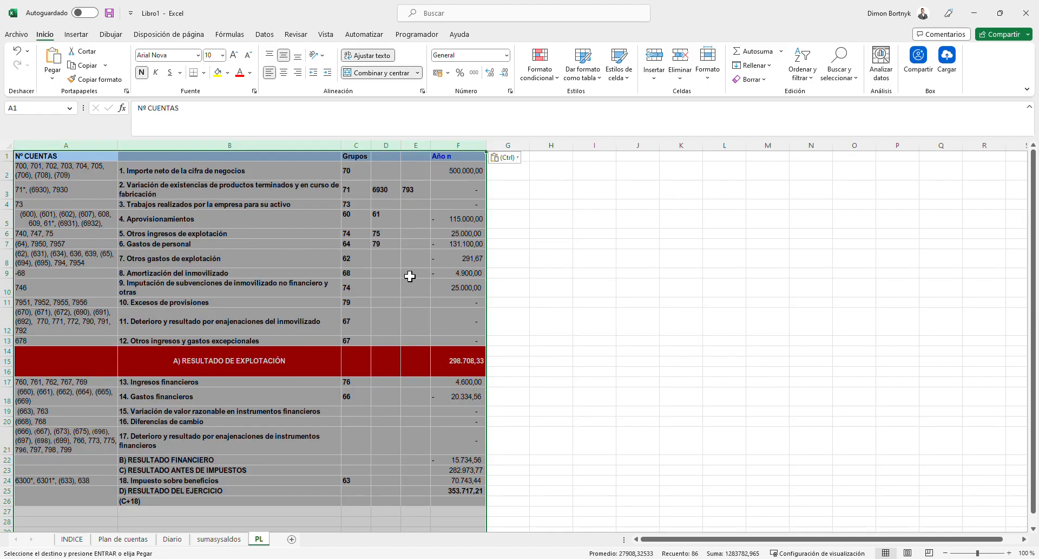
{"action": "left_click", "coordinate": [554, 317]}
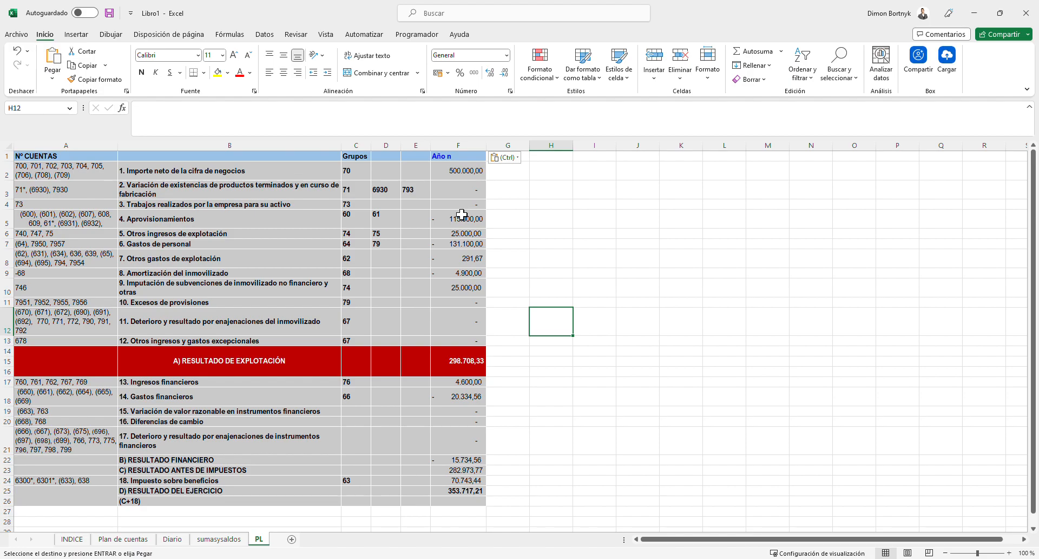
- Clear the contents of D2:F26 in the pasted template, covering the extra group codes and the Año n amounts
{"action": "left_click_drag", "start_coordinate": [384, 172], "coordinate": [464, 444]}
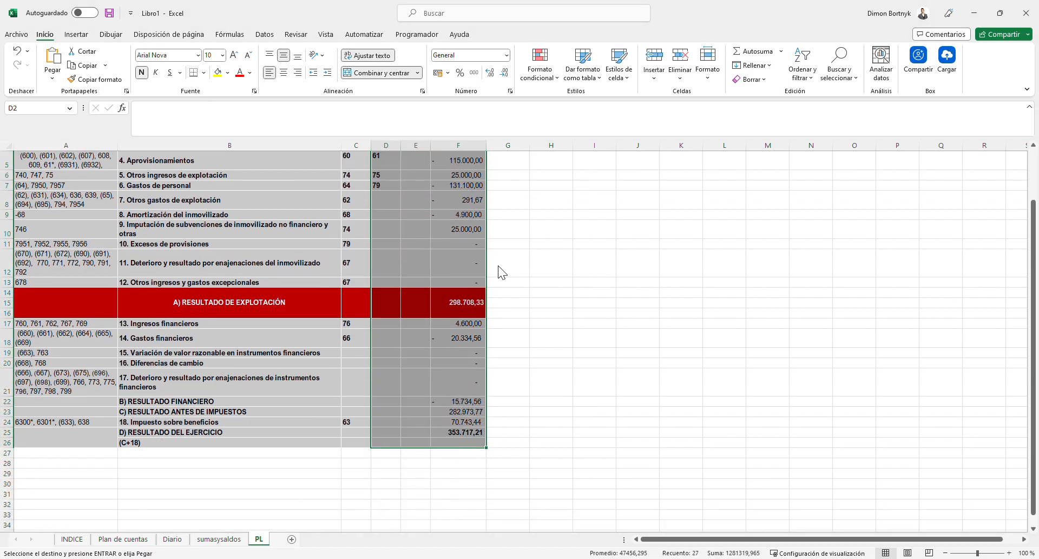
{"action": "key", "text": "Delete"}
{"action": "scroll", "coordinate": [525, 260], "scroll_direction": "up", "scroll_amount": 2}
{"action": "left_click", "coordinate": [622, 321]}
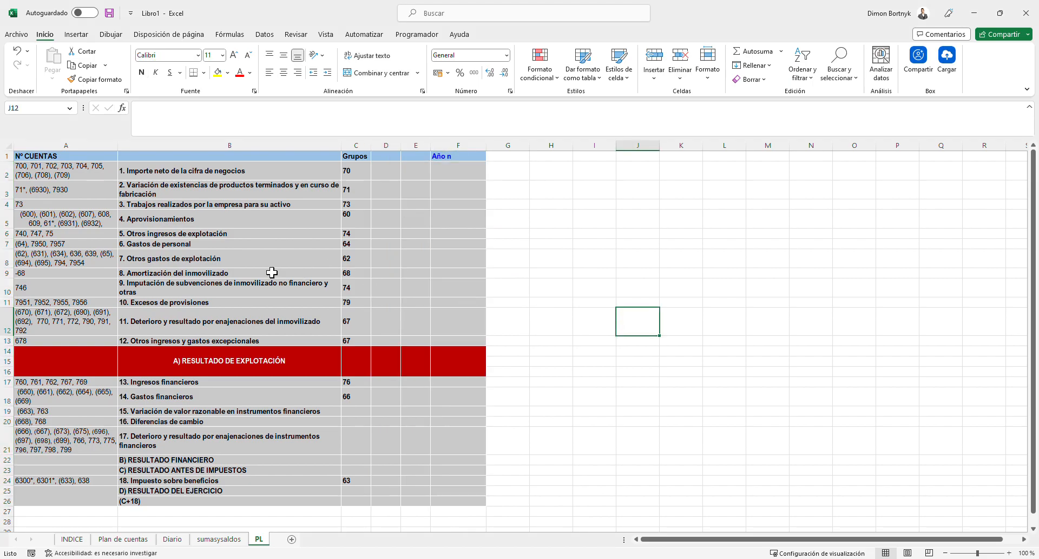
- Look over the profit and loss lines of the template and the A) RESULTADO DE EXPLOTACIÓN row
{"action": "left_click", "coordinate": [120, 206]}
{"action": "left_click", "coordinate": [577, 252]}
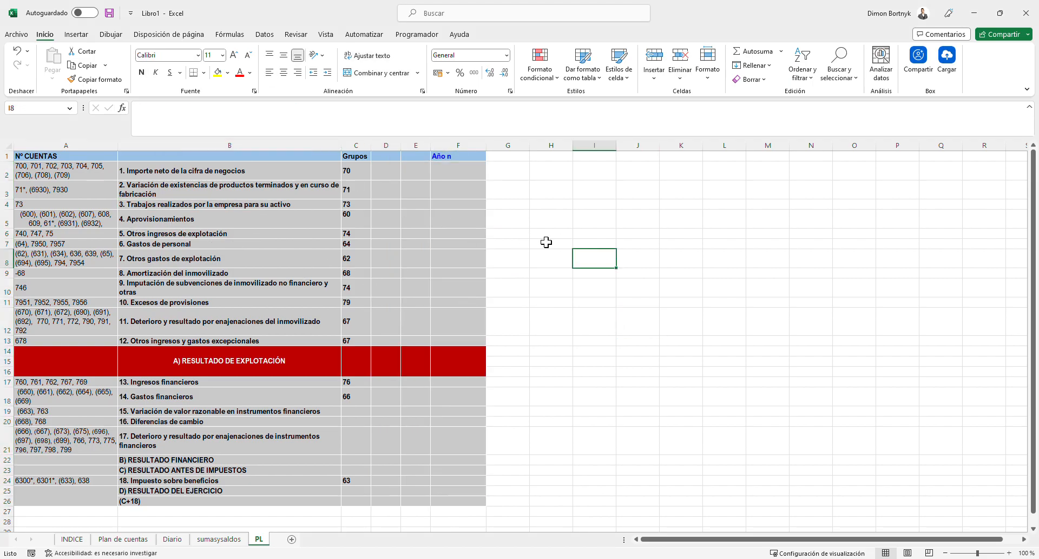
{"action": "left_click", "coordinate": [650, 260]}
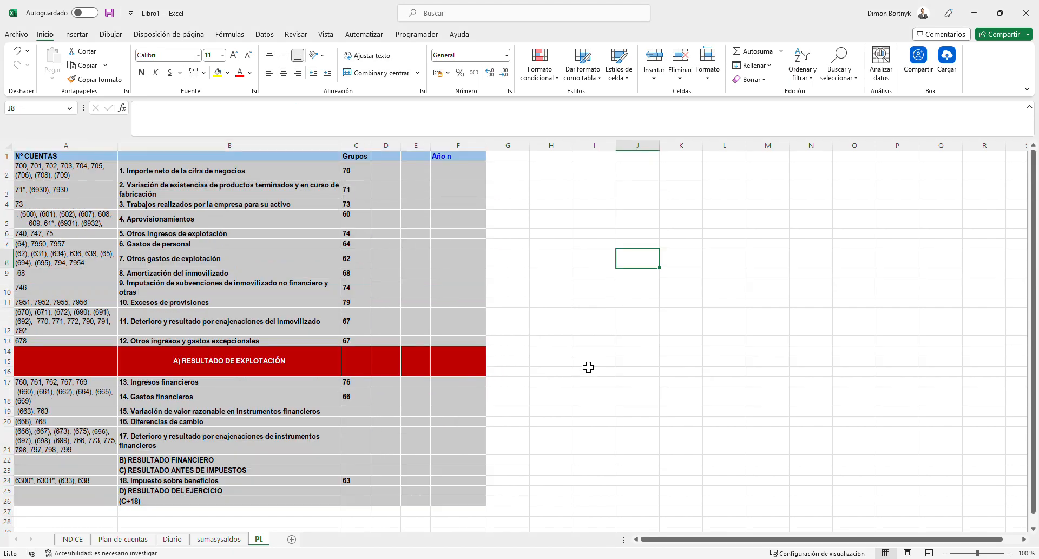
{"action": "left_click", "coordinate": [299, 375]}
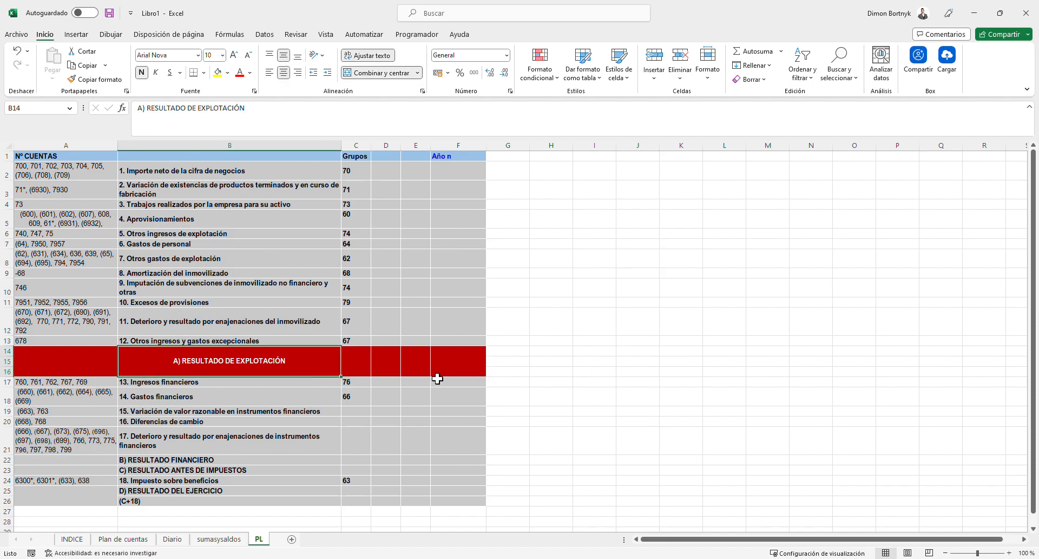
{"action": "left_click", "coordinate": [599, 382]}
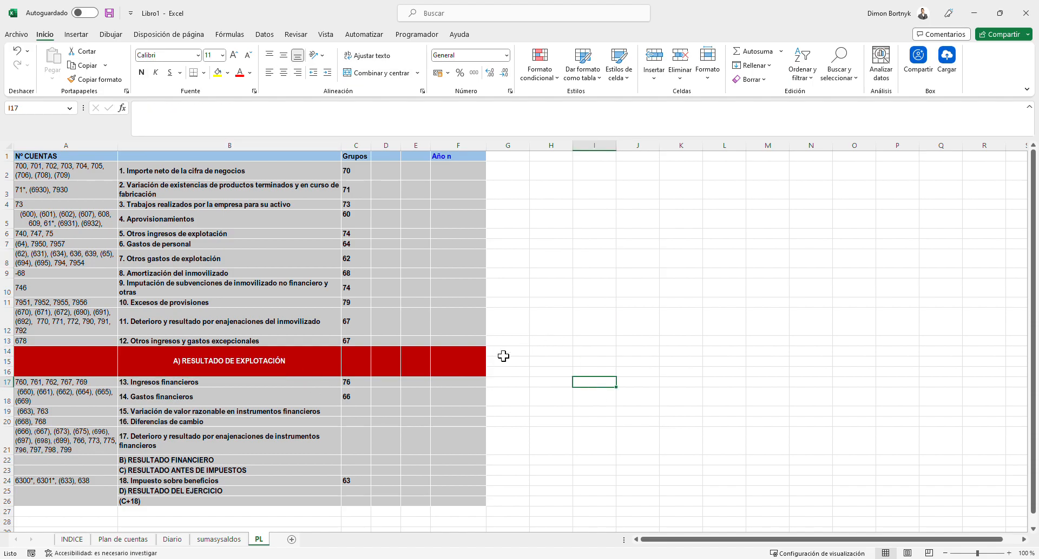
{"action": "left_click", "coordinate": [513, 264]}
{"action": "left_click_drag", "start_coordinate": [44, 370], "coordinate": [466, 373]}
{"action": "left_click", "coordinate": [593, 339]}
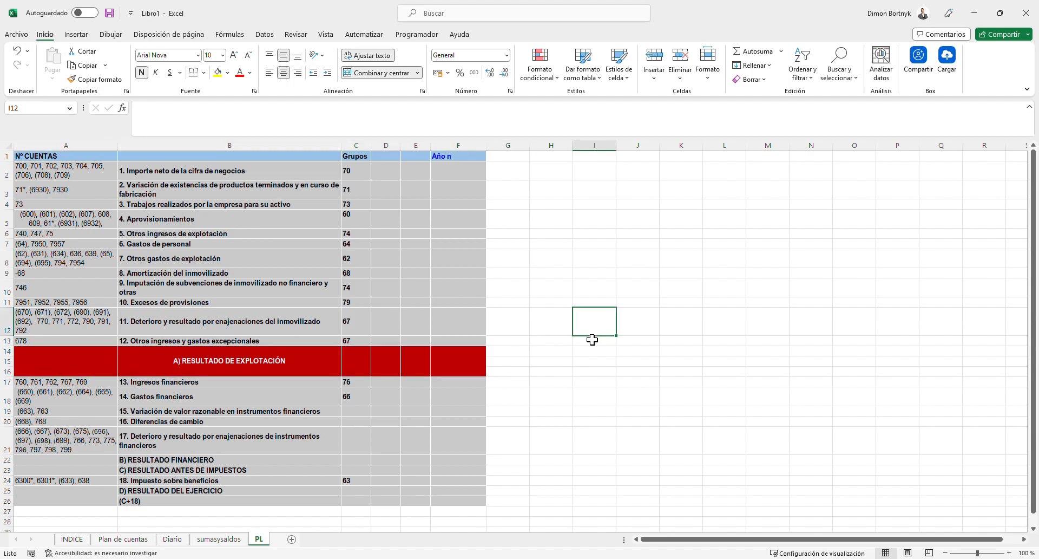
{"action": "left_click", "coordinate": [526, 235]}
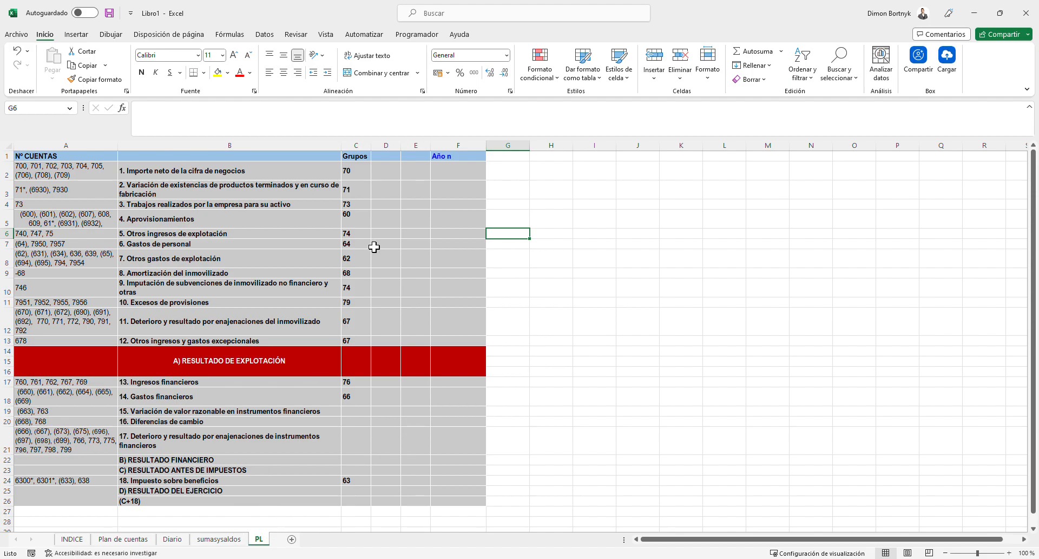
{"action": "left_click", "coordinate": [785, 234]}
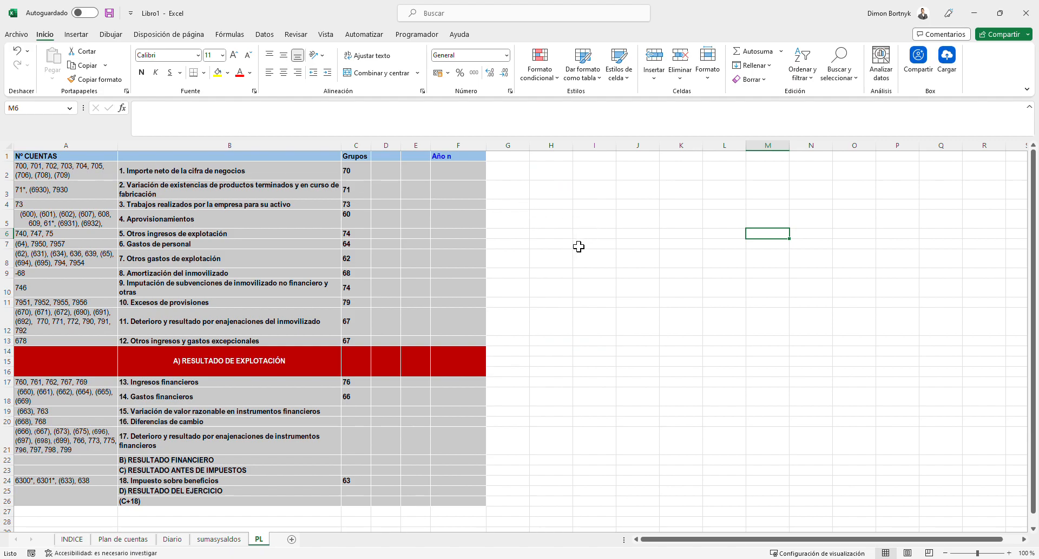
{"action": "left_click_drag", "start_coordinate": [571, 257], "coordinate": [576, 248]}
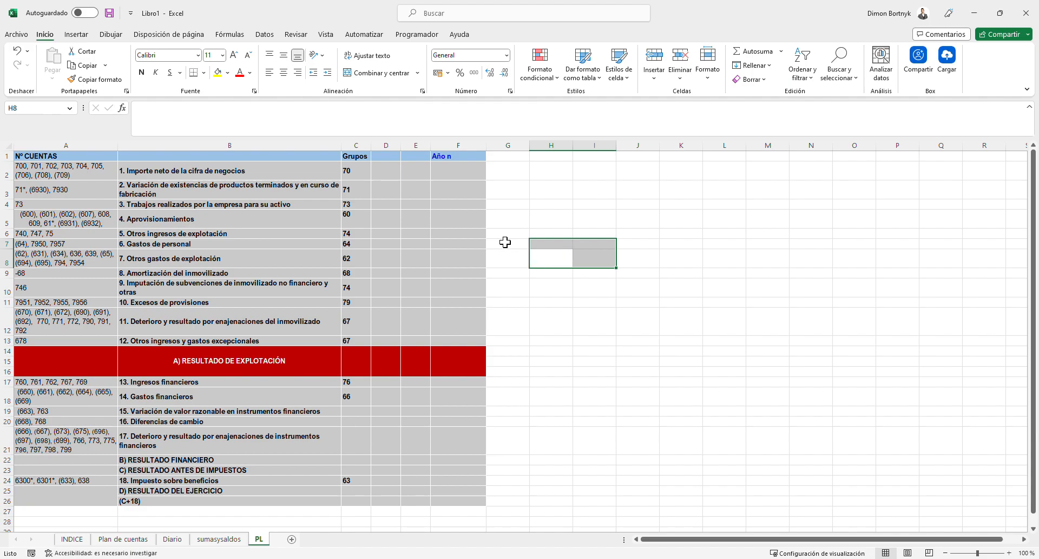
- Compare the Grupos codes in the PL sheet with the account numbers in the Cuenta column of Diario
{"action": "left_click_drag", "start_coordinate": [357, 172], "coordinate": [359, 486]}
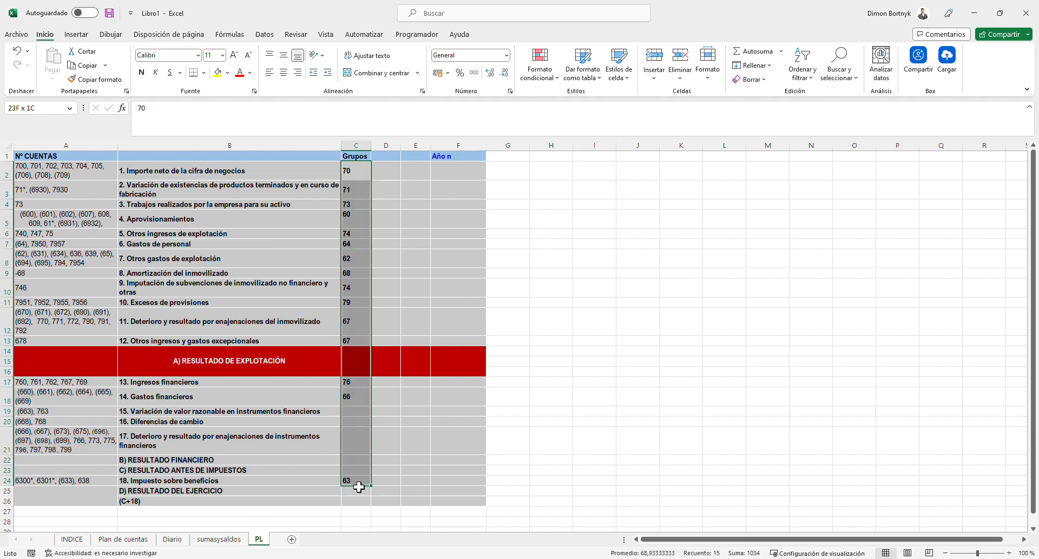
{"action": "left_click", "coordinate": [517, 364]}
{"action": "left_click_drag", "start_coordinate": [358, 172], "coordinate": [348, 481]}
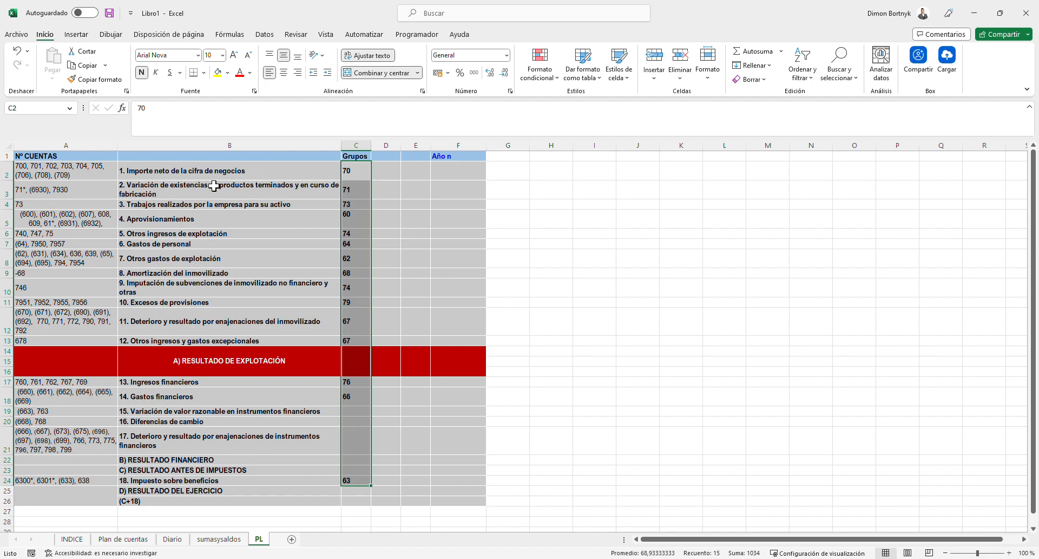
{"action": "left_click", "coordinate": [173, 538]}
{"action": "left_click_drag", "start_coordinate": [135, 168], "coordinate": [129, 320]}
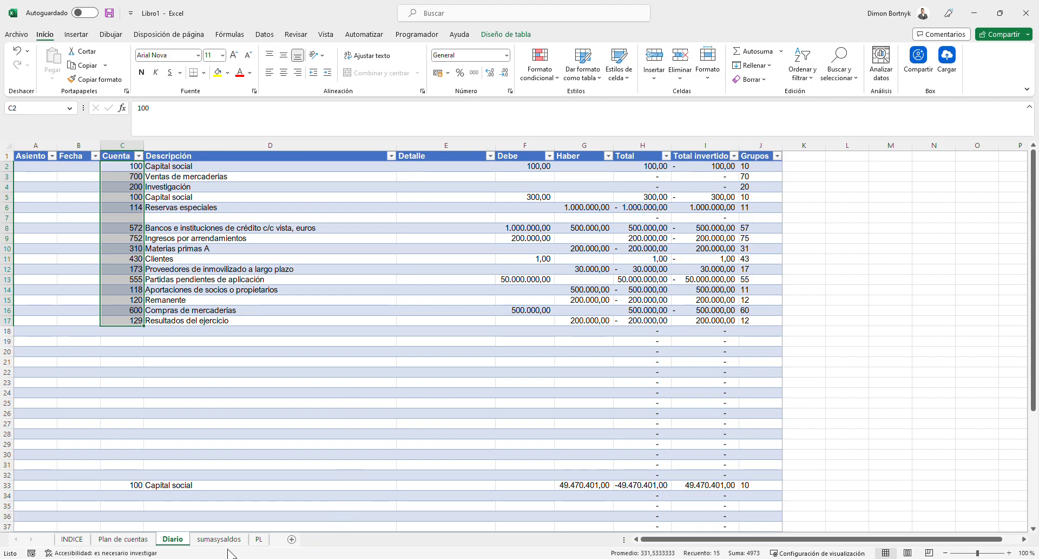
{"action": "left_click", "coordinate": [259, 539]}
{"action": "left_click", "coordinate": [661, 268]}
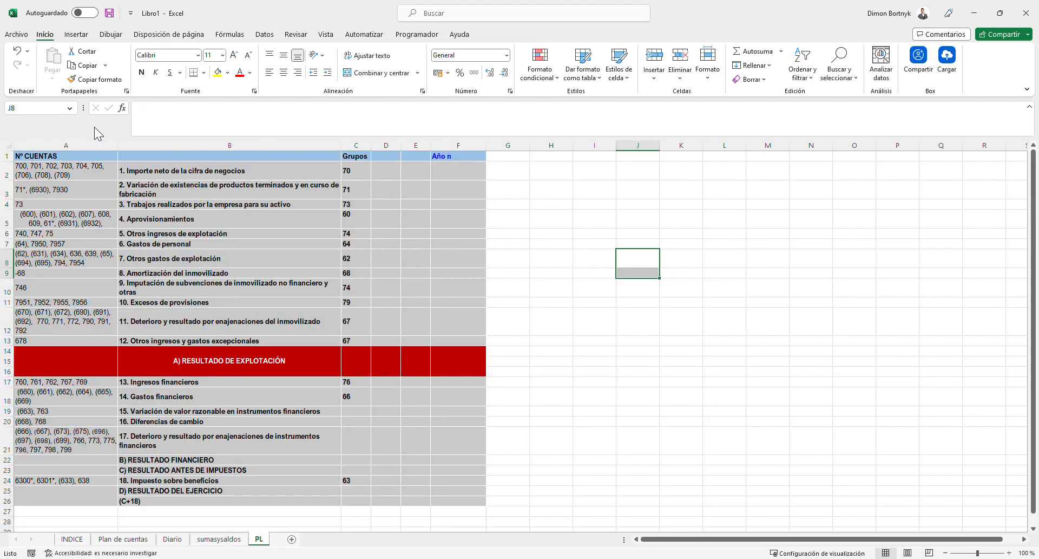
- Examine the Nº CUENTAS entries of the profit and loss lines, especially those for Importe neto de la cifra de negocios
{"action": "left_click", "coordinate": [64, 173]}
{"action": "left_click", "coordinate": [70, 197]}
{"action": "left_click", "coordinate": [63, 232]}
{"action": "left_click", "coordinate": [65, 272]}
{"action": "left_click", "coordinate": [59, 313]}
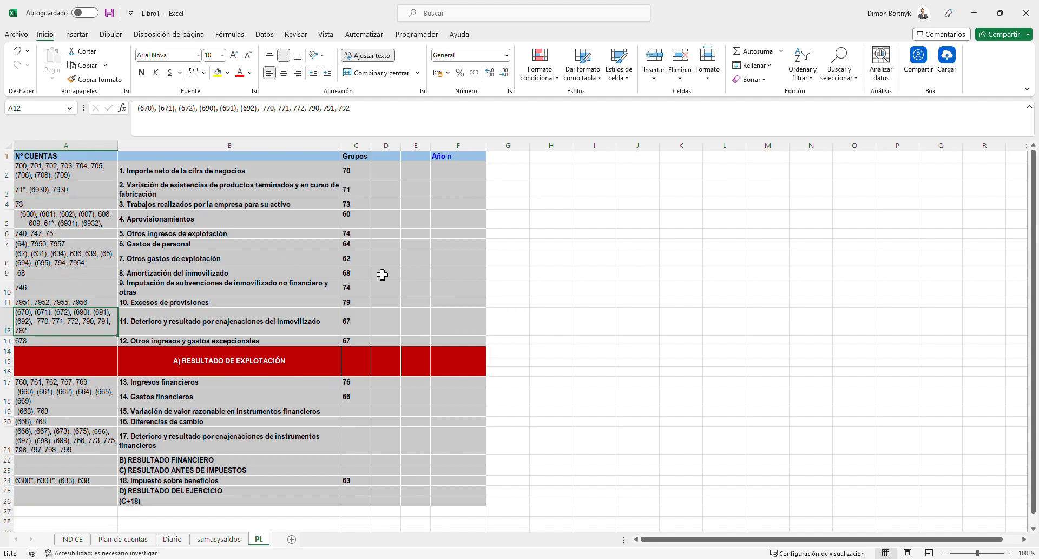
{"action": "left_click_drag", "start_coordinate": [100, 174], "coordinate": [433, 184]}
{"action": "left_click", "coordinate": [99, 181]}
{"action": "left_click", "coordinate": [236, 245]}
{"action": "left_click", "coordinate": [96, 176]}
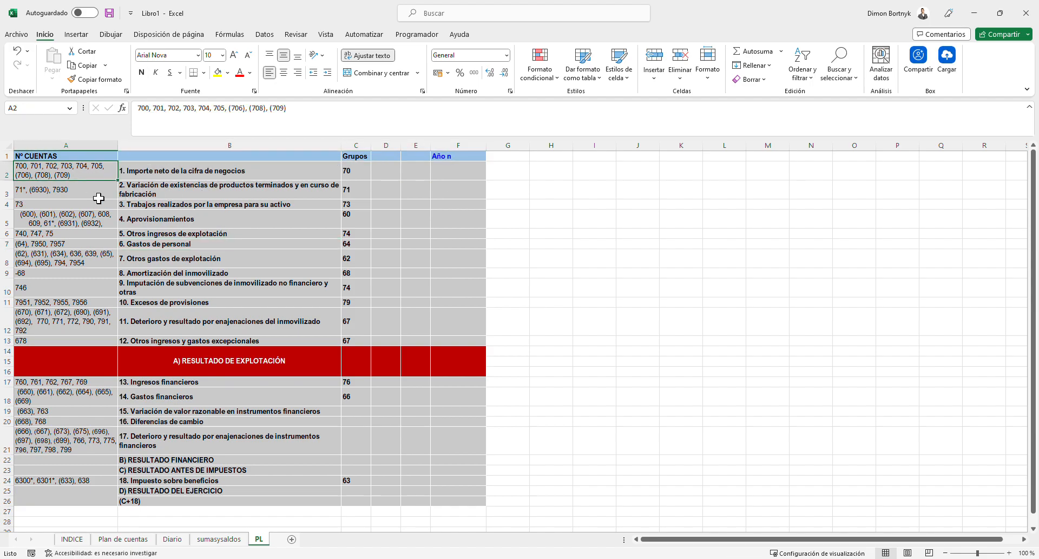
{"action": "left_click", "coordinate": [172, 234]}
{"action": "left_click_drag", "start_coordinate": [82, 178], "coordinate": [464, 178]}
{"action": "left_click", "coordinate": [469, 176]}
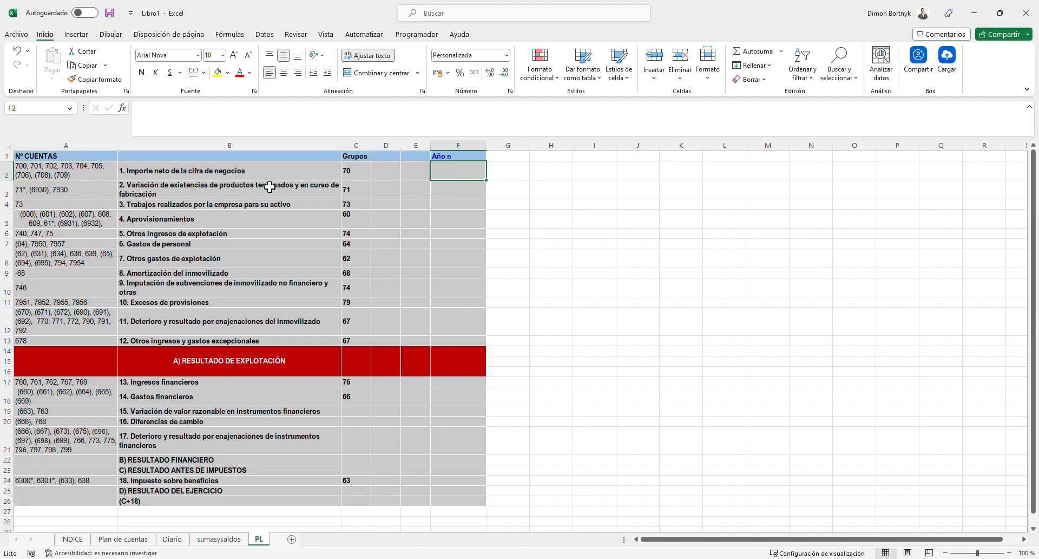
{"action": "left_click", "coordinate": [111, 177]}
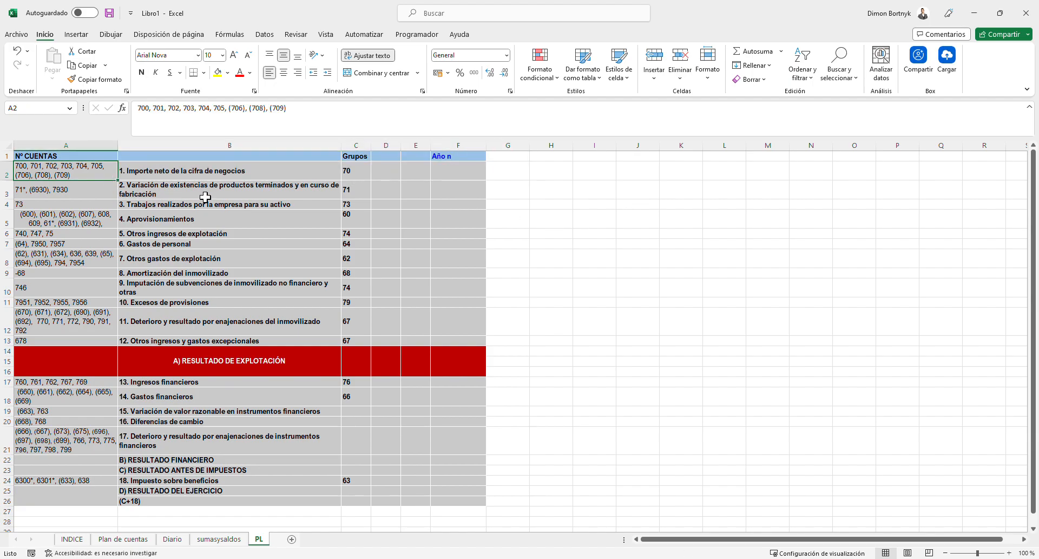
{"action": "left_click", "coordinate": [370, 178]}
{"action": "left_click", "coordinate": [116, 177]}
- Try to total Importe neto de la cifra de negocios in F2 with =SUMAR.SI(diario[Cuenta];PL!C2;diario[Total invertido])
{"action": "left_click", "coordinate": [445, 176]}
{"action": "type", "text": "=SU"}
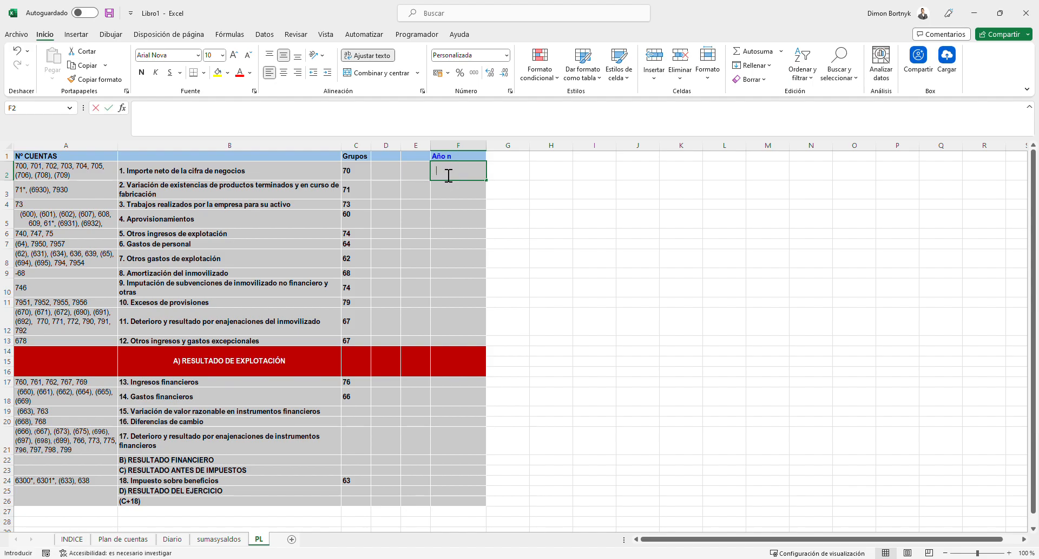
{"action": "type", "text": "MAR"}
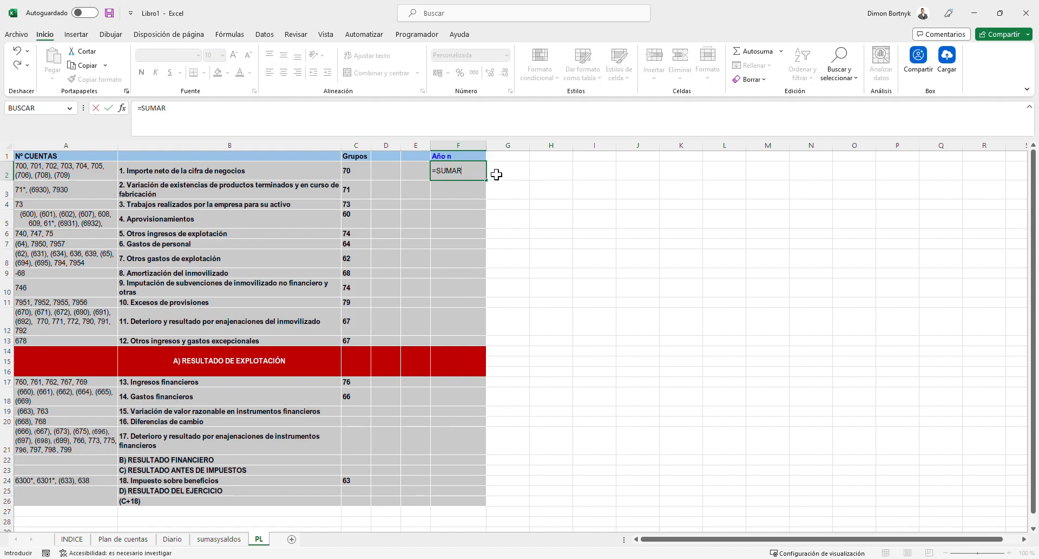
{"action": "type", "text": ".SI("}
{"action": "left_click", "coordinate": [174, 540]}
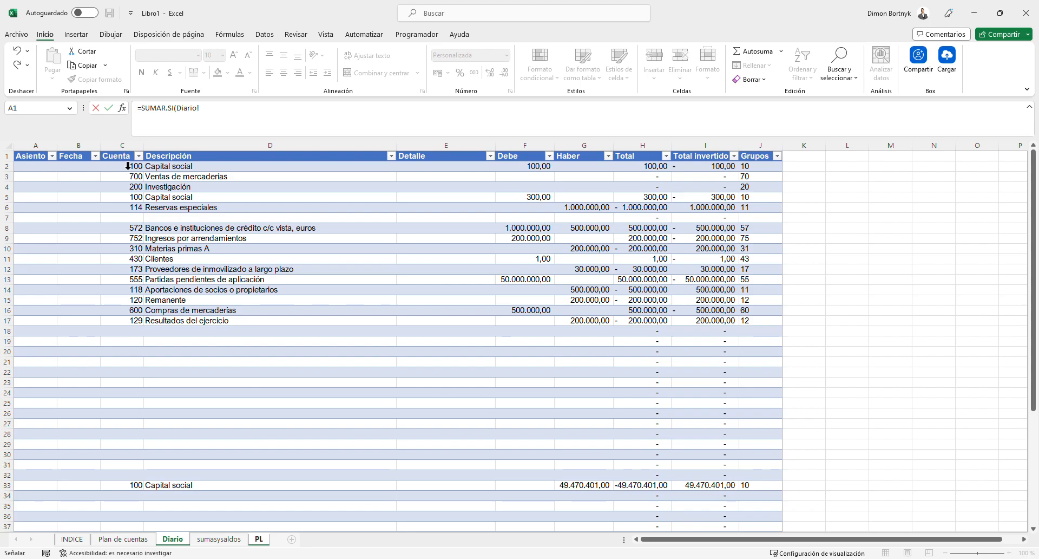
{"action": "left_click", "coordinate": [128, 166]}
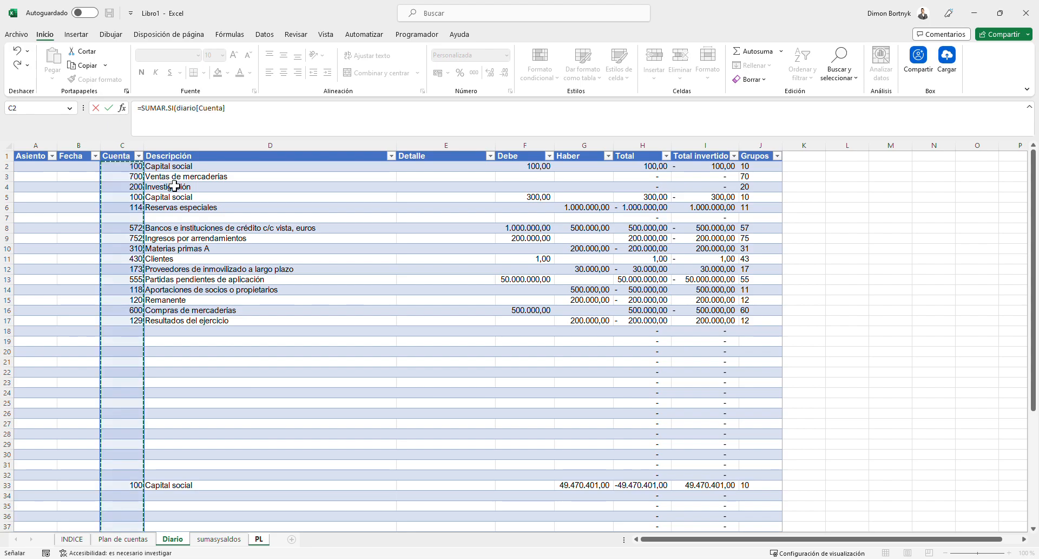
{"action": "type", "text": ";"}
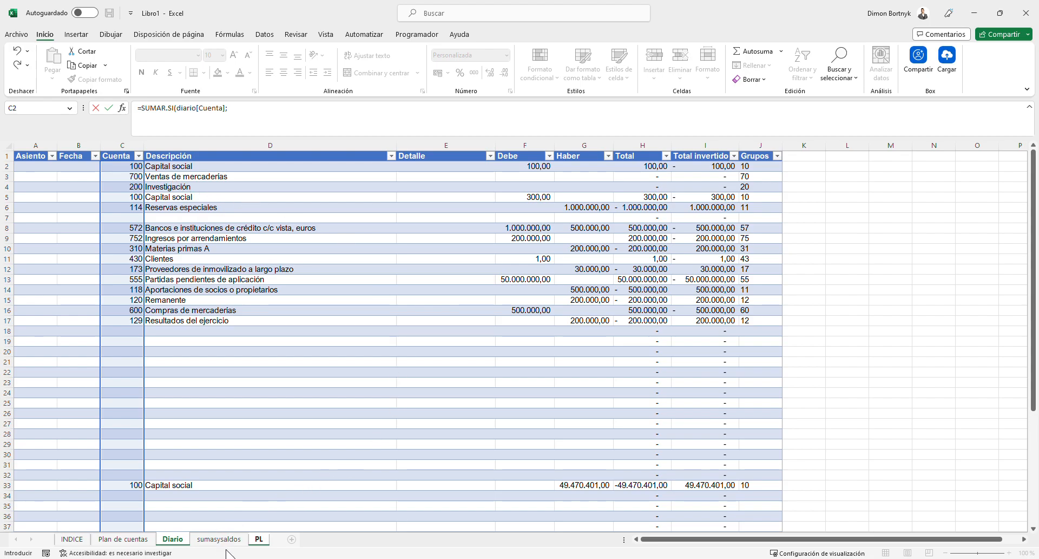
{"action": "left_click", "coordinate": [259, 539]}
{"action": "left_click", "coordinate": [359, 175]}
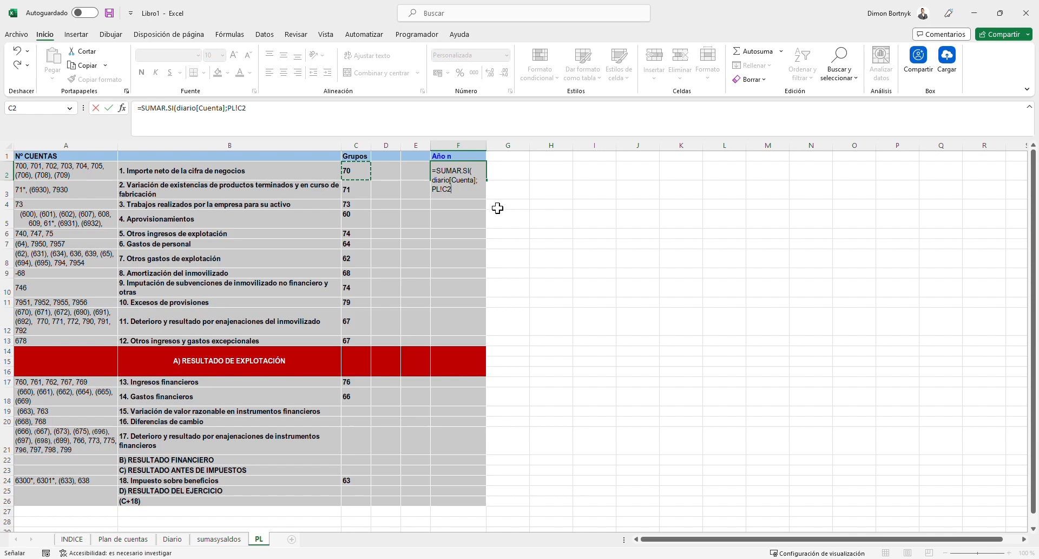
{"action": "type", "text": ";"}
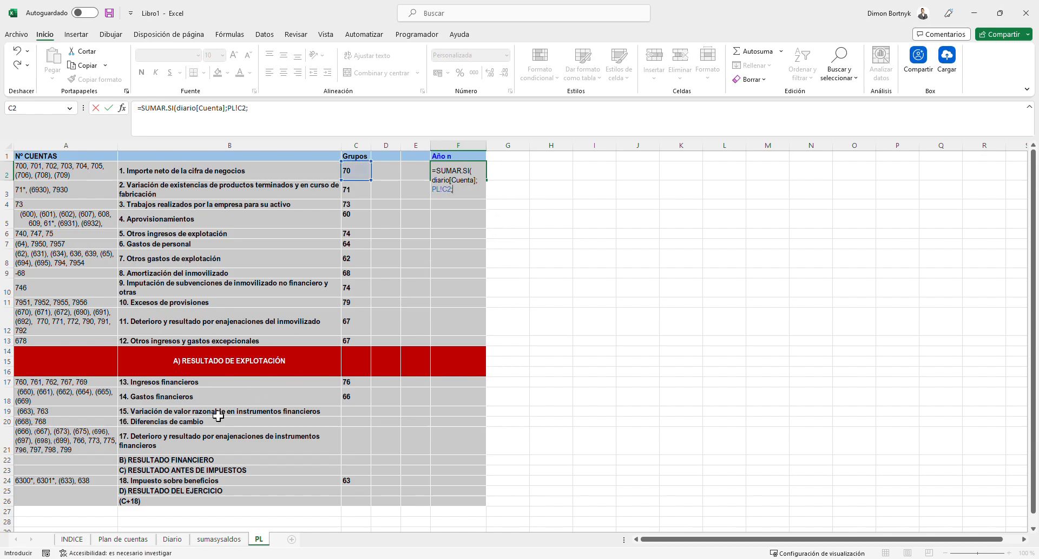
{"action": "left_click", "coordinate": [173, 539]}
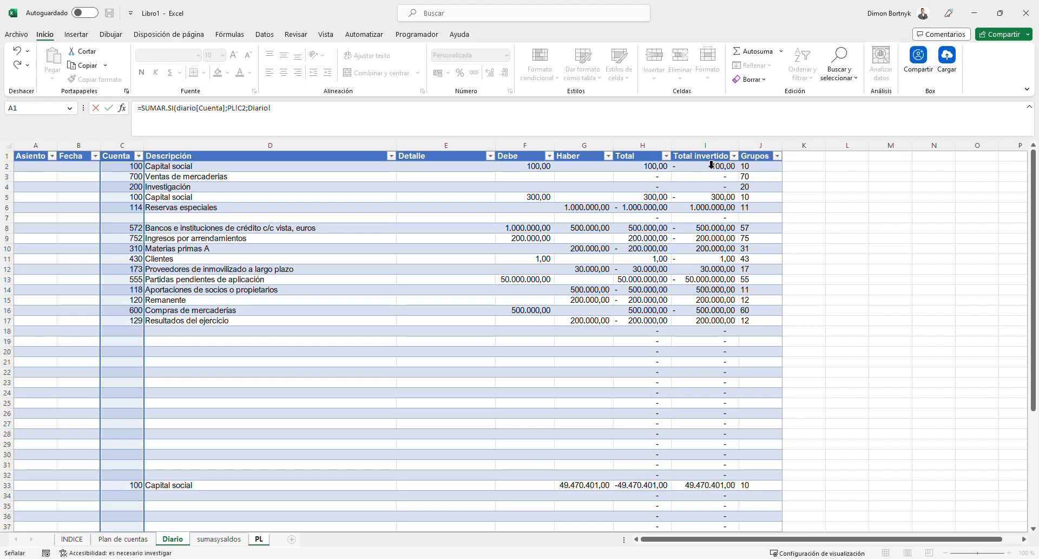
{"action": "left_click", "coordinate": [706, 159]}
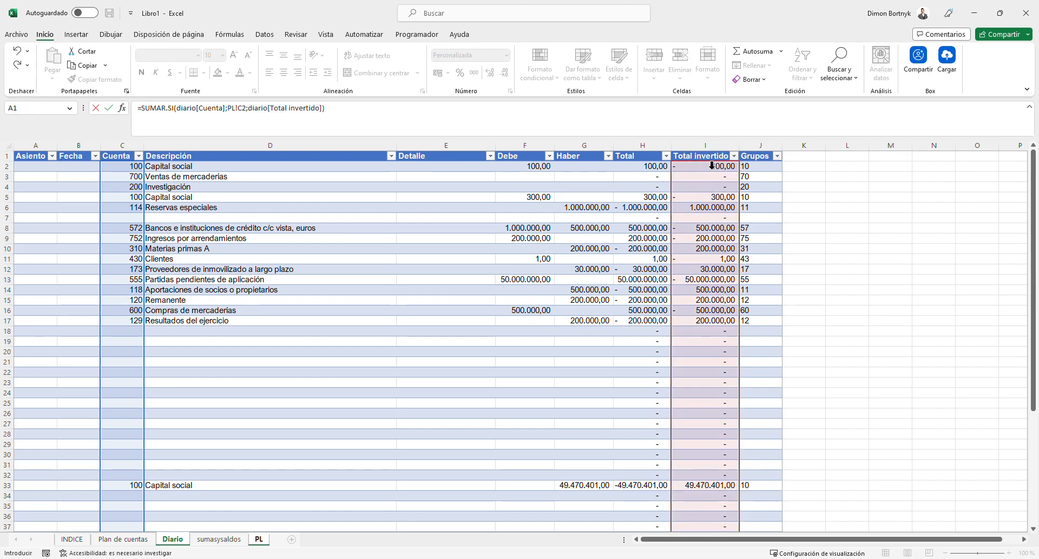
{"action": "key", "text": "Return"}
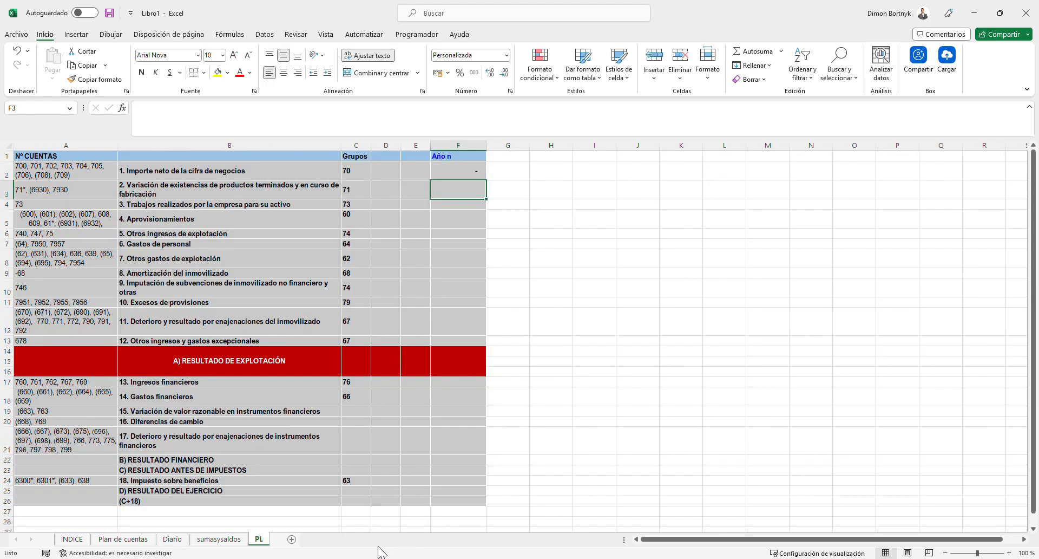
- Enter 1000000 in Haber for the Ventas de mercaderías entry in row 3 of Diario
{"action": "left_click", "coordinate": [183, 541]}
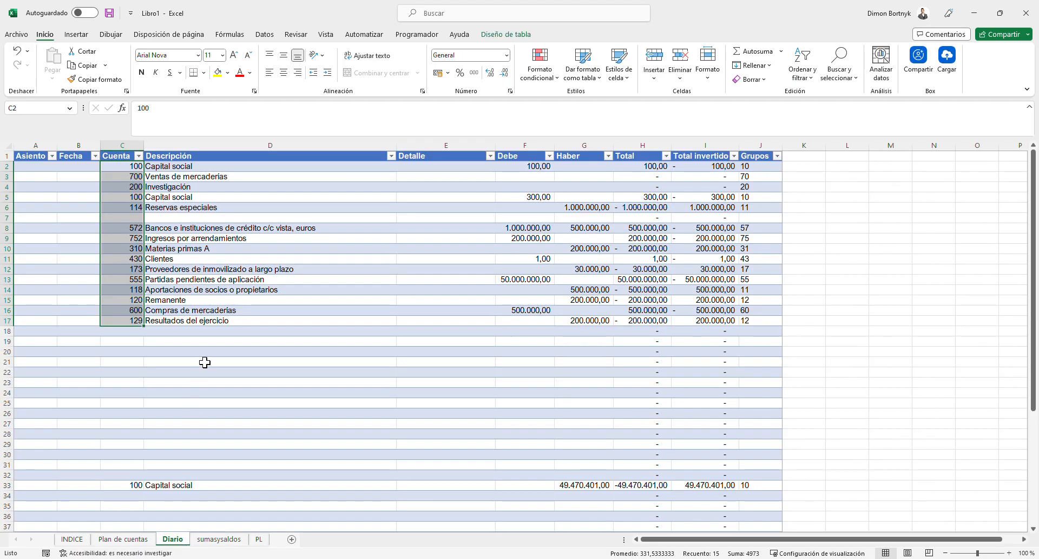
{"action": "left_click_drag", "start_coordinate": [745, 178], "coordinate": [603, 182]}
{"action": "left_click", "coordinate": [151, 275]}
{"action": "left_click", "coordinate": [601, 181]}
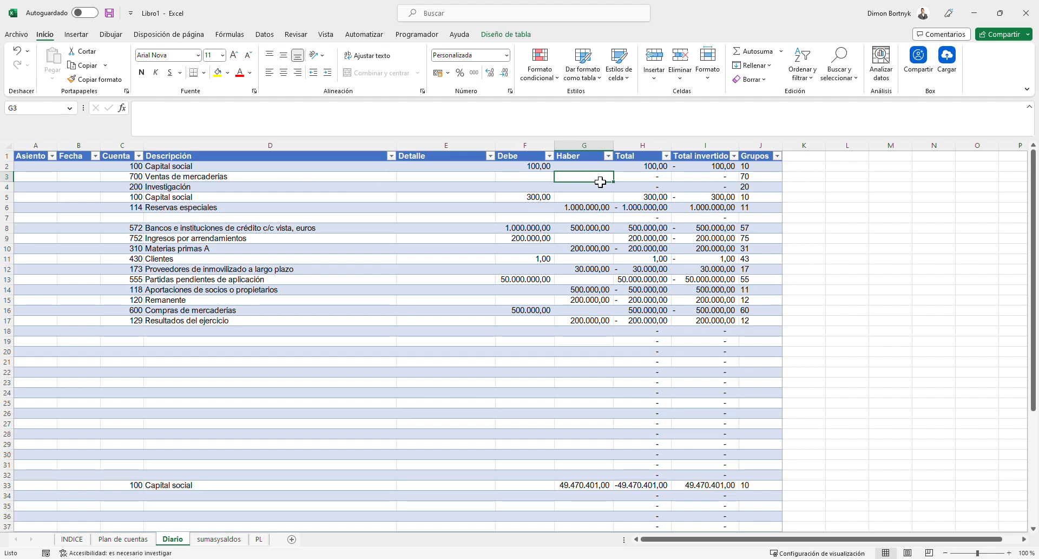
{"action": "type", "text": "1000"}
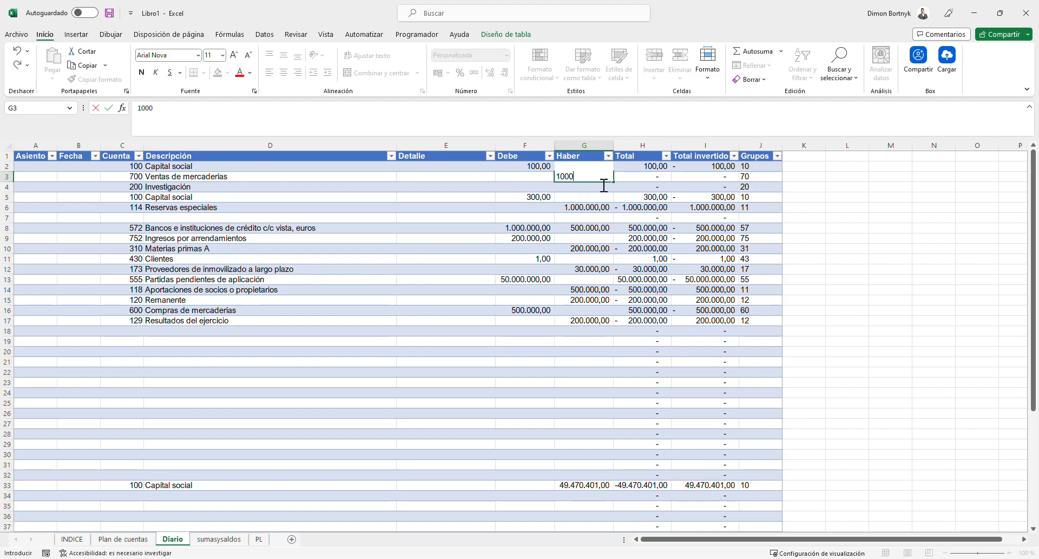
{"action": "type", "text": "000"}
{"action": "key", "text": "Return"}
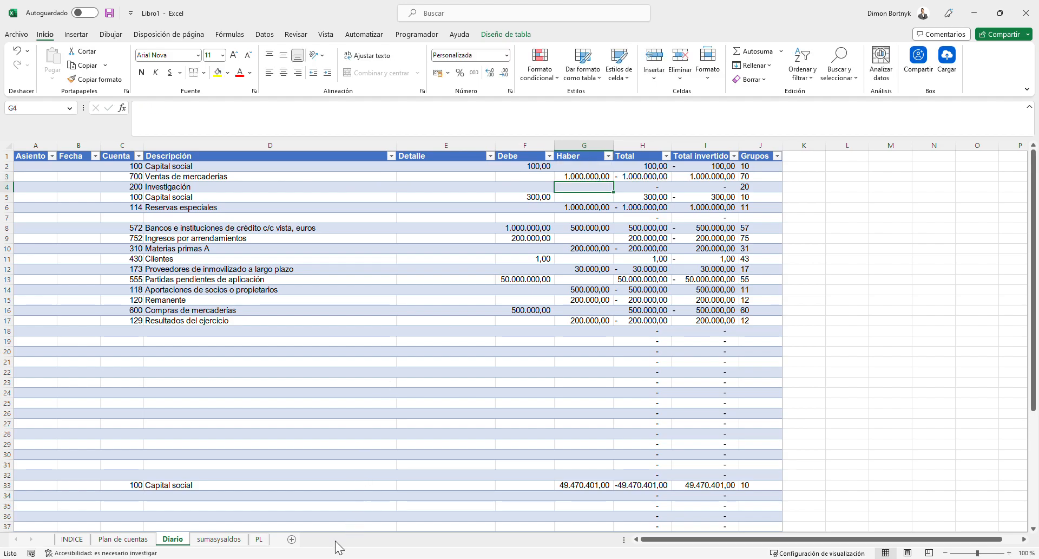
- Check the Año n amount and formula for Importe neto de la cifra de negocios in the PL sheet
{"action": "left_click", "coordinate": [259, 538]}
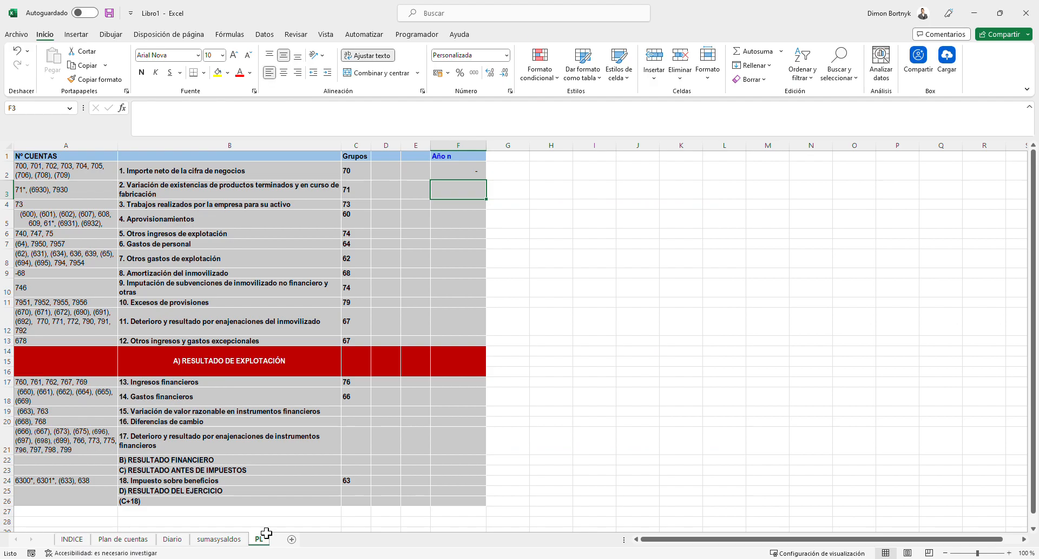
{"action": "left_click", "coordinate": [468, 174]}
{"action": "left_click", "coordinate": [597, 278]}
{"action": "left_click", "coordinate": [476, 173]}
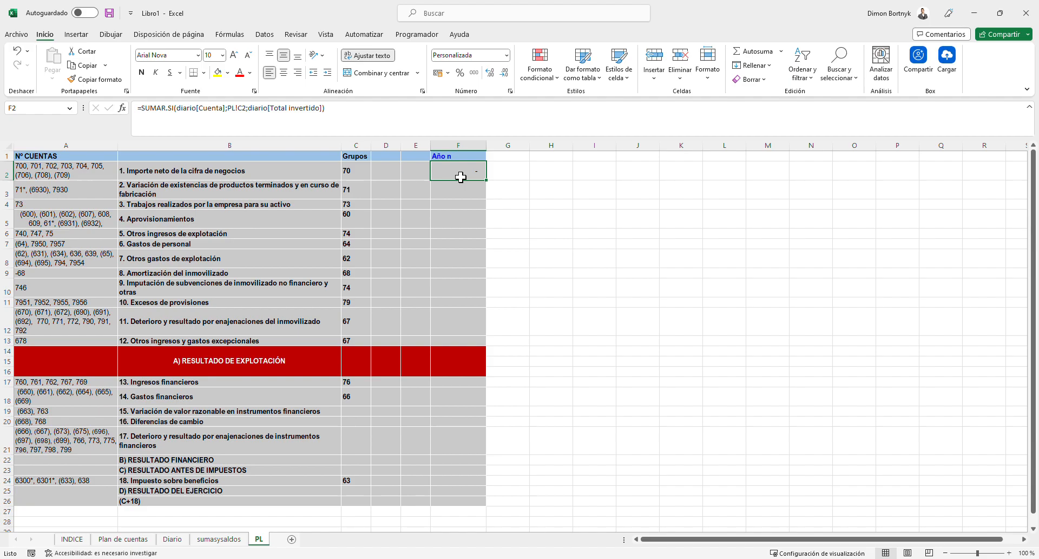
{"action": "left_click", "coordinate": [648, 265]}
{"action": "left_click", "coordinate": [479, 174]}
{"action": "left_click", "coordinate": [503, 195]}
- Try replacing the F2 formula in PL with =SUMAR.SI(diario[Cuenta];PL!C2;diario[Haber])
{"action": "left_click", "coordinate": [482, 177]}
{"action": "type", "text": "=SU"}
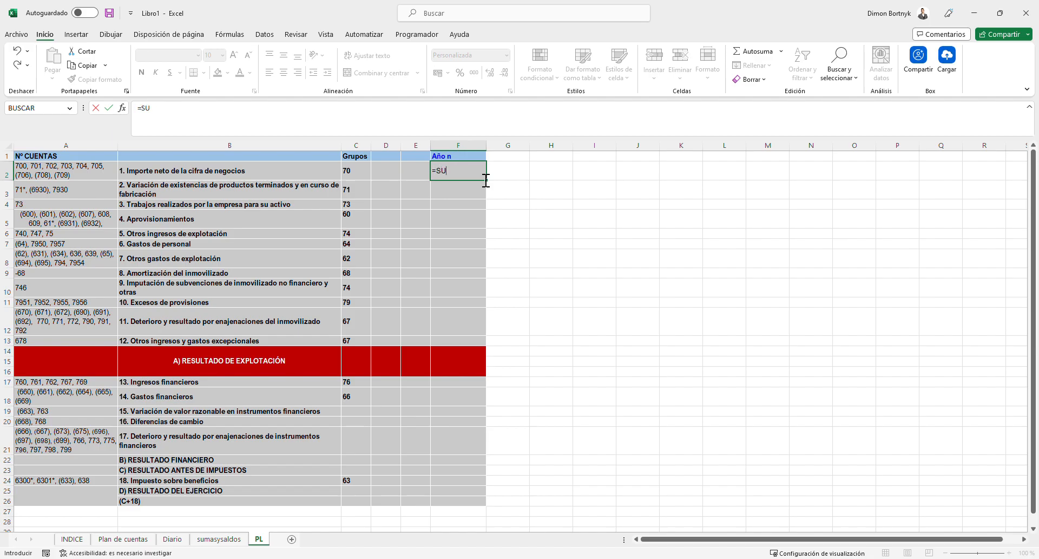
{"action": "type", "text": "MAR.SI("}
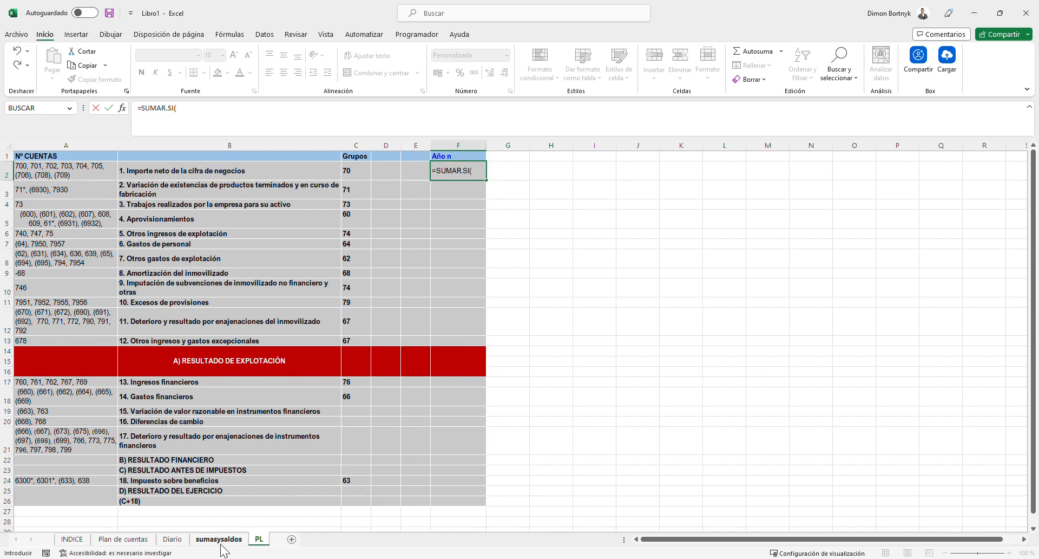
{"action": "left_click", "coordinate": [173, 538]}
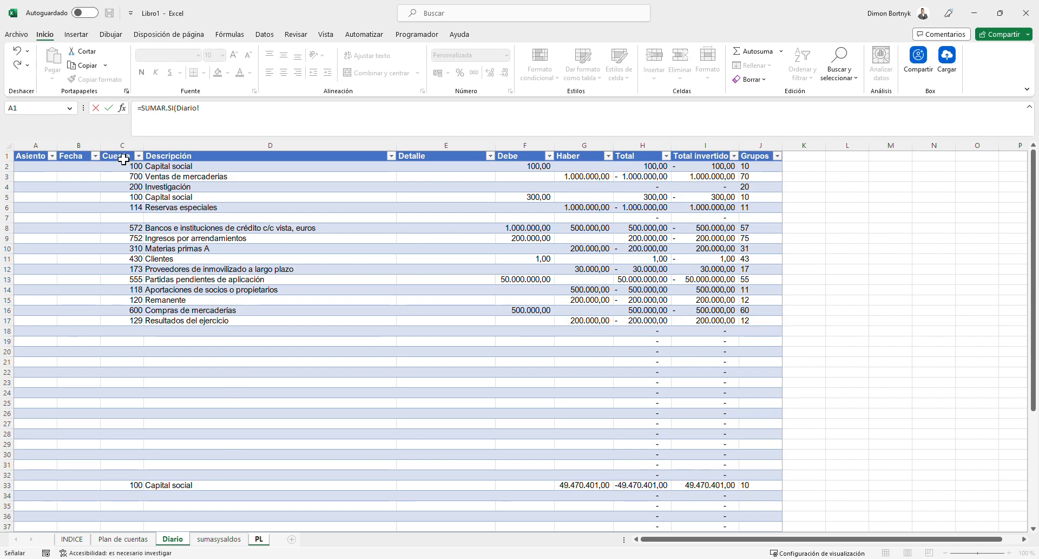
{"action": "left_click", "coordinate": [129, 165]}
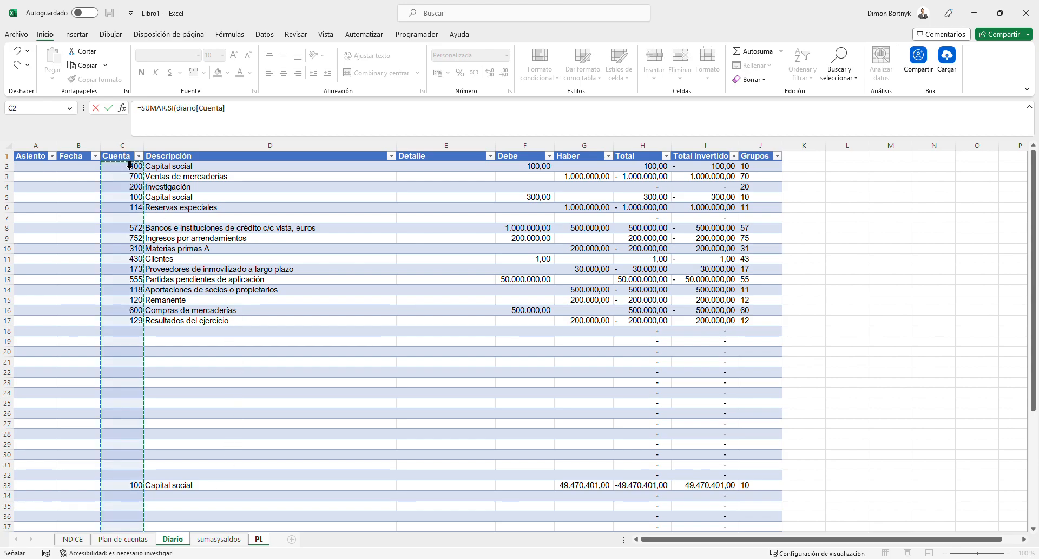
{"action": "type", "text": ";"}
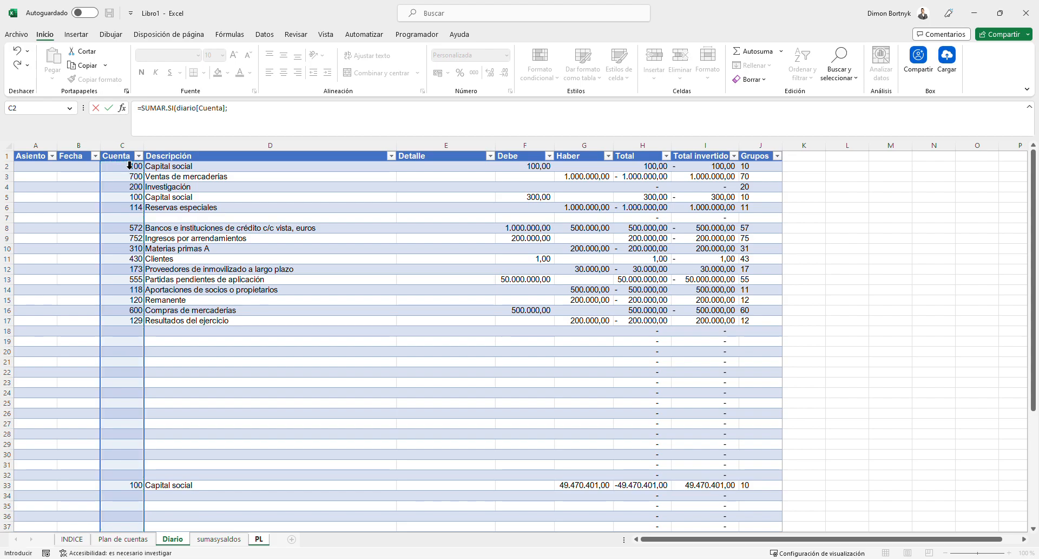
{"action": "left_click", "coordinate": [258, 540]}
{"action": "left_click", "coordinate": [358, 171]}
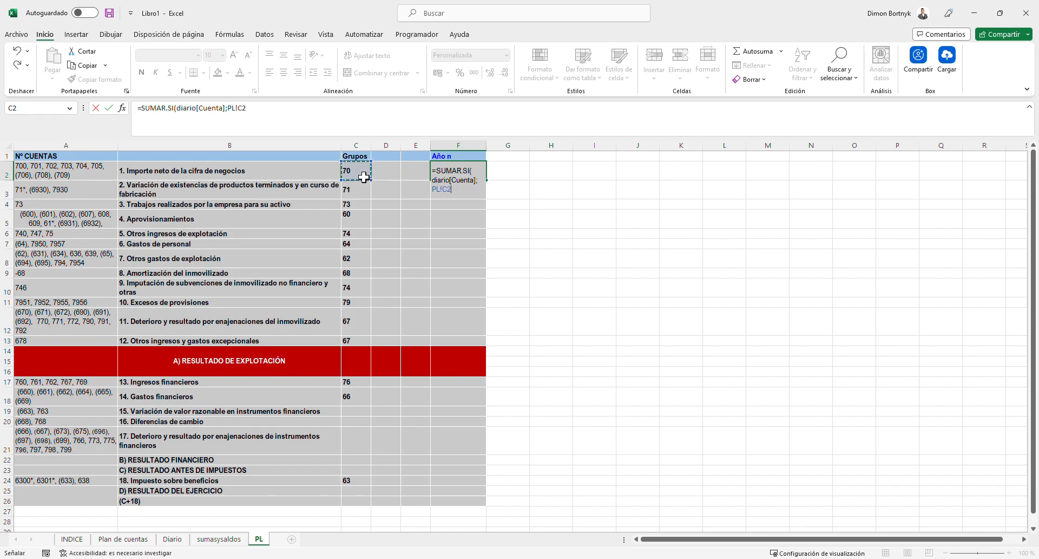
{"action": "type", "text": ";"}
{"action": "left_click", "coordinate": [172, 539]}
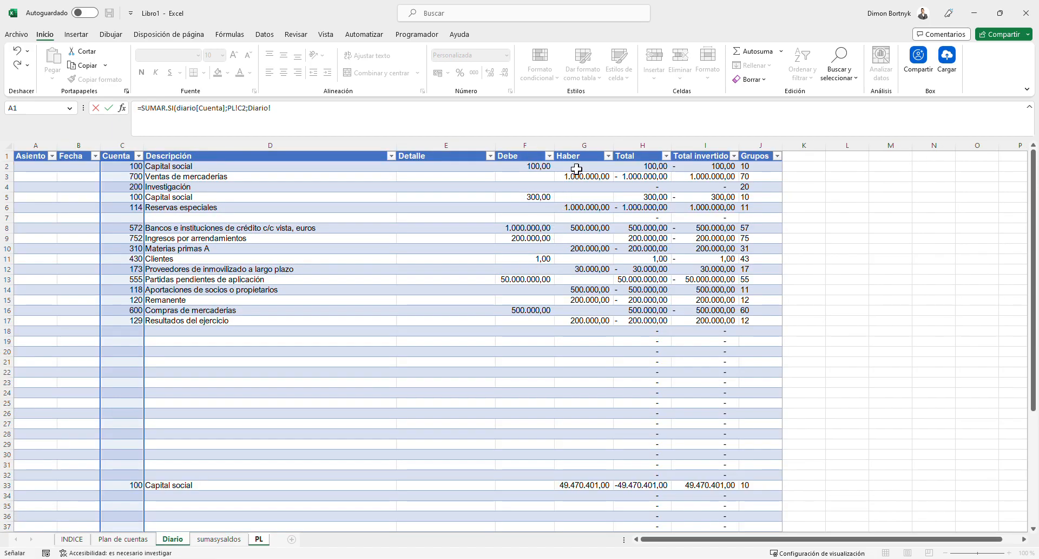
{"action": "left_click", "coordinate": [589, 166]}
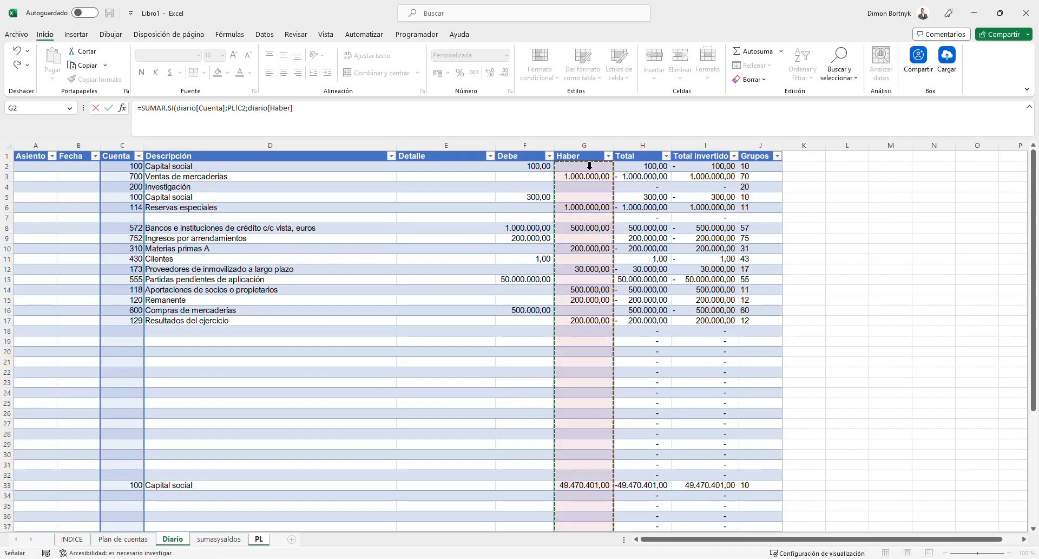
{"action": "key", "text": "Return"}
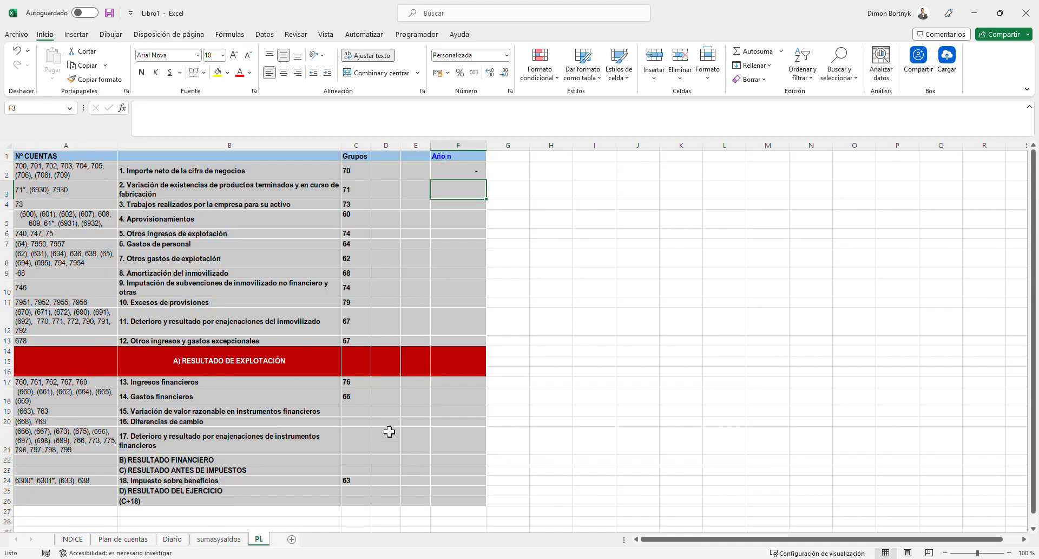
- Add an entry for account 700 in row 18 of Diario with 1.000.000 in Haber
{"action": "left_click", "coordinate": [212, 540]}
{"action": "left_click", "coordinate": [172, 539]}
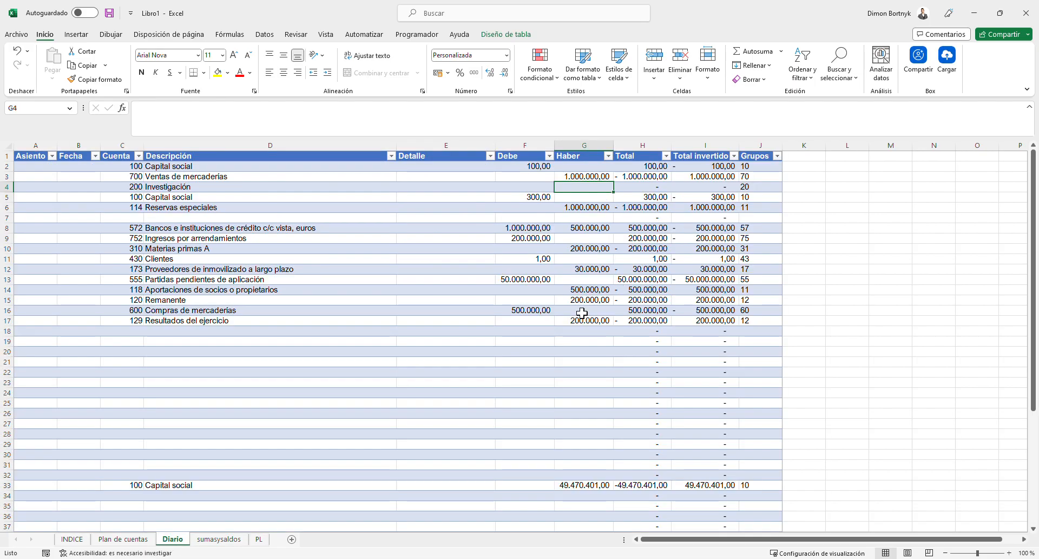
{"action": "left_click", "coordinate": [141, 335]}
{"action": "type", "text": "70"}
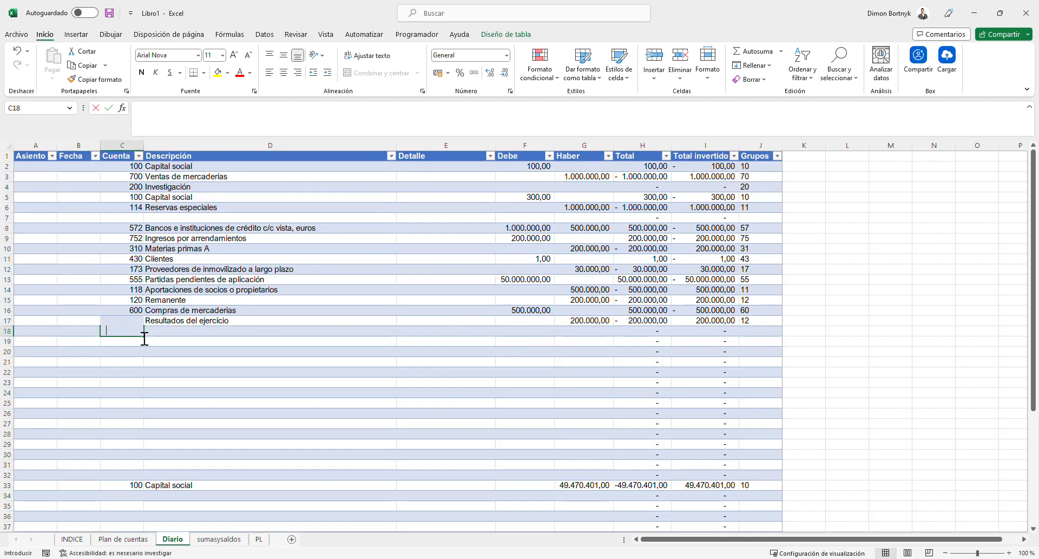
{"action": "type", "text": "0"}
{"action": "key", "text": "Return"}
{"action": "key", "text": "Up"}
{"action": "key", "text": "Right"}
{"action": "key", "text": "Right"}
{"action": "key", "text": "Right"}
{"action": "key", "text": "Right"}
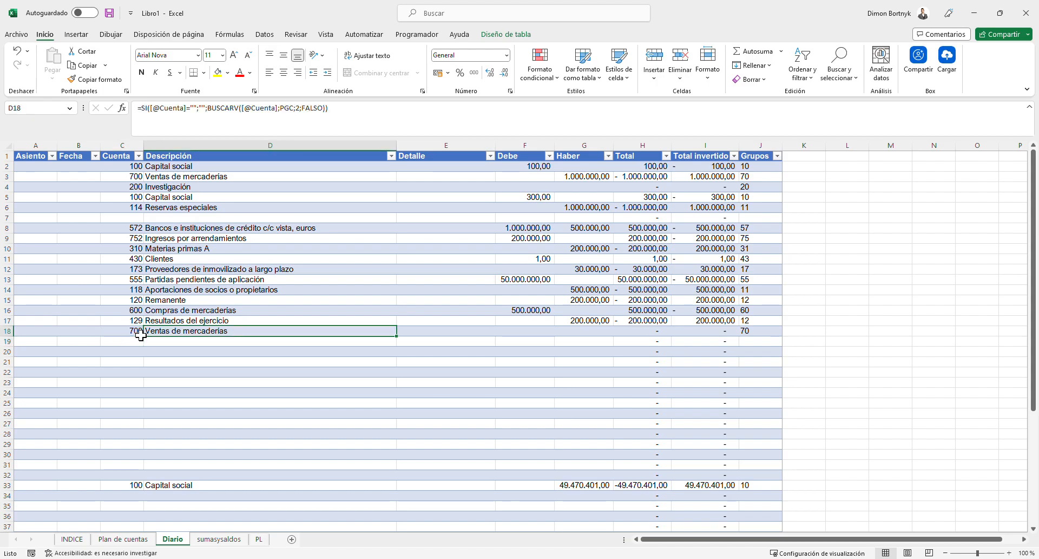
{"action": "key", "text": "Left"}
{"action": "key", "text": "Right"}
{"action": "type", "text": "1.000.000"}
{"action": "key", "text": "Return"}
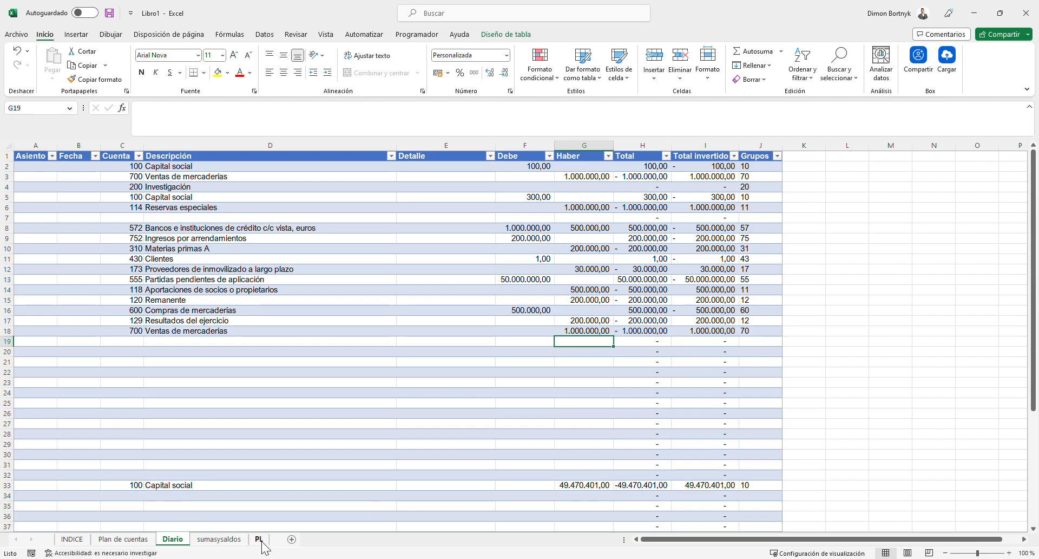
- Check the current F2 formula for Importe neto de la cifra de negocios in the PL sheet
{"action": "left_click", "coordinate": [258, 539]}
{"action": "left_click_drag", "start_coordinate": [81, 174], "coordinate": [485, 176]}
{"action": "left_click", "coordinate": [477, 170]}
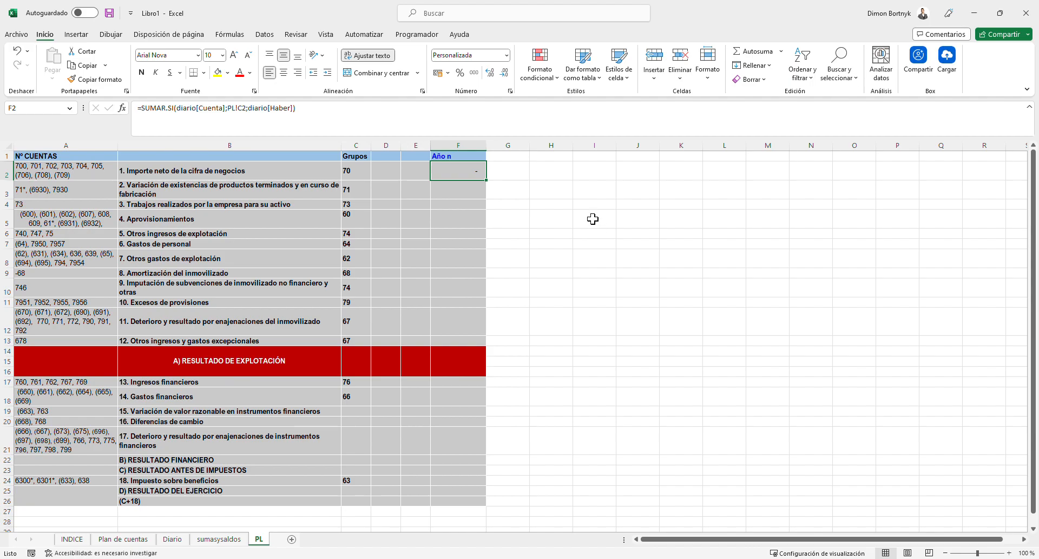
- Start replacing the F2 formula in PL with a SUMAR.SI that uses diario[Grupos] as its range
{"action": "left_click", "coordinate": [554, 220]}
{"action": "left_click", "coordinate": [455, 179]}
{"action": "type", "text": "="}
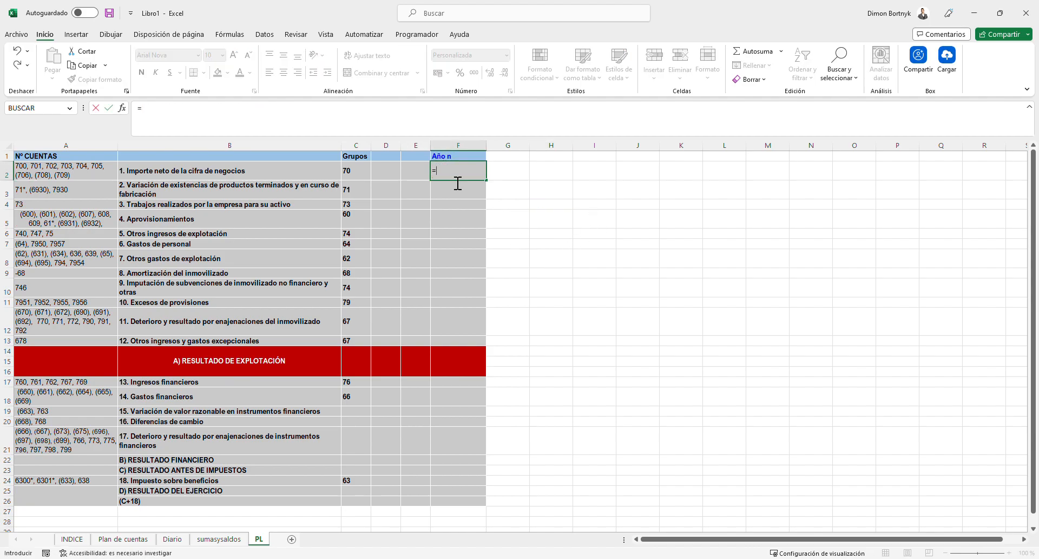
{"action": "type", "text": "SUMAR.SI(Diario!"}
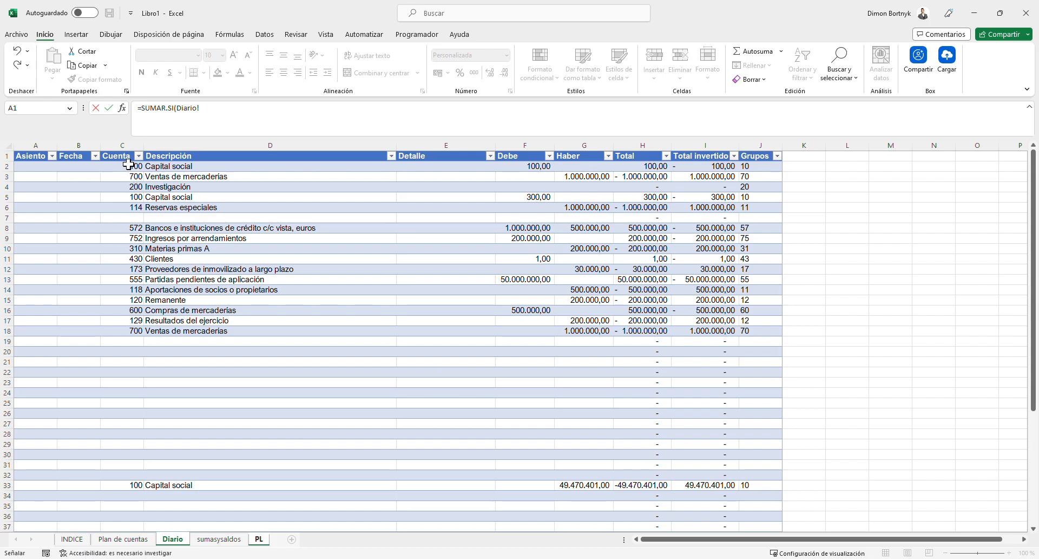
{"action": "left_click", "coordinate": [130, 166]}
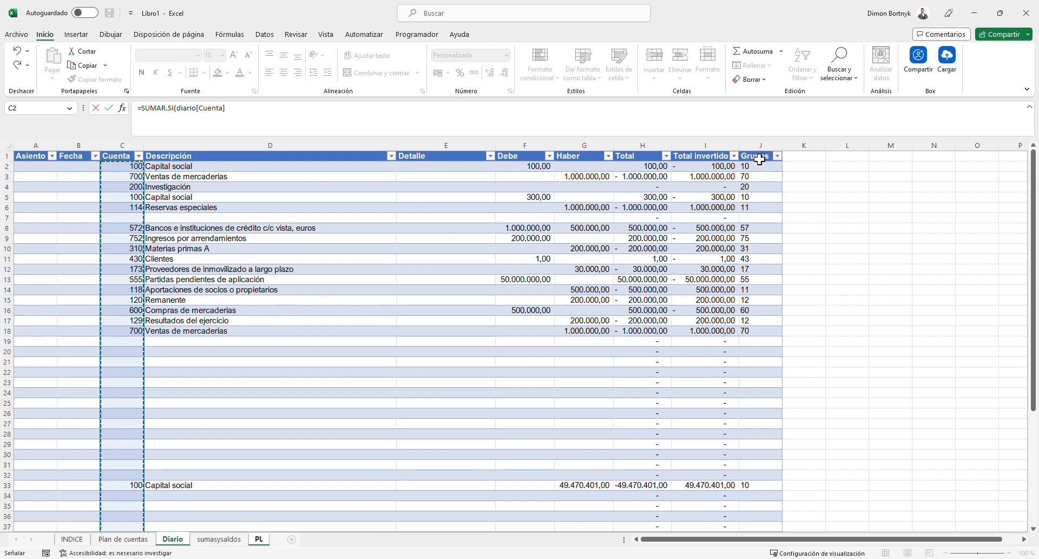
{"action": "left_click", "coordinate": [761, 159]}
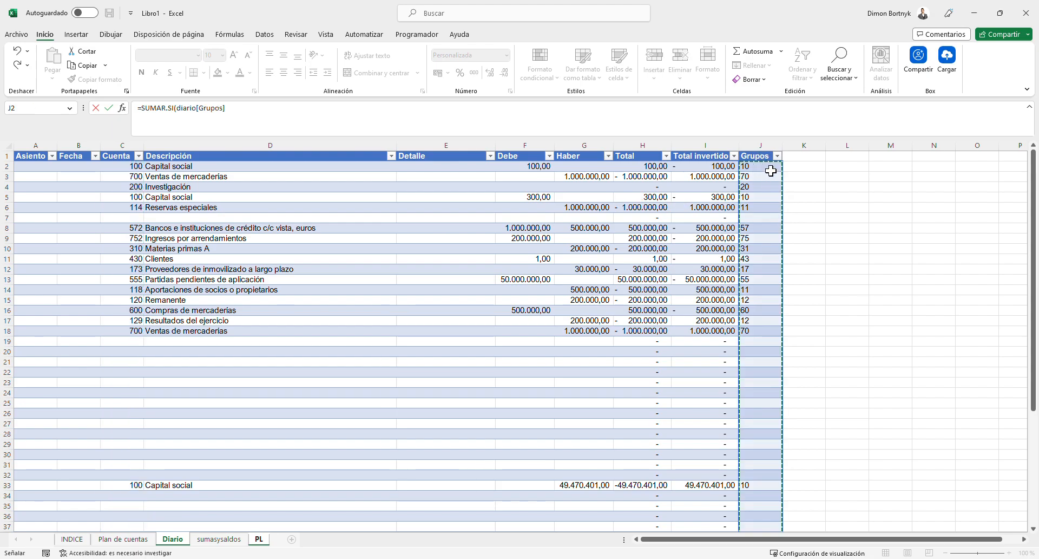
{"action": "type", "text": ";"}
- Try completing the F2 formula with PL!C2 as the criterion and diario[[#Todo];[Haber]] as the sum range
{"action": "left_click", "coordinate": [242, 540]}
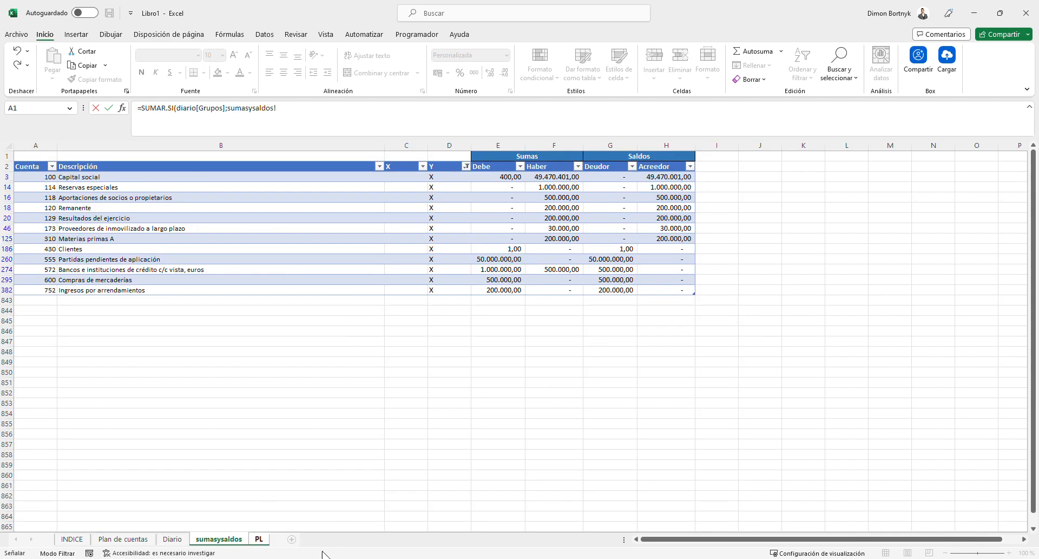
{"action": "left_click", "coordinate": [259, 539]}
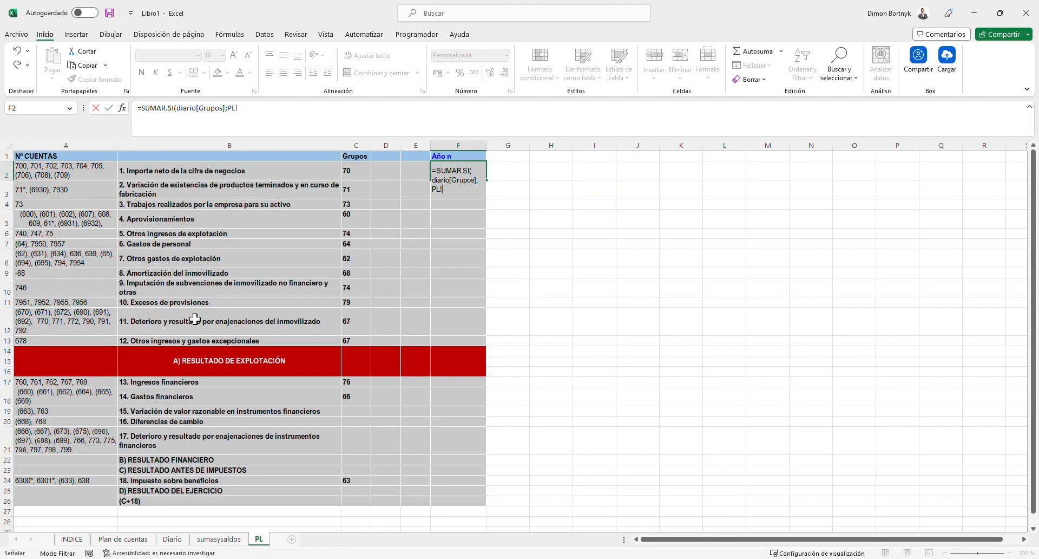
{"action": "left_click", "coordinate": [361, 173]}
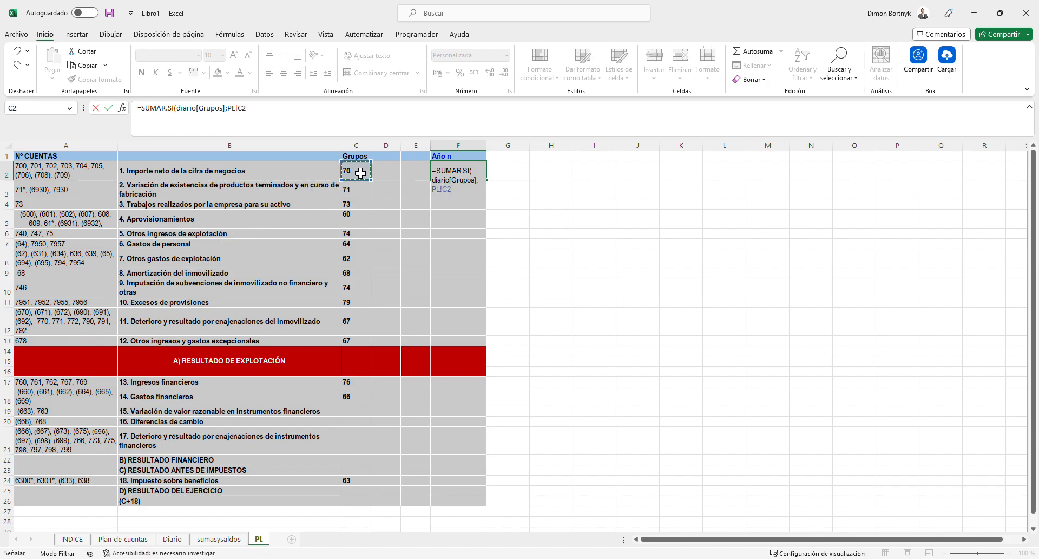
{"action": "type", "text": ";"}
{"action": "left_click", "coordinate": [172, 540]}
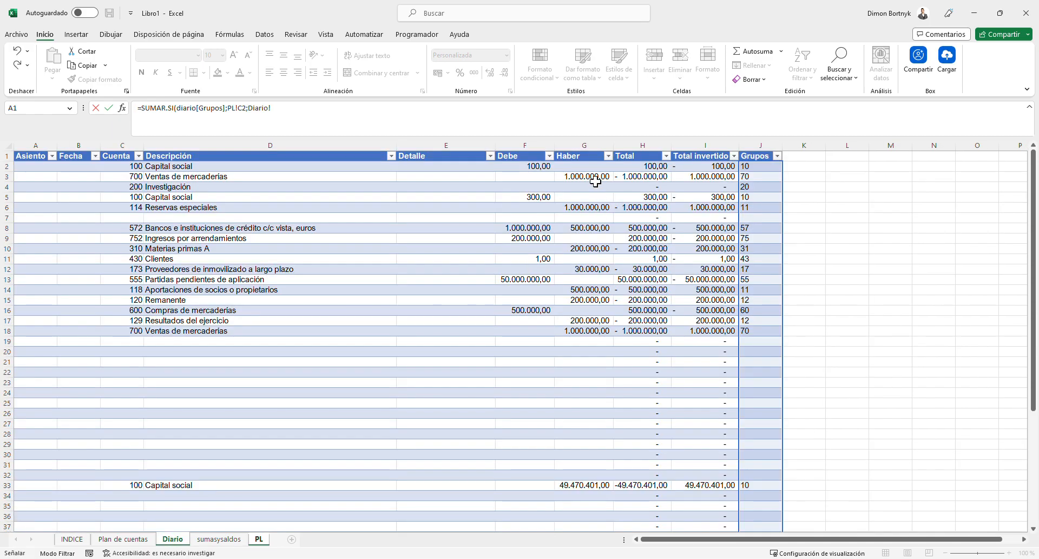
{"action": "left_click", "coordinate": [586, 159]}
{"action": "left_click", "coordinate": [591, 164]}
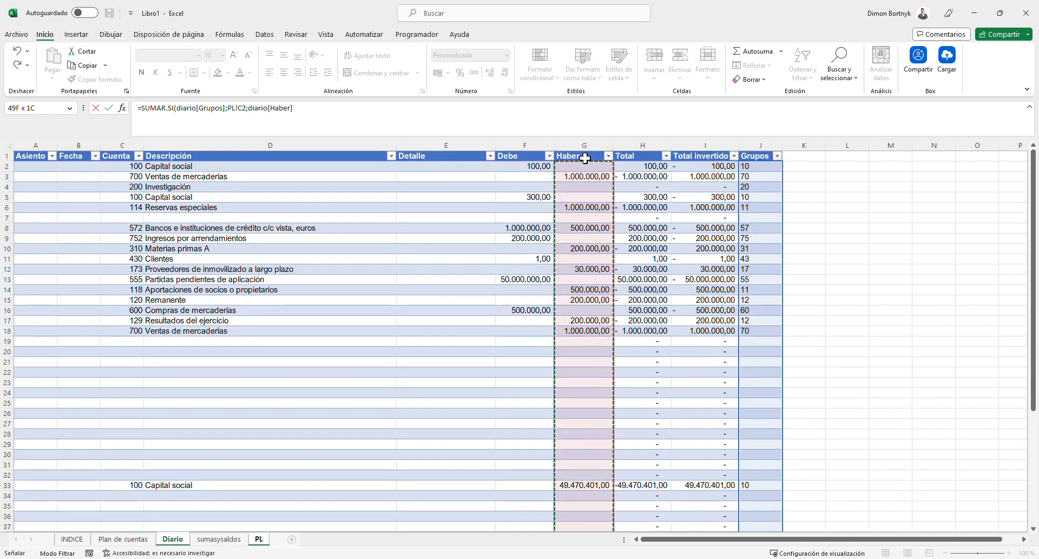
{"action": "left_click", "coordinate": [591, 165]}
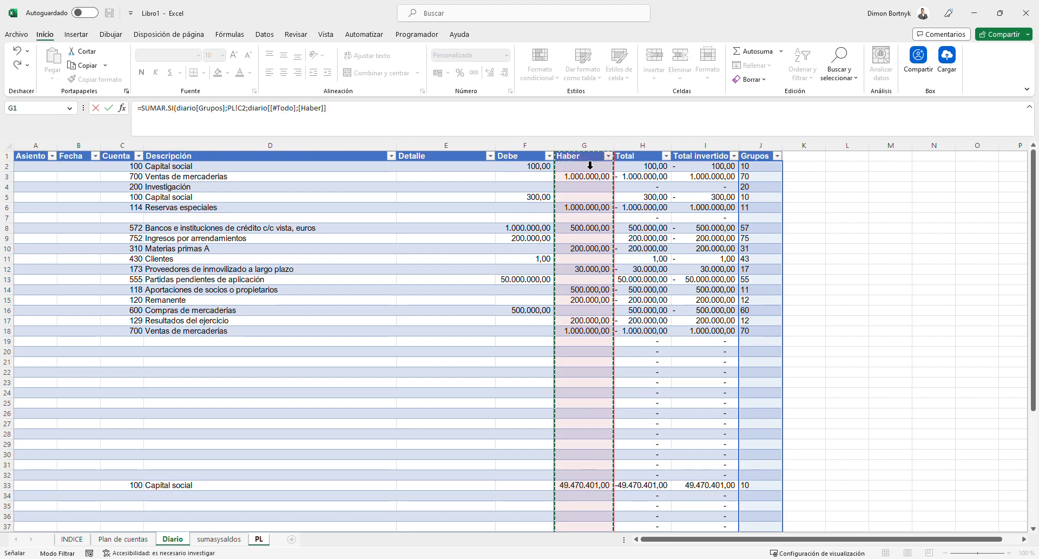
{"action": "key", "text": "Return"}
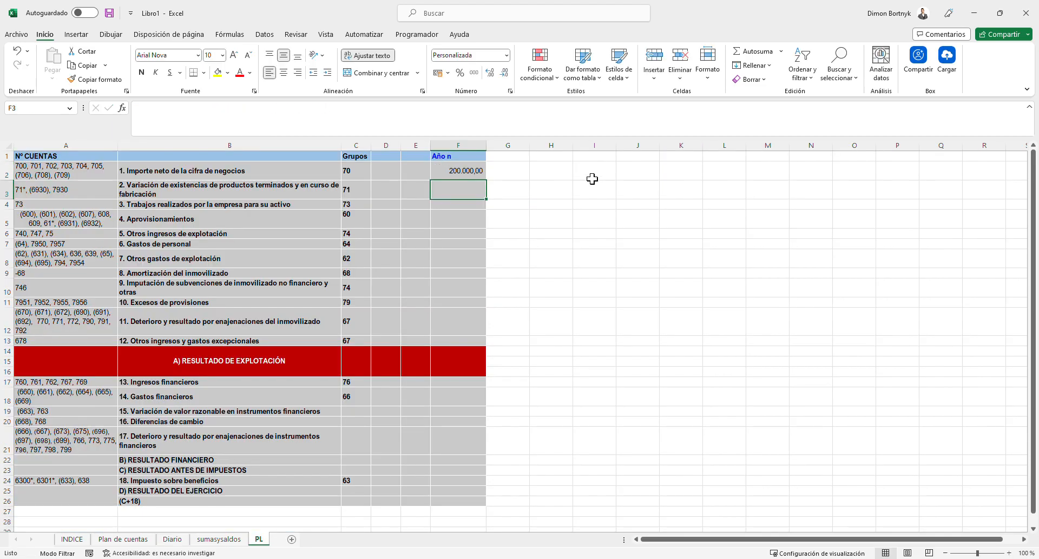
- Clear the SUMAR.SI formula from F2 in PL
{"action": "left_click", "coordinate": [479, 177]}
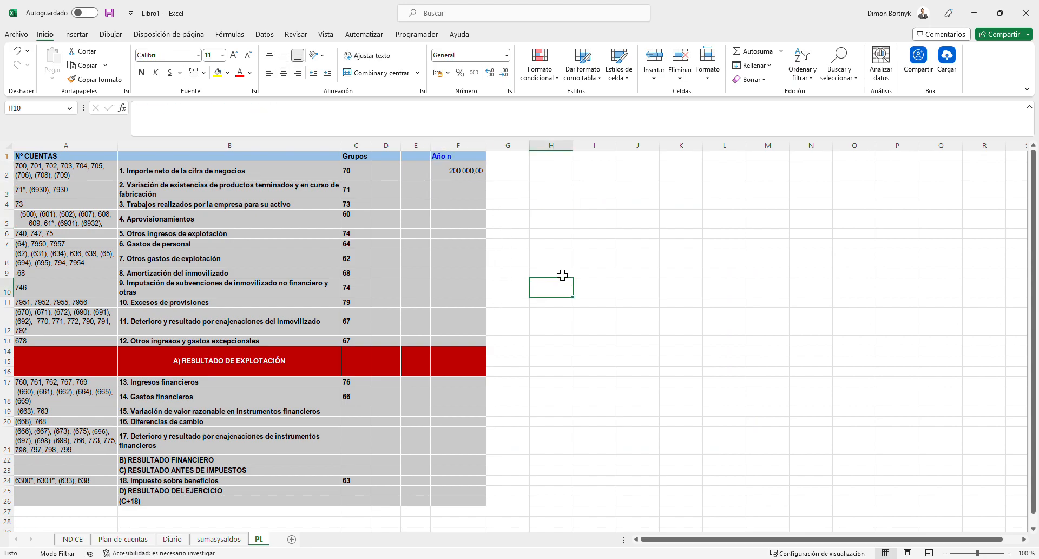
{"action": "double_click", "coordinate": [476, 174]}
{"action": "left_click", "coordinate": [590, 273]}
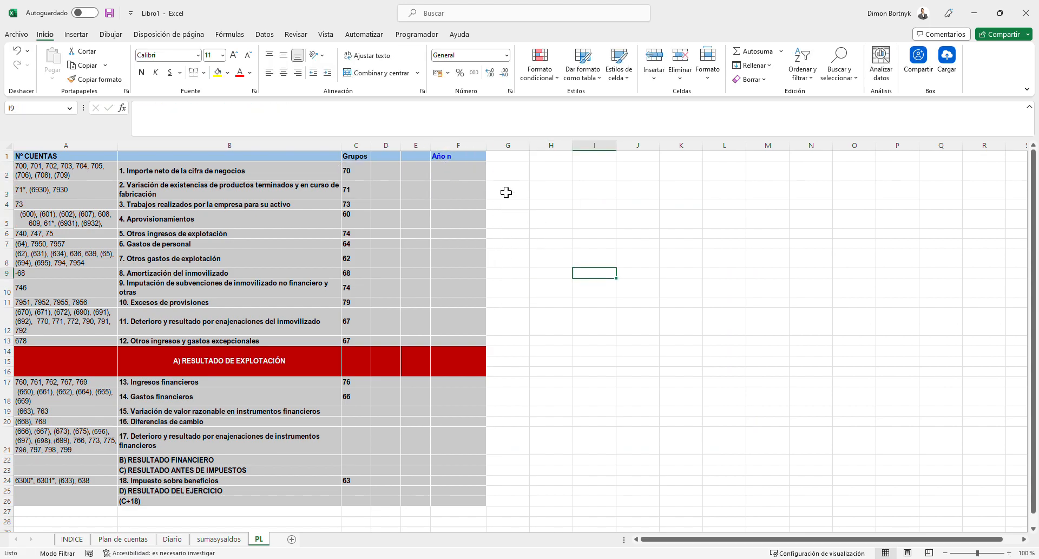
- Begin a new SUMAR.SI formula in F2 of PL with diario[Grupos] as the criteria range
{"action": "left_click", "coordinate": [457, 177]}
{"action": "type", "text": "="}
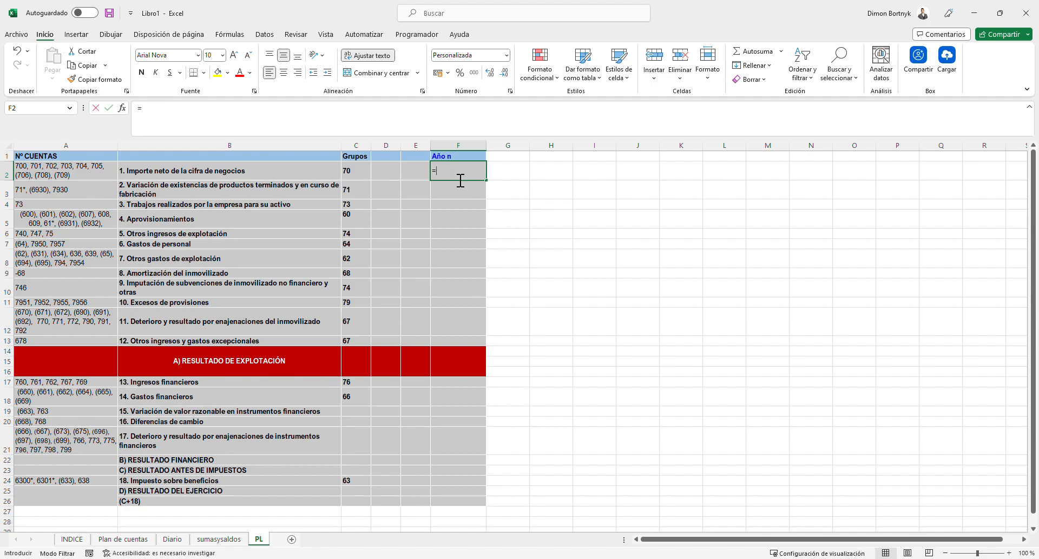
{"action": "type", "text": "SUMAR.SI("}
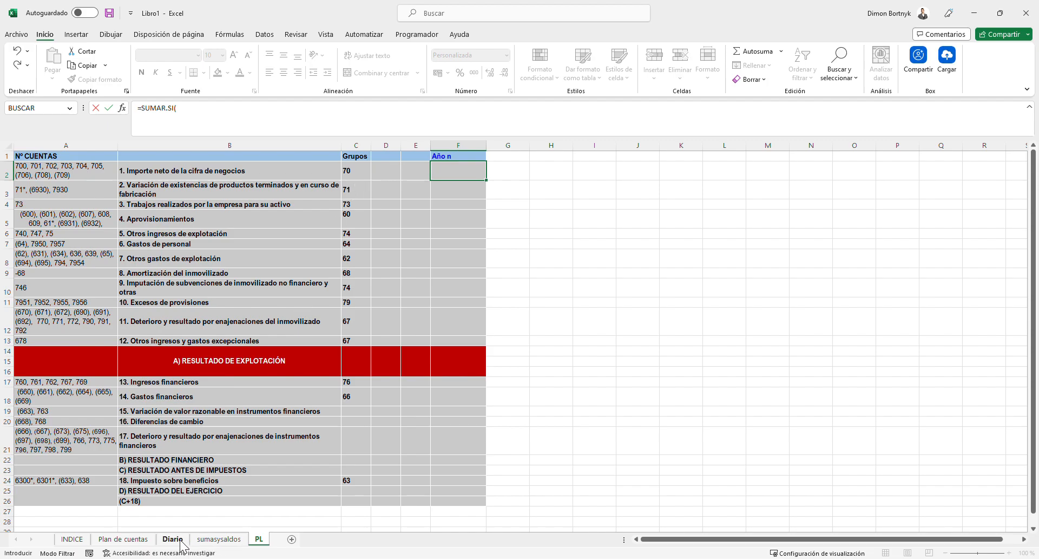
{"action": "left_click", "coordinate": [174, 538]}
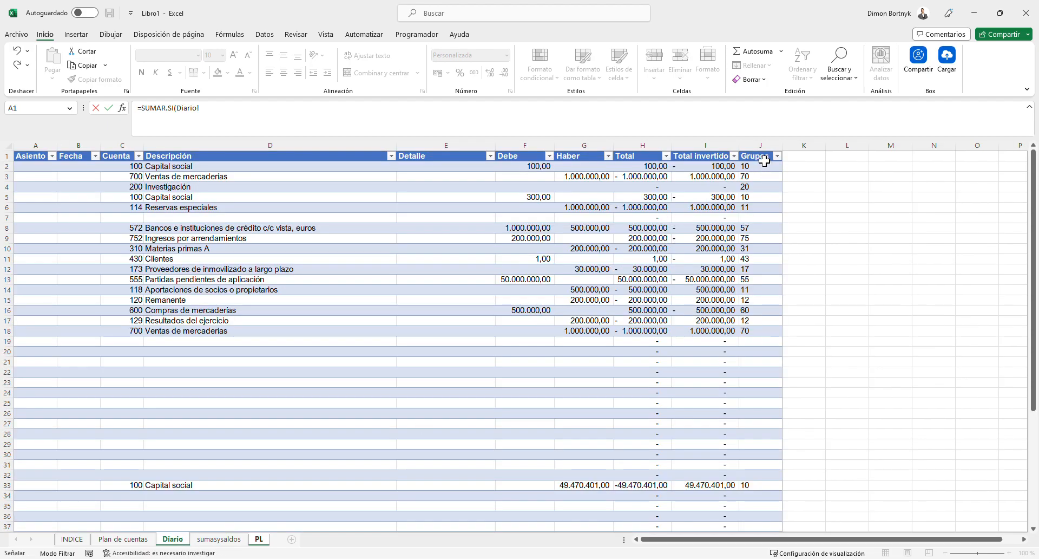
{"action": "left_click", "coordinate": [766, 165]}
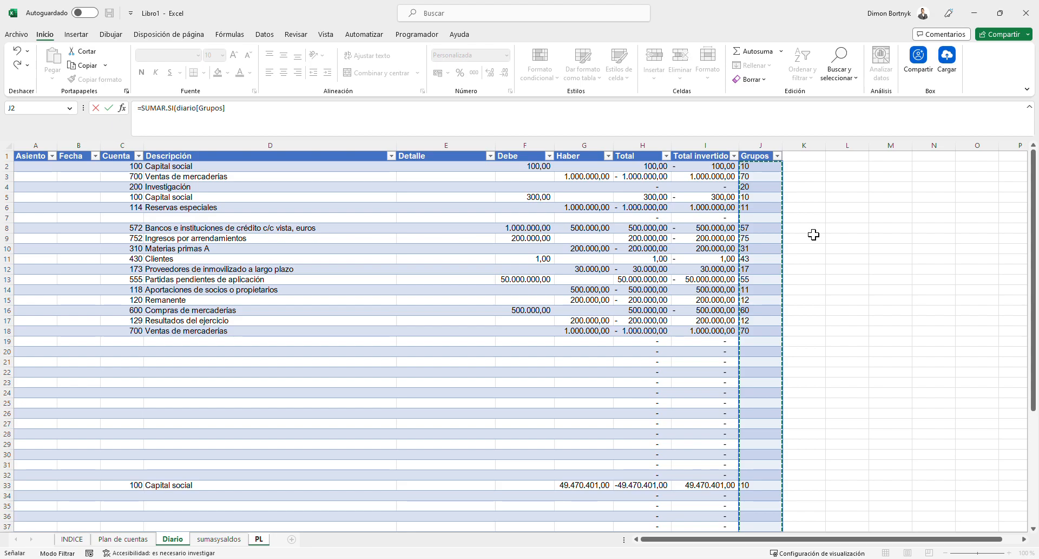
{"action": "type", "text": ";"}
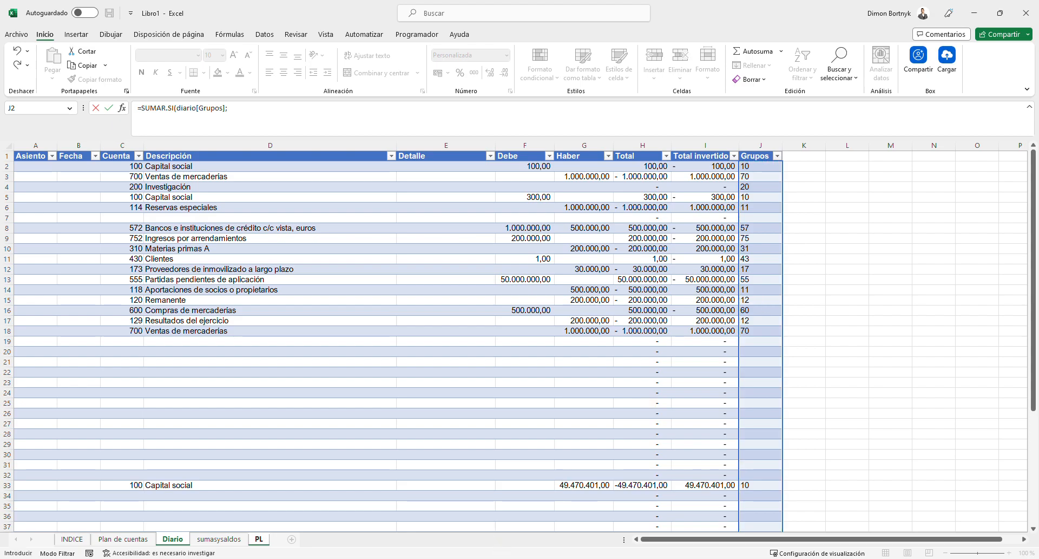
- Complete the F2 formula as =SUMAR.SI(diario[Grupos];PL!C2;diario[Haber]) and check it in the PL sheet
{"action": "left_click", "coordinate": [260, 539]}
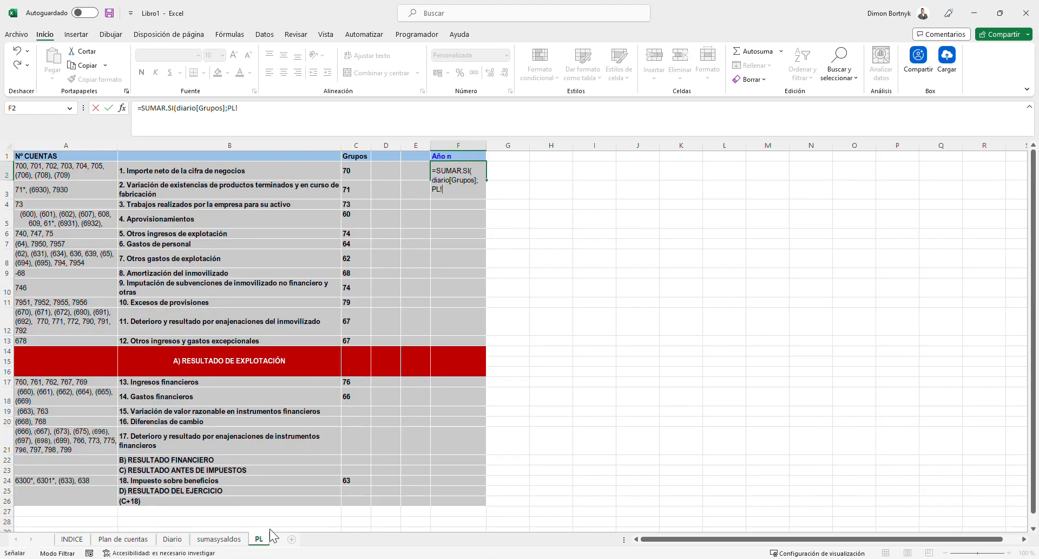
{"action": "left_click", "coordinate": [361, 176]}
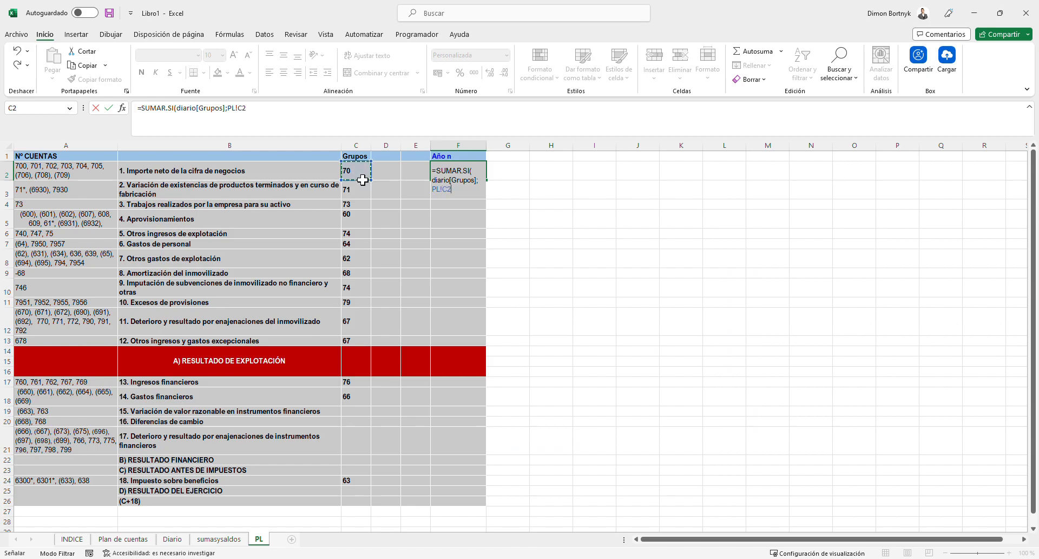
{"action": "type", "text": ";"}
{"action": "left_click", "coordinate": [173, 539]}
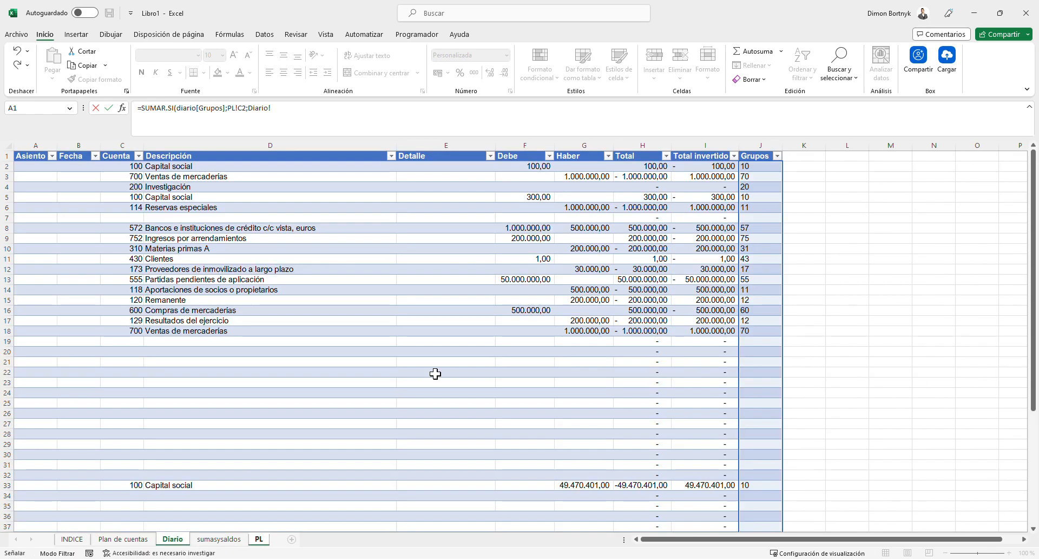
{"action": "left_click", "coordinate": [586, 166]}
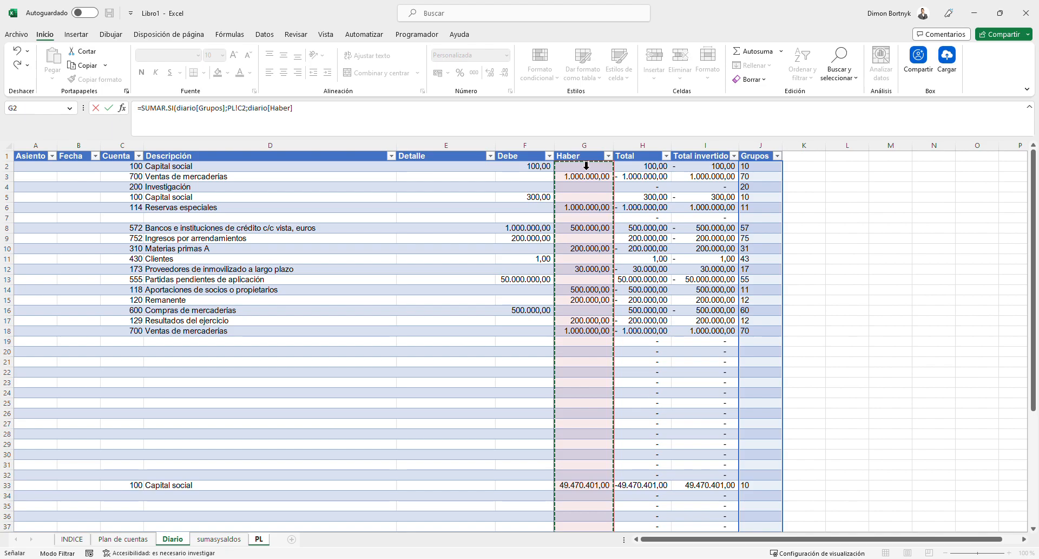
{"action": "type", "text": ")"}
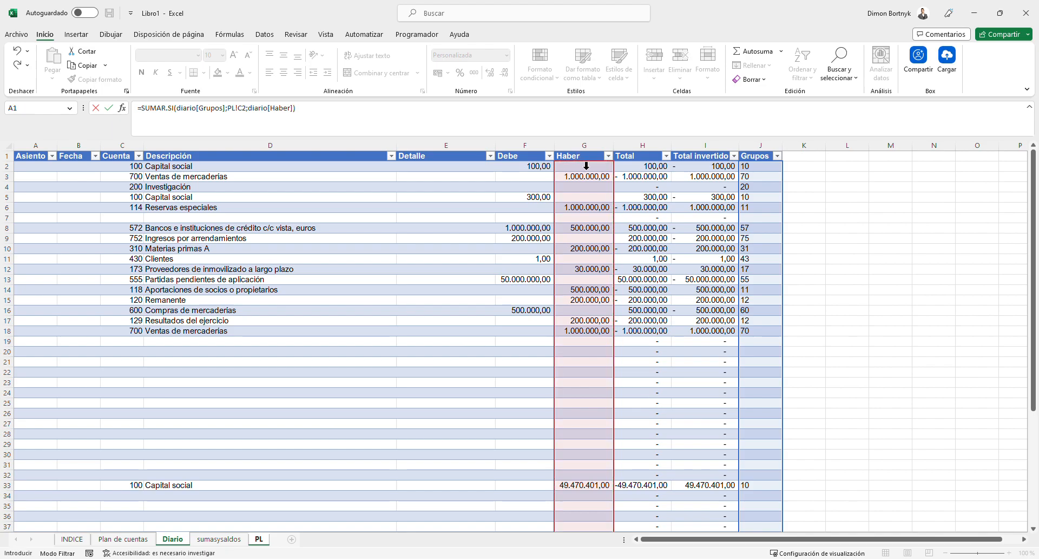
{"action": "key", "text": "Return"}
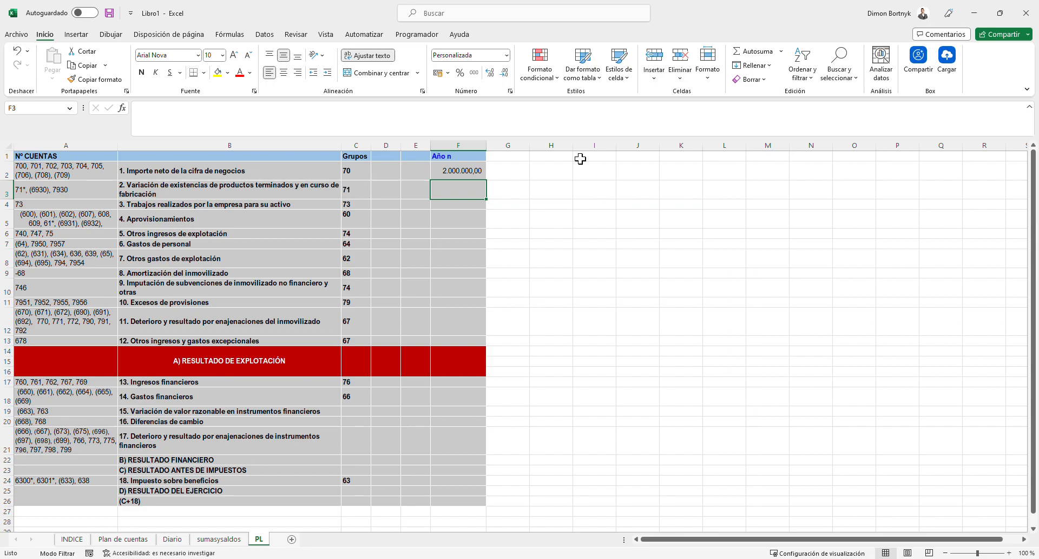
{"action": "left_click", "coordinate": [581, 158]}
{"action": "left_click", "coordinate": [460, 171]}
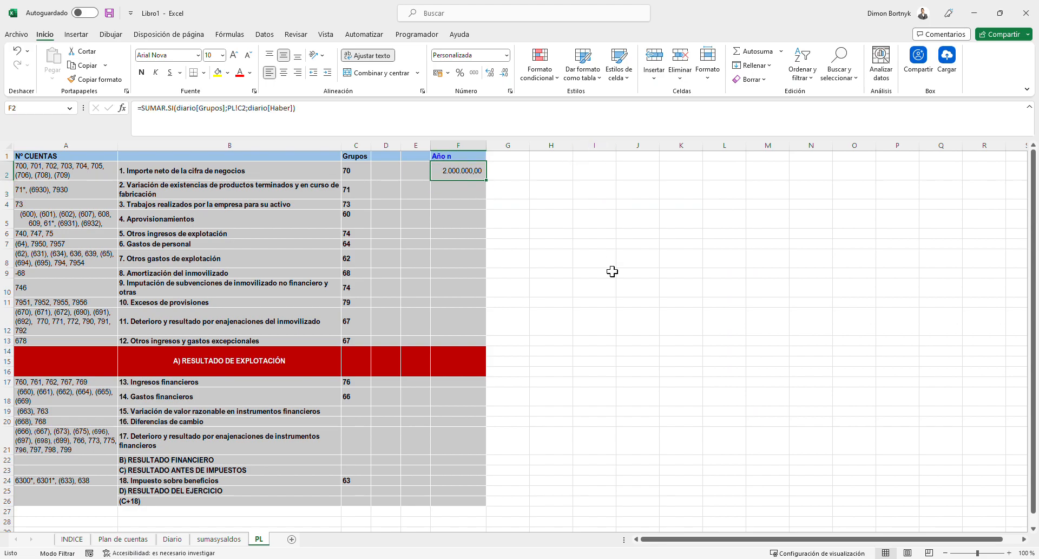
{"action": "left_click", "coordinate": [612, 264]}
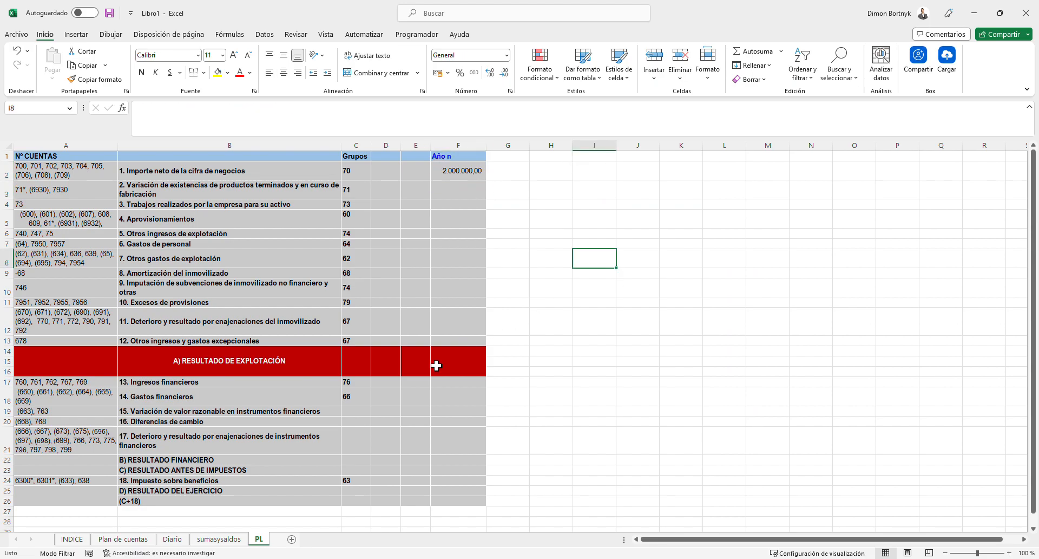
- Examine the two Ventas de mercaderías entries in rows 18 and 3 of Diario, including their Total amounts
{"action": "left_click", "coordinate": [173, 539]}
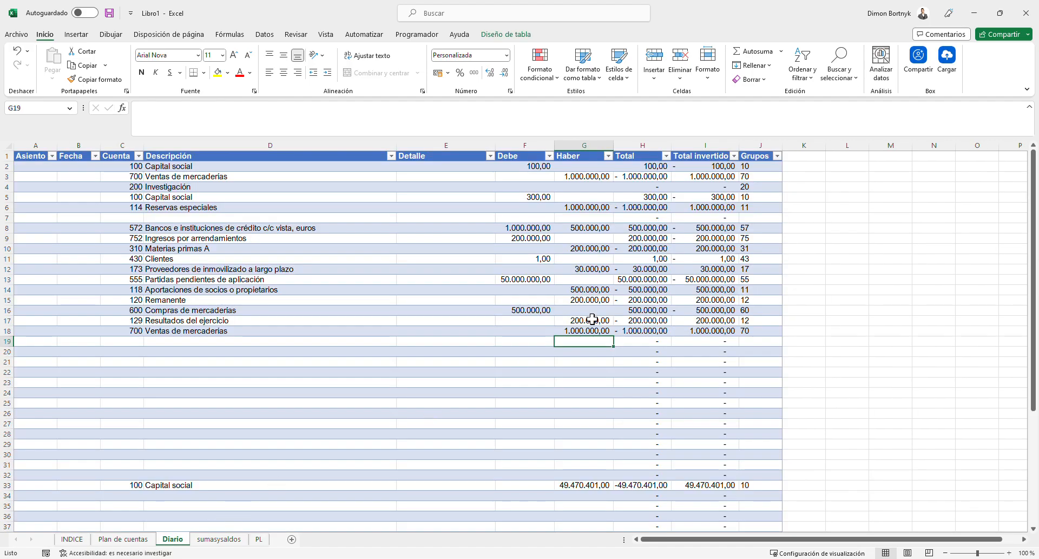
{"action": "left_click", "coordinate": [185, 341]}
{"action": "left_click_drag", "start_coordinate": [136, 330], "coordinate": [646, 343]}
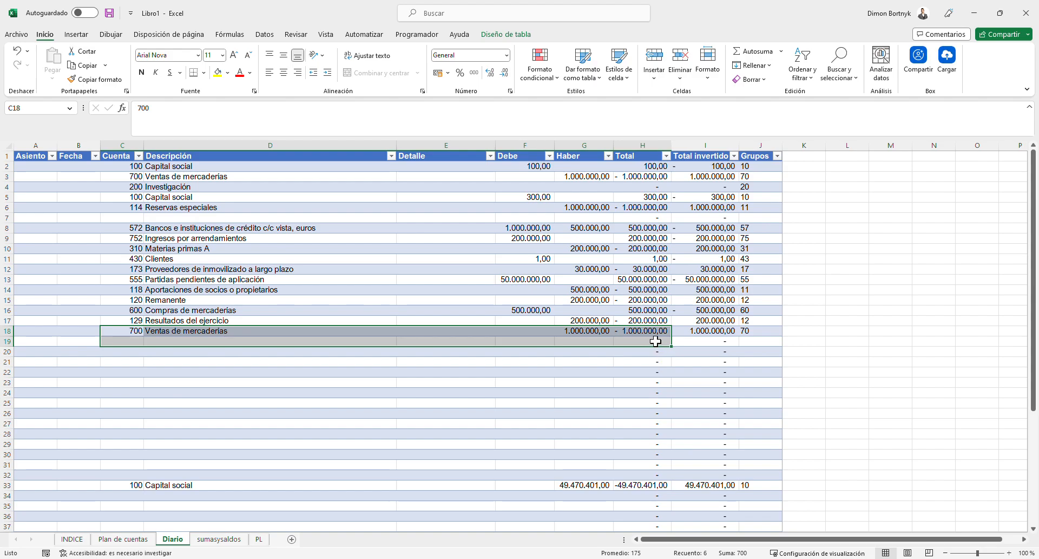
{"action": "left_click", "coordinate": [654, 333]}
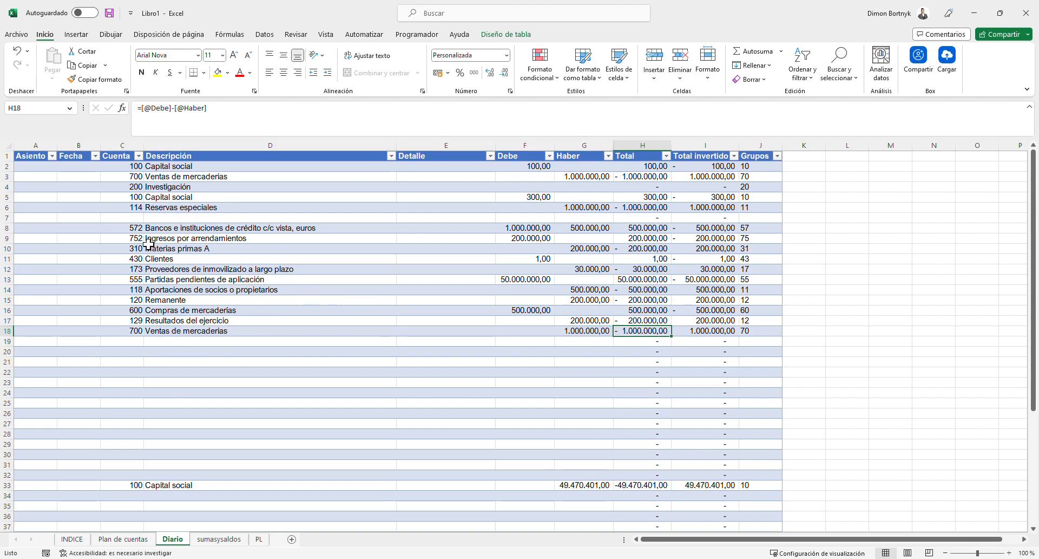
{"action": "left_click_drag", "start_coordinate": [143, 181], "coordinate": [646, 178]}
{"action": "left_click", "coordinate": [645, 179]}
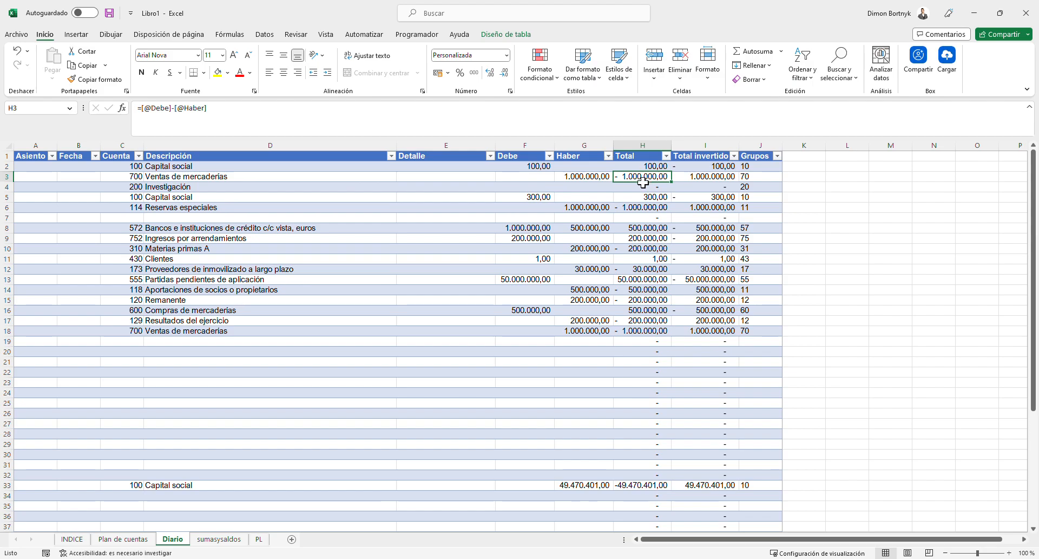
- Review the F2 amount in PL and the rows for groups 71 and 73 below it
{"action": "left_click", "coordinate": [259, 538]}
{"action": "left_click", "coordinate": [475, 177]}
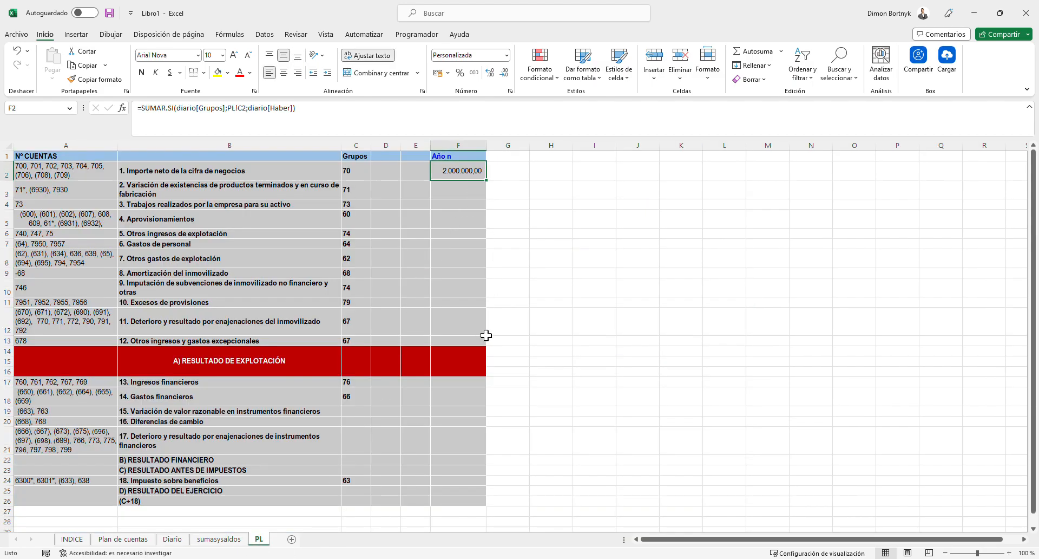
{"action": "left_click_drag", "start_coordinate": [38, 191], "coordinate": [439, 204]}
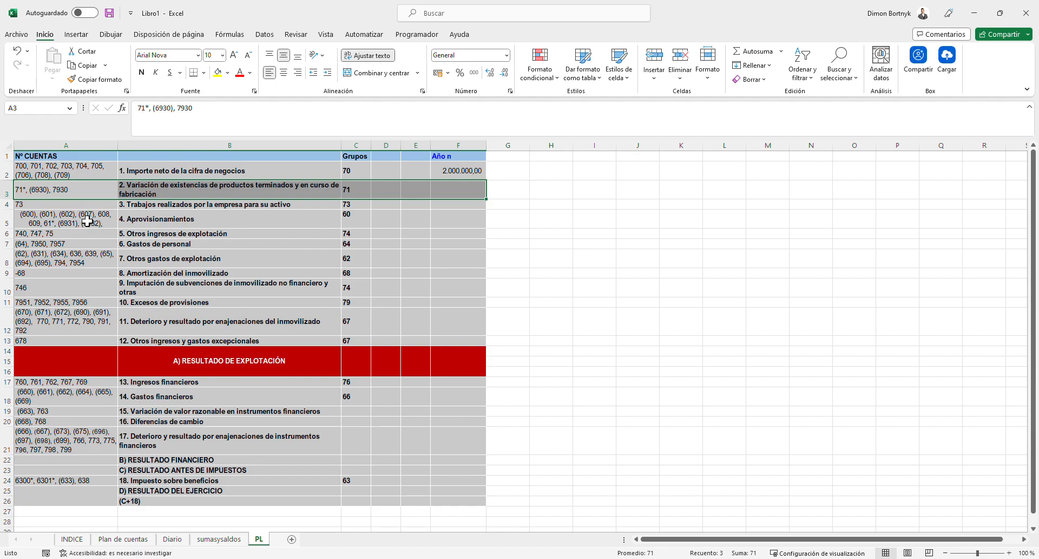
{"action": "left_click_drag", "start_coordinate": [112, 205], "coordinate": [514, 214]}
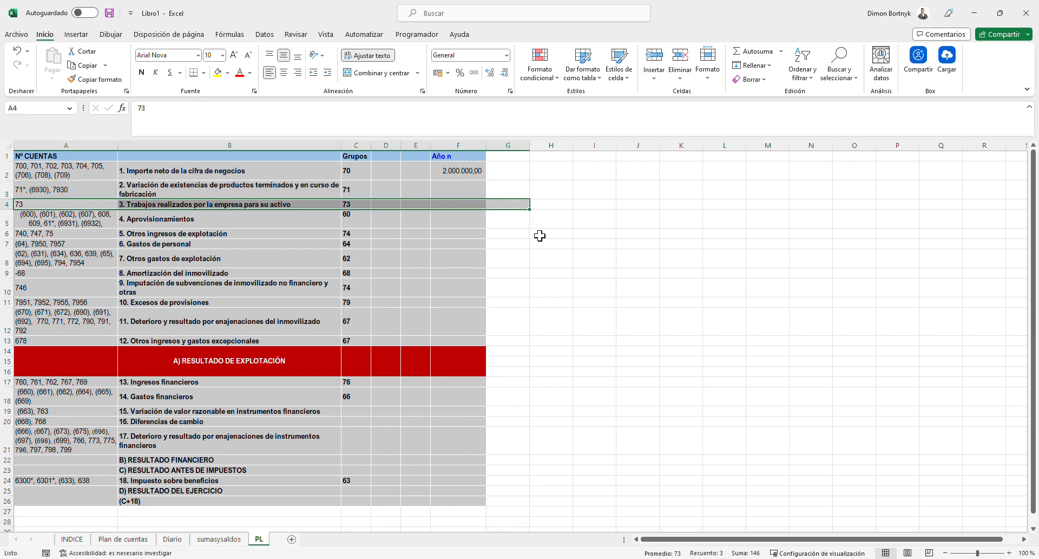
{"action": "left_click", "coordinate": [538, 229]}
{"action": "left_click_drag", "start_coordinate": [65, 192], "coordinate": [495, 214]}
{"action": "left_click", "coordinate": [494, 214]}
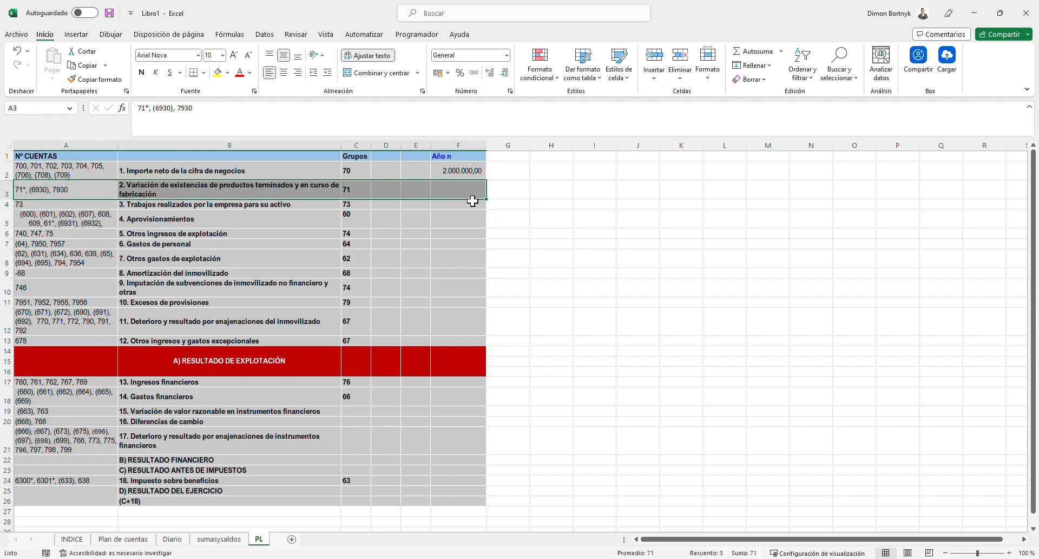
- Copy the F2 SUMAR.SI formula in PL down through F13 for the operating result rows
{"action": "double_click", "coordinate": [485, 177]}
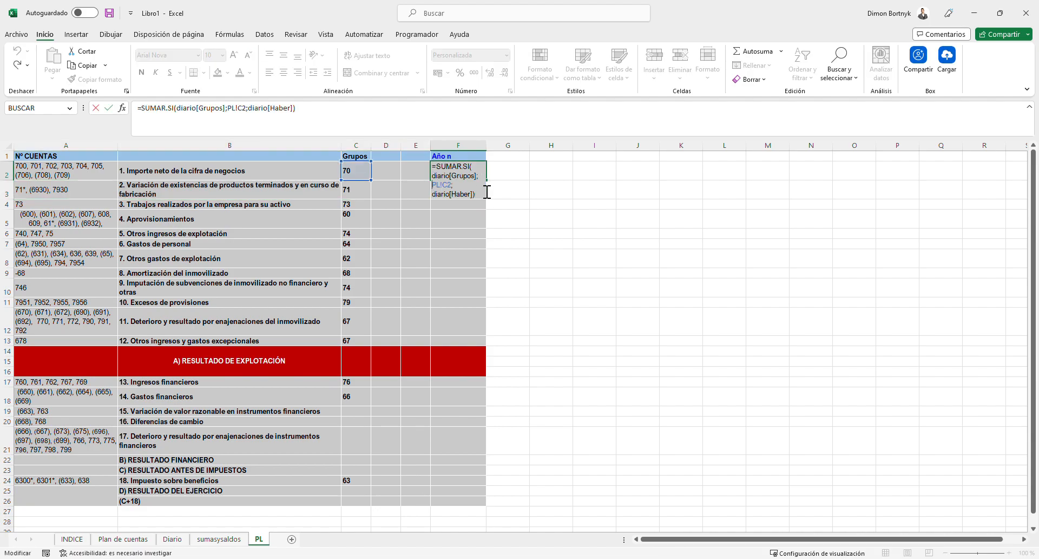
{"action": "key", "text": "Escape"}
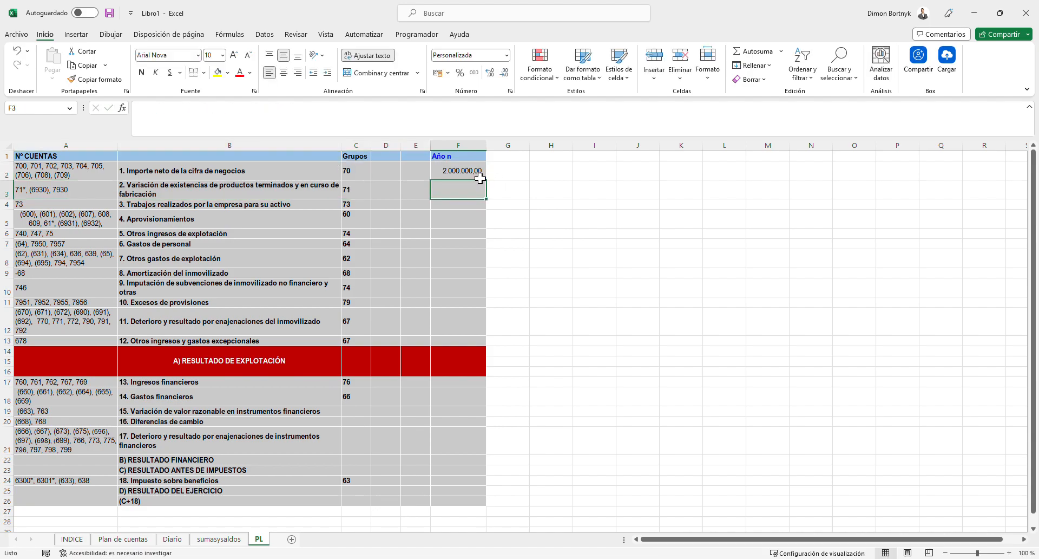
{"action": "left_click_drag", "start_coordinate": [495, 187], "coordinate": [467, 345]}
{"action": "left_click", "coordinate": [464, 172]}
{"action": "double_click", "coordinate": [464, 172]}
{"action": "key", "text": "Return"}
- Examine the rows for groups 71 and 73 and the account numbers listed for 4. Aprovisionamientos in row 5
{"action": "left_click_drag", "start_coordinate": [466, 195], "coordinate": [80, 209]}
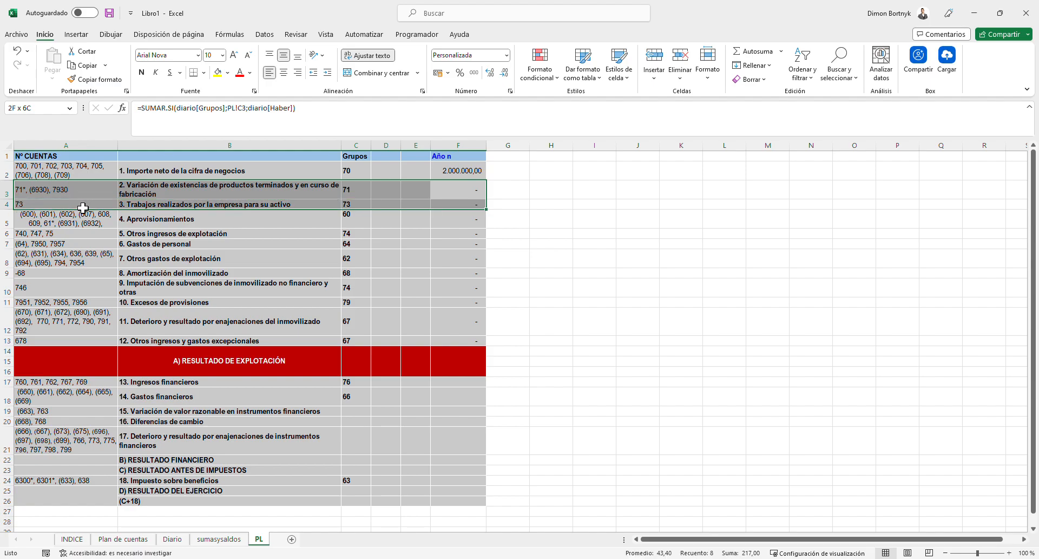
{"action": "left_click", "coordinate": [45, 224]}
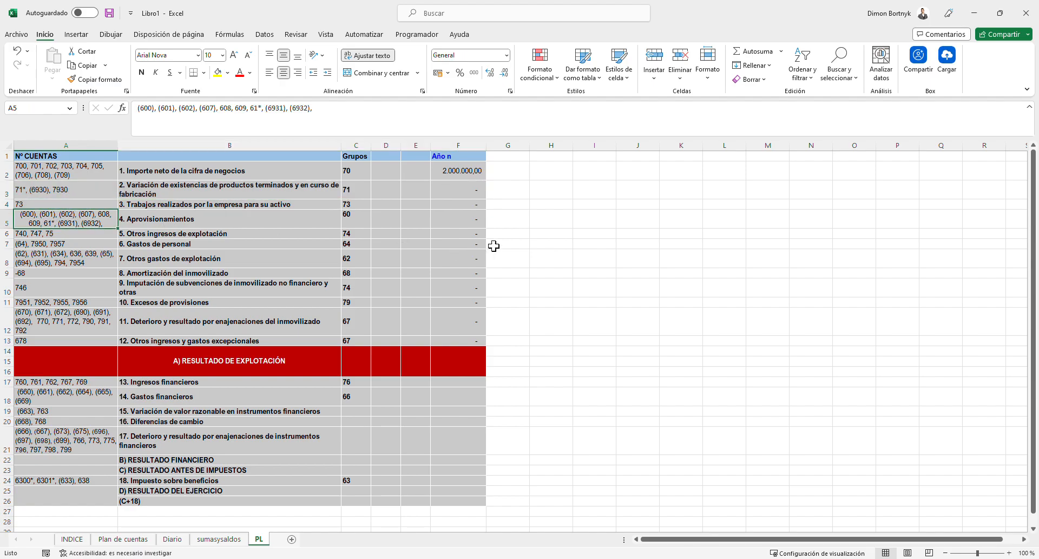
{"action": "left_click_drag", "start_coordinate": [463, 225], "coordinate": [49, 231]}
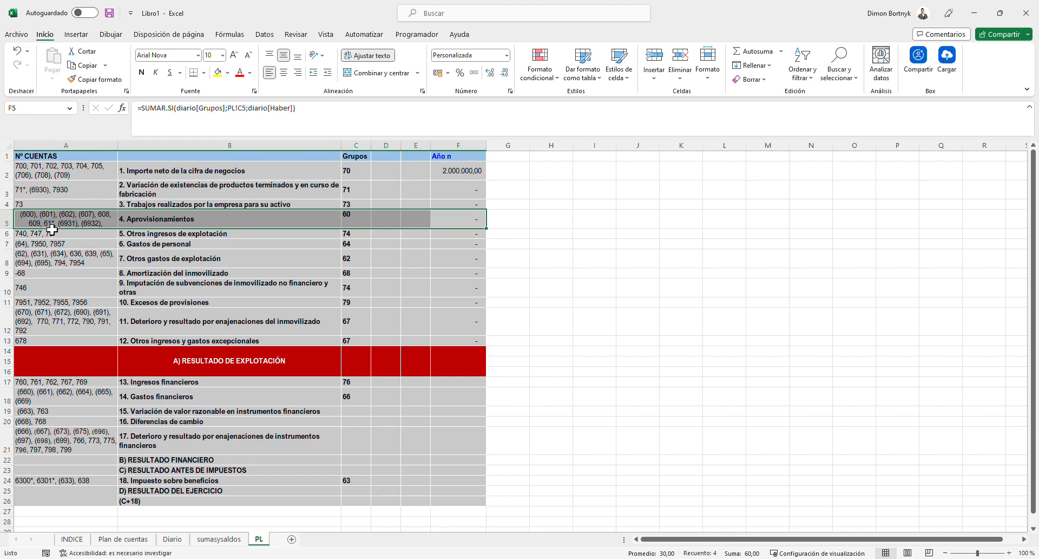
{"action": "left_click", "coordinate": [57, 224]}
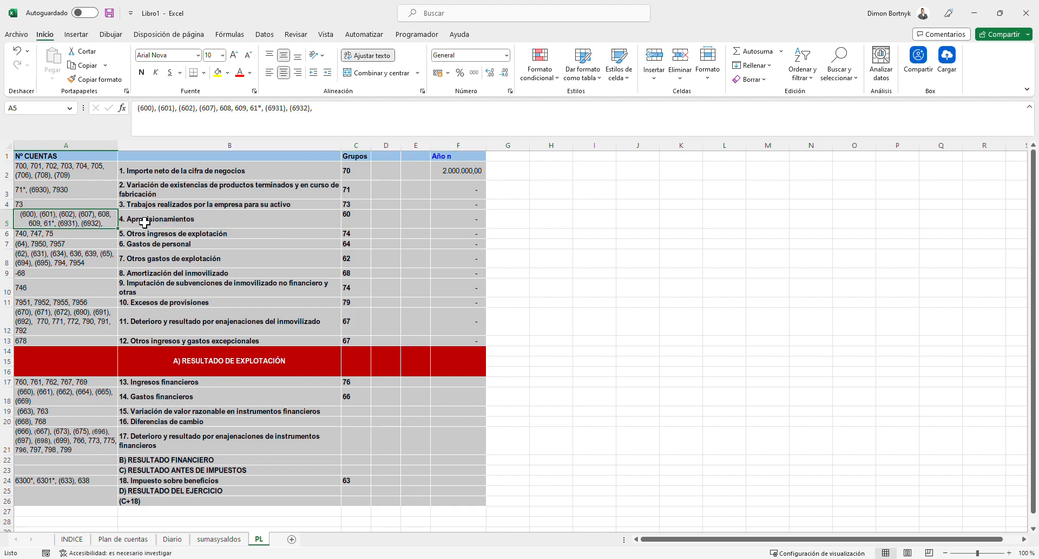
{"action": "left_click", "coordinate": [360, 224]}
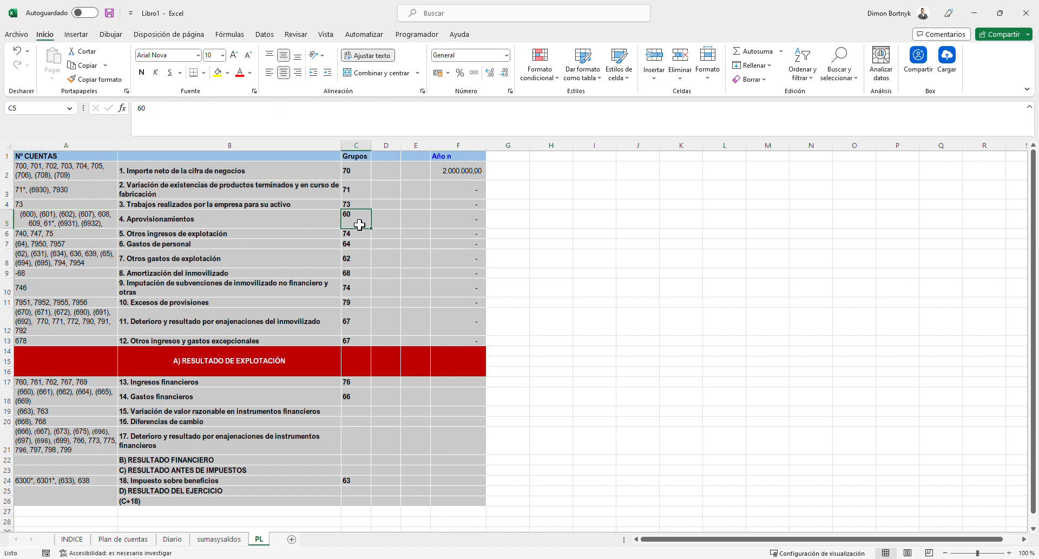
{"action": "left_click", "coordinate": [387, 223]}
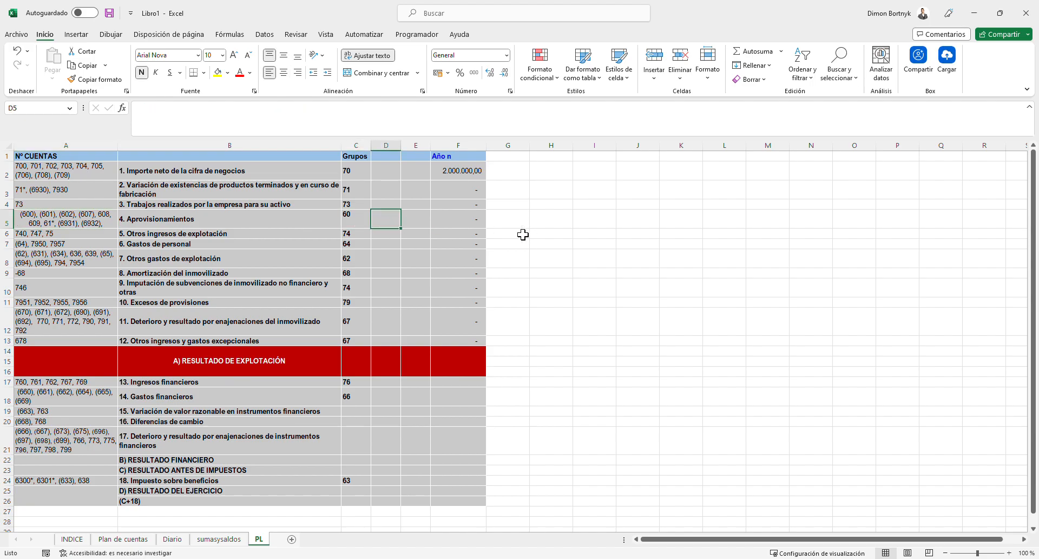
{"action": "left_click", "coordinate": [449, 230]}
{"action": "left_click_drag", "start_coordinate": [450, 230], "coordinate": [394, 222]}
- Add groups 61 in D5 and 69 in E5 to the 4. Aprovisionamientos row
{"action": "left_click", "coordinate": [394, 222]}
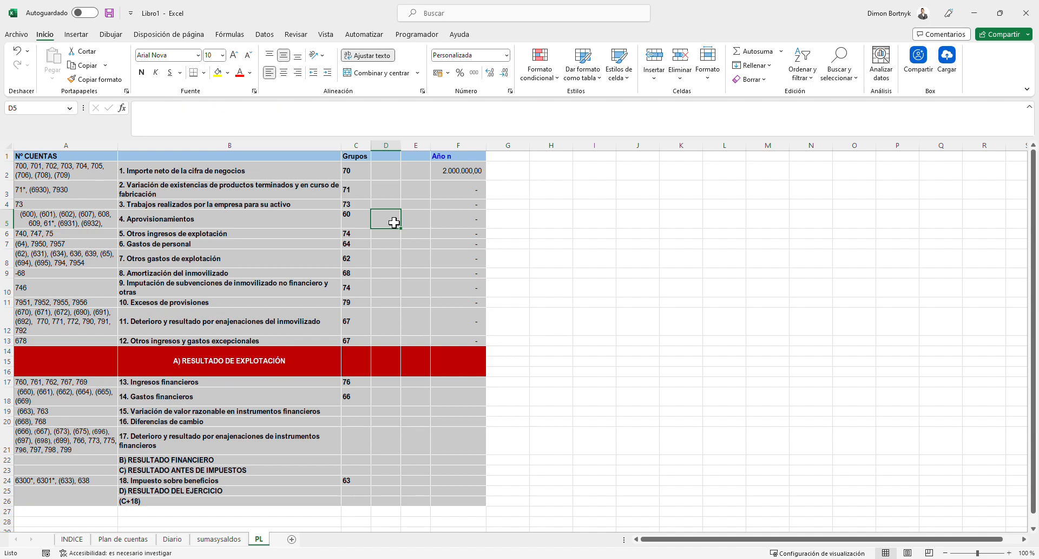
{"action": "type", "text": "61"}
{"action": "key", "text": "Left"}
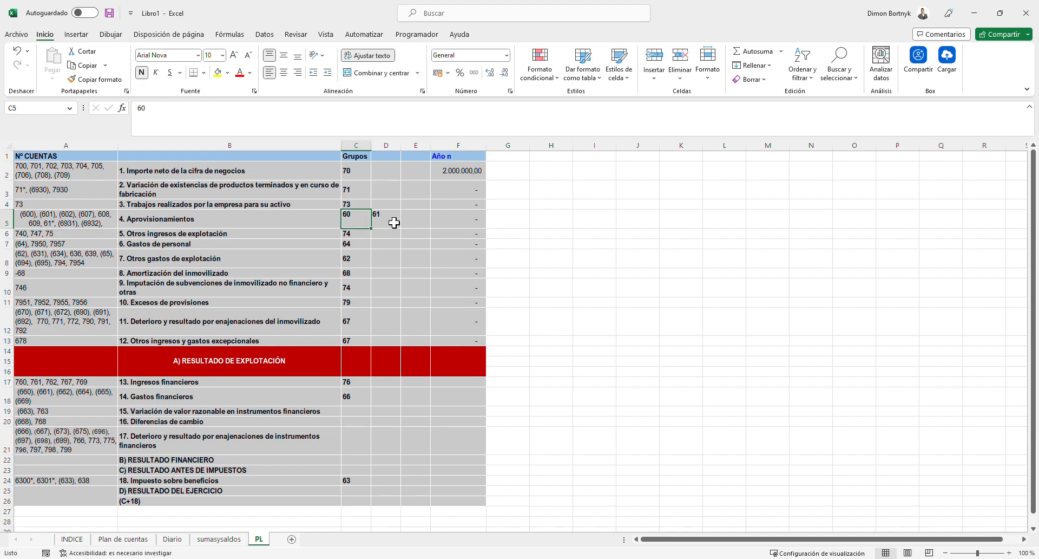
{"action": "key", "text": "Left"}
{"action": "key", "text": "Left"}
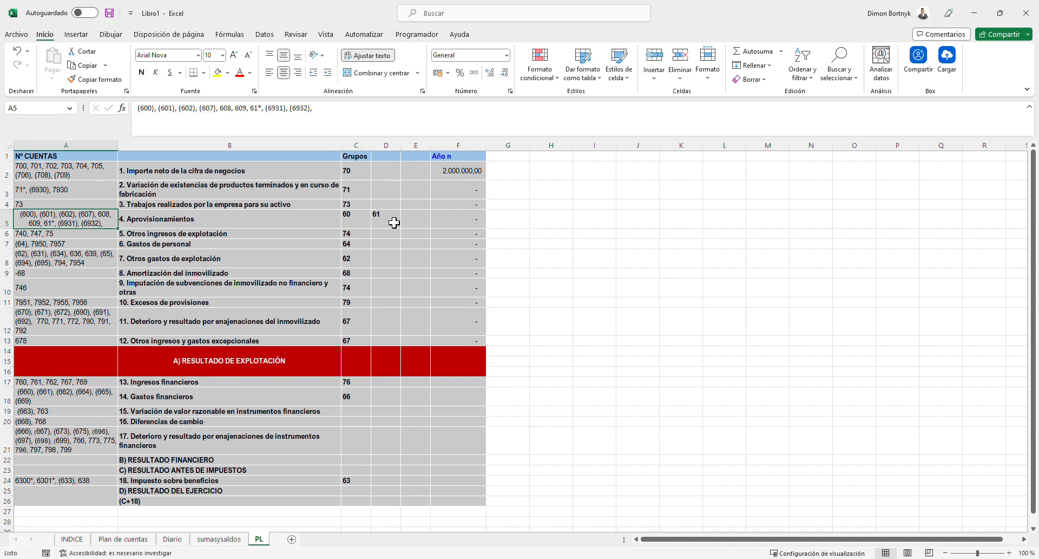
{"action": "key", "text": "Right"}
{"action": "key", "text": "Right"}
{"action": "key", "text": "Right"}
{"action": "key", "text": "Right"}
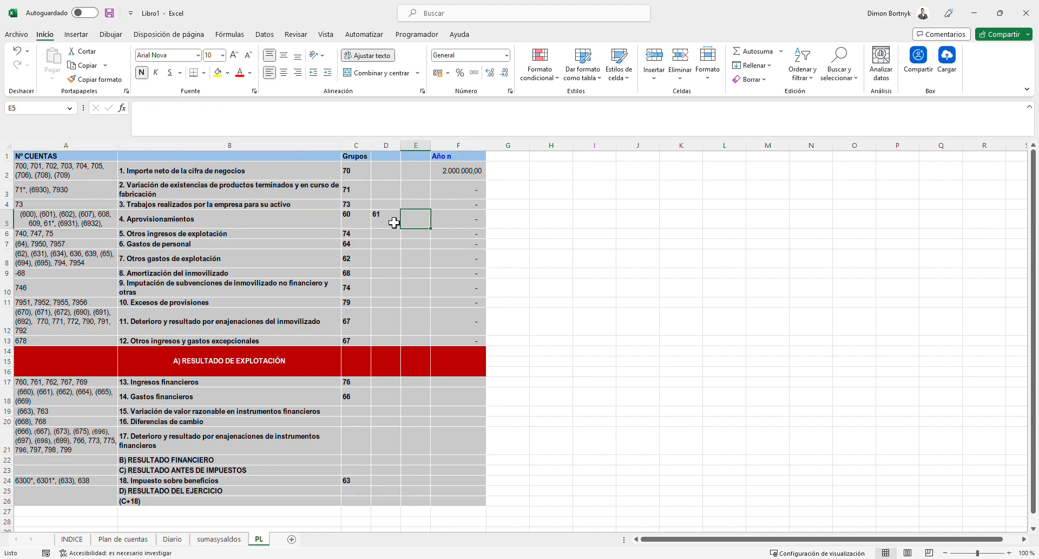
{"action": "type", "text": "69"}
{"action": "key", "text": "Right"}
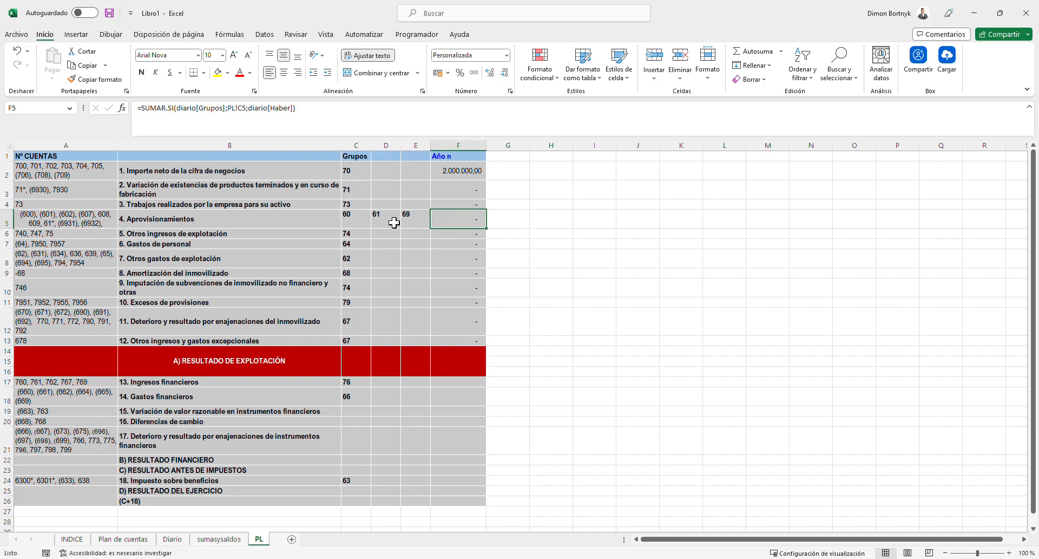
- Replace the Aprovisionamientos formula in F5 with =SUMAR.SI(diario[Grupos];PL!C5;diario[Debe])
{"action": "type", "text": "=SU"}
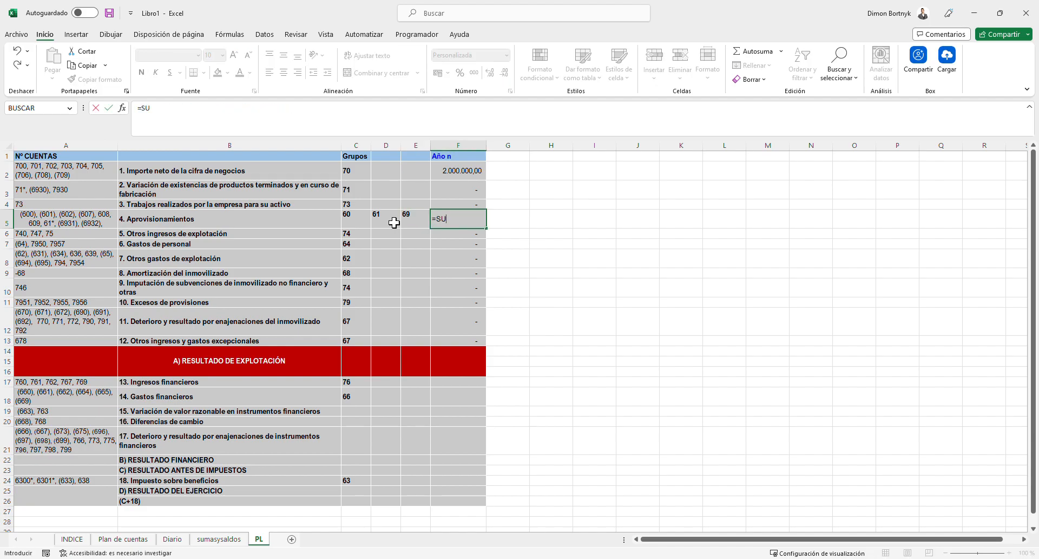
{"action": "type", "text": "MAR.SI("}
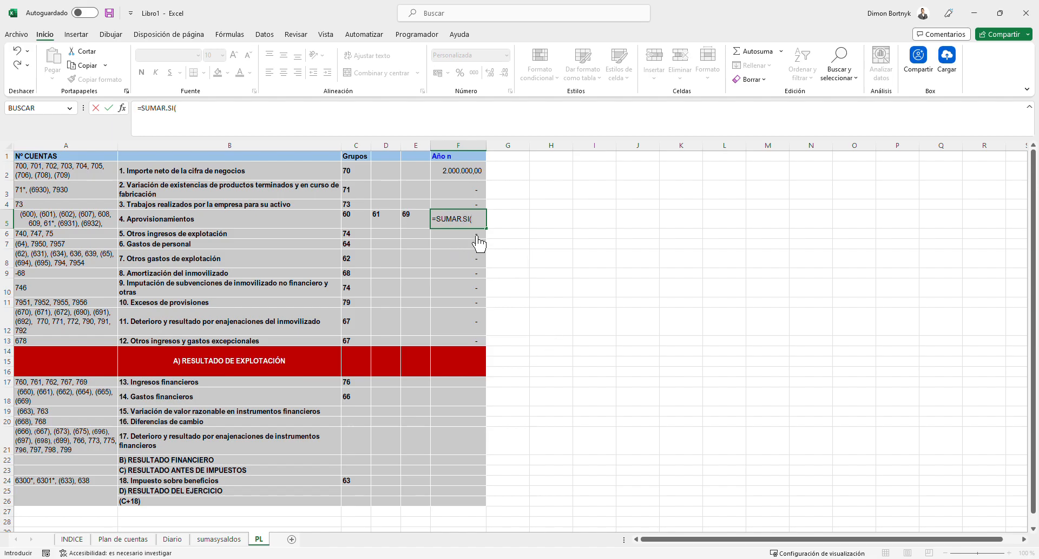
{"action": "left_click", "coordinate": [172, 538]}
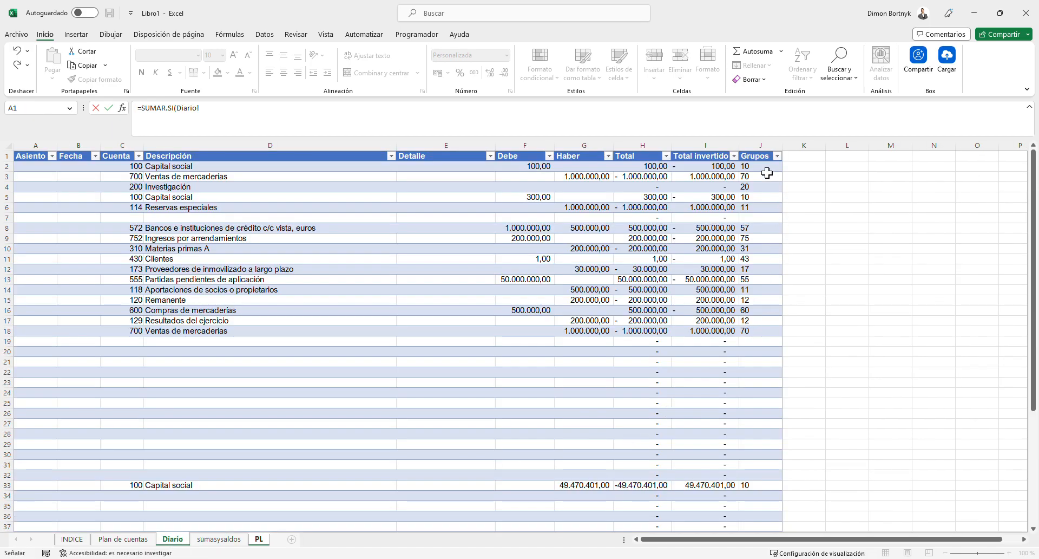
{"action": "left_click", "coordinate": [765, 166]}
{"action": "type", "text": ";"}
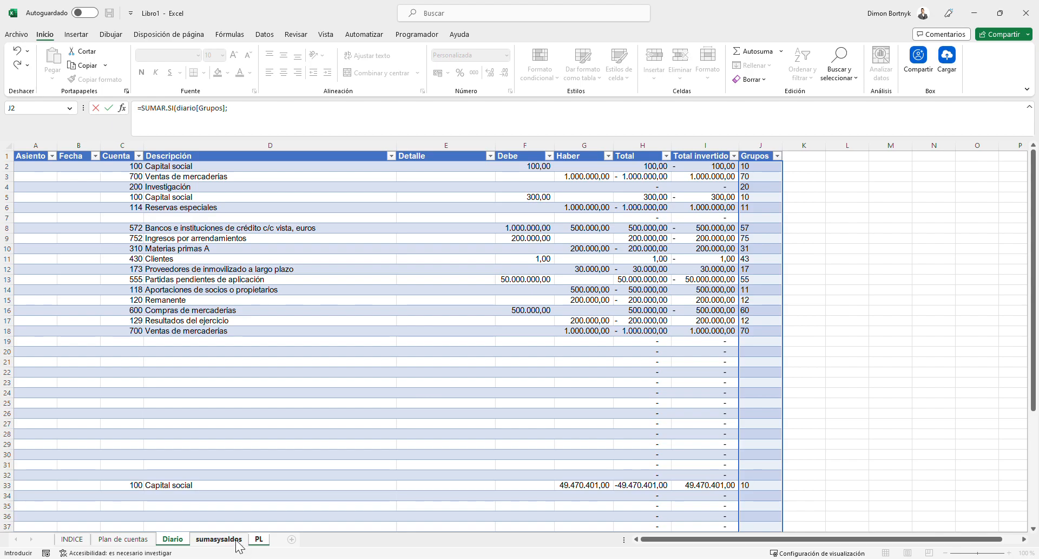
{"action": "left_click", "coordinate": [263, 540]}
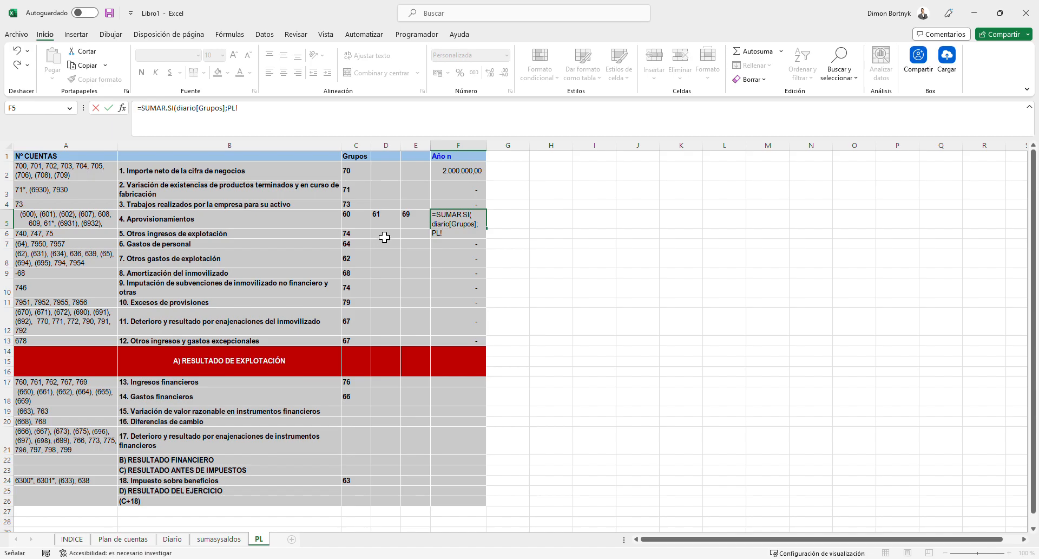
{"action": "left_click", "coordinate": [361, 222]}
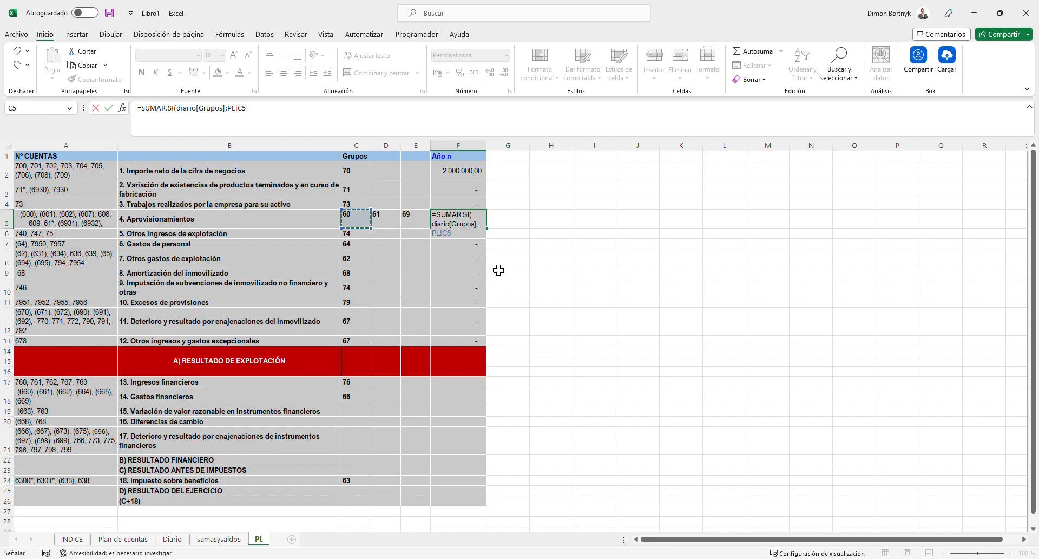
{"action": "type", "text": ";"}
{"action": "left_click", "coordinate": [173, 538]}
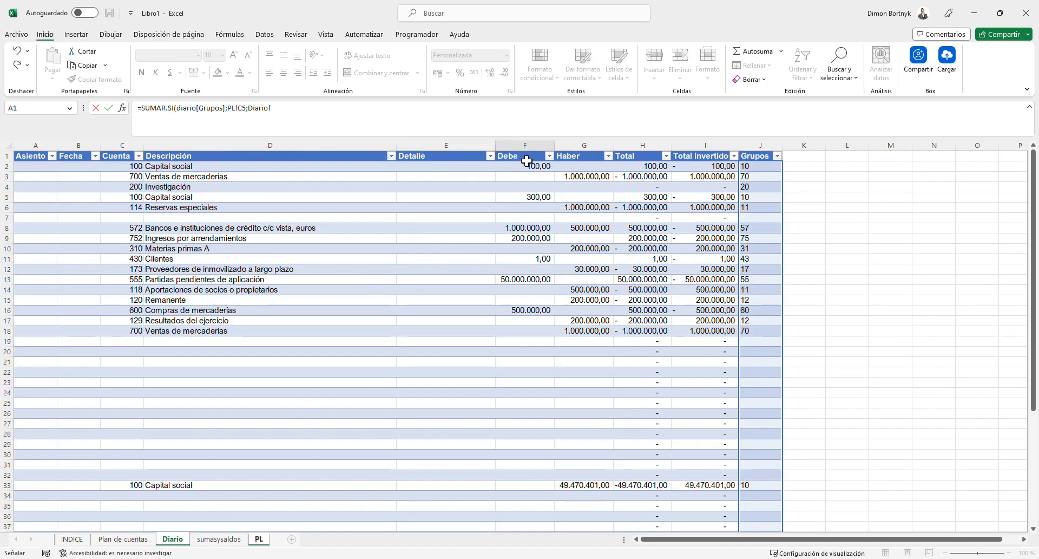
{"action": "left_click", "coordinate": [531, 162]}
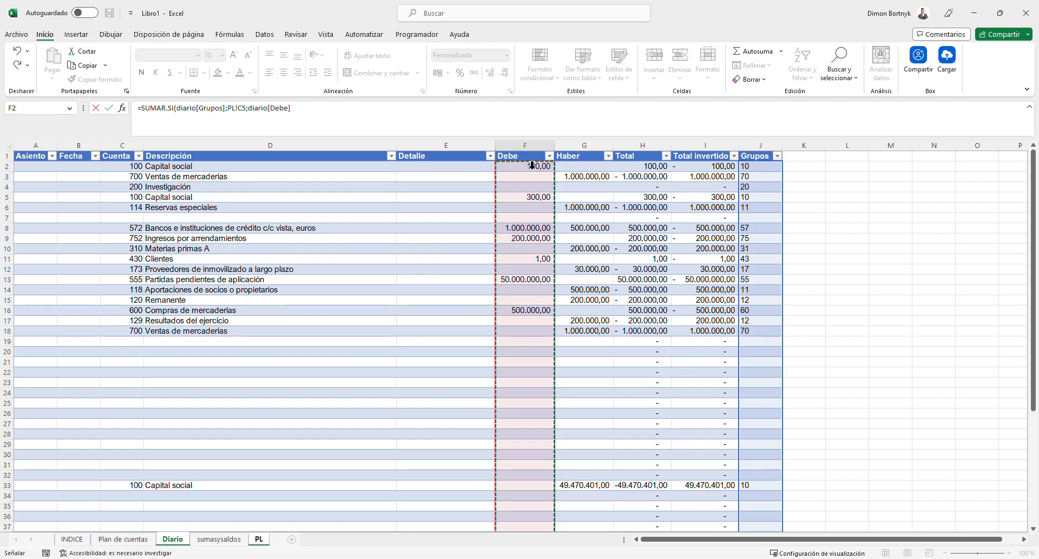
{"action": "key", "text": "Return"}
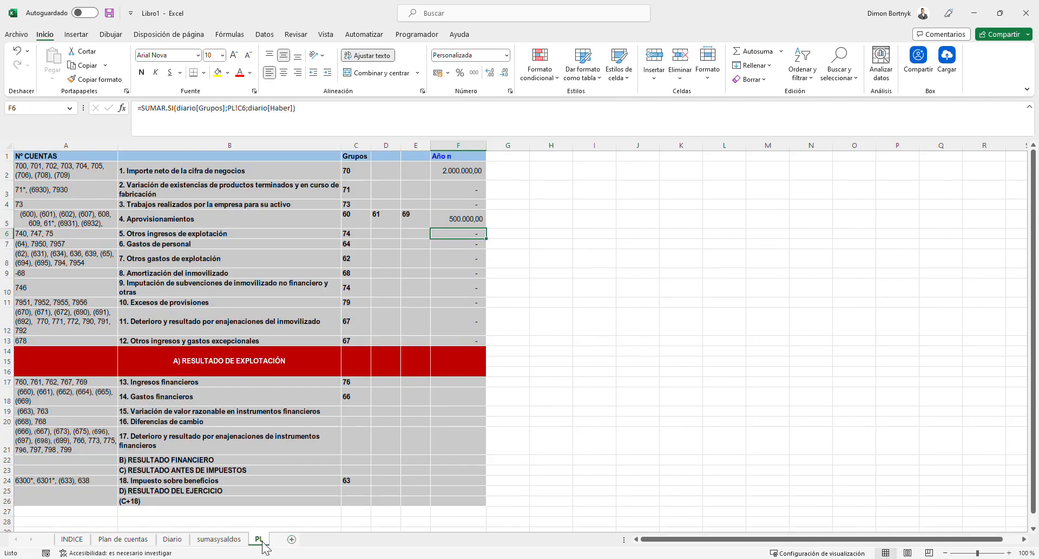
- Review the Año n amounts across the PL rows and check the Total invertido column in Diario
{"action": "scroll", "coordinate": [471, 248], "scroll_direction": "down", "scroll_amount": 1}
{"action": "scroll", "coordinate": [476, 195], "scroll_direction": "up", "scroll_amount": 1}
{"action": "scroll", "coordinate": [479, 309], "scroll_direction": "down", "scroll_amount": 1}
{"action": "scroll", "coordinate": [480, 313], "scroll_direction": "down", "scroll_amount": 1}
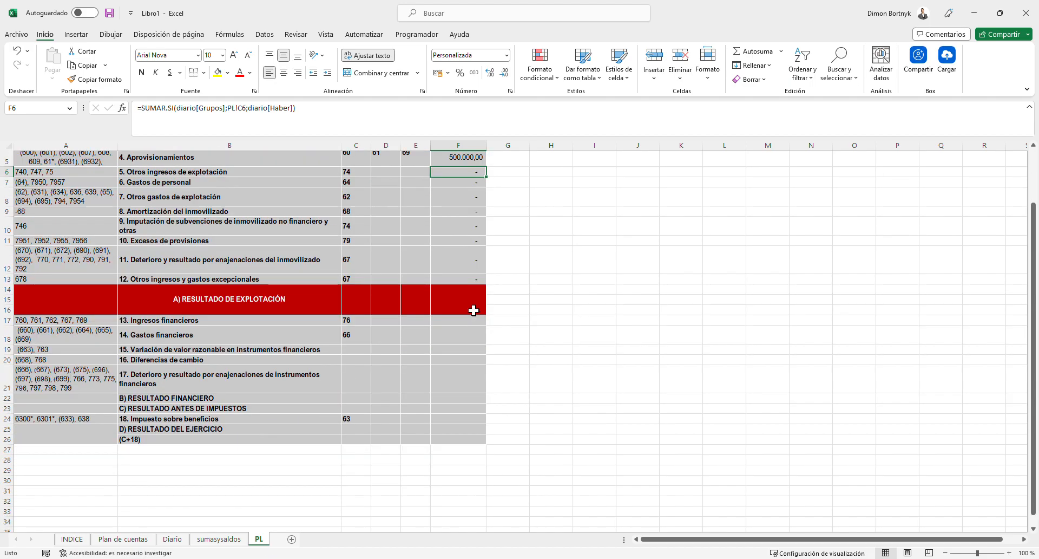
{"action": "scroll", "coordinate": [464, 272], "scroll_direction": "up", "scroll_amount": 2}
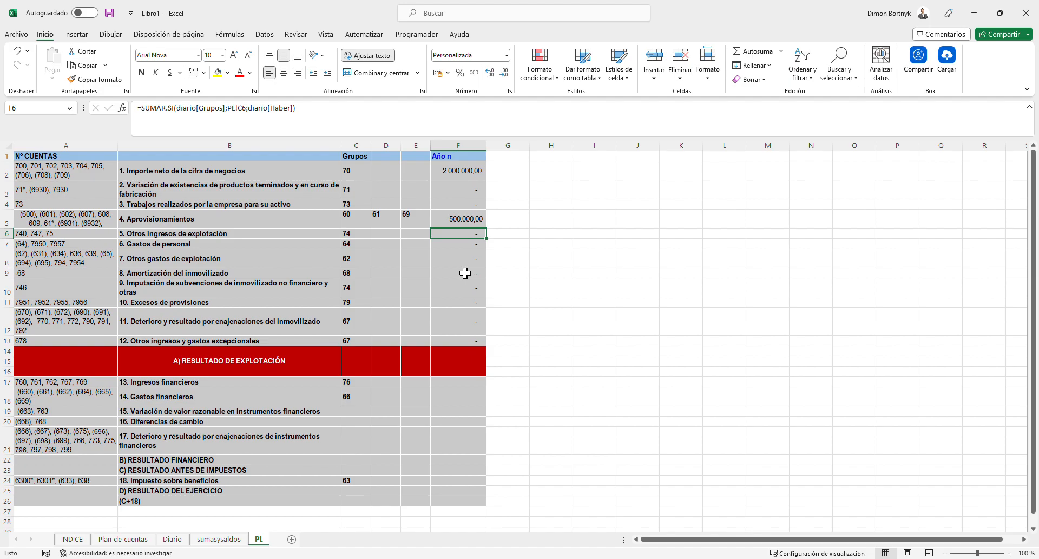
{"action": "scroll", "coordinate": [470, 263], "scroll_direction": "down", "scroll_amount": 1}
{"action": "scroll", "coordinate": [466, 266], "scroll_direction": "up", "scroll_amount": 1}
{"action": "left_click", "coordinate": [173, 538]}
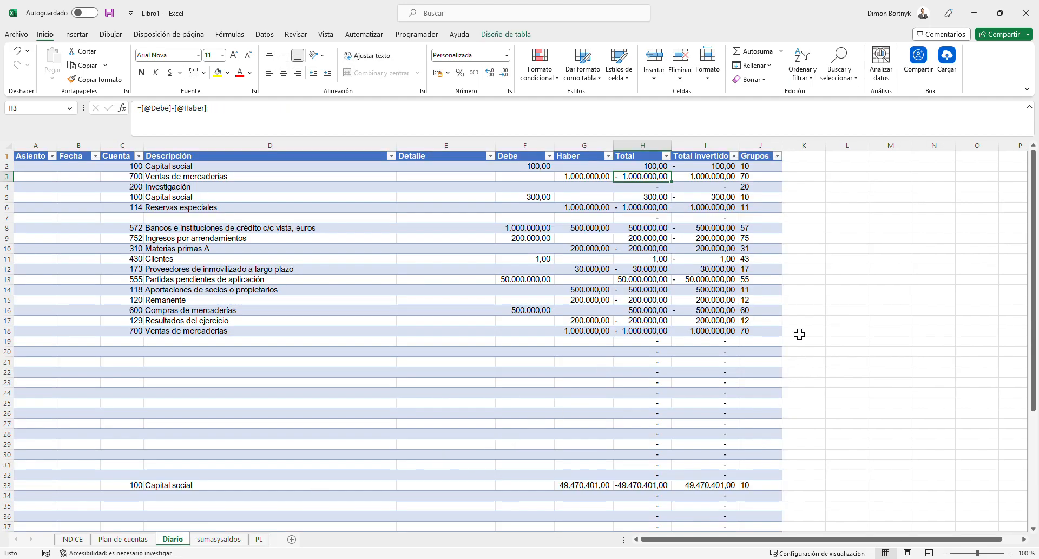
{"action": "left_click", "coordinate": [692, 445]}
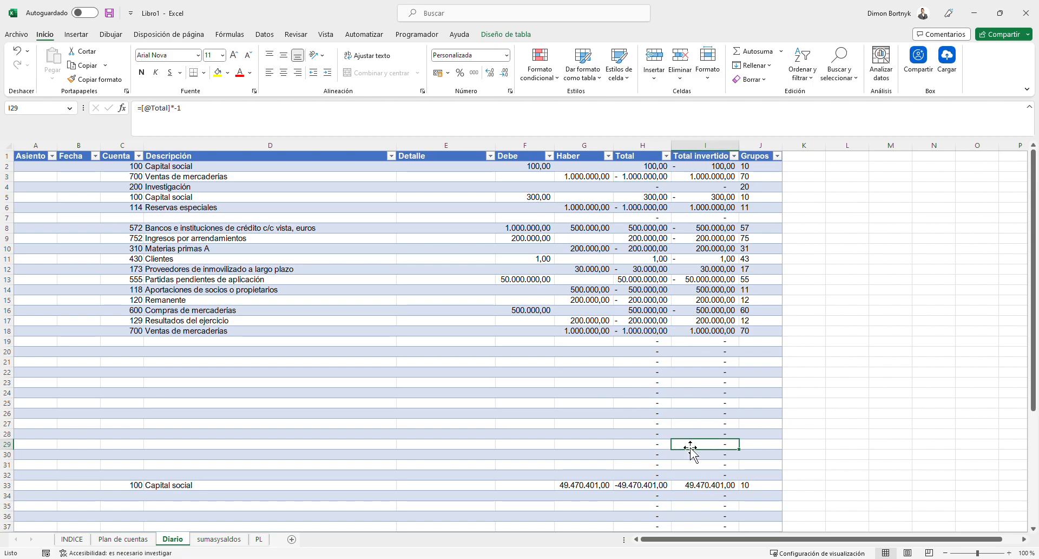